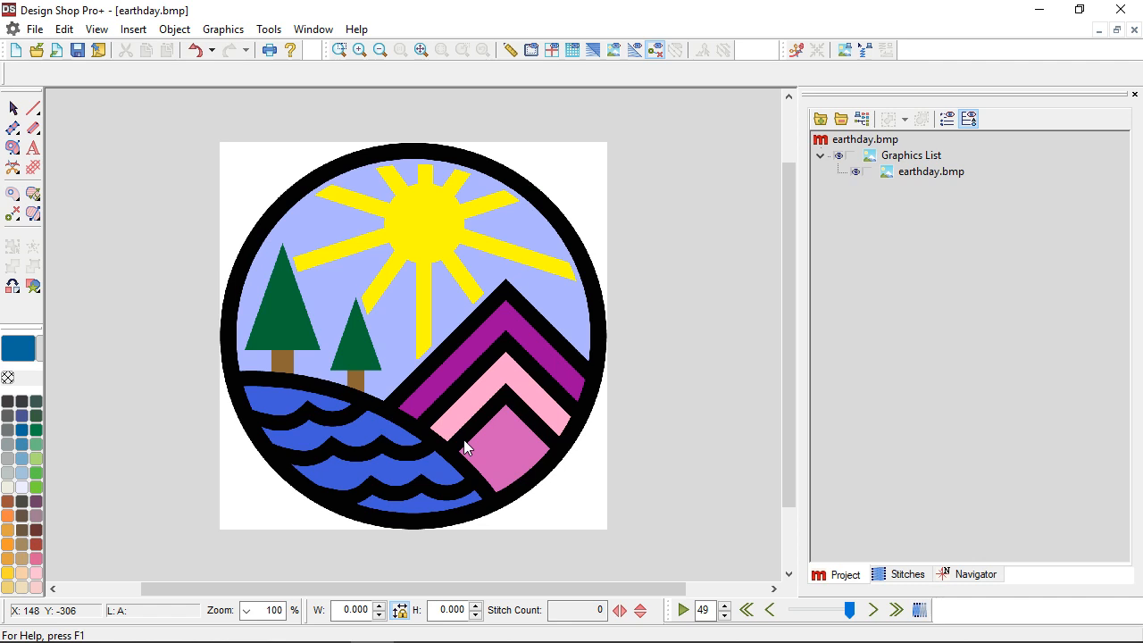
Resize the earthday.bmp artwork proportionally to a height of 3.5 and deselect it
click(913, 177)
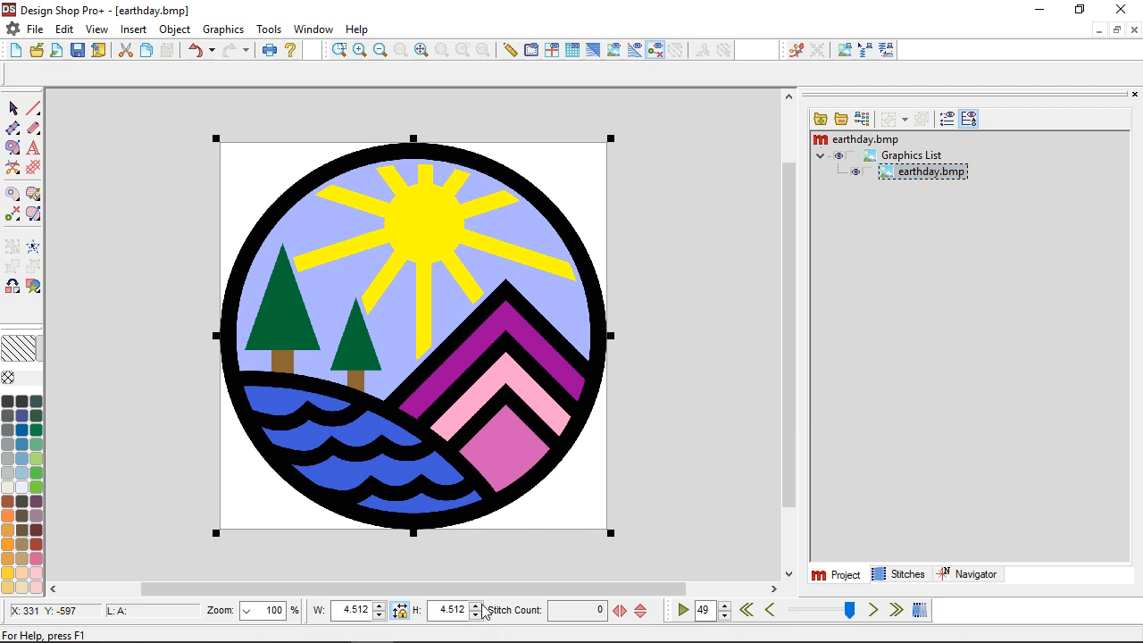
click(447, 613)
double_click(447, 613)
text(3.5)
key(Return)
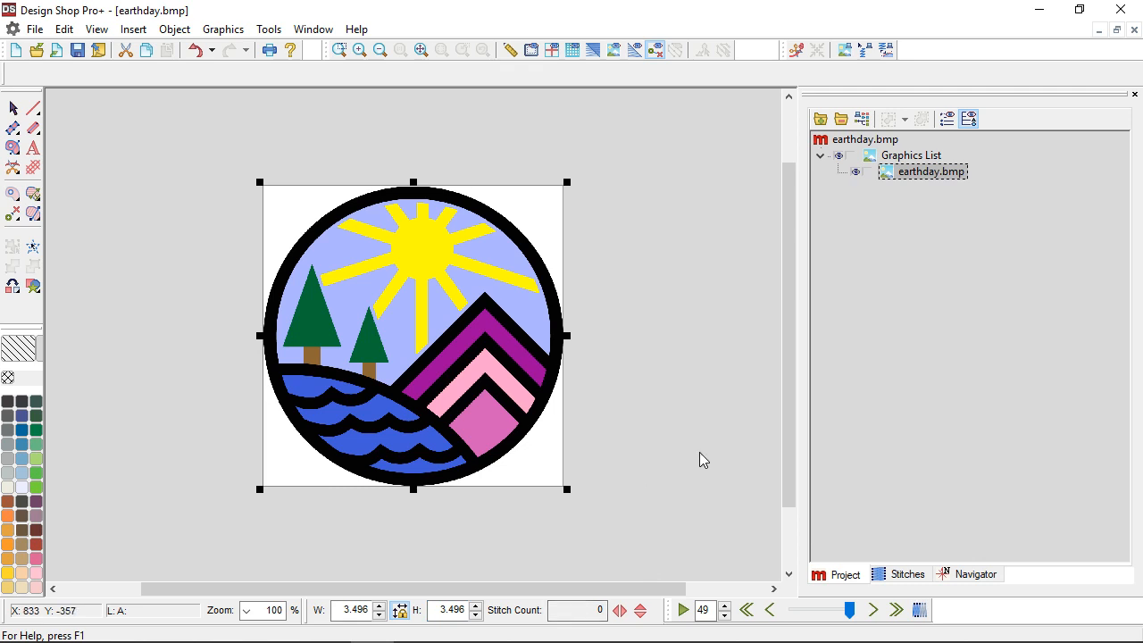
click(686, 407)
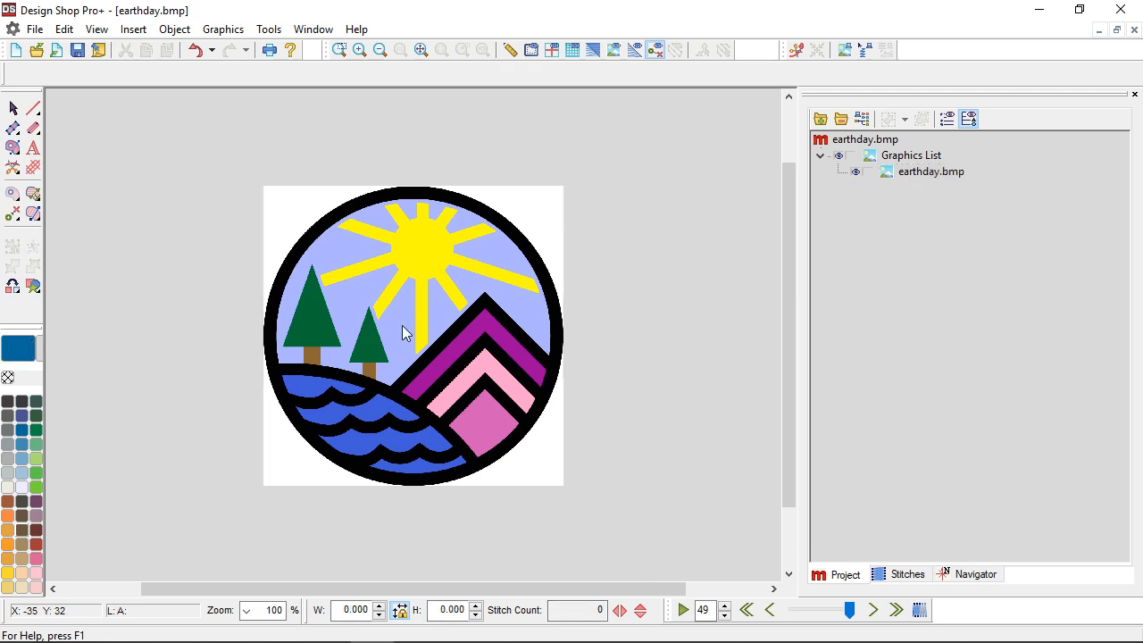
Start a Complex Fill in Traditional Input Mode and trace the sky's curved lower edge from the mountain's left base to the circle's left border
scroll(408, 351, up, 2)
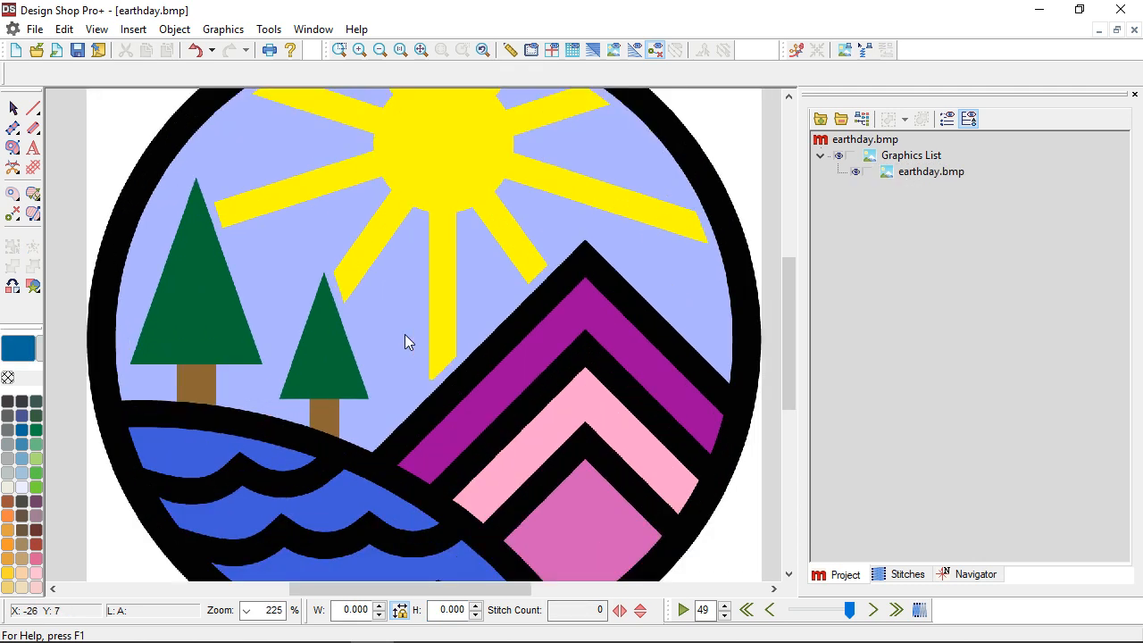
click(12, 149)
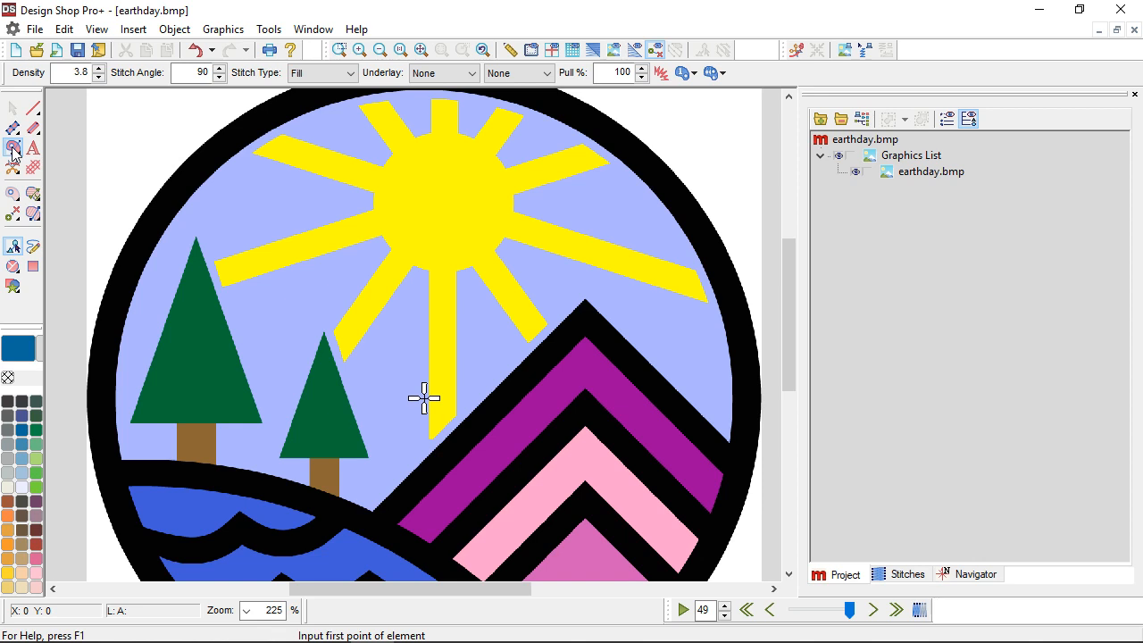
click(12, 148)
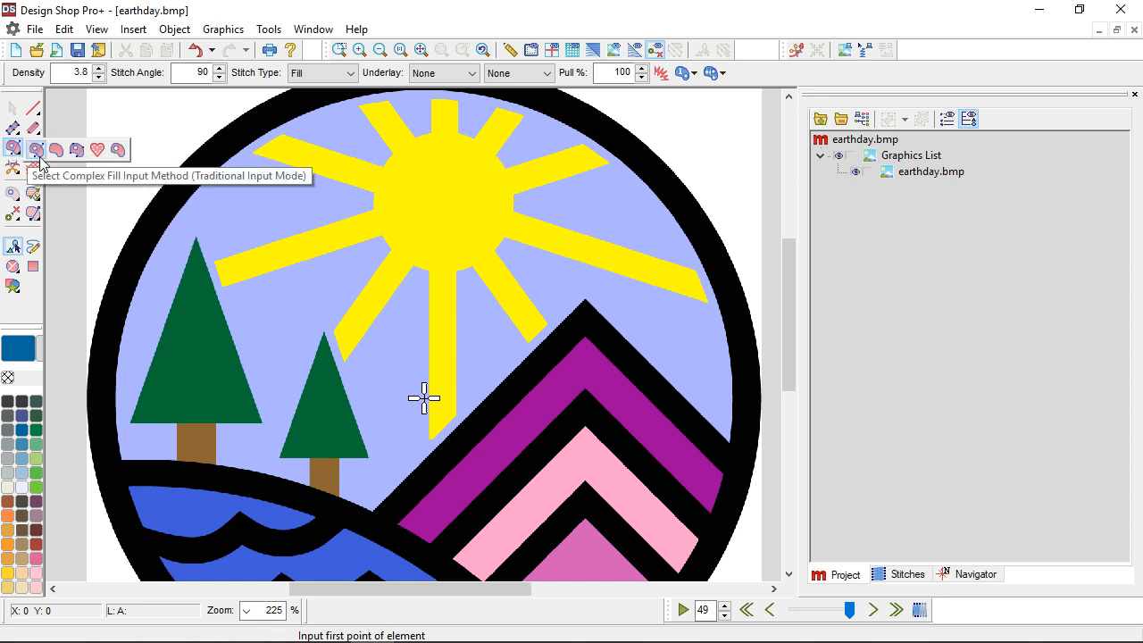
click(38, 155)
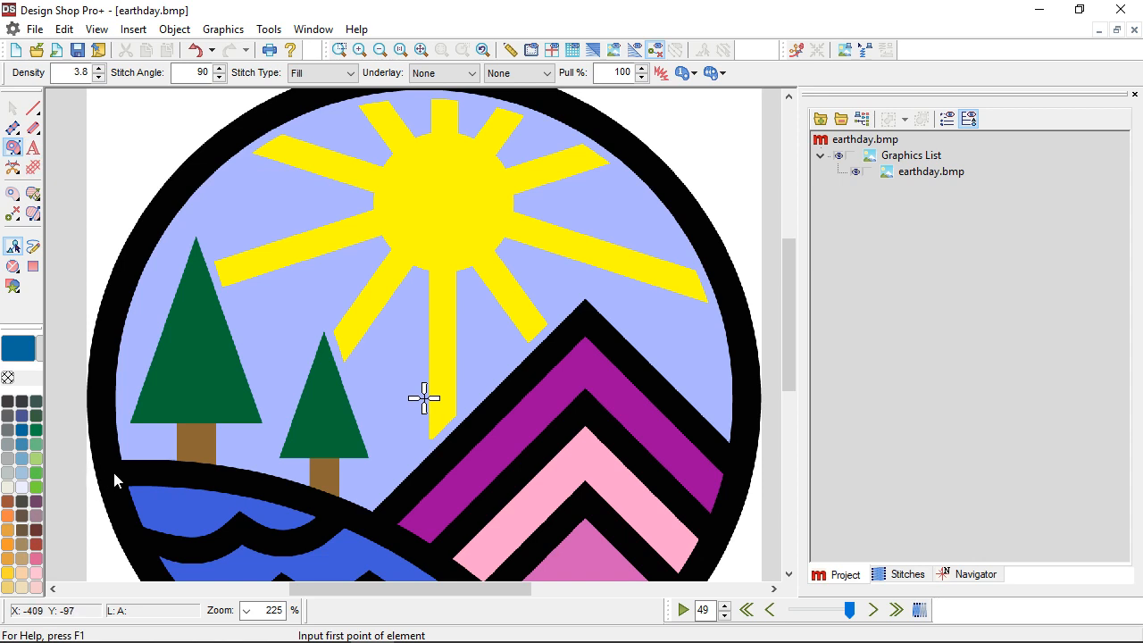
click(374, 525)
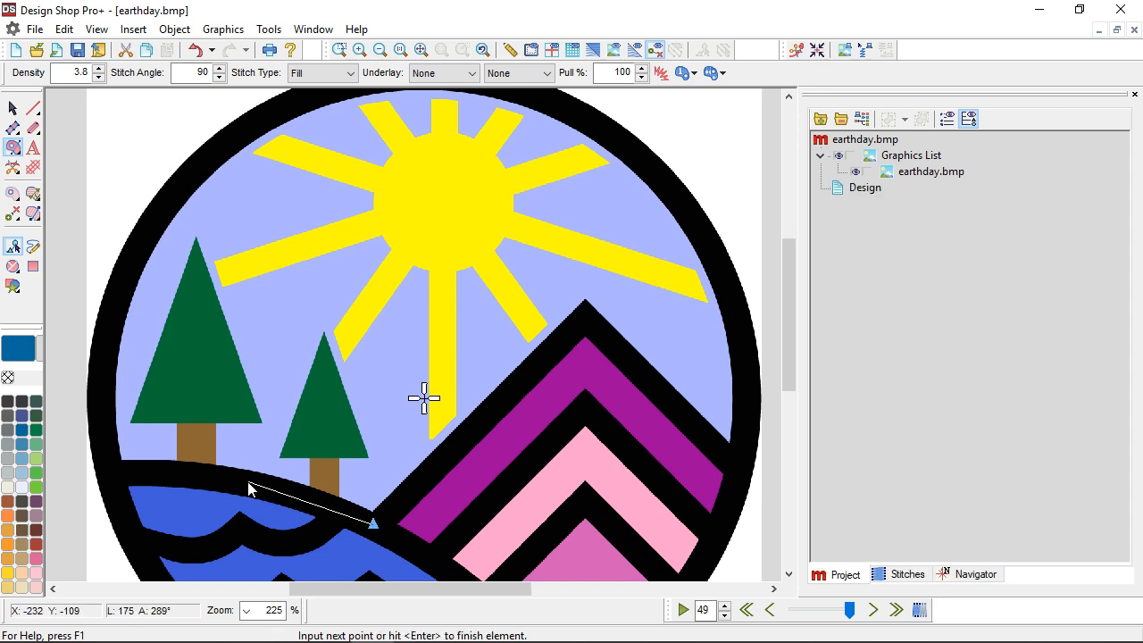
click(246, 483)
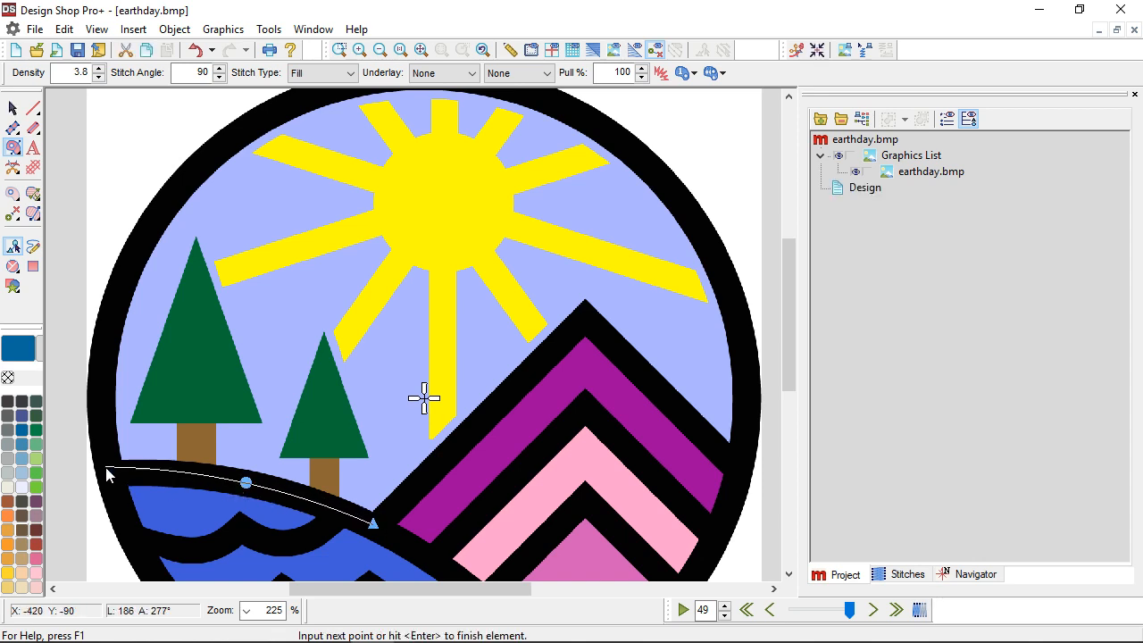
click(110, 472)
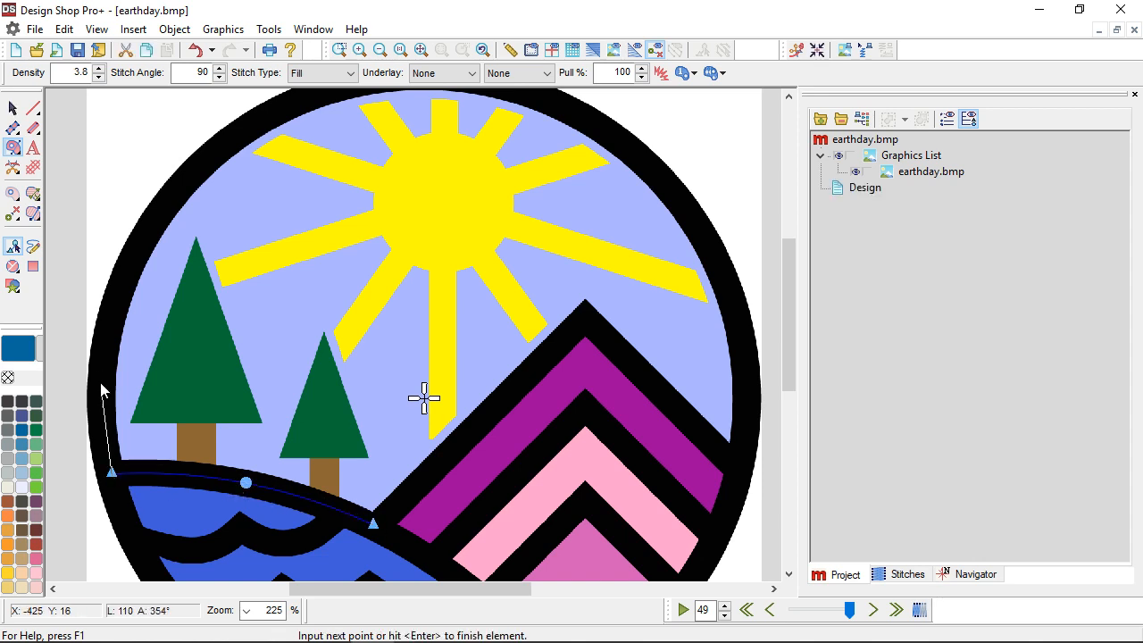
Continue the sky outline with curve points around the upper circular border, ending at a corner point at the mountain's right base
right_click(124, 279)
scroll(125, 286, up, 3)
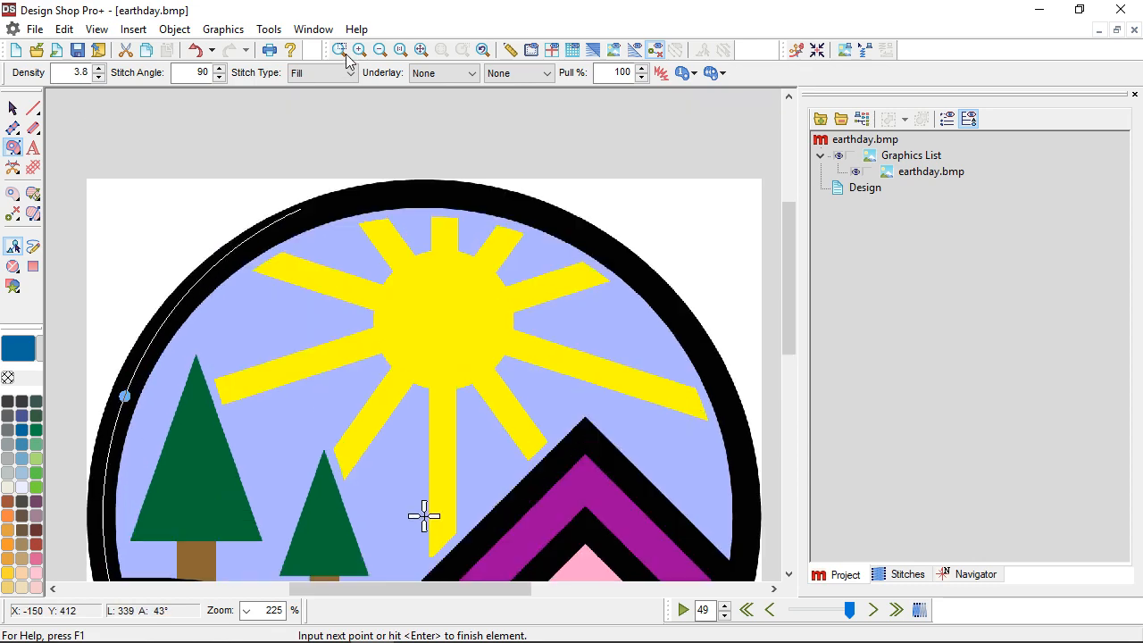
right_click(338, 265)
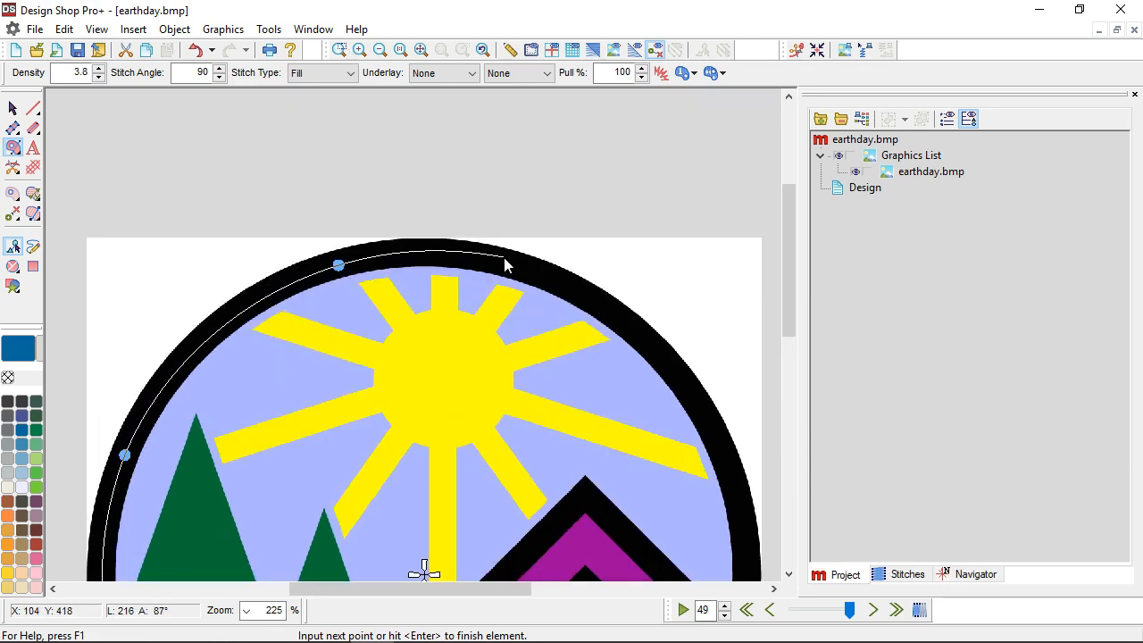
right_click(550, 278)
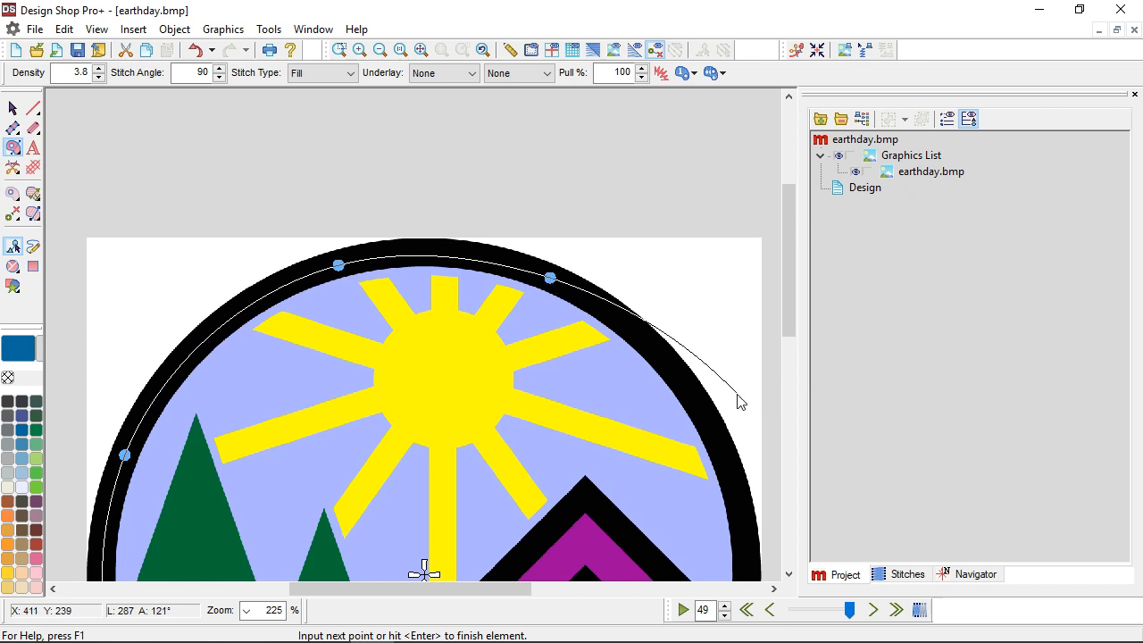
right_click(722, 453)
scroll(750, 393, down, 4)
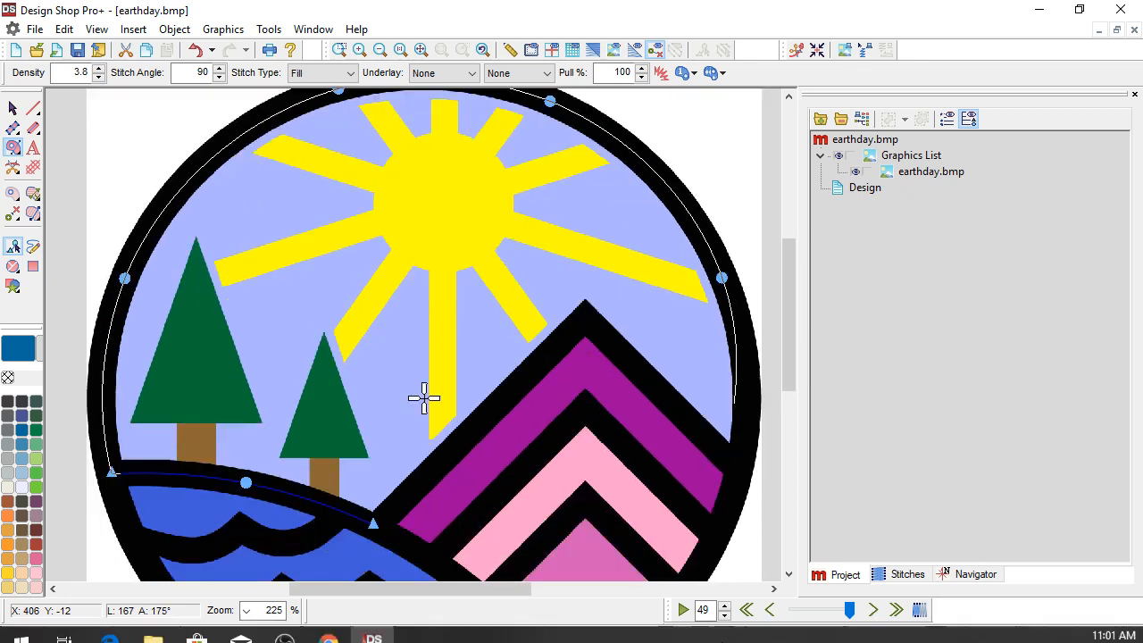
scroll(756, 385, right, 3)
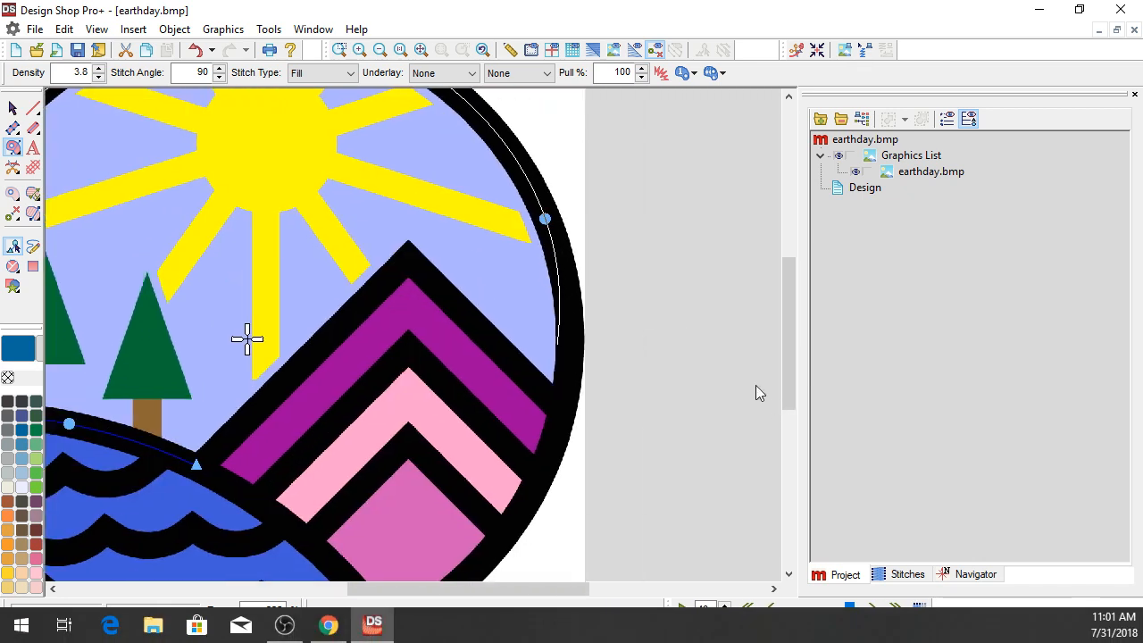
click(562, 404)
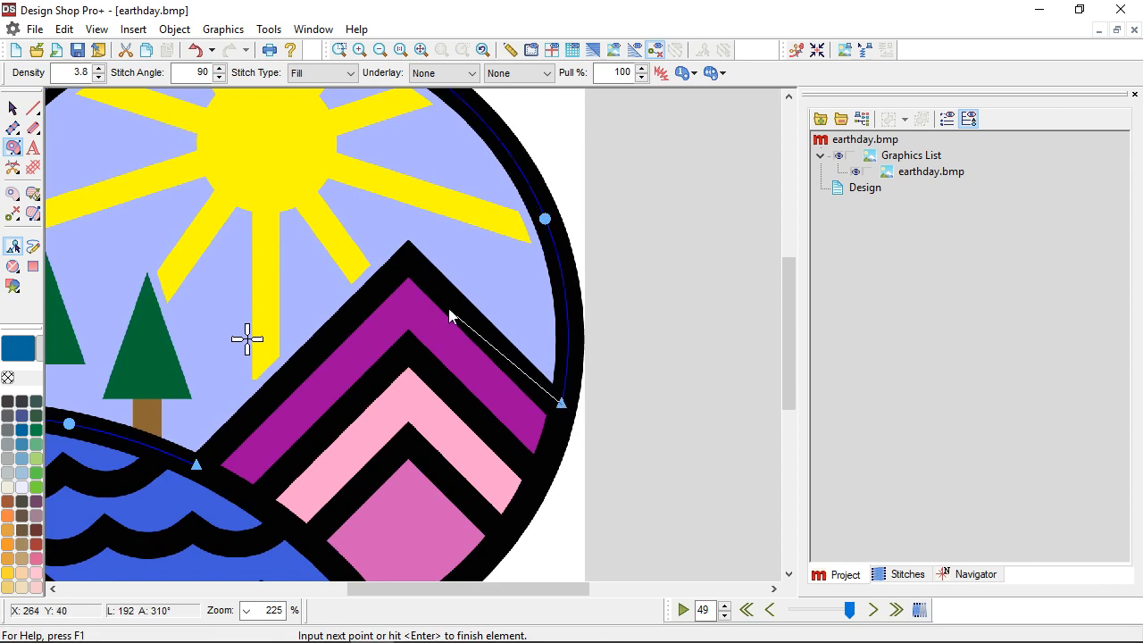
Close the sky outline over the mountain's peak and finish it without adding any holes
click(406, 256)
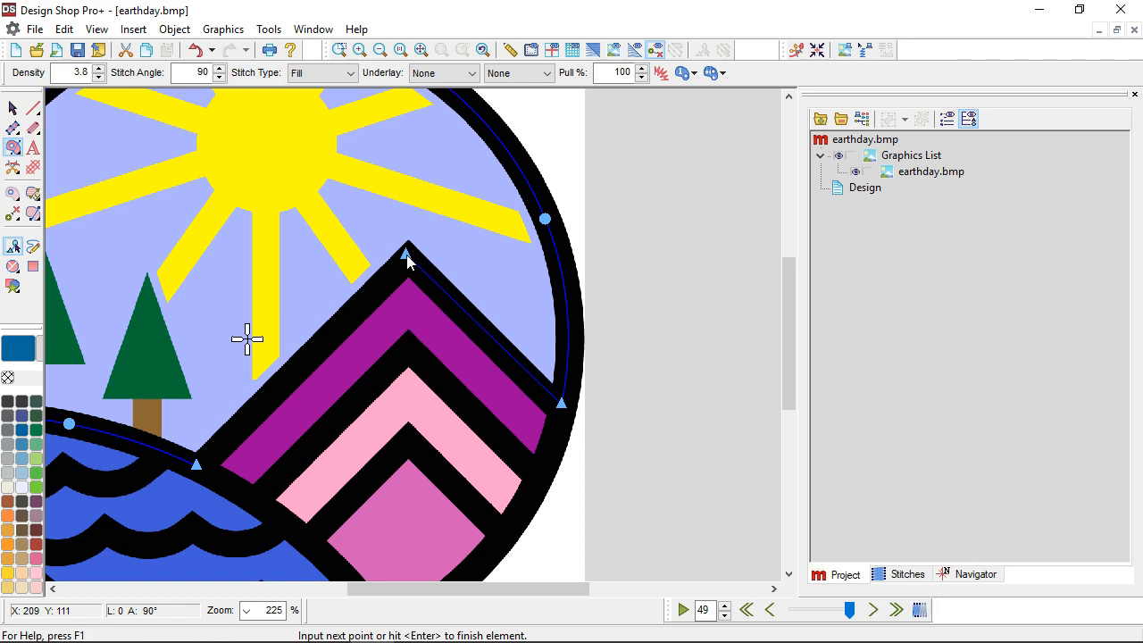
key(Return)
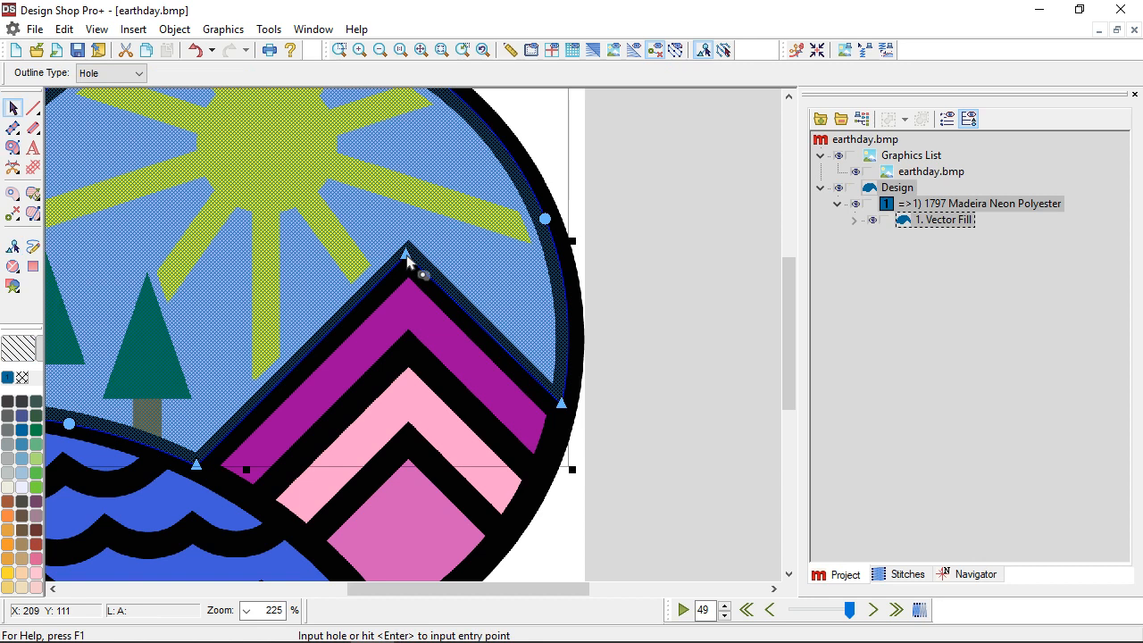
scroll(407, 261, left, 3)
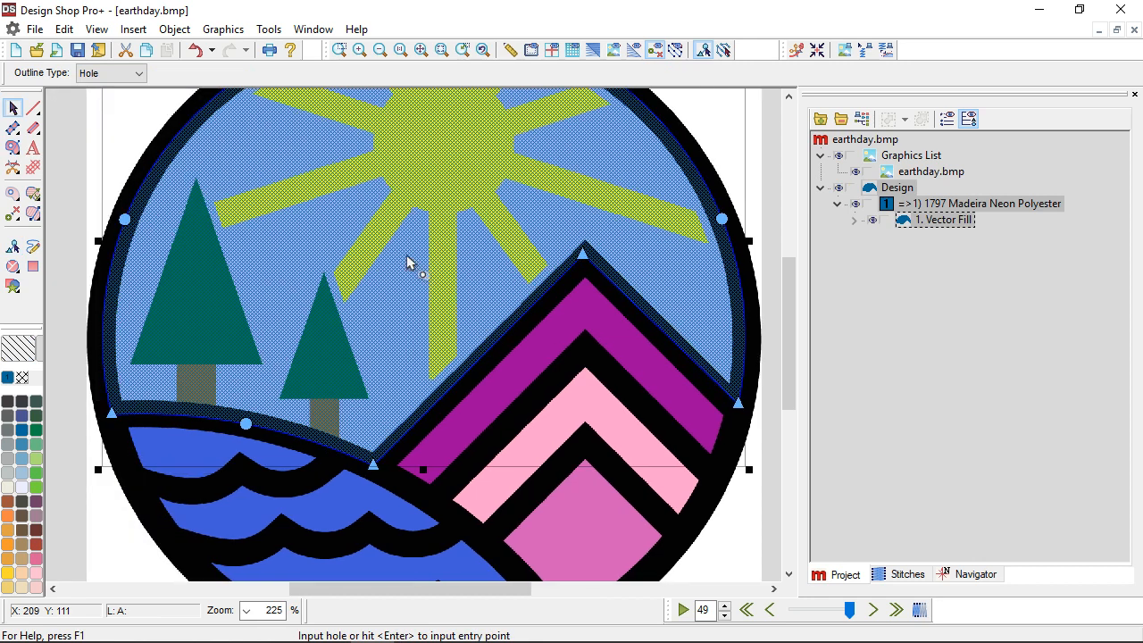
scroll(407, 262, up, 1)
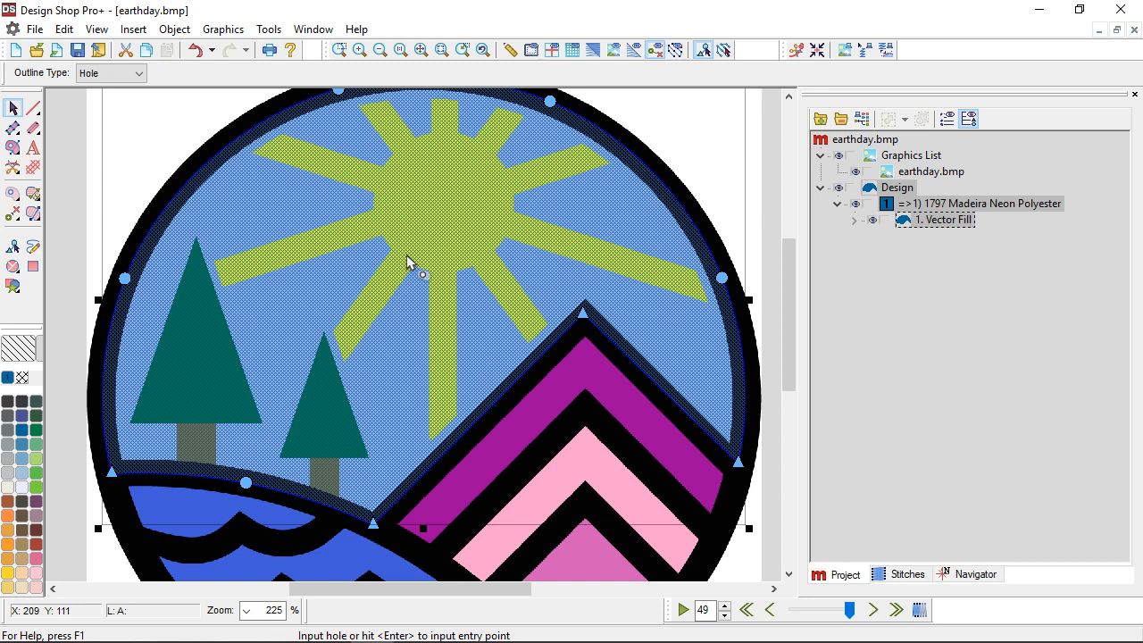
key(Return)
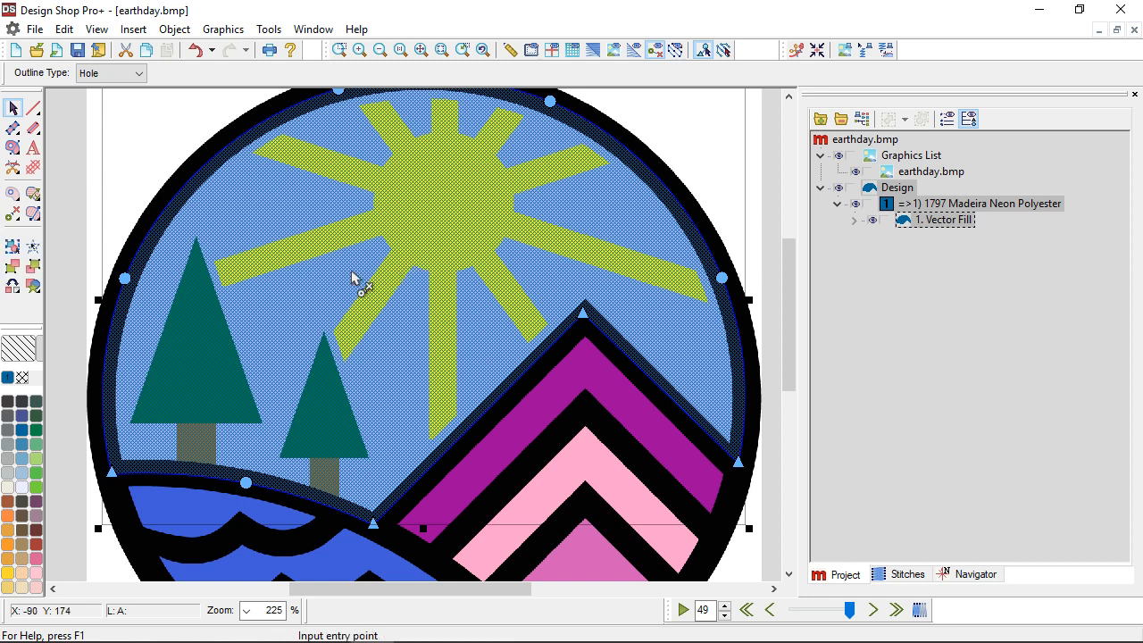
Place the sky fill's entry point at the circle's lower-left border and exit point at its right border, with a diagonal stitch direction of 153°
click(92, 488)
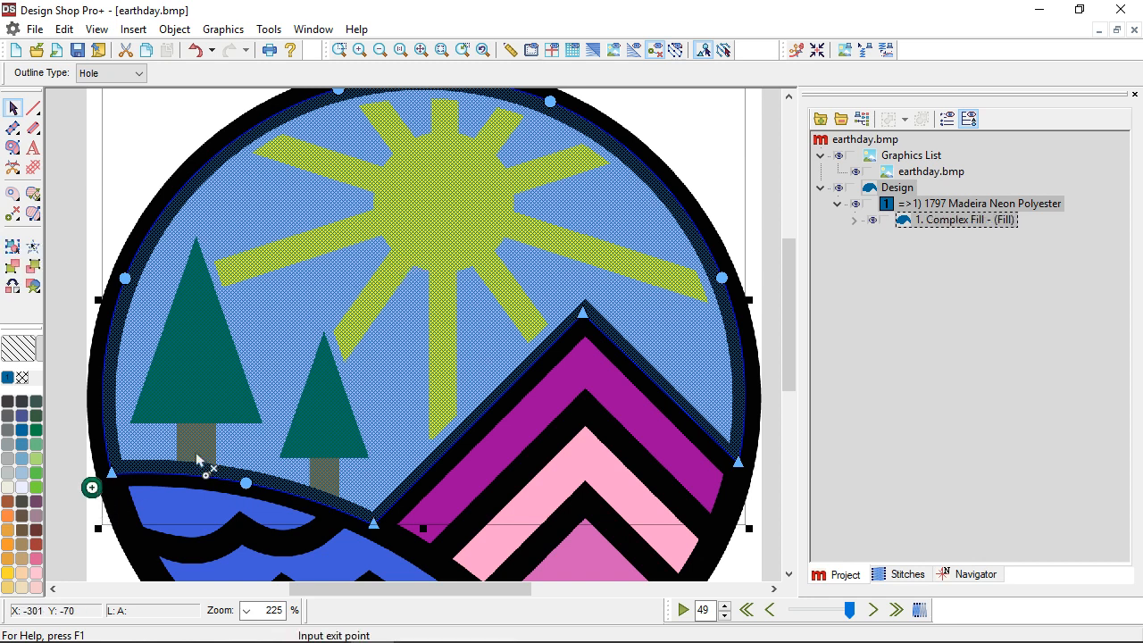
click(753, 278)
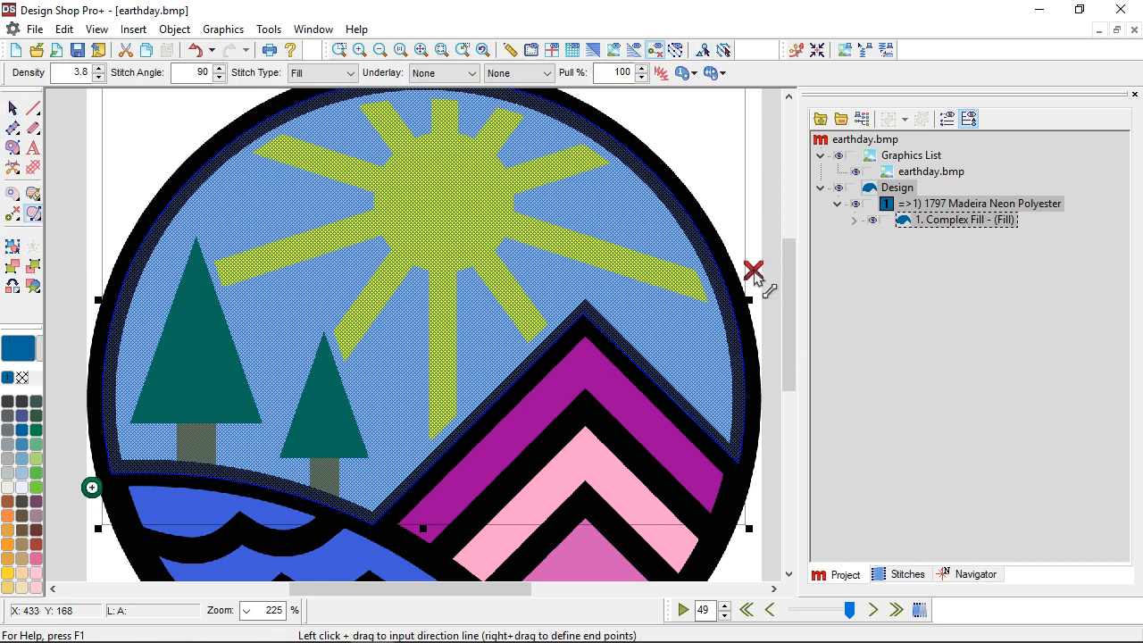
scroll(571, 344, up, 1)
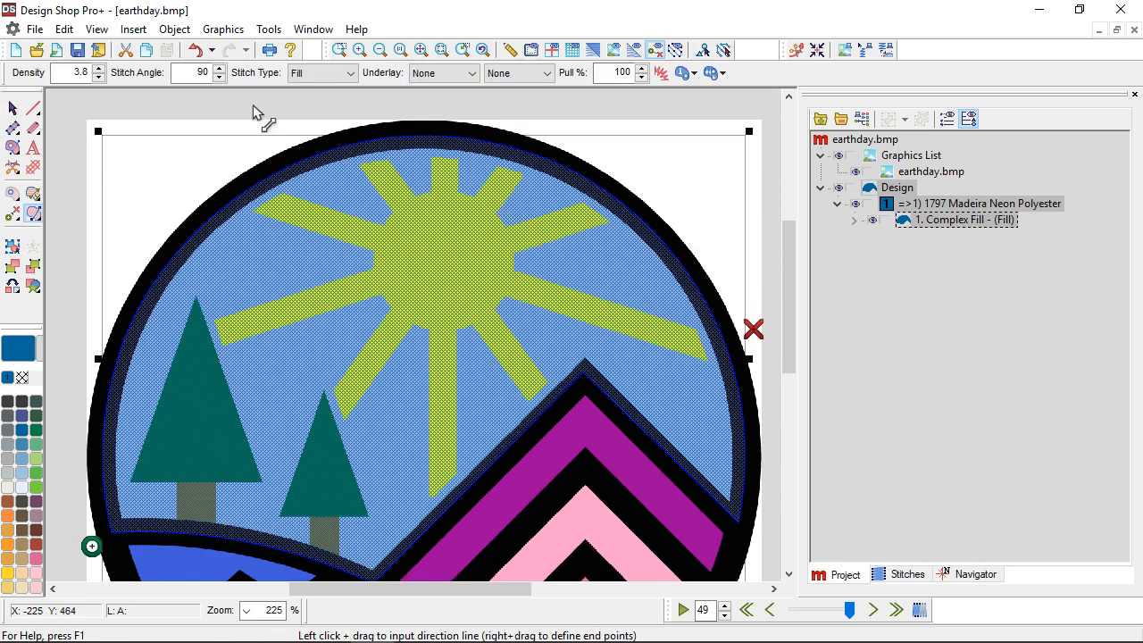
drag(254, 105, 500, 528)
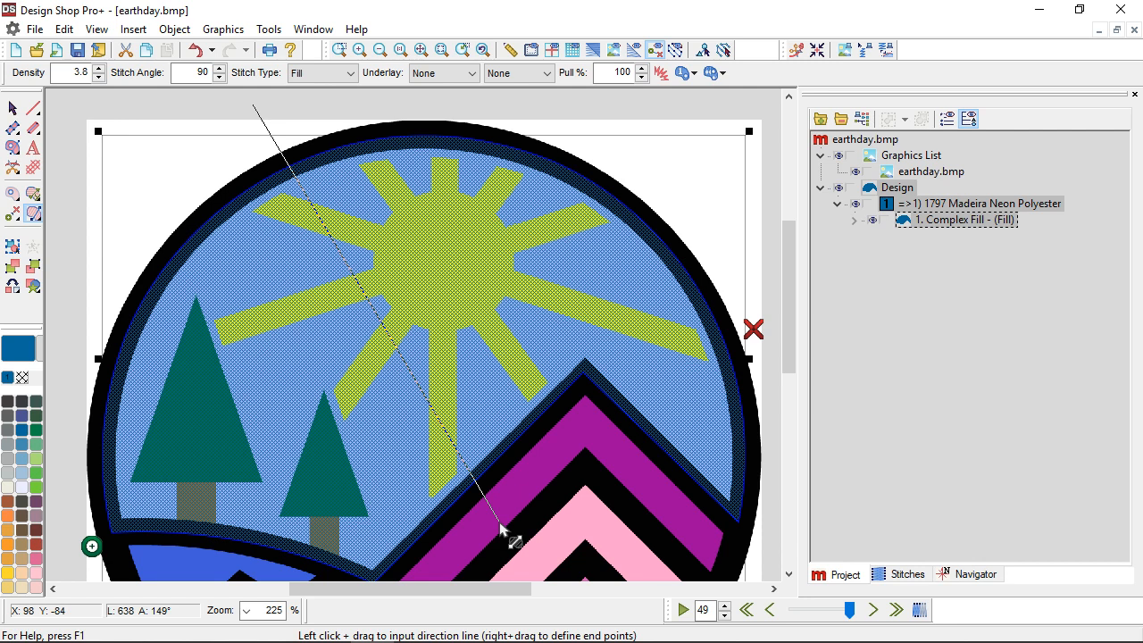
drag(500, 529, 470, 533)
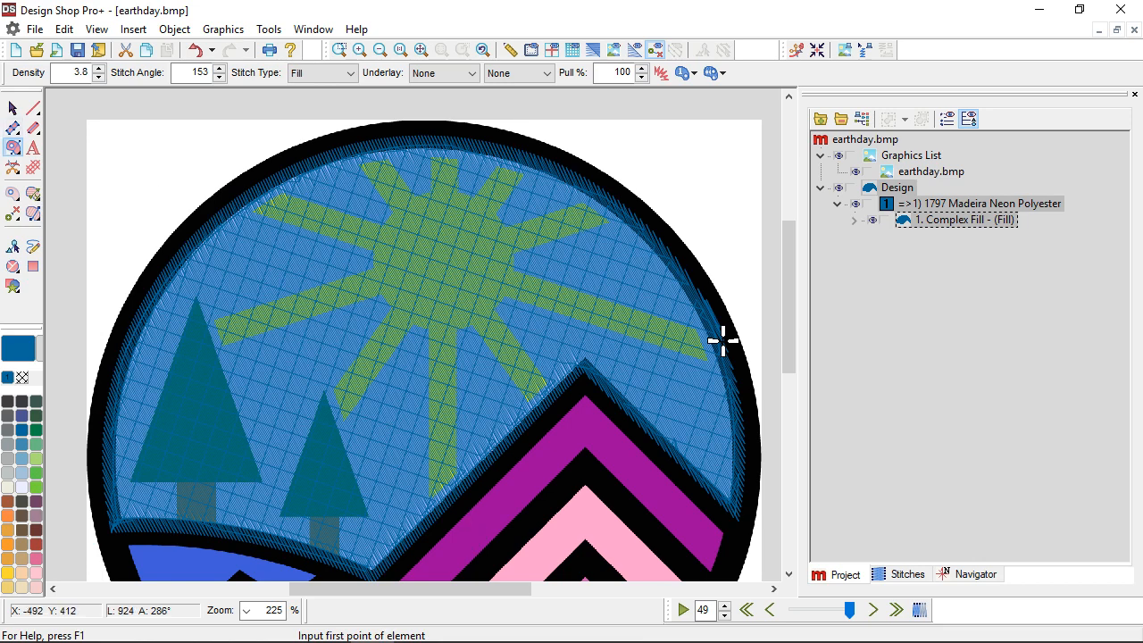
Outline the mountain's uppermost purple chevron as a Complex Fill in 1719 Madeira Poly Neon, using six corner points and no holes
click(15, 149)
scroll(407, 310, down, 3)
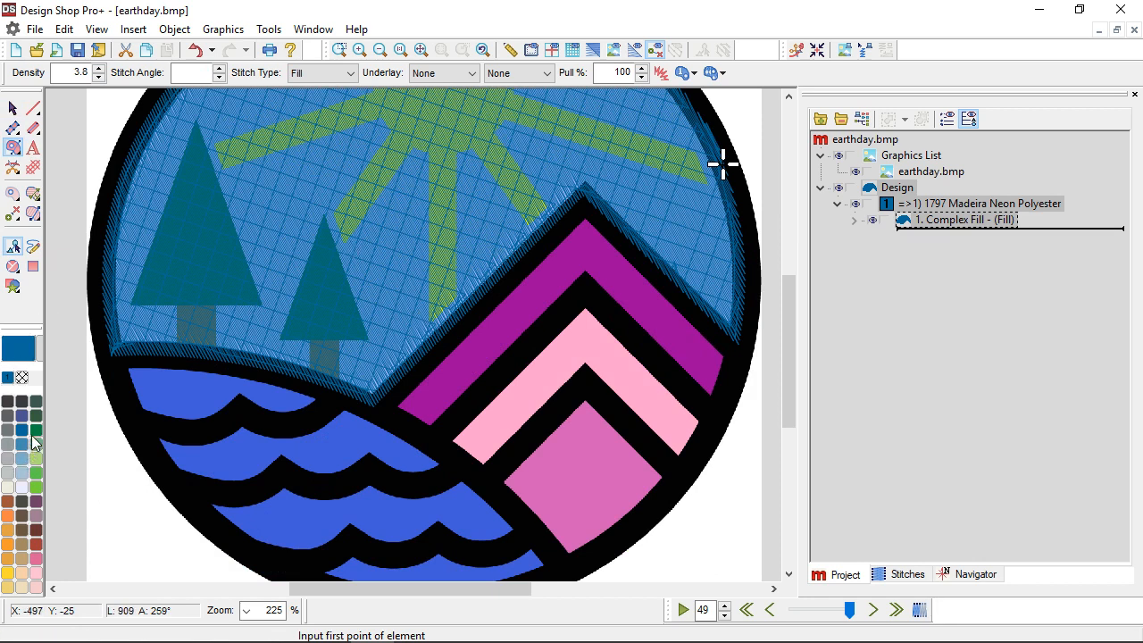
click(40, 509)
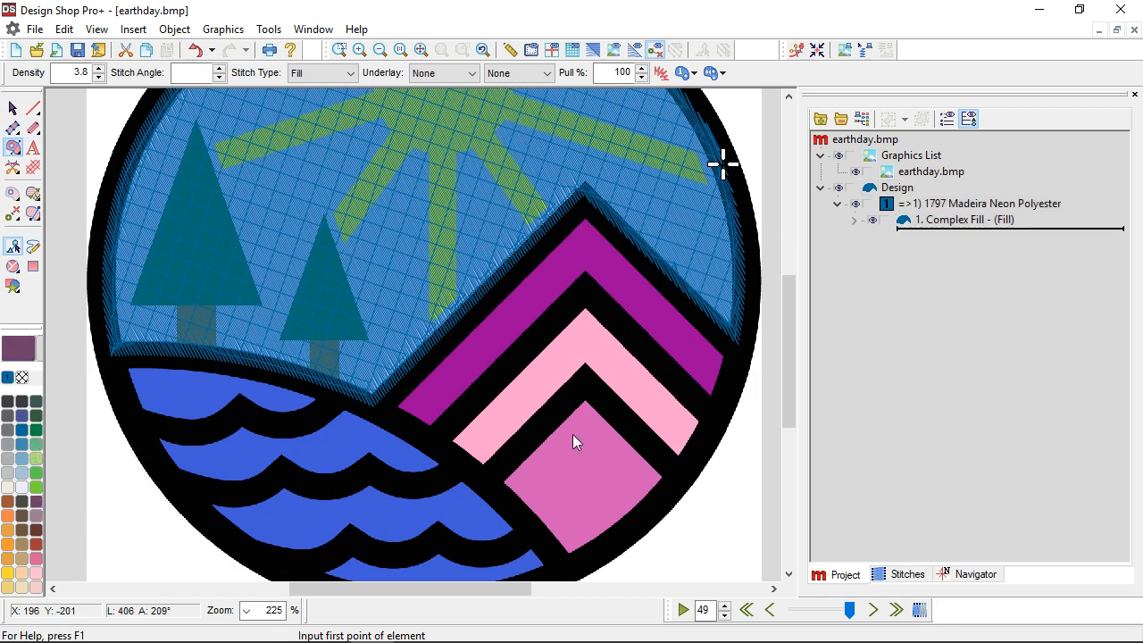
click(373, 405)
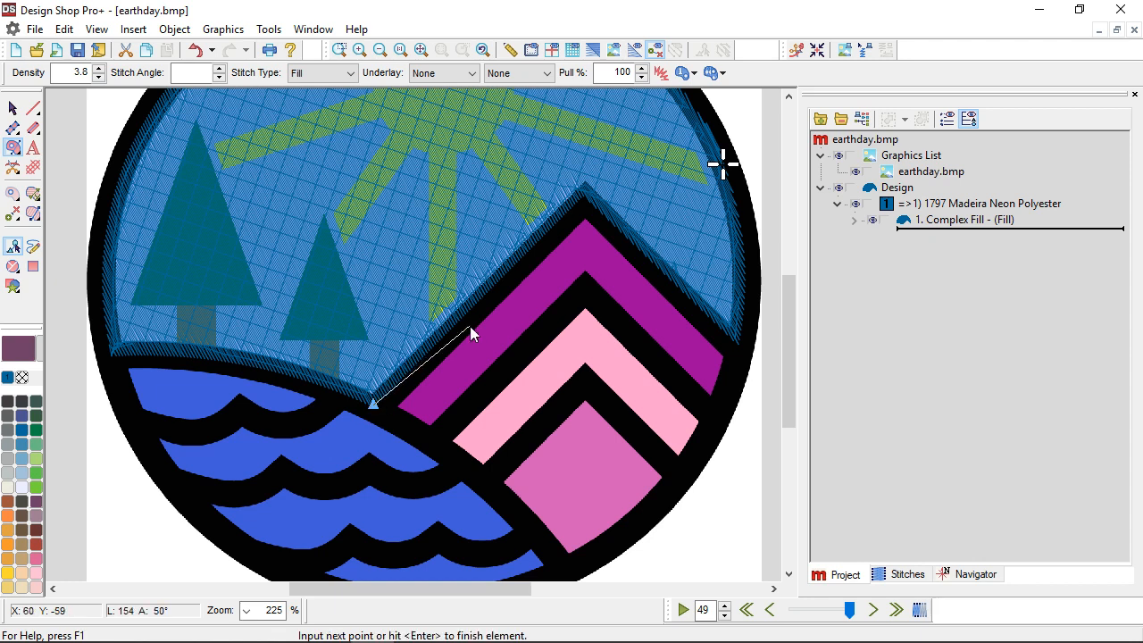
click(585, 199)
click(735, 348)
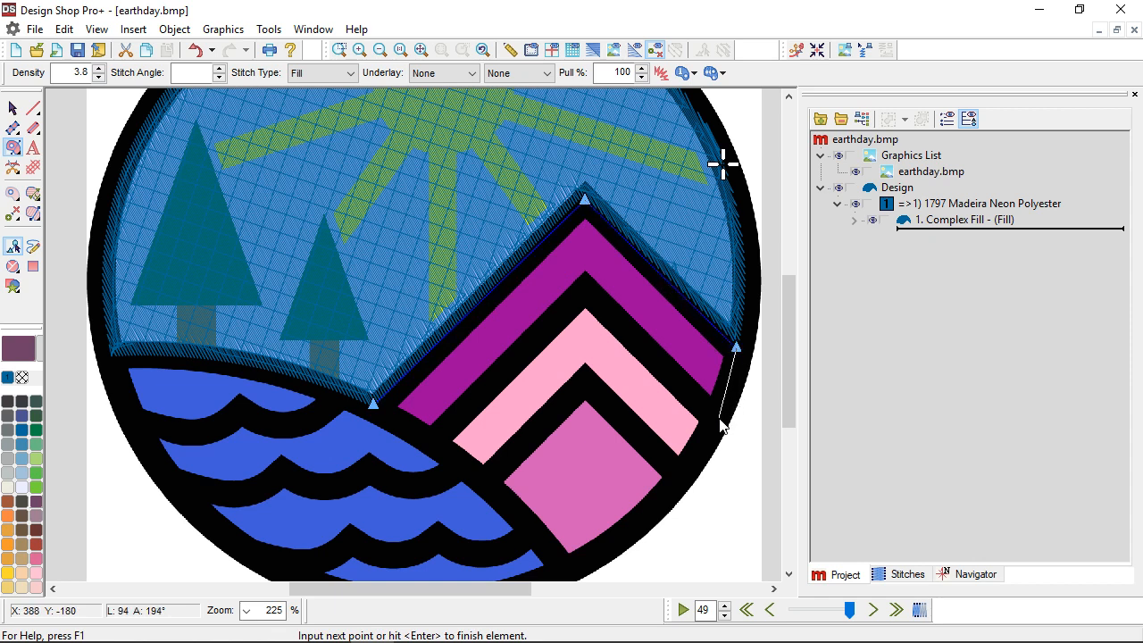
click(718, 416)
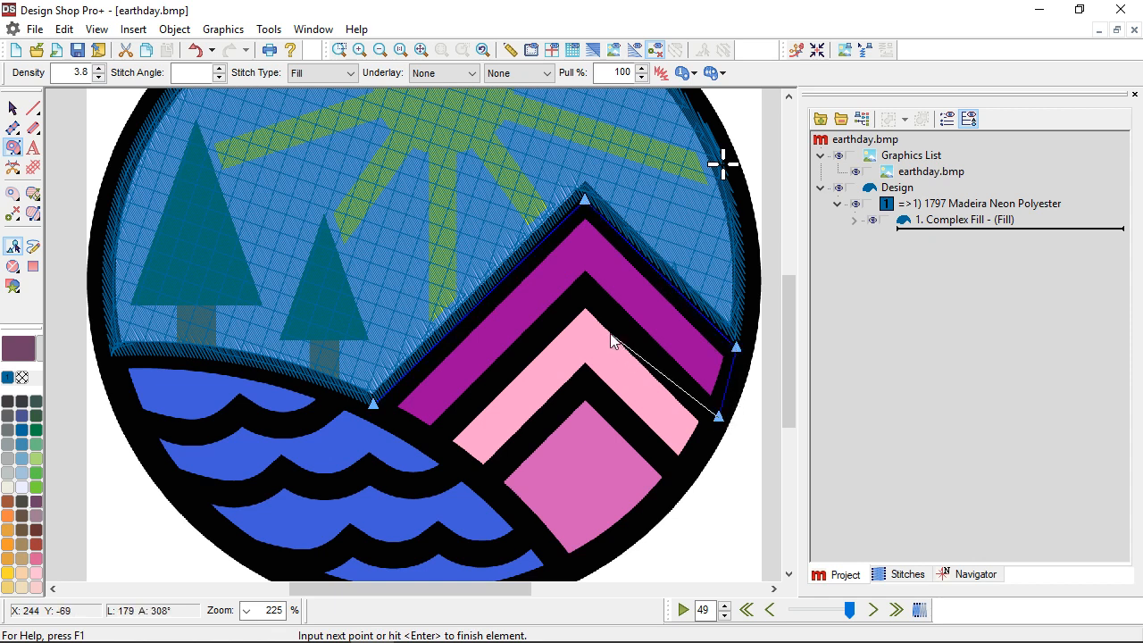
click(585, 287)
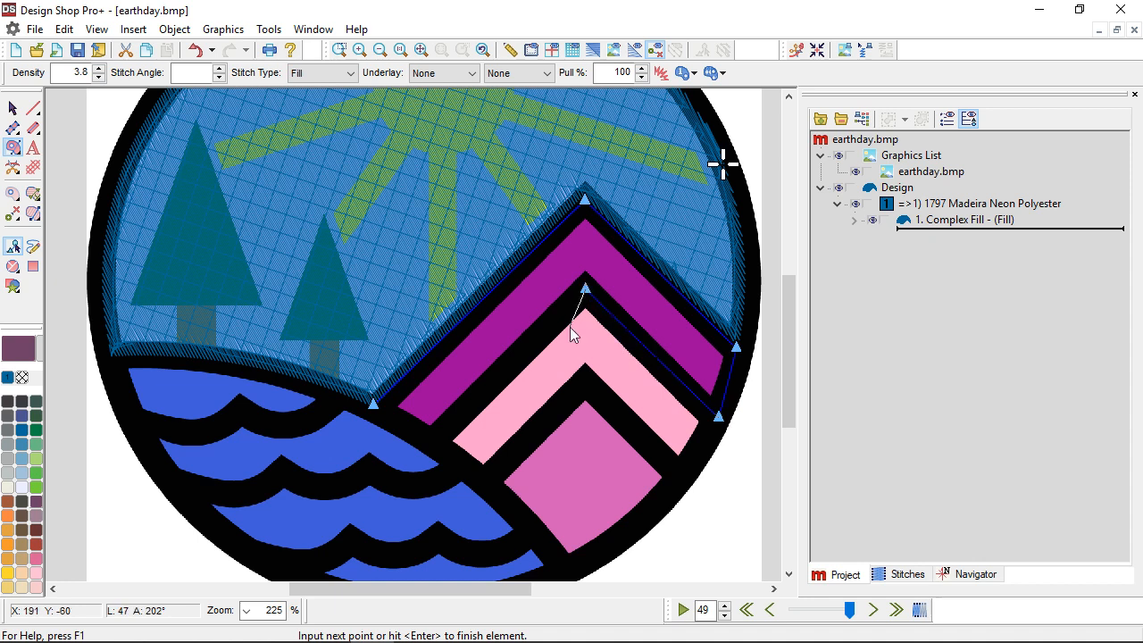
click(434, 444)
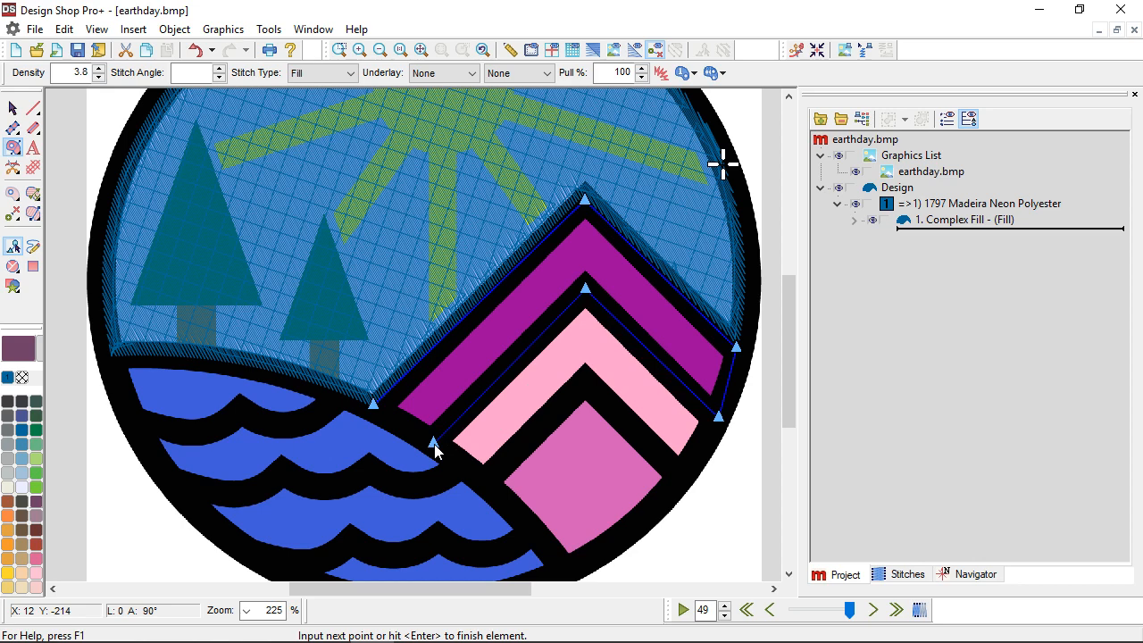
key(Return)
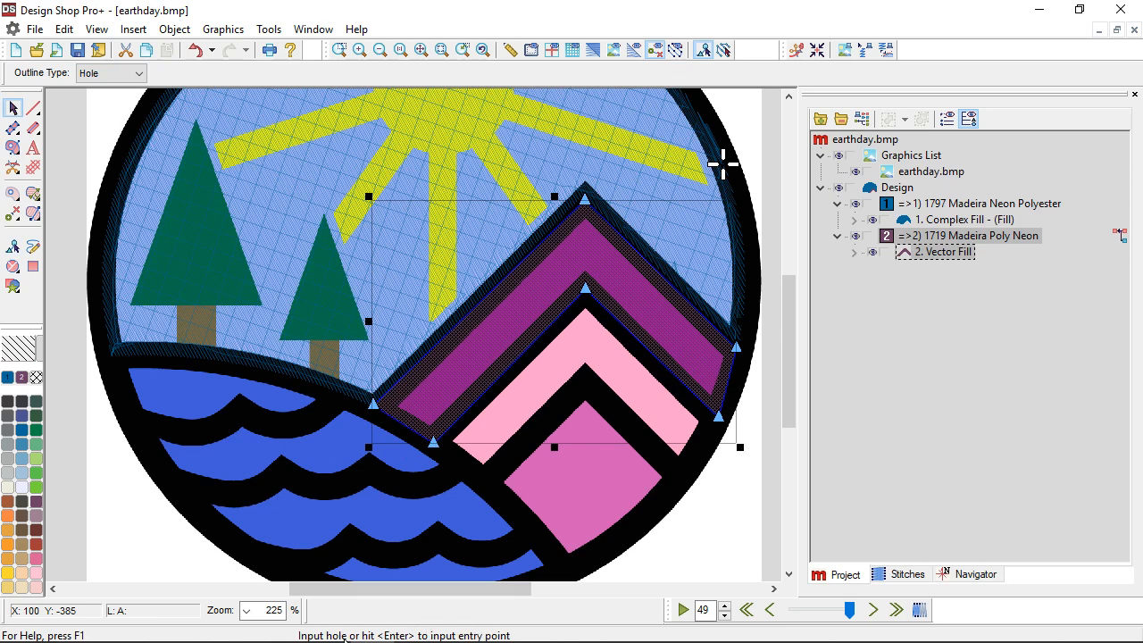
key(Return)
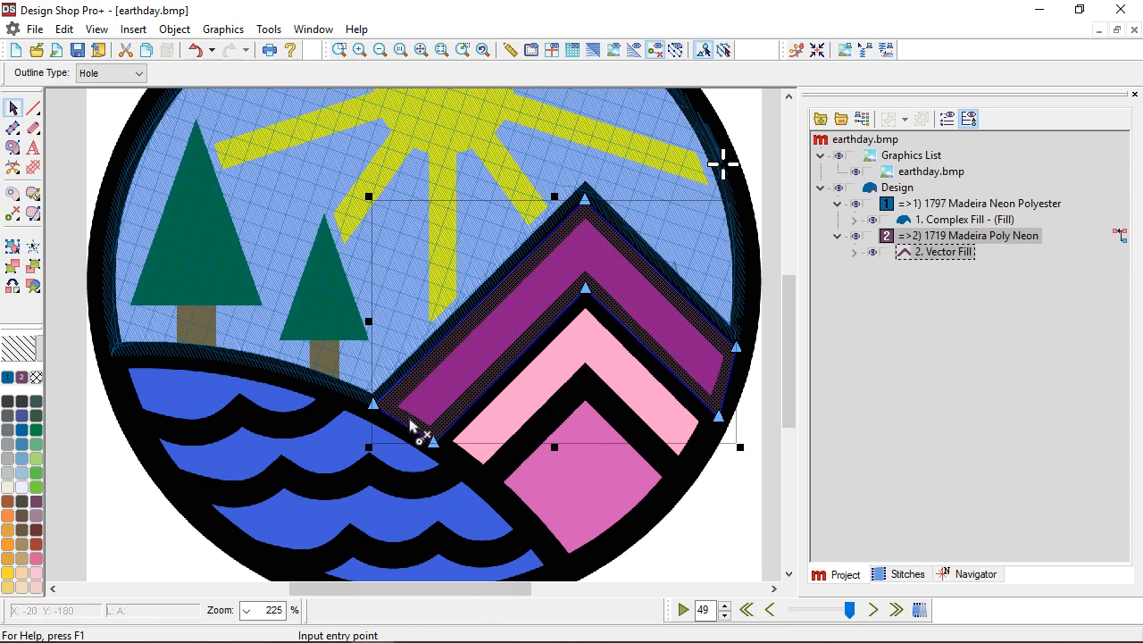
Place the purple chevron's entry point beside its left base and exit point beside its right end, set a 198° stitch direction, and preview the stitching in 3D
click(356, 412)
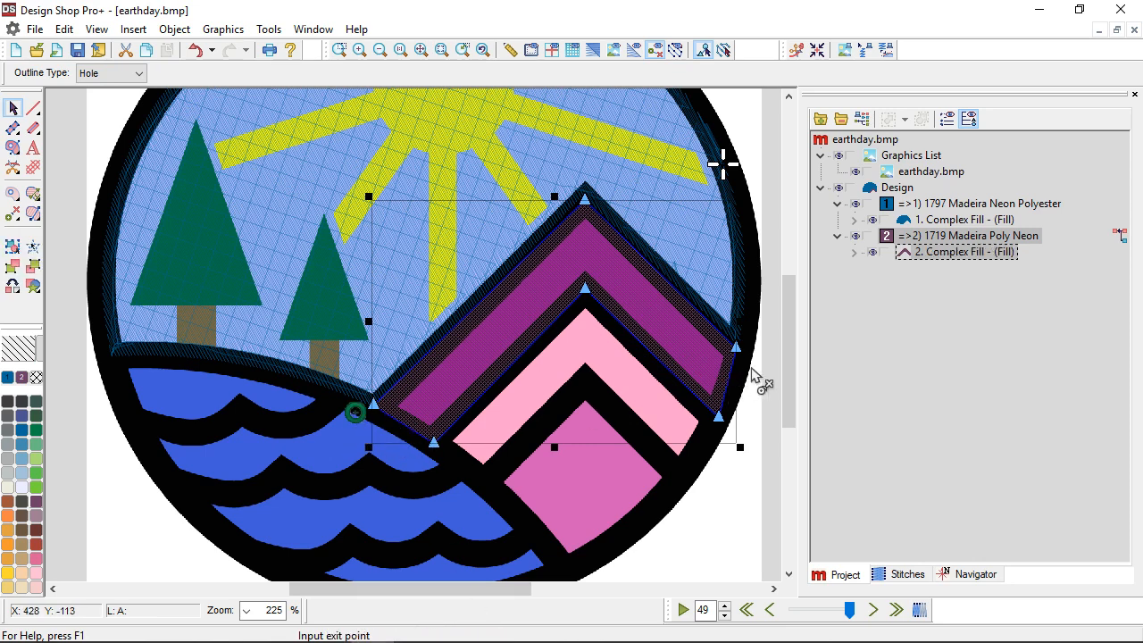
click(757, 361)
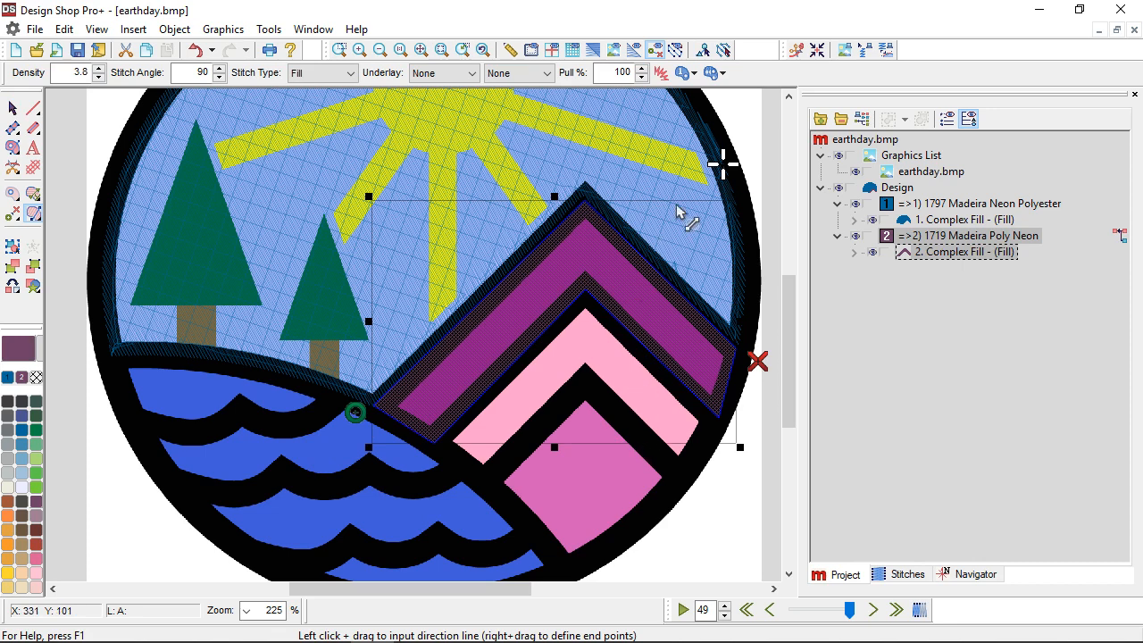
drag(679, 213, 618, 381)
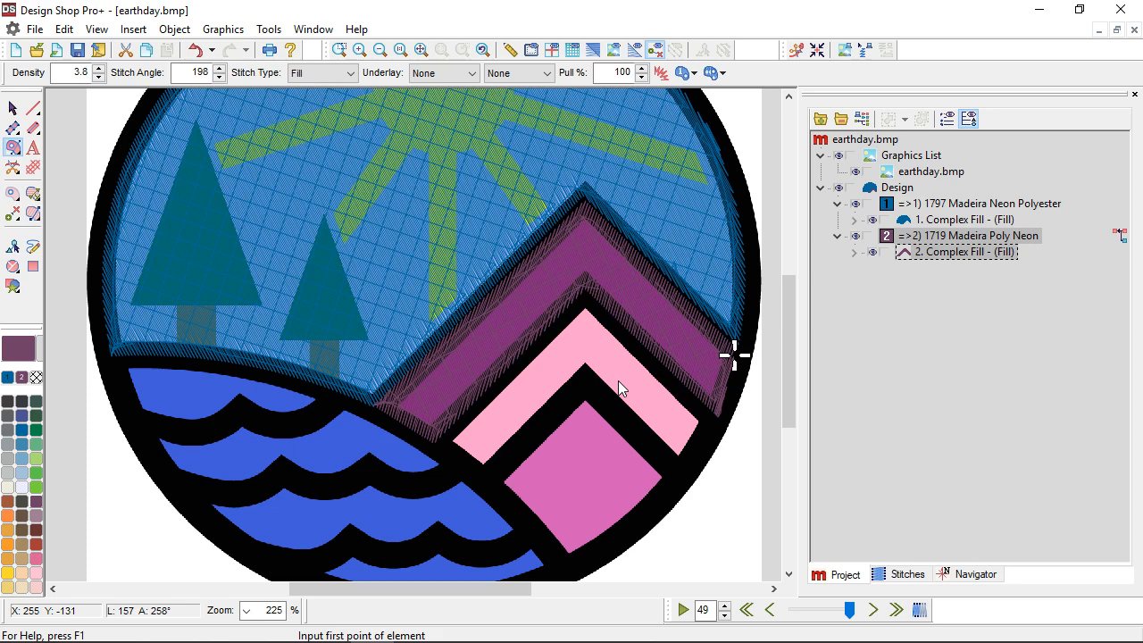
click(594, 49)
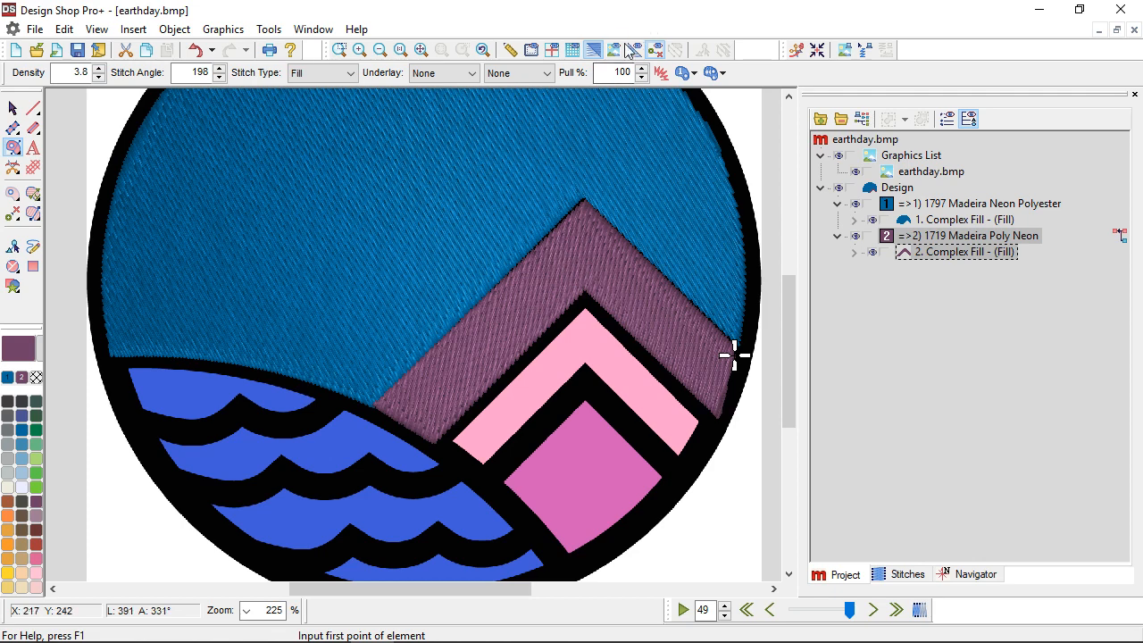
click(591, 51)
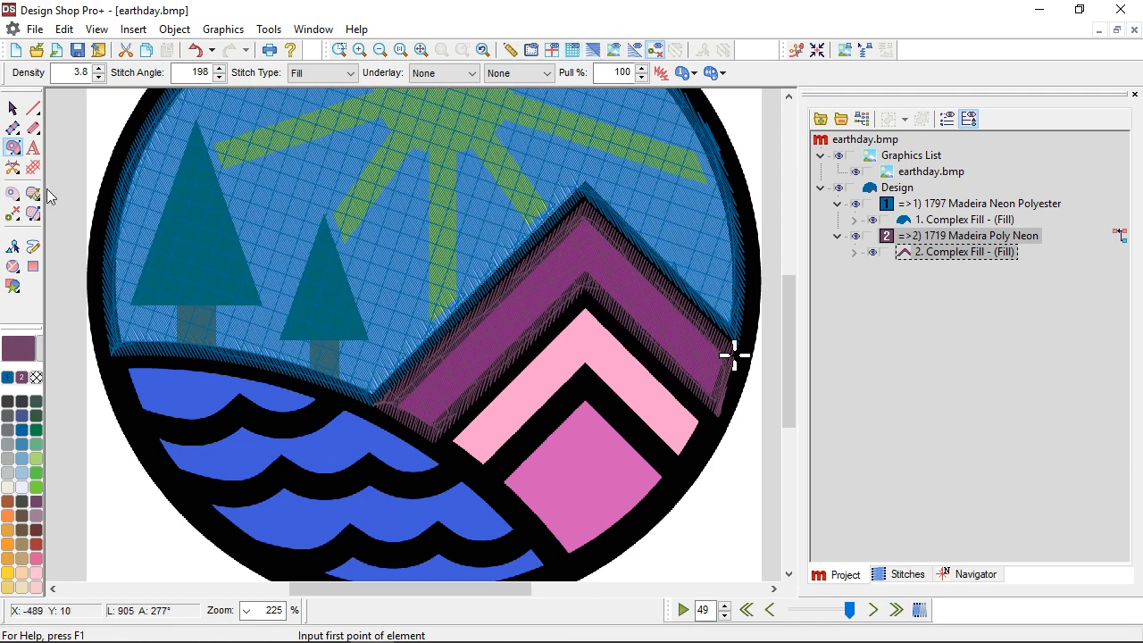
Outline the mountain's light pink chevron as a Complex Fill in 1815 Pink Madeira Poly Neon, using six corner points and no holes
click(37, 574)
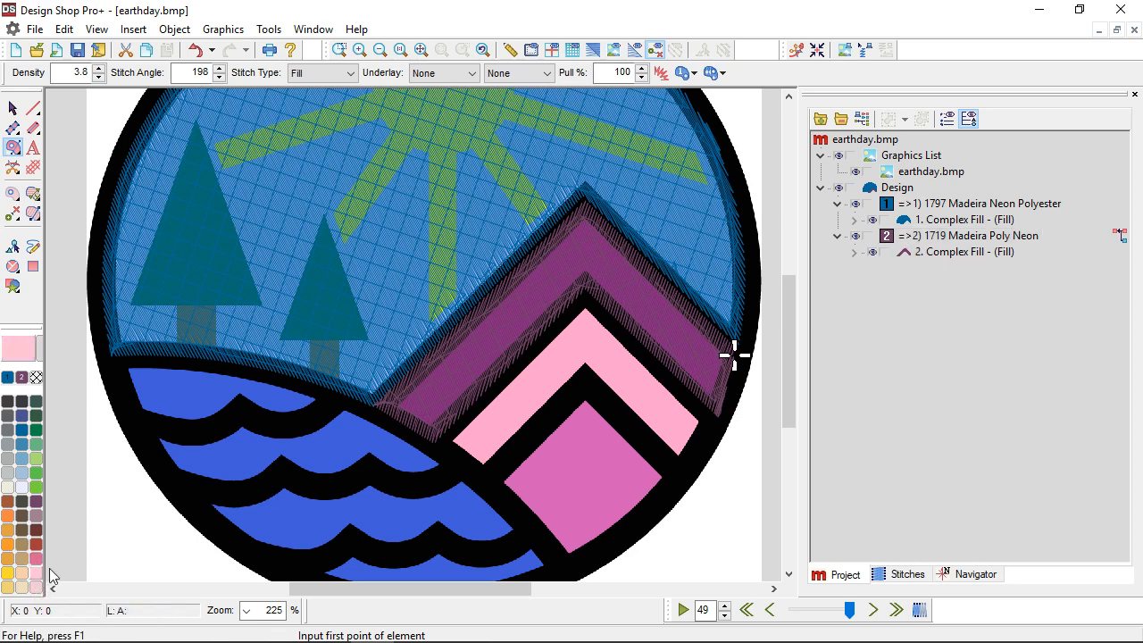
click(434, 436)
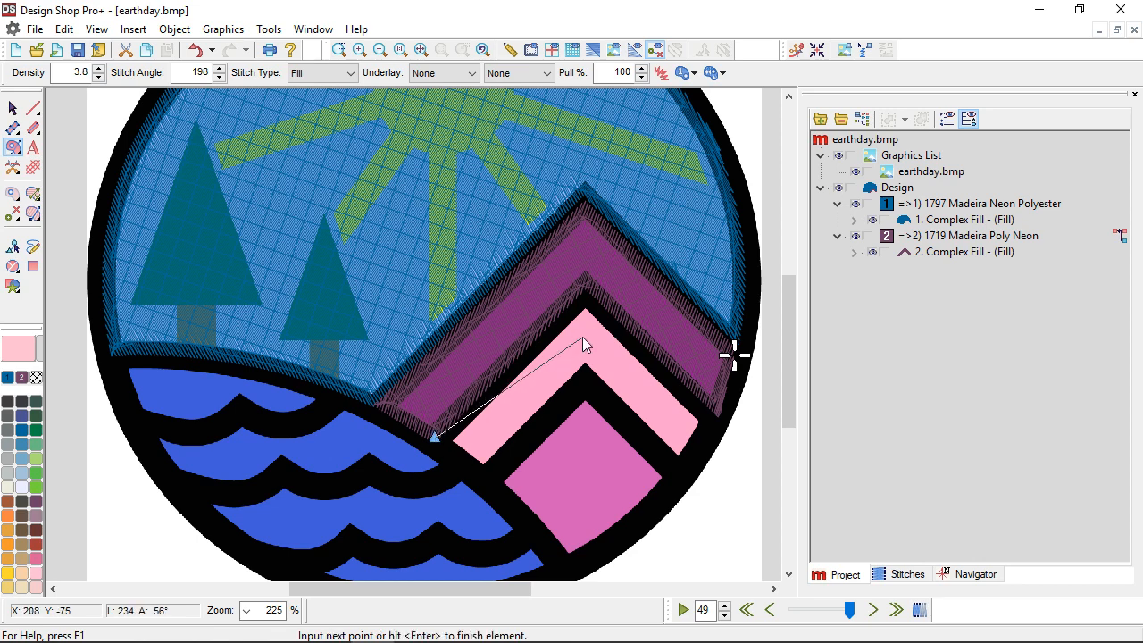
click(586, 292)
click(715, 417)
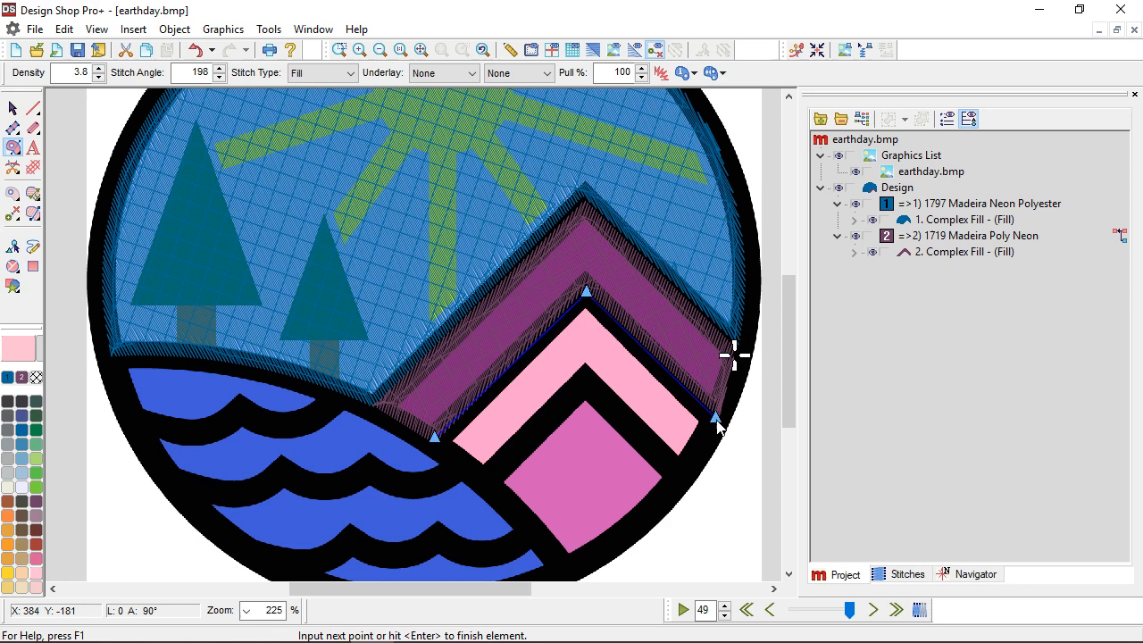
click(679, 474)
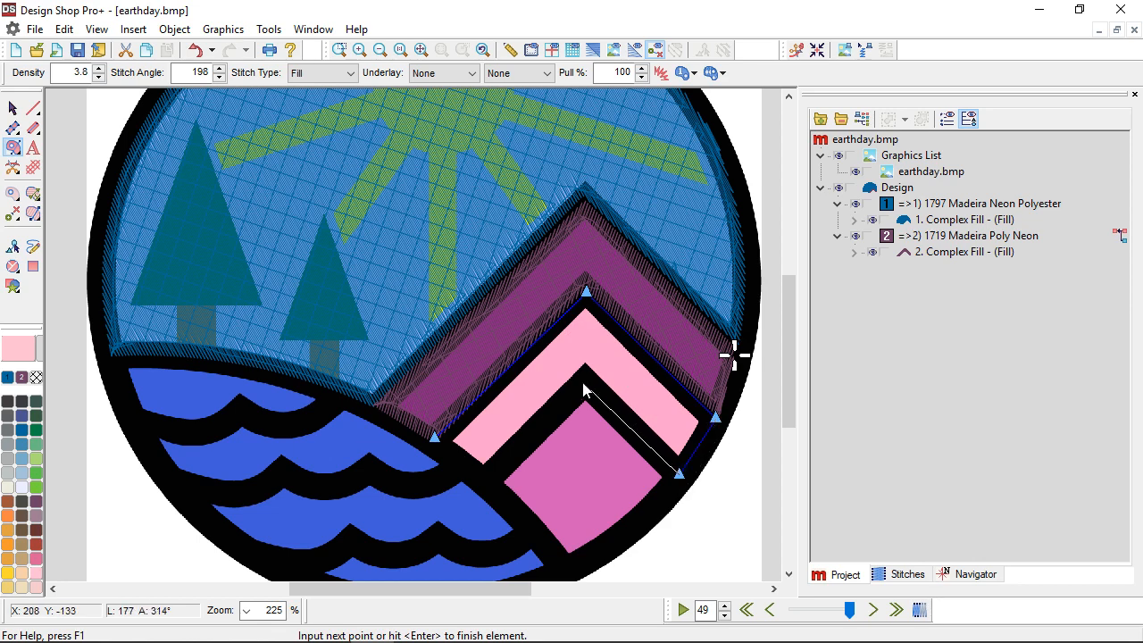
click(582, 381)
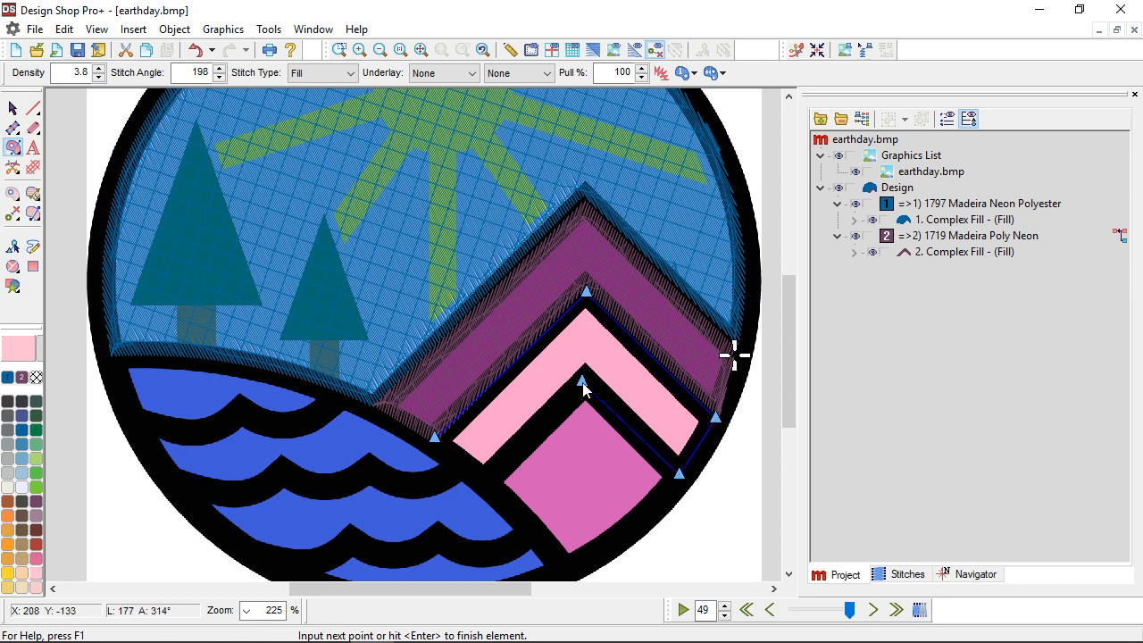
click(485, 486)
key(Return)
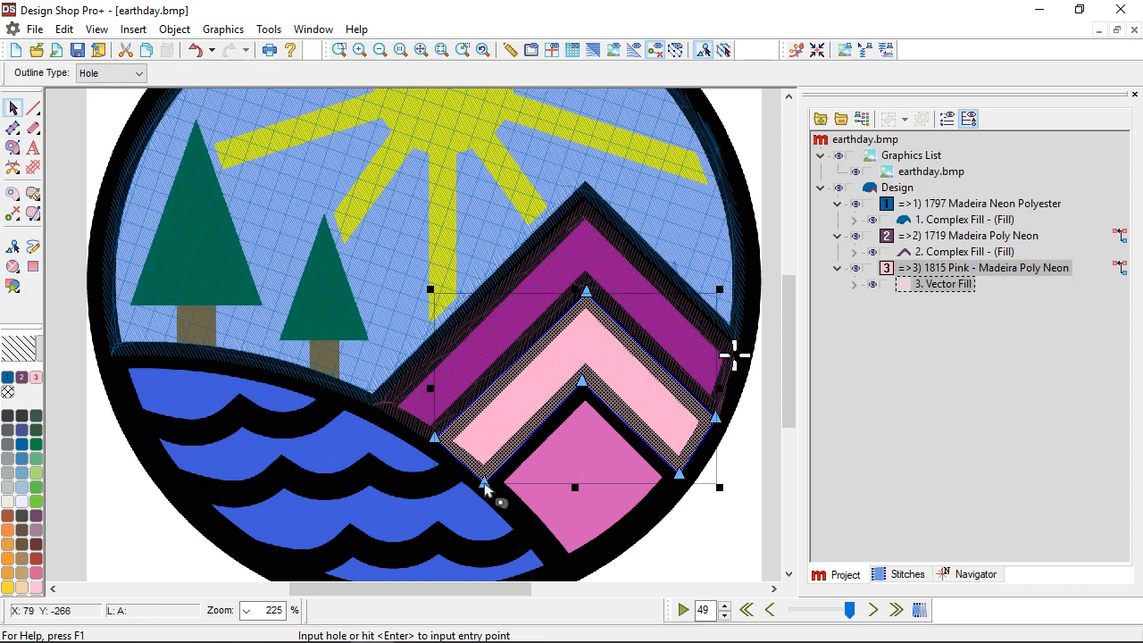
key(Return)
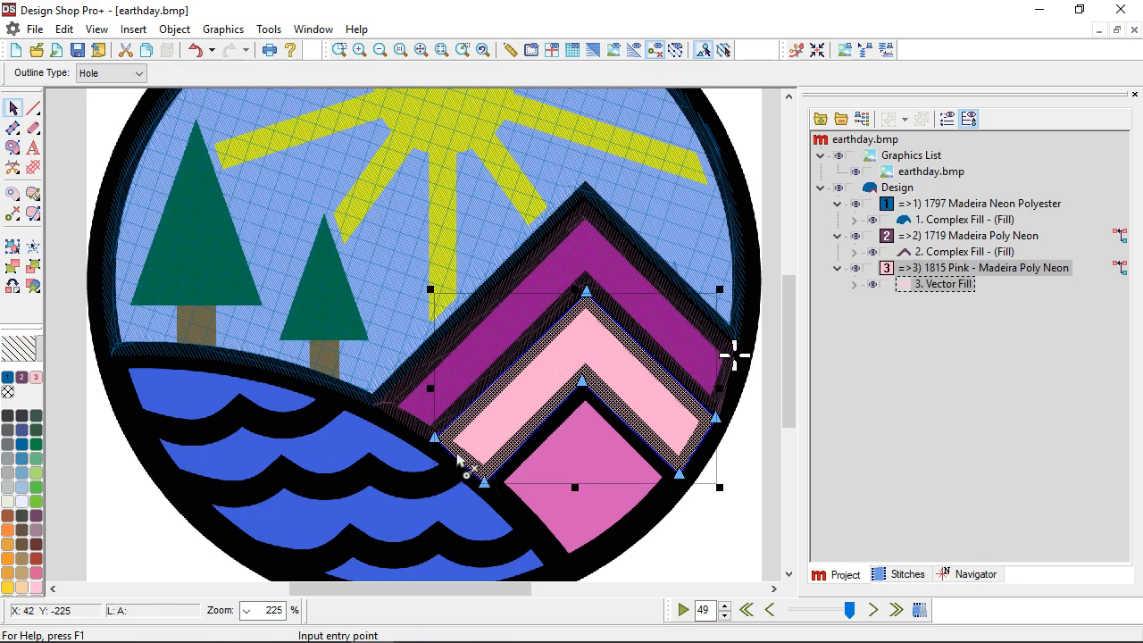
Place the light pink chevron's entry point beside its left base and exit point beside its right end, with a diagonal stitch direction of 151°
click(426, 443)
click(740, 418)
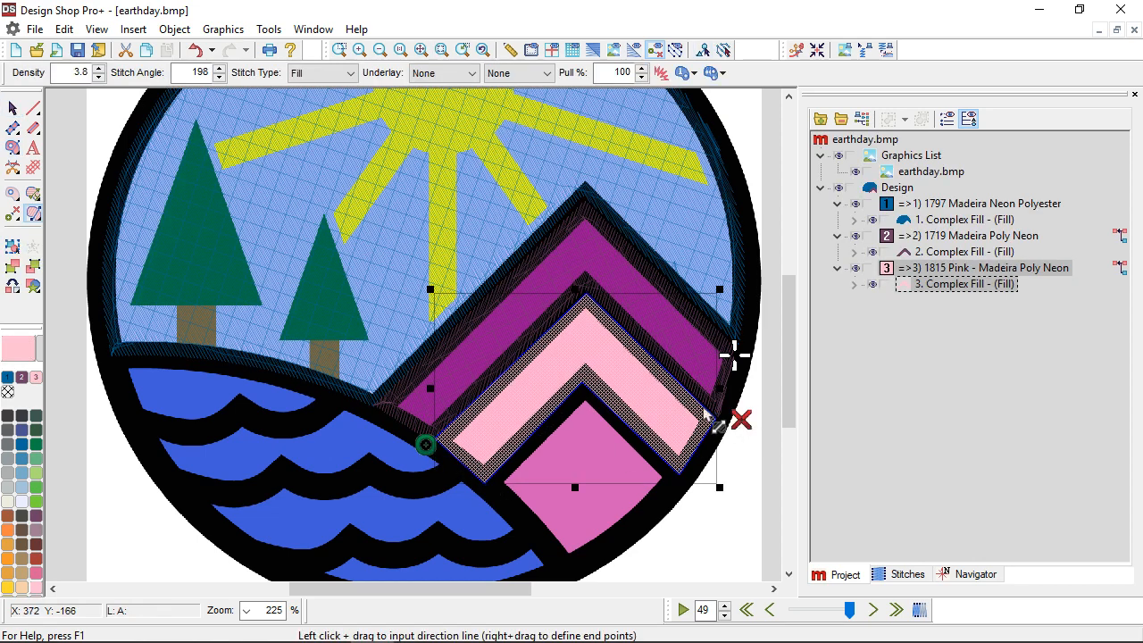
drag(504, 337, 587, 489)
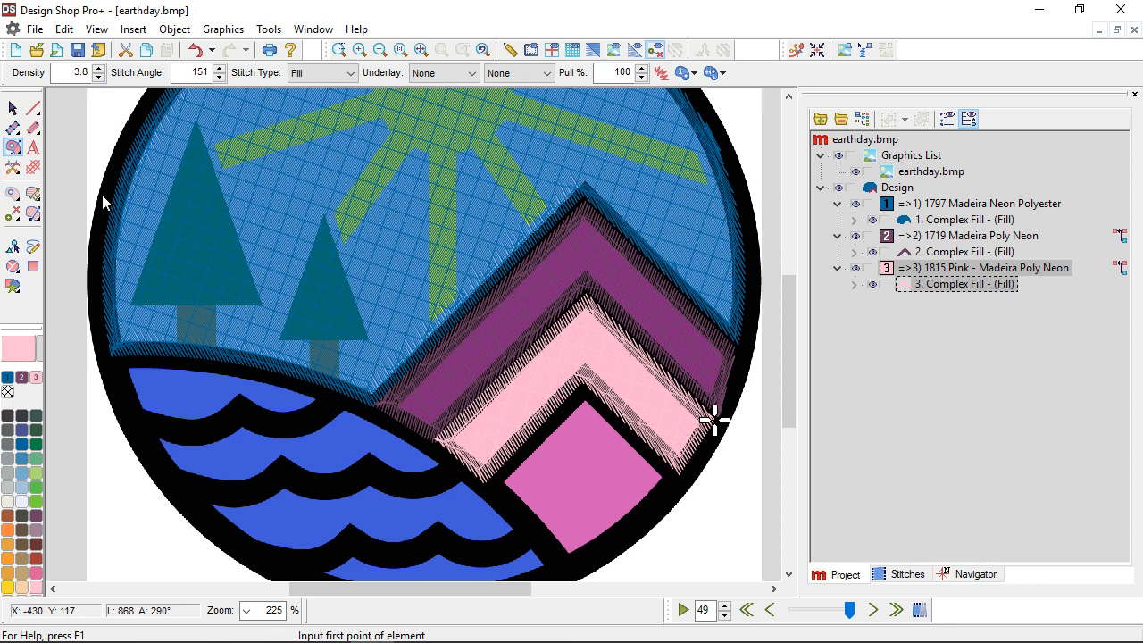
Outline the mountain's lowest pink diamond as a Complex Fill in 1990 Floral Pink Madeira Poly Neon, with curve points on its two lower edges and no holes
click(38, 576)
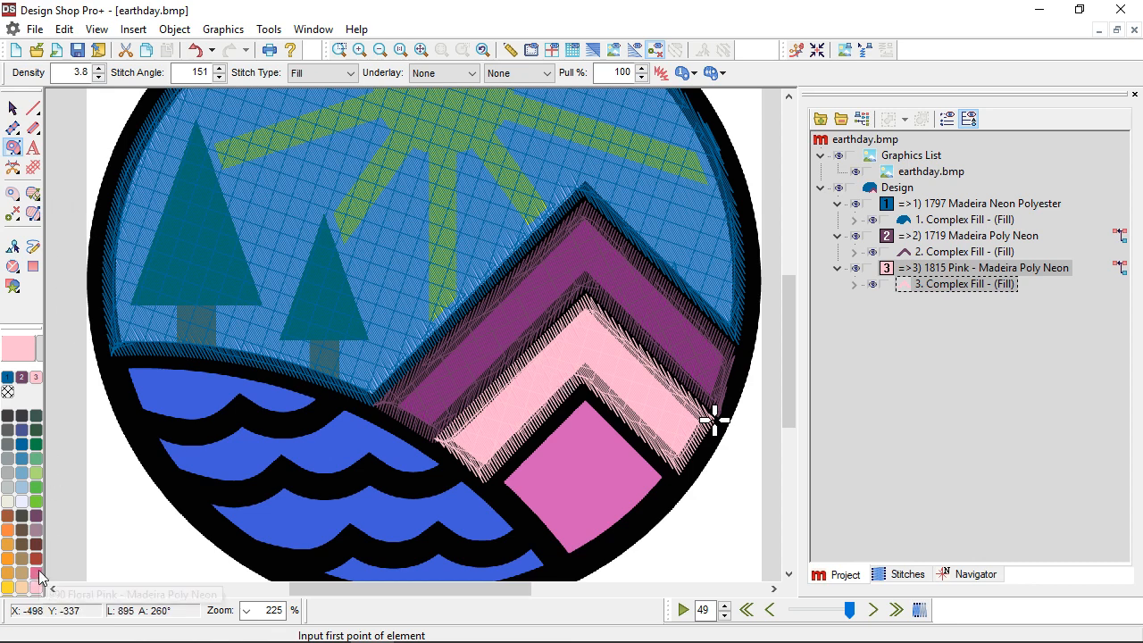
click(486, 480)
click(582, 385)
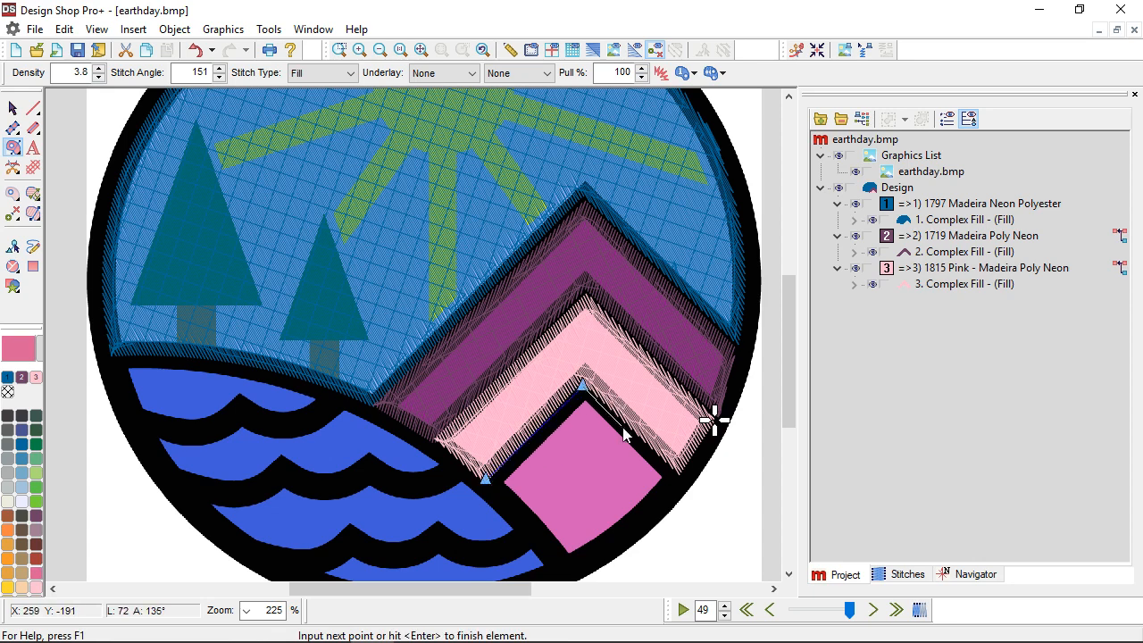
click(677, 475)
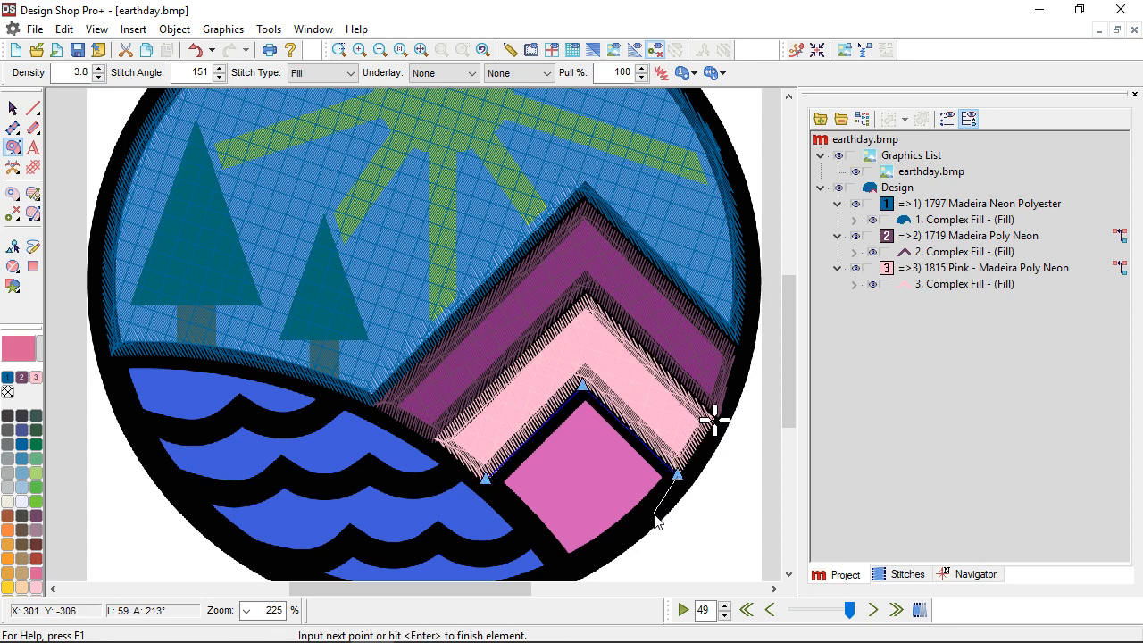
right_click(648, 514)
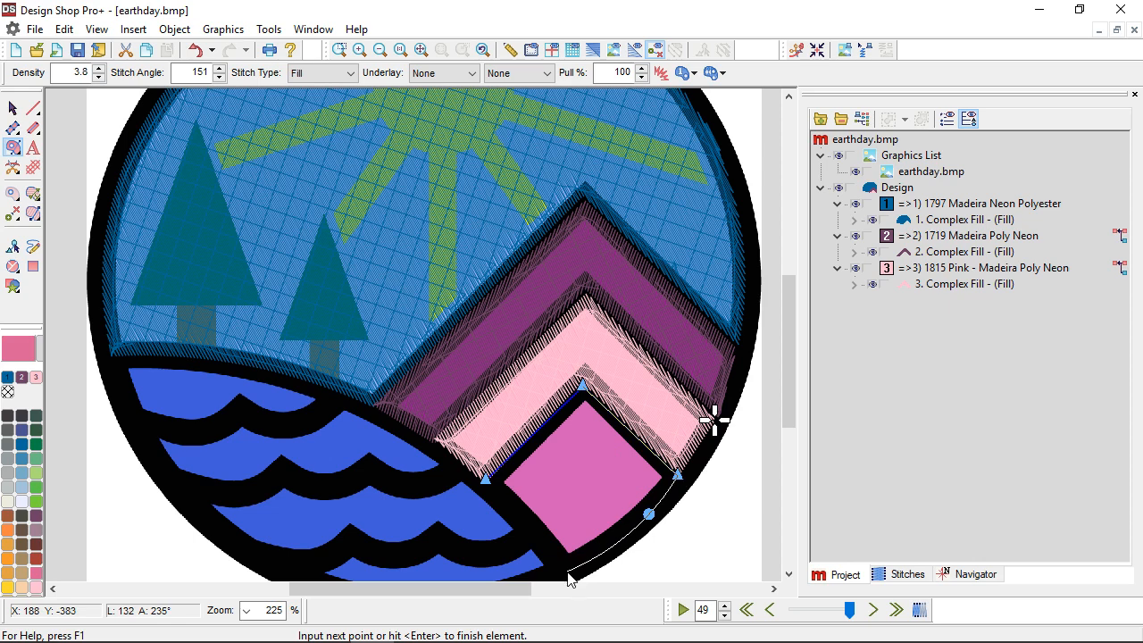
click(565, 568)
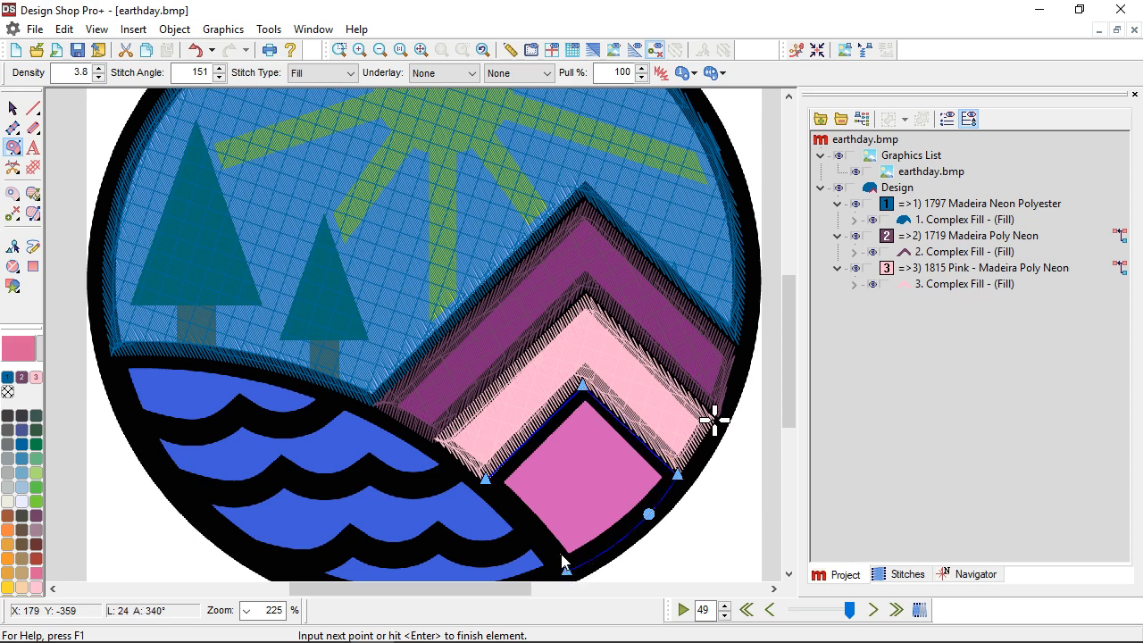
right_click(526, 515)
key(Return)
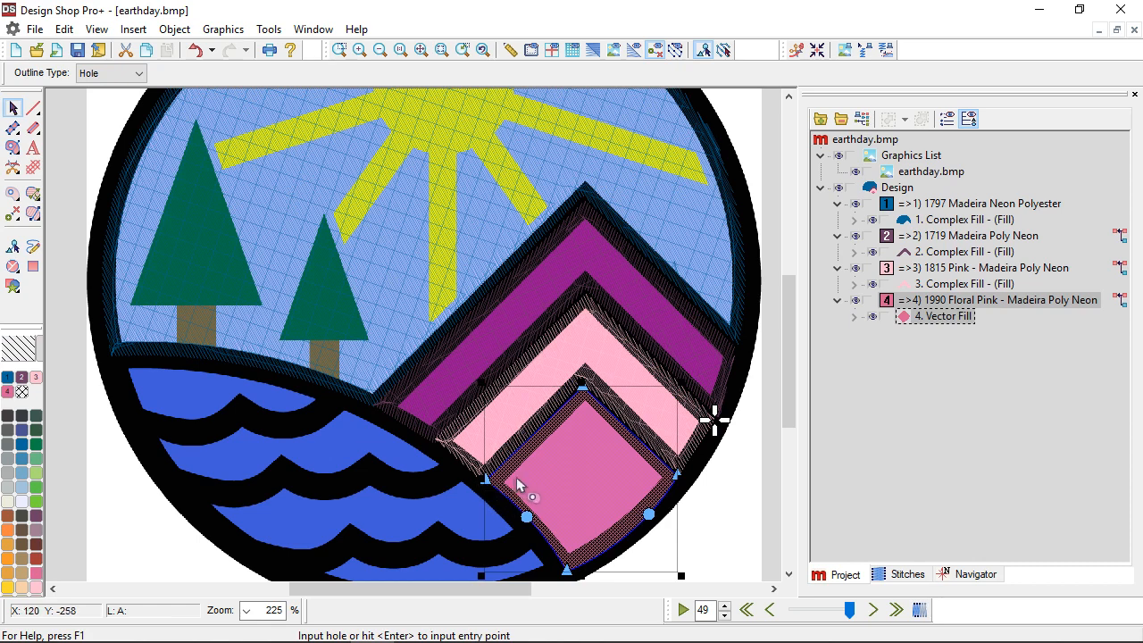
key(Return)
Place the pink diamond's entry point beside its left corner and exit point beside its right corner, with a diagonal stitch direction of 196°
click(474, 480)
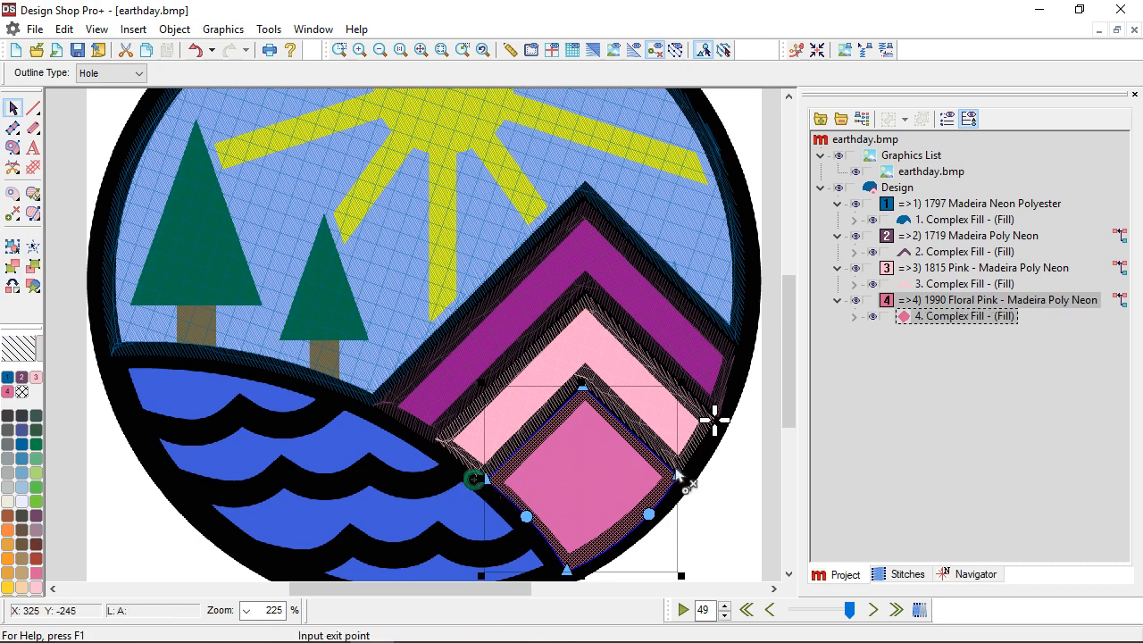
click(702, 473)
drag(666, 427, 616, 585)
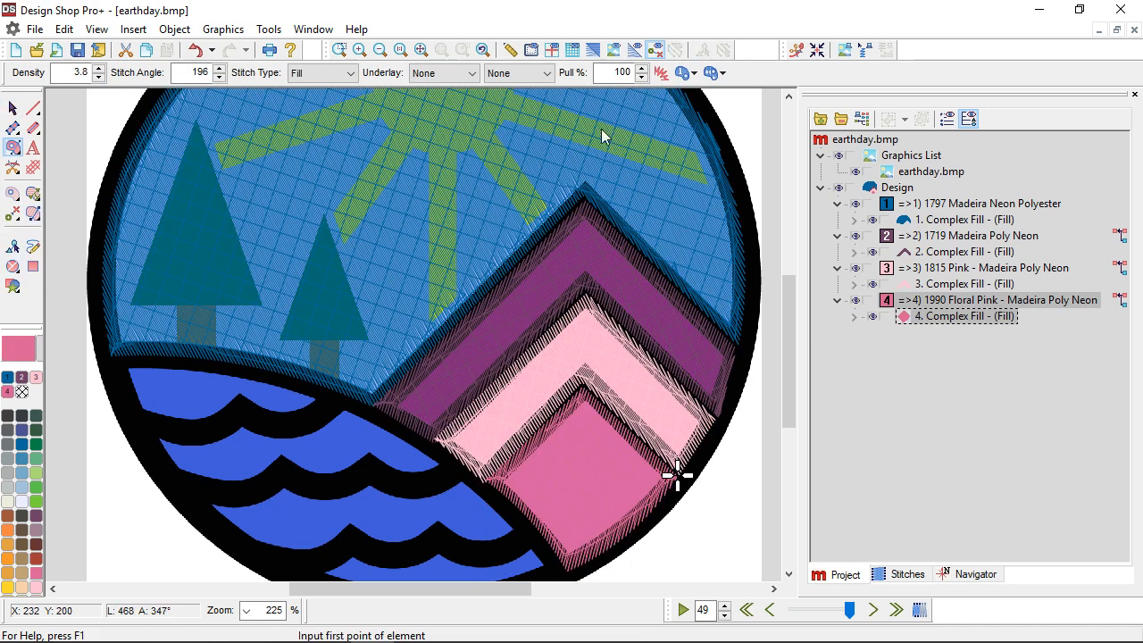
Preview the whole design in 3D and recolour the sky fill to 1871 Madeira Poly Neon
click(592, 50)
scroll(605, 415, down, 3)
scroll(606, 415, down, 2)
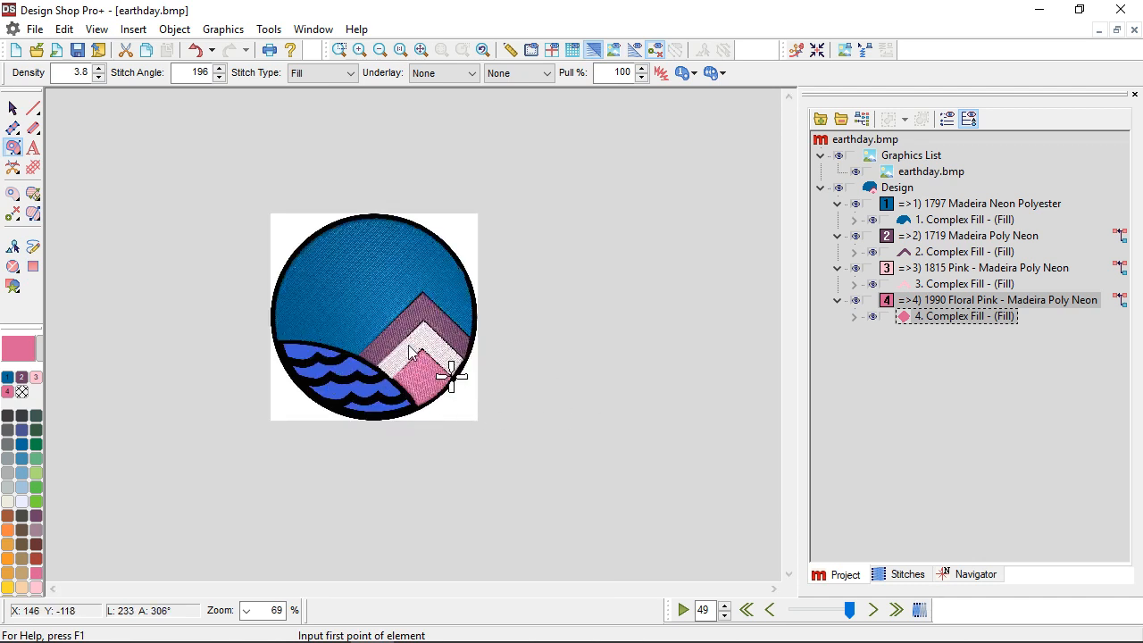
click(952, 207)
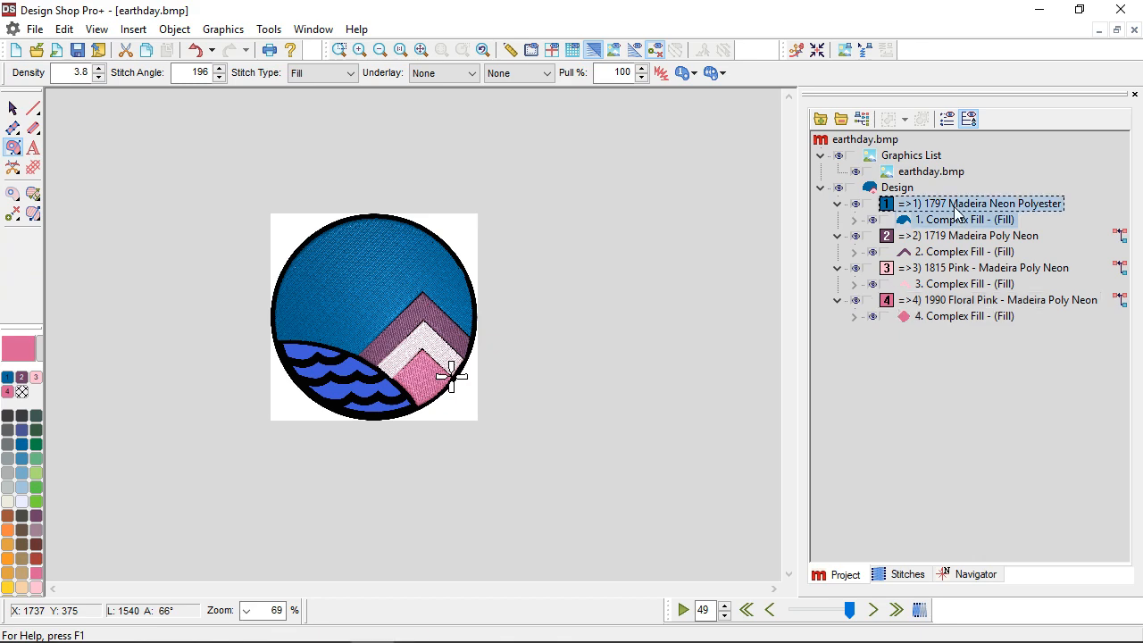
click(24, 479)
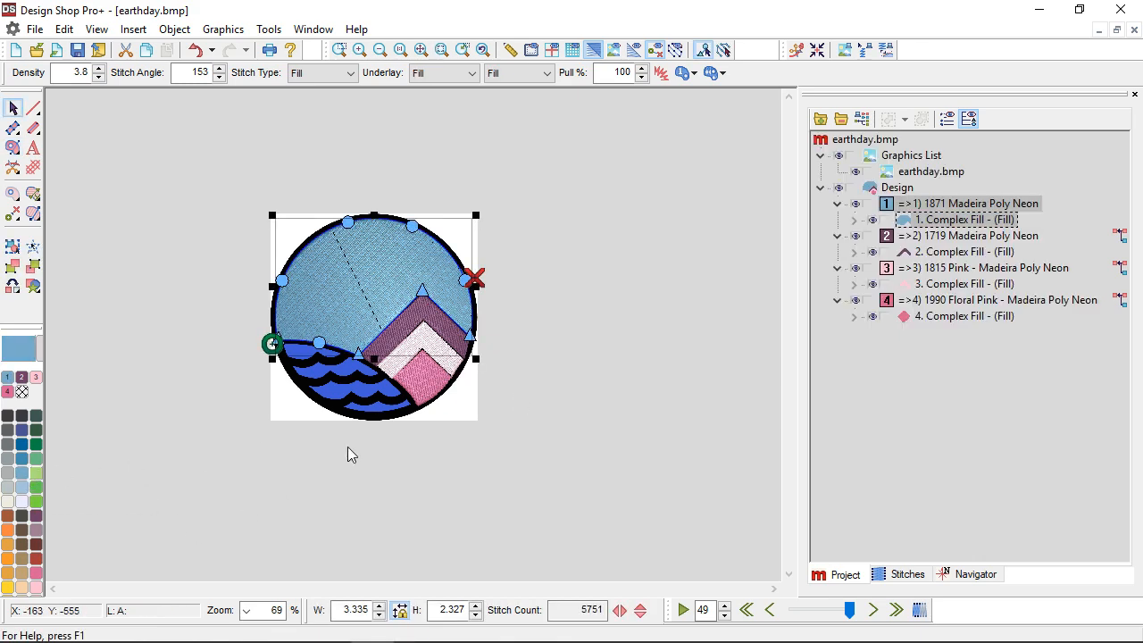
scroll(359, 402, up, 5)
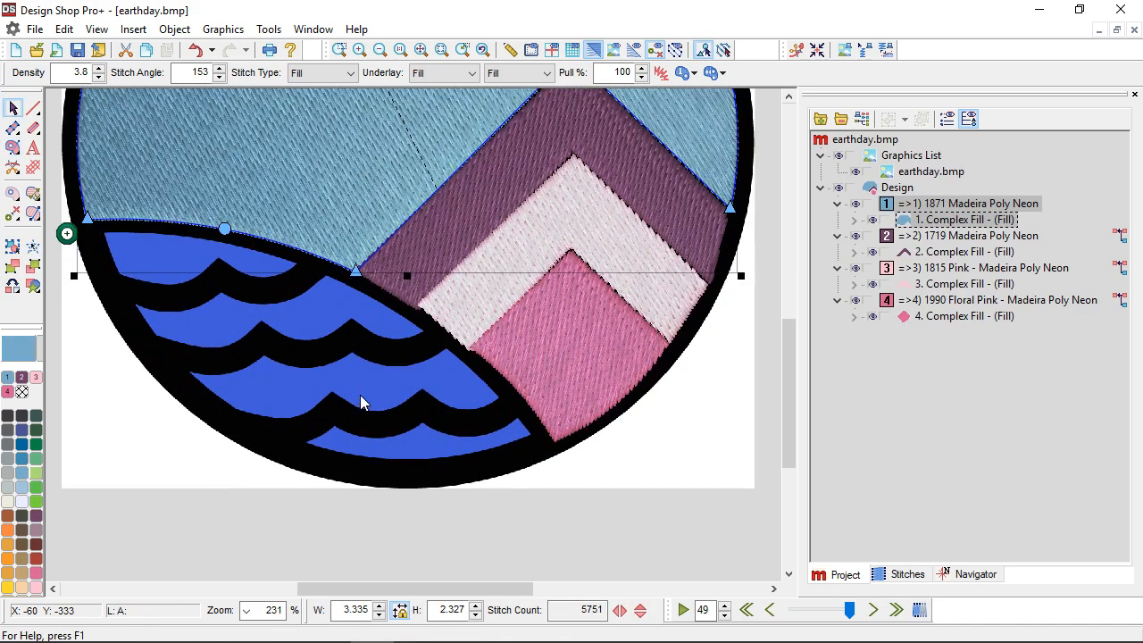
click(594, 51)
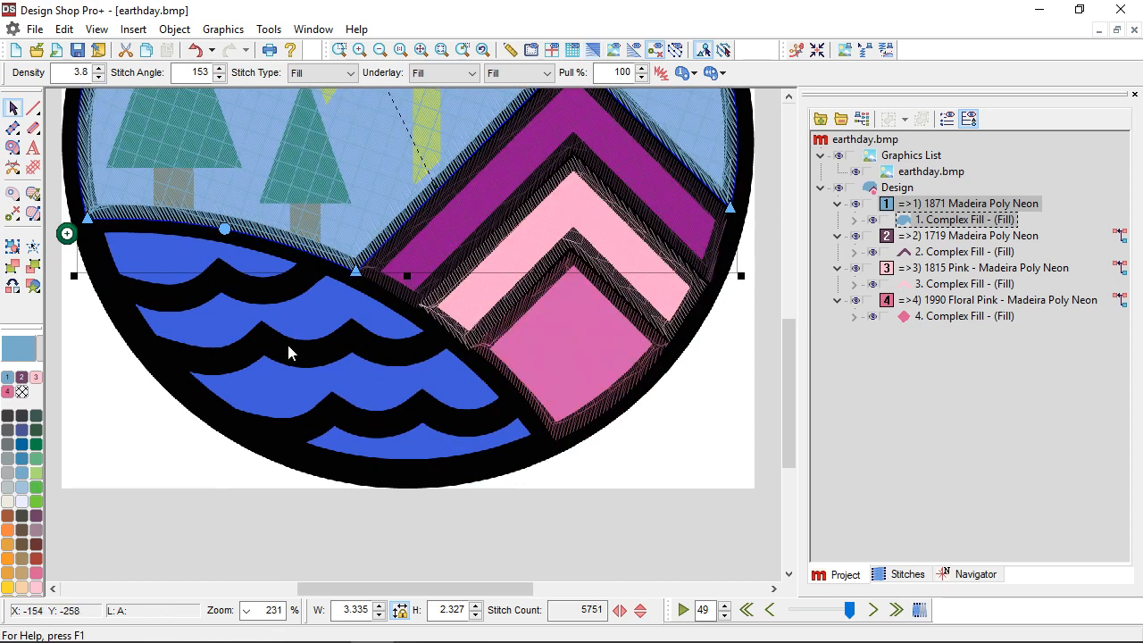
Outline the entire water area as one Complex Fill in 1871 Madeira Poly Neon, with curve points on its upper and lower edges and no holes
click(12, 148)
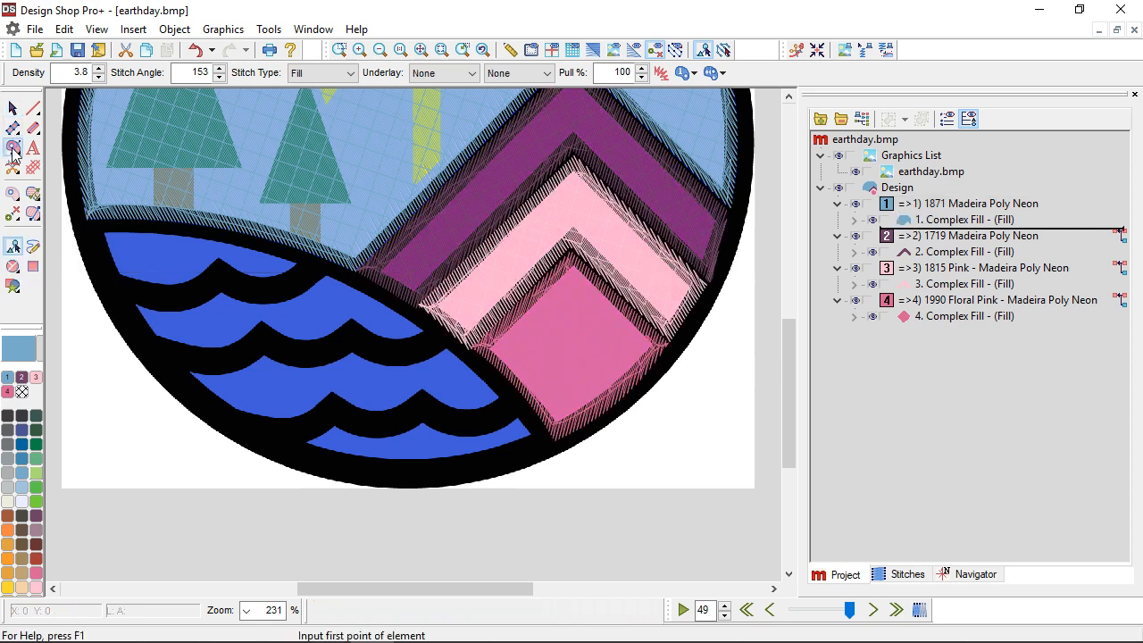
click(89, 219)
right_click(363, 277)
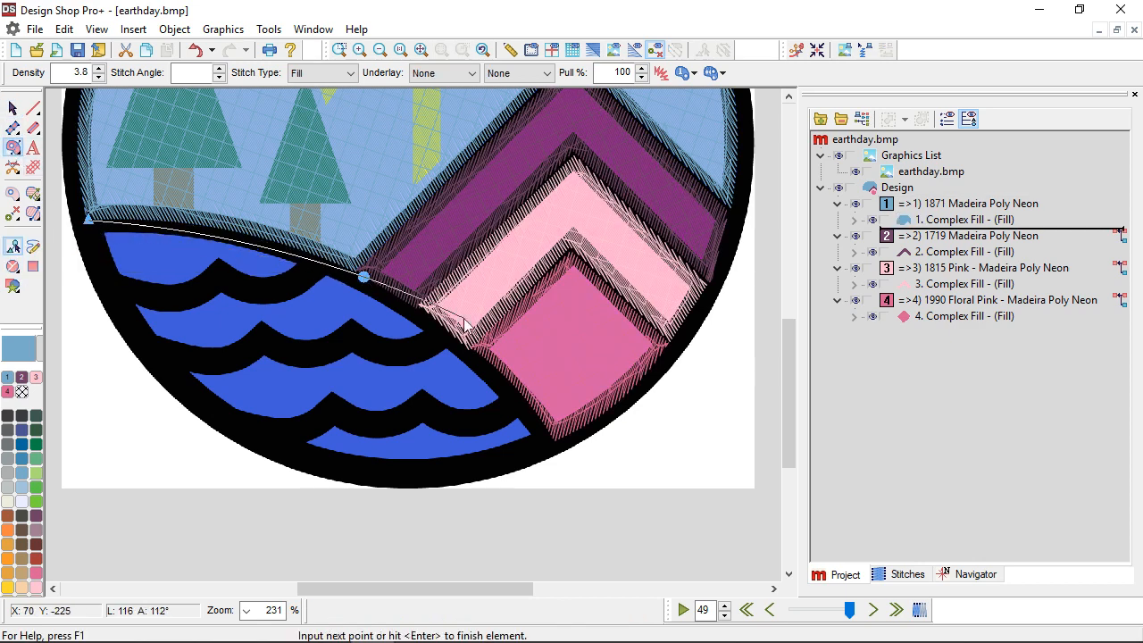
click(552, 442)
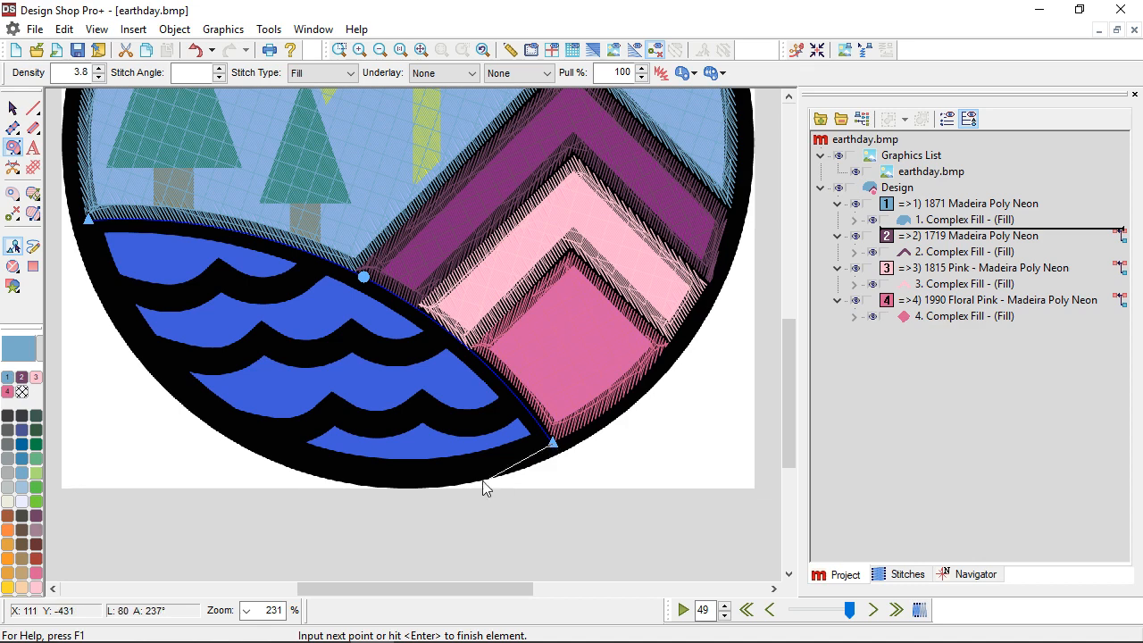
right_click(348, 465)
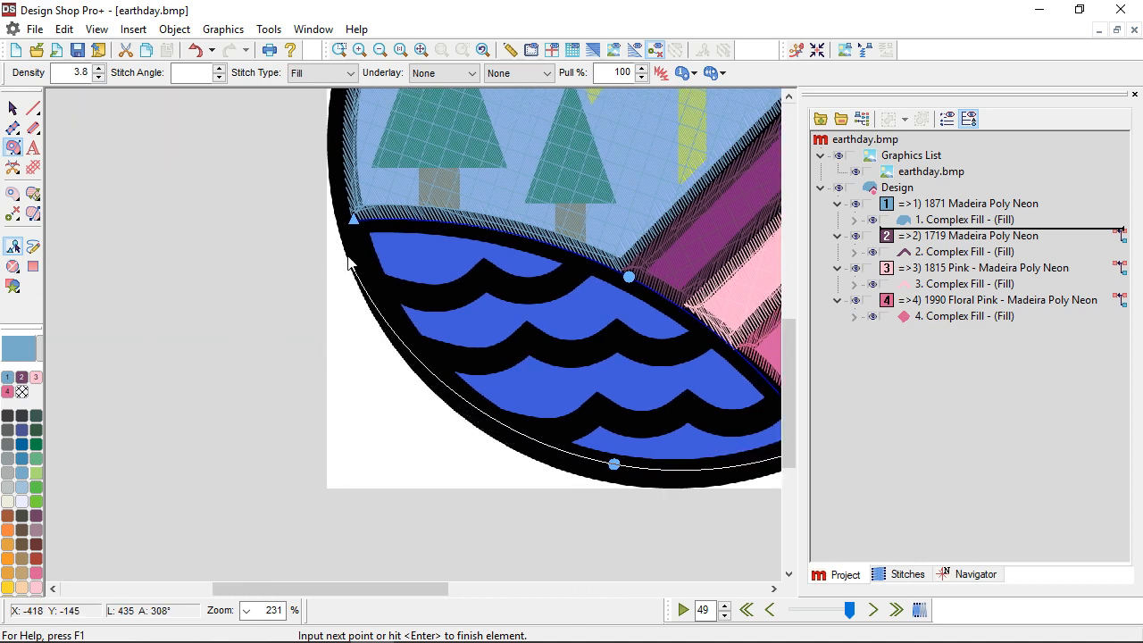
click(356, 239)
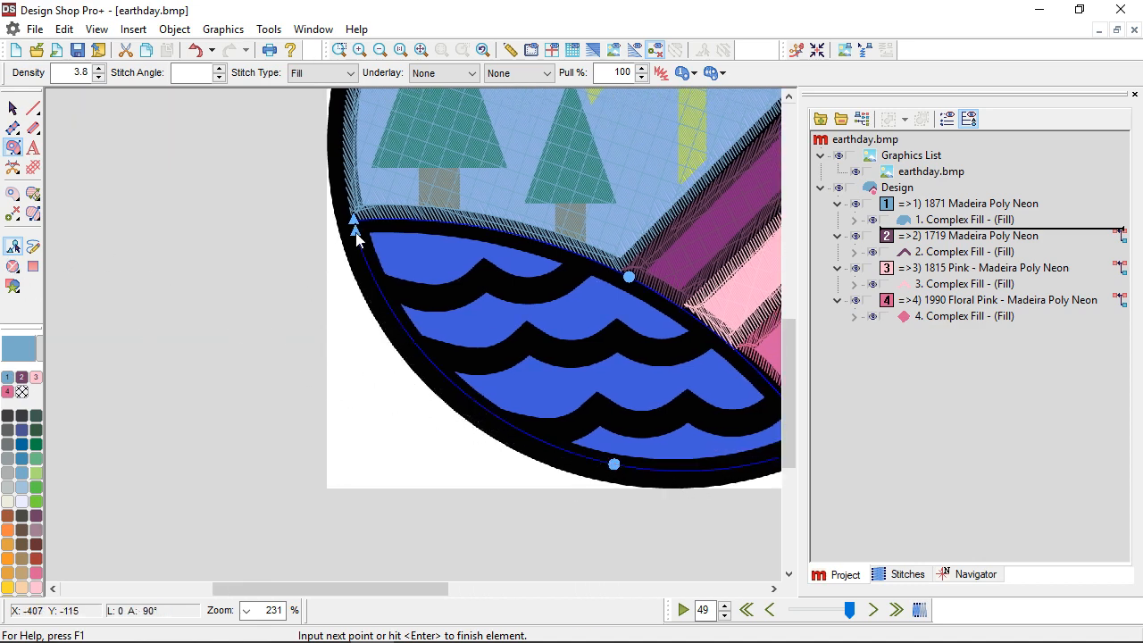
key(Return)
key(Return)
key(Right)
key(Right)
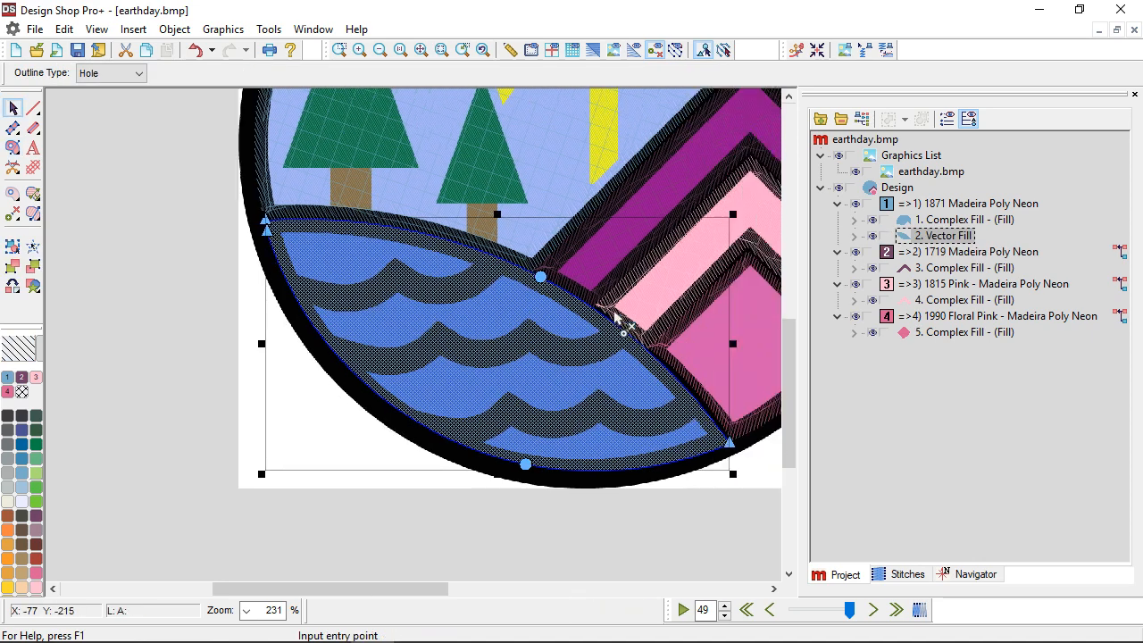
Place the water fill's entry point beside its lower-right tip and exit point beyond its upper-left corner, with a stitch direction of 208°
click(678, 442)
click(102, 224)
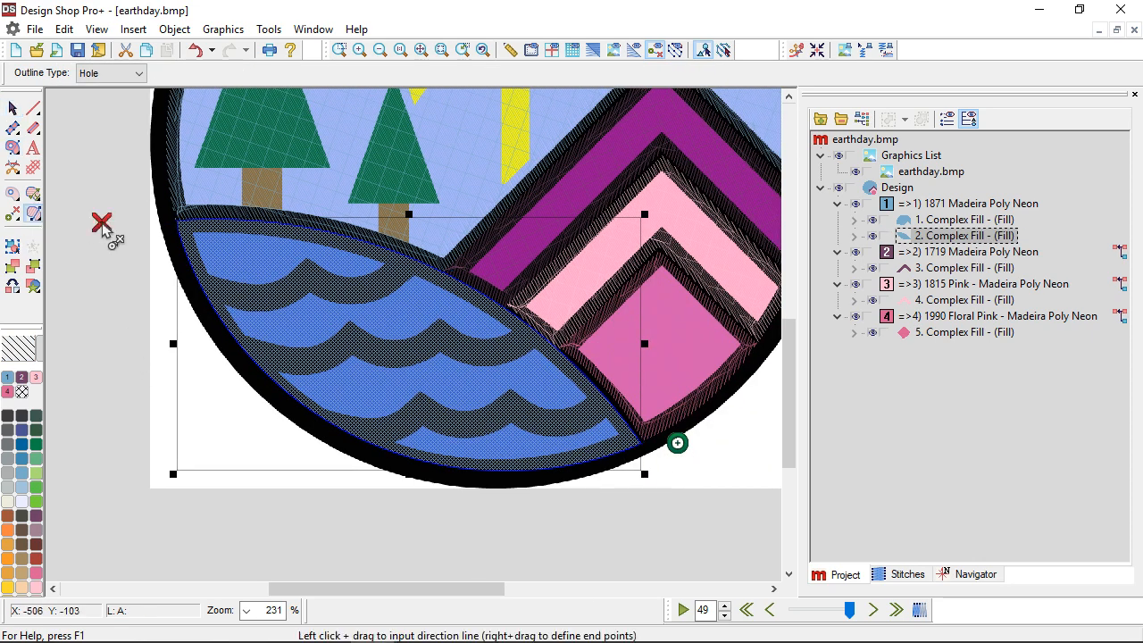
key(Return)
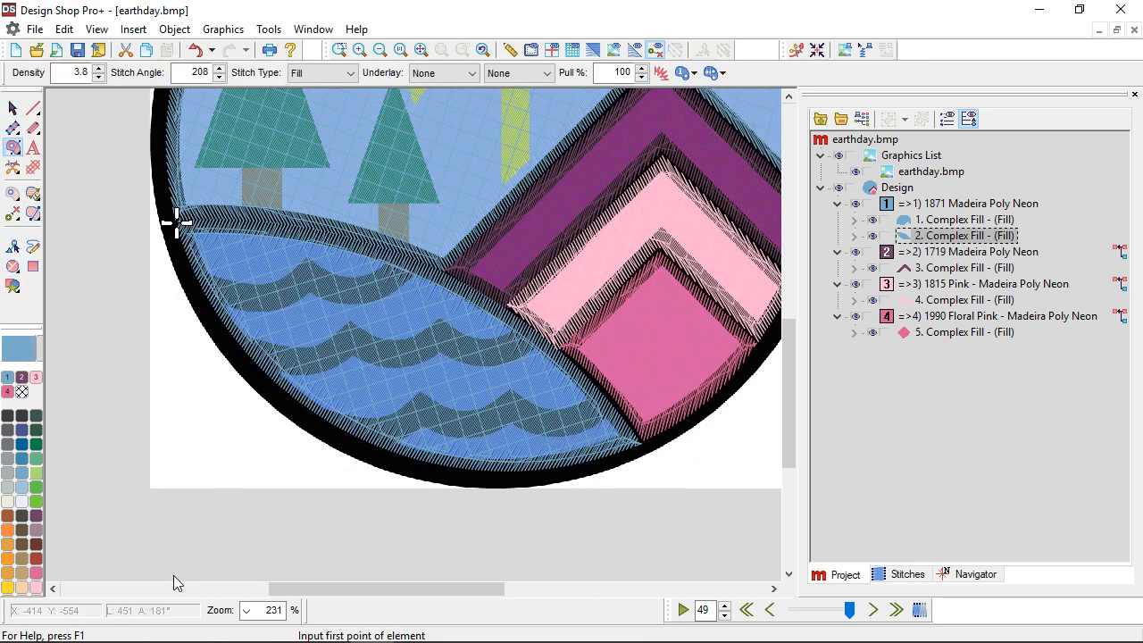
Move the water fill to the end of the sewing order and recolour it to 1797 Madeira Poly Neon
click(13, 108)
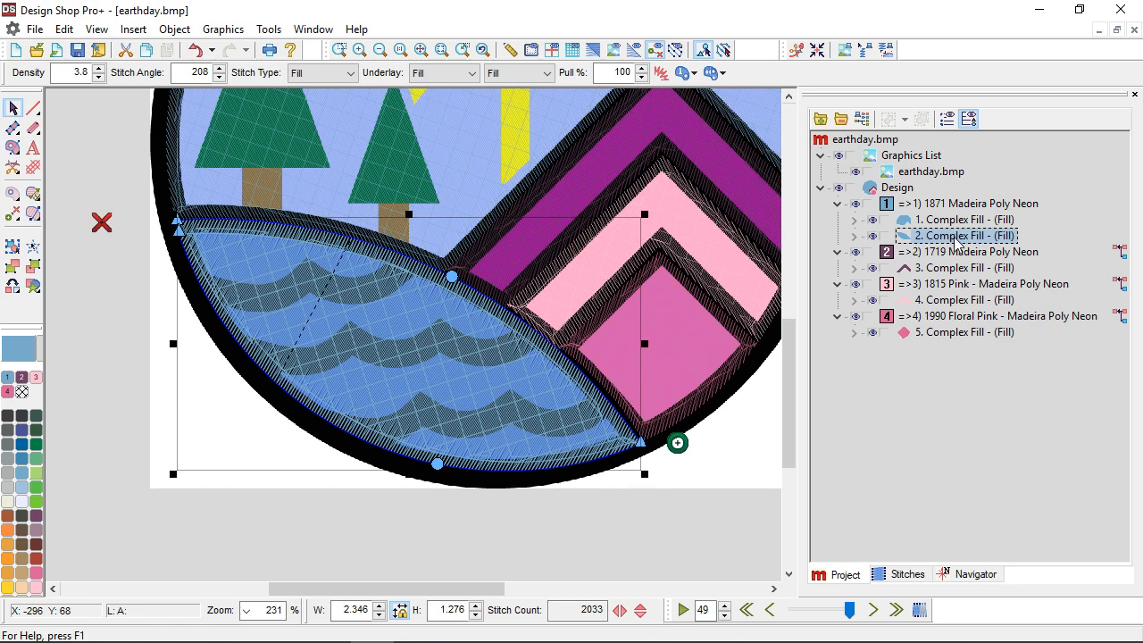
drag(956, 241, 956, 338)
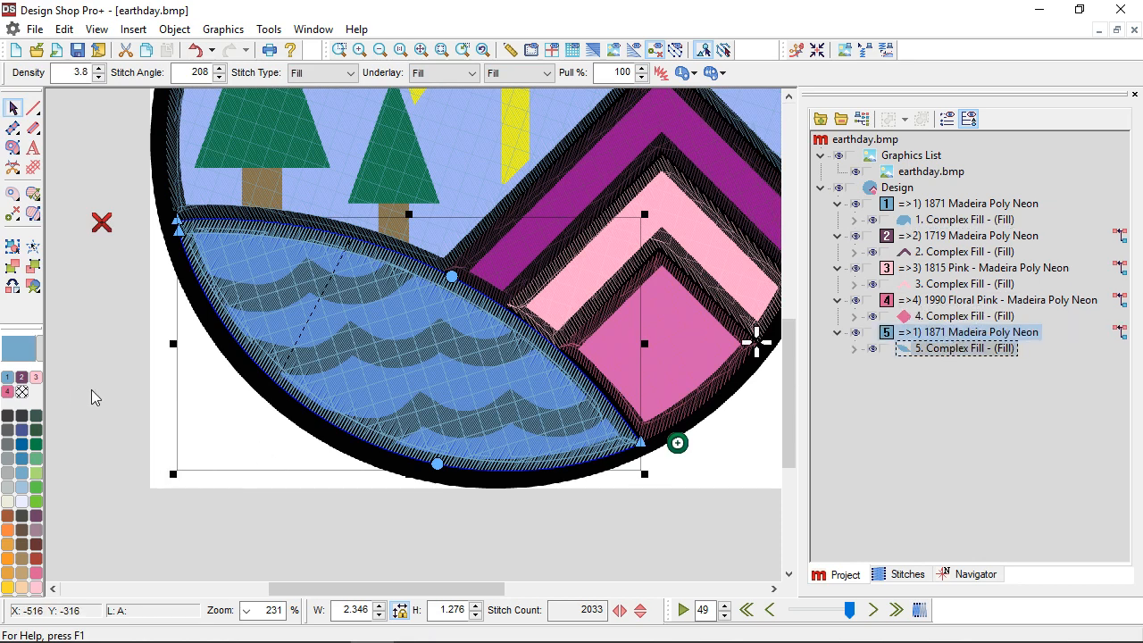
click(23, 445)
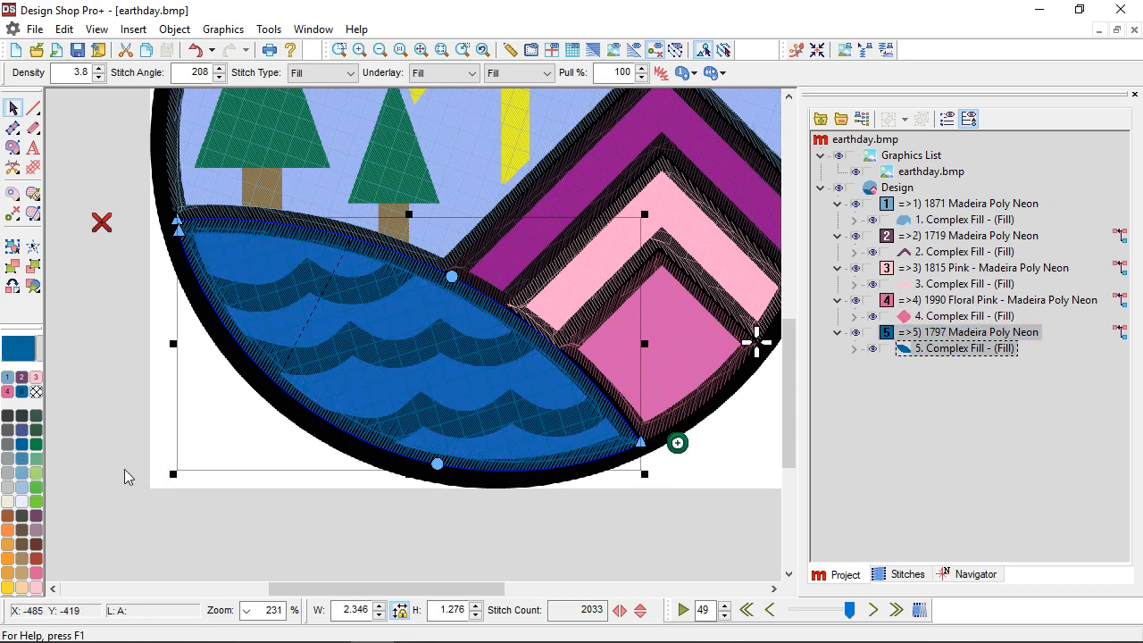
click(309, 494)
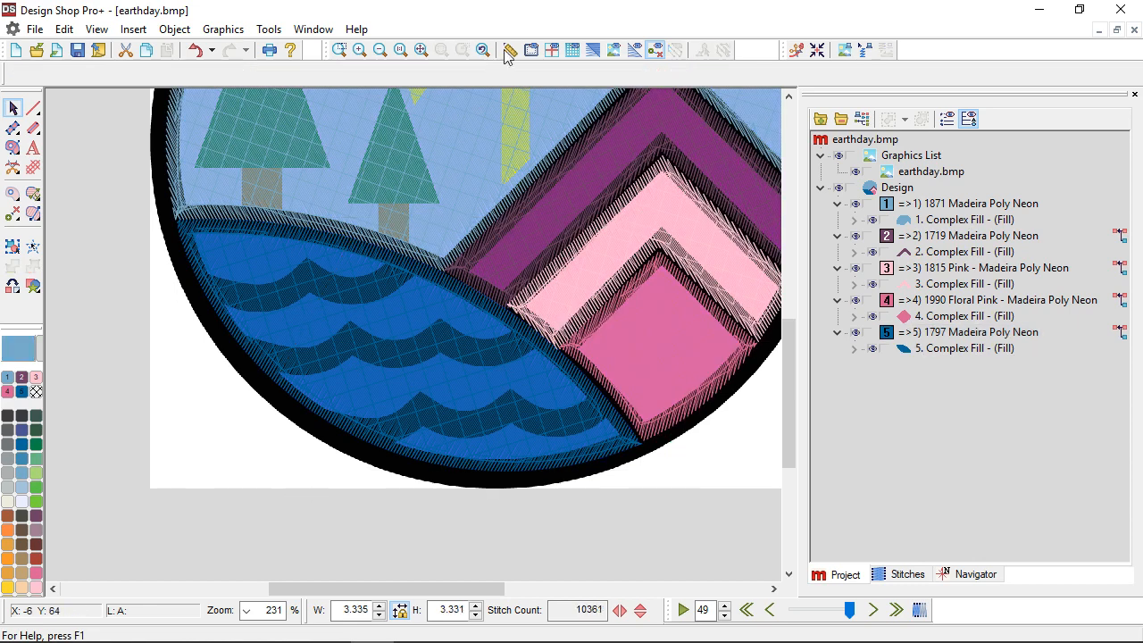
Inspect the design in the 3D preview, and hide and lock the water fill
click(591, 51)
scroll(494, 328, down, 2)
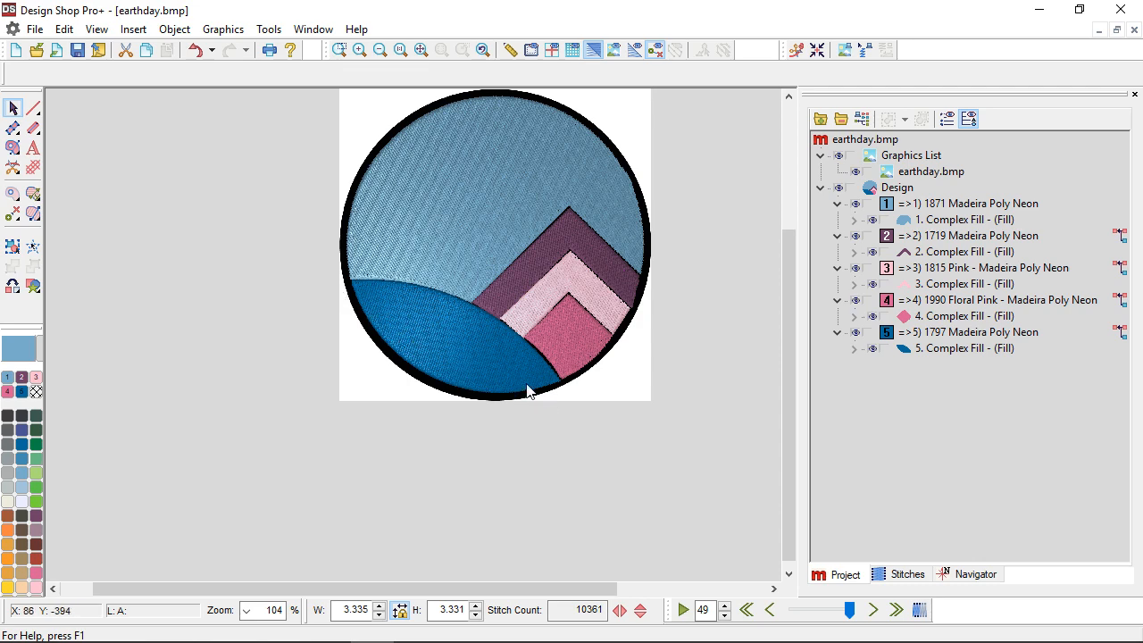
scroll(451, 353, up, 1)
scroll(471, 350, up, 1)
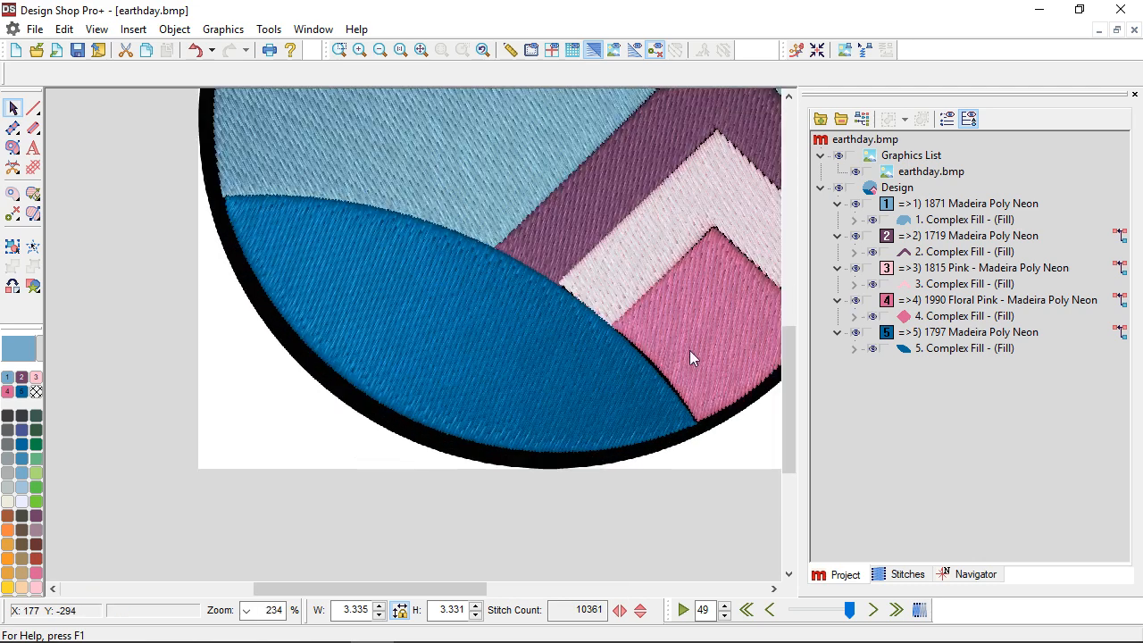
click(874, 349)
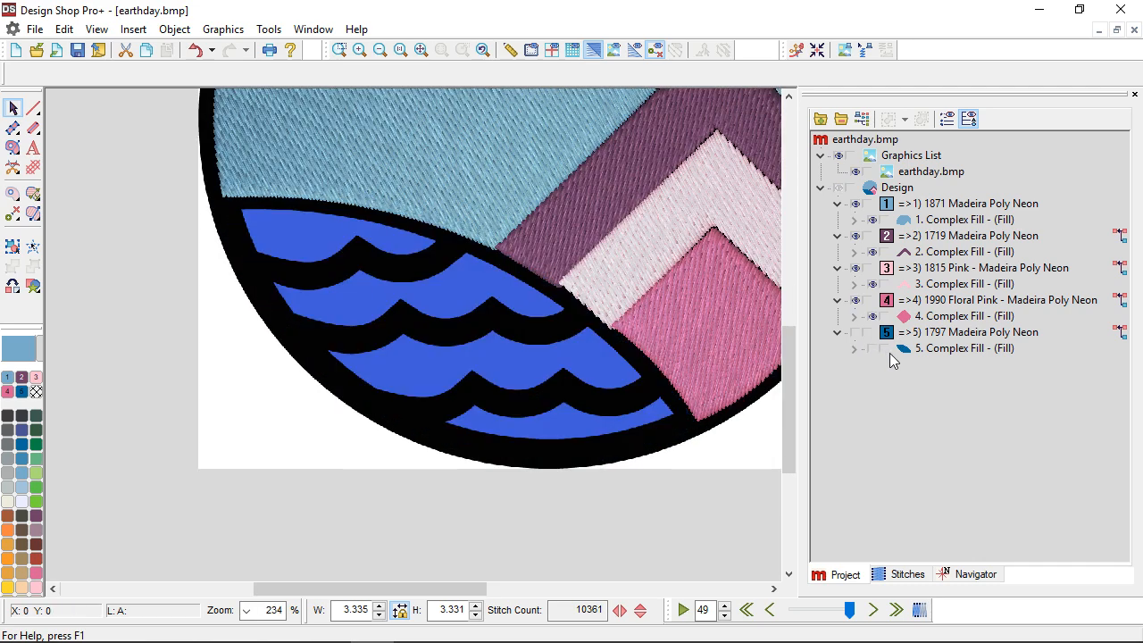
click(884, 349)
In the flat view, outline the uppermost wave band as a Complex Fill in 1850 Madeira Poly Neon, with curved edges and no holes
click(13, 147)
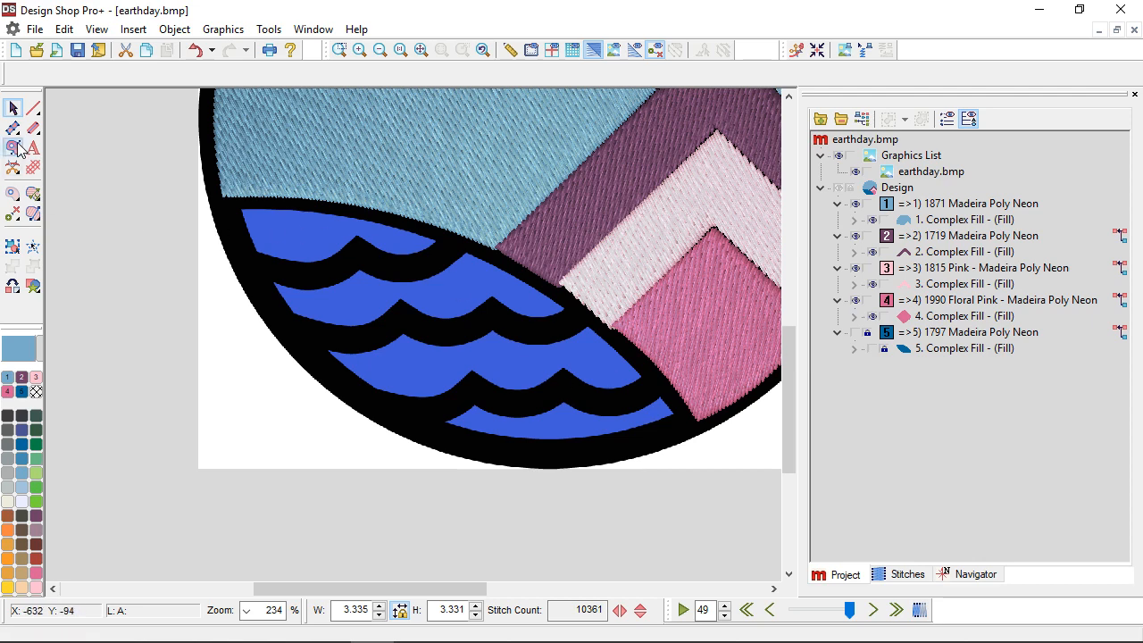
click(596, 50)
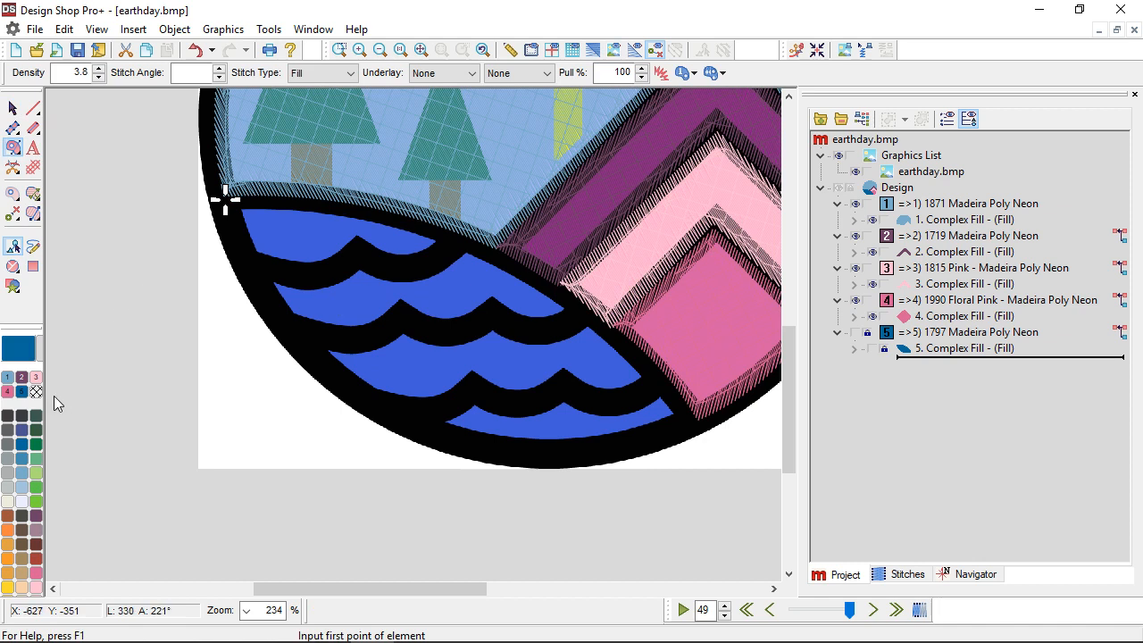
click(39, 484)
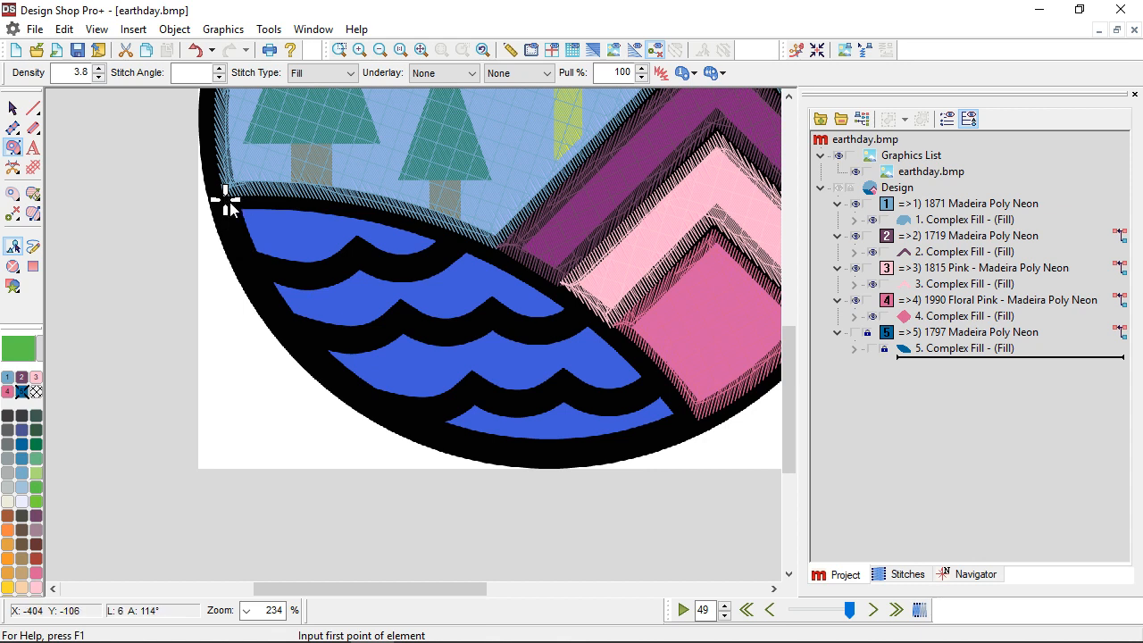
click(225, 195)
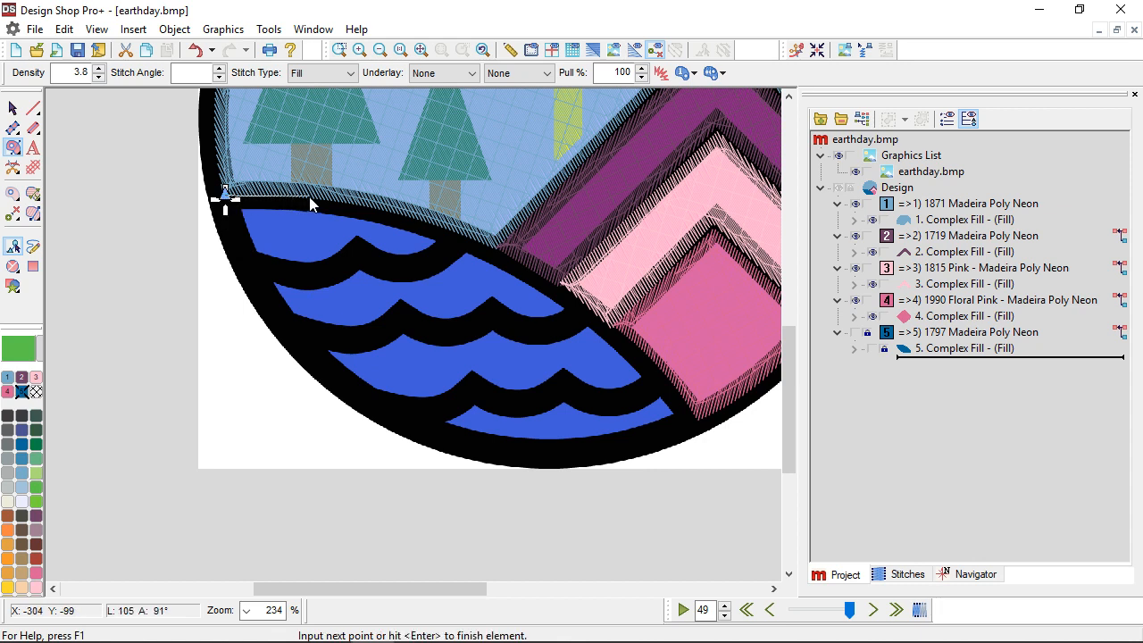
right_click(340, 202)
click(466, 241)
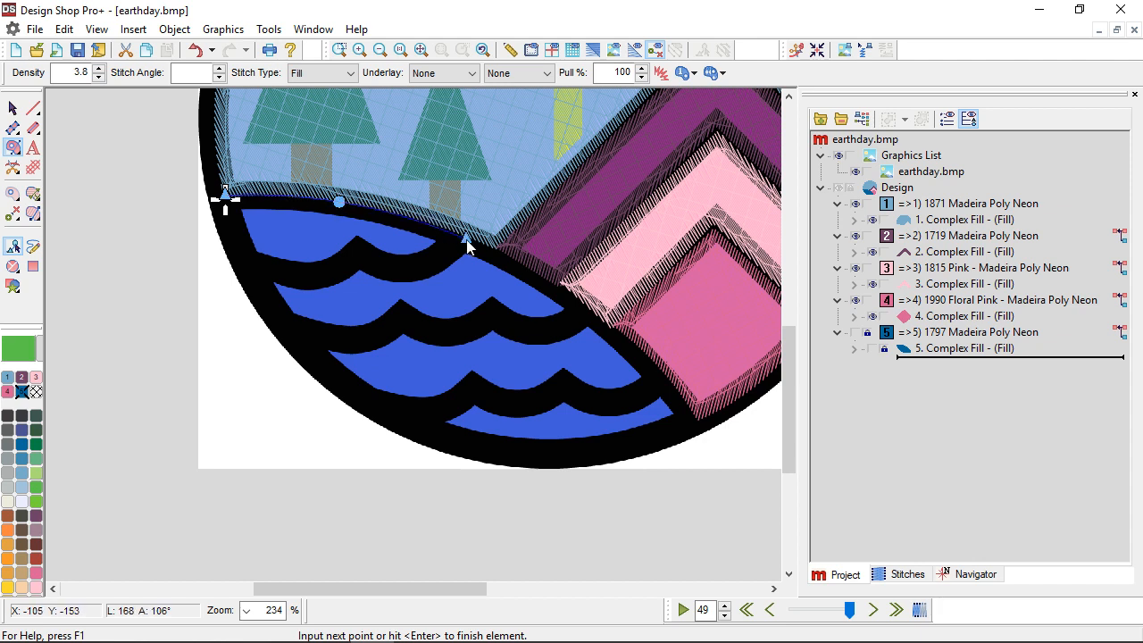
right_click(411, 266)
click(358, 255)
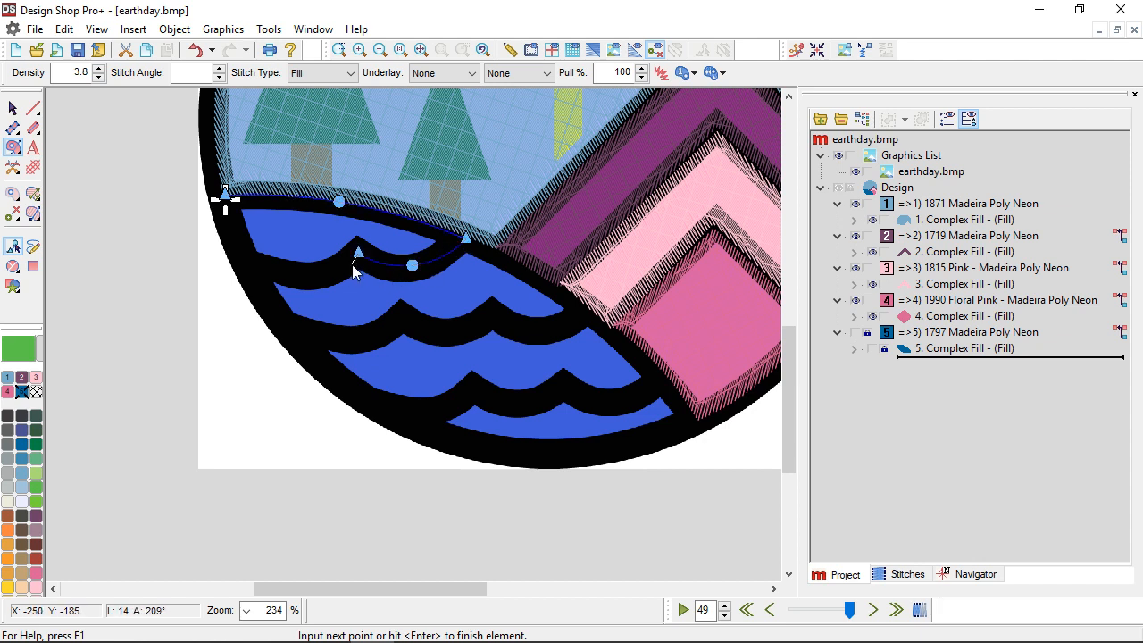
right_click(303, 275)
click(251, 267)
right_click(235, 232)
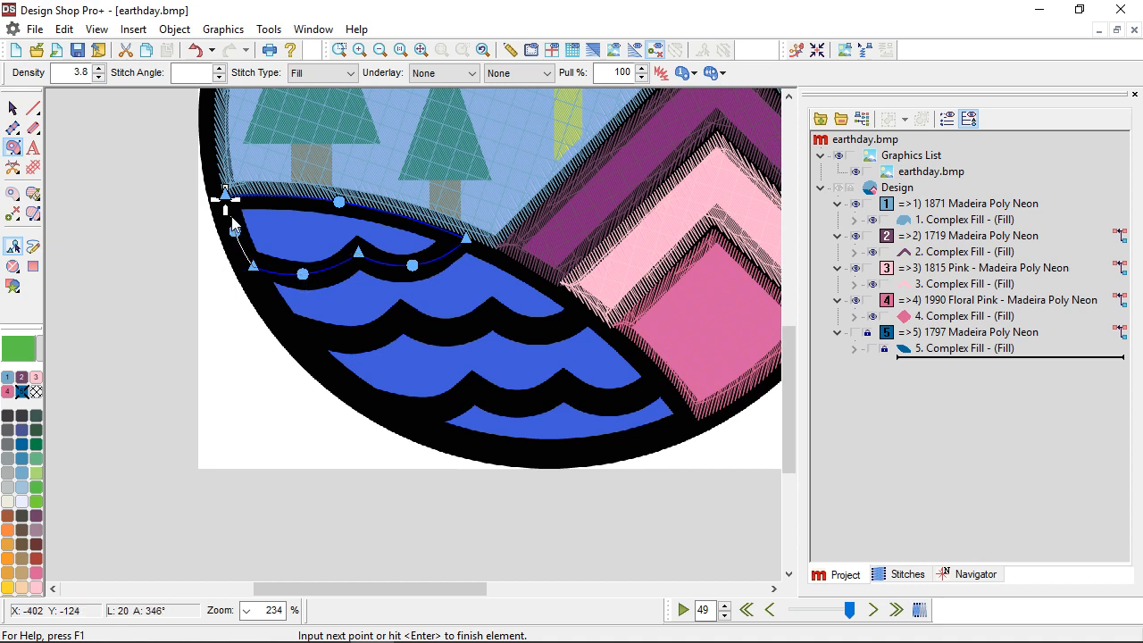
key(Return)
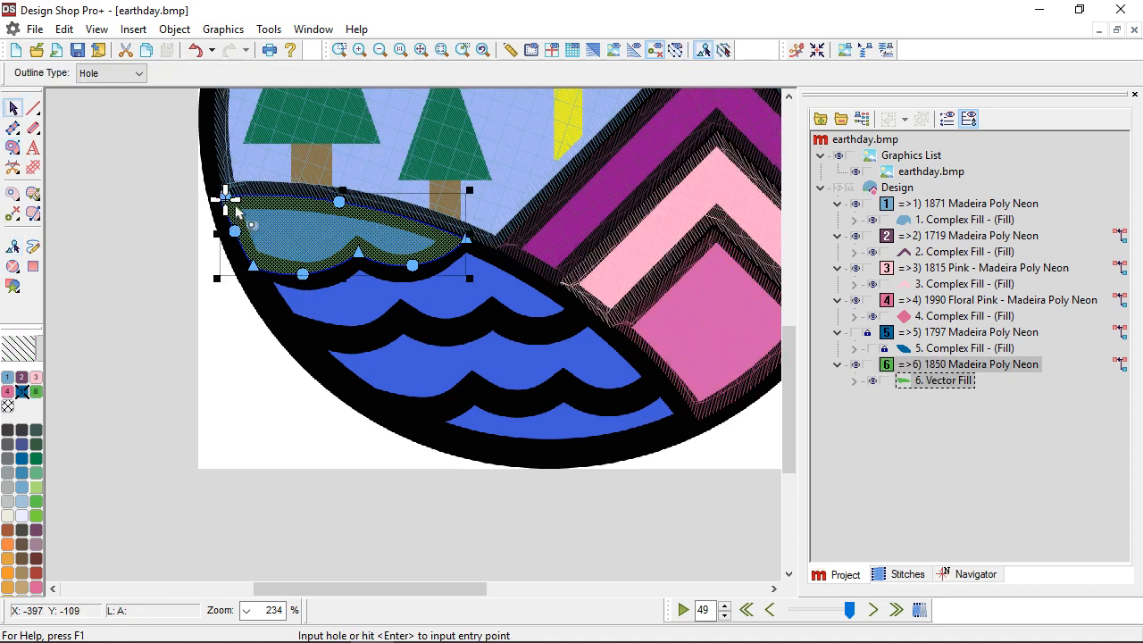
key(Return)
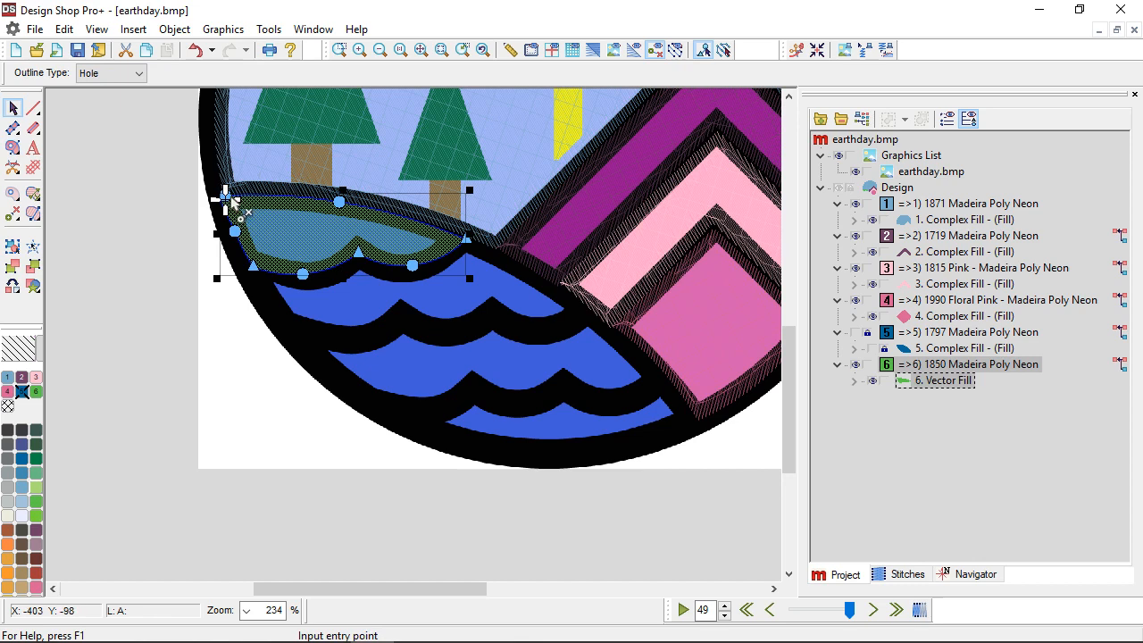
Place the uppermost wave fill's entry point beside its right tip and exit point at its lower-left corner, with a stitch direction of 119°
click(486, 237)
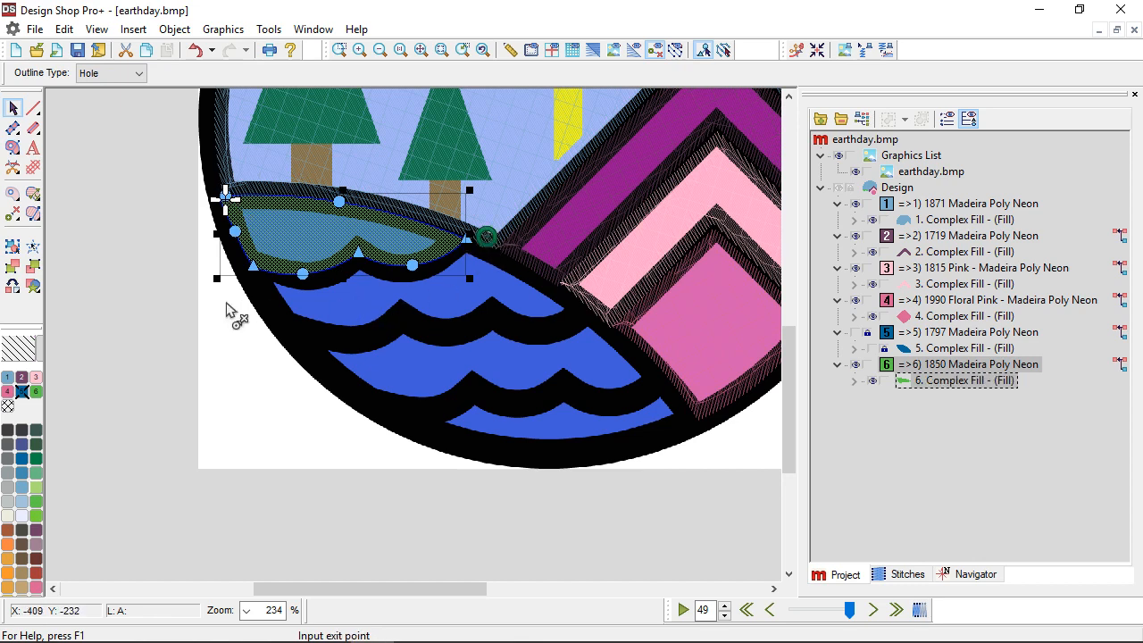
click(251, 279)
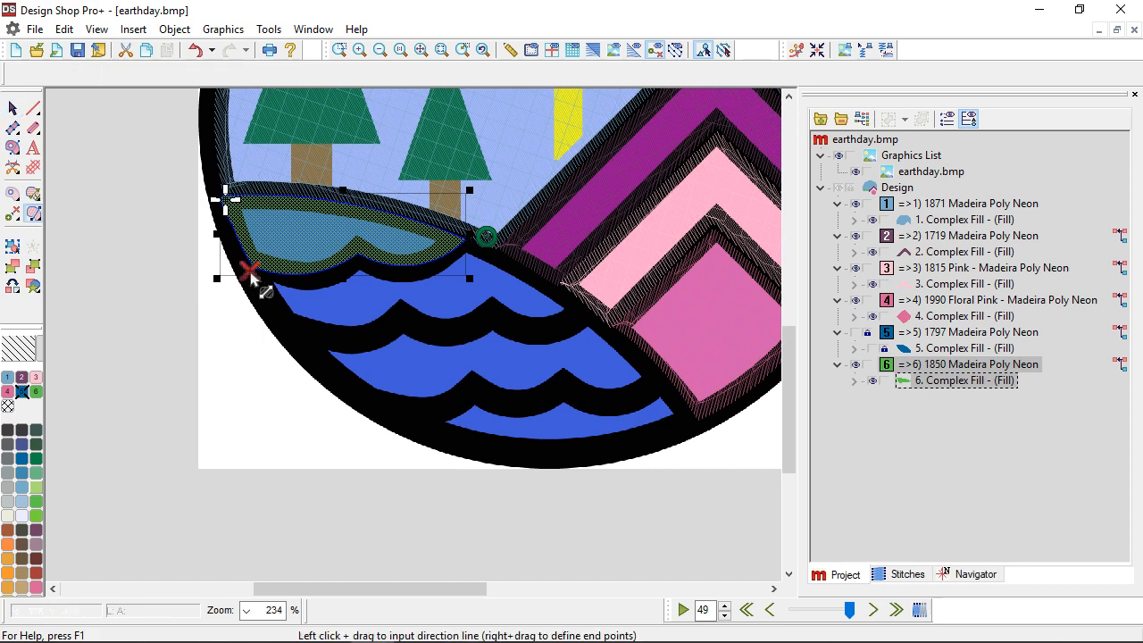
drag(234, 246, 340, 299)
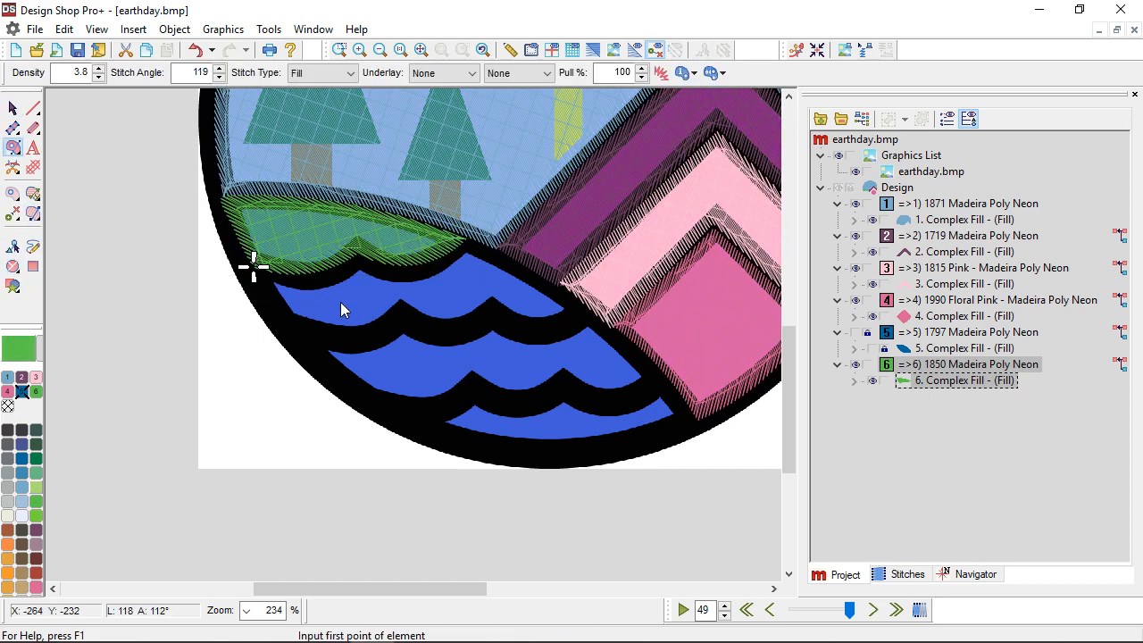
Outline the second wave band as a Complex Fill in 1850 Madeira Poly Neon, sharing the first band's wavy lower edge, with no holes
click(254, 266)
right_click(304, 274)
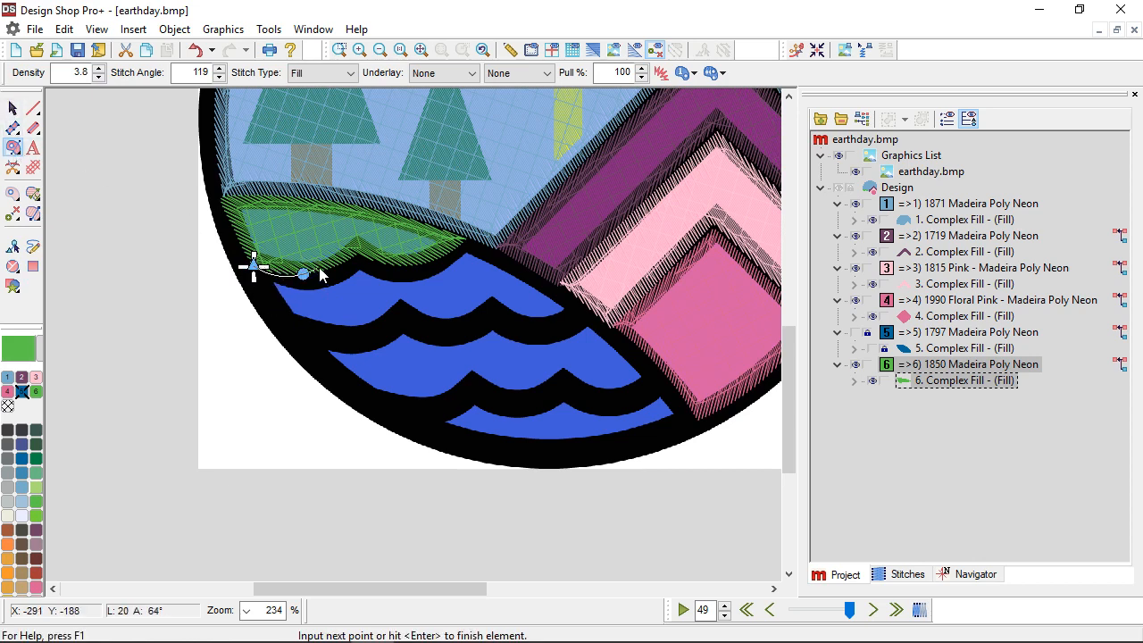
click(356, 256)
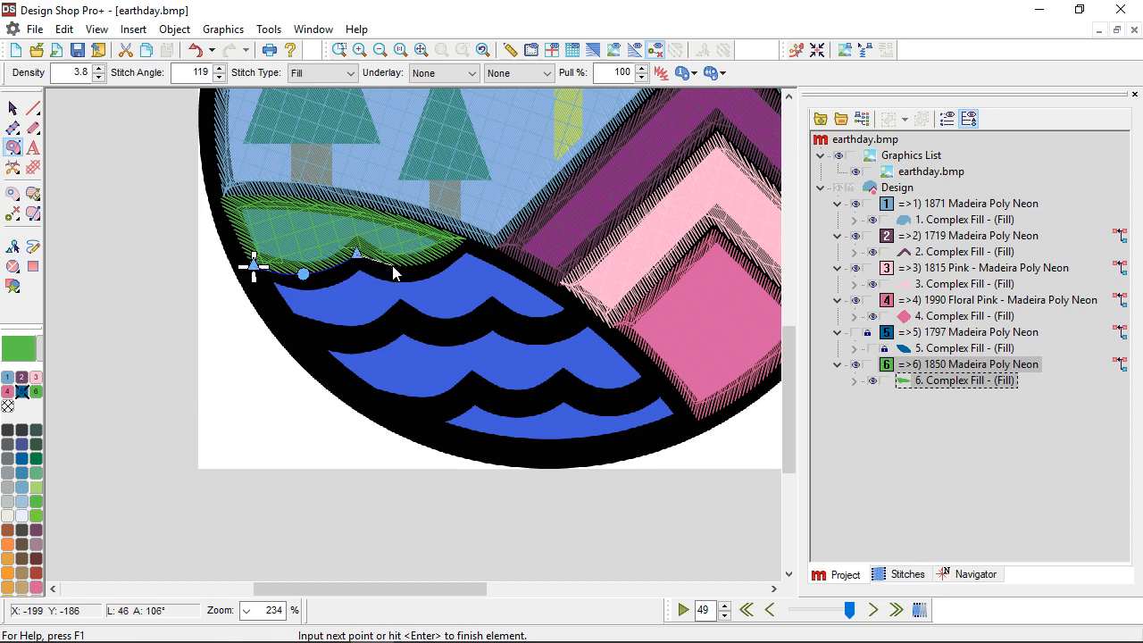
right_click(396, 266)
click(466, 238)
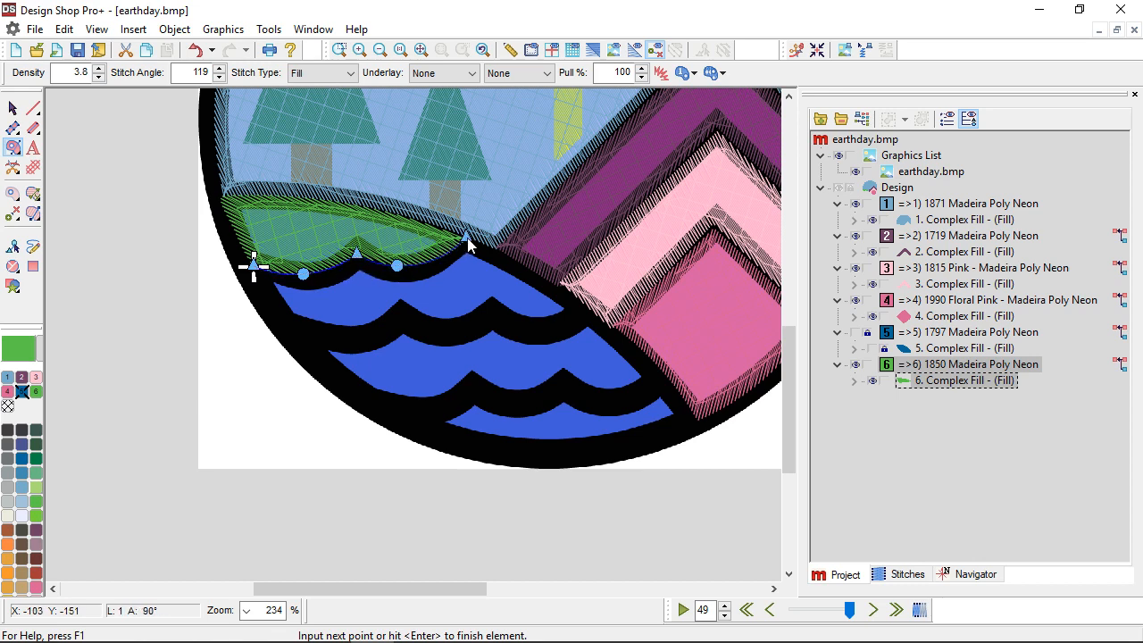
right_click(533, 272)
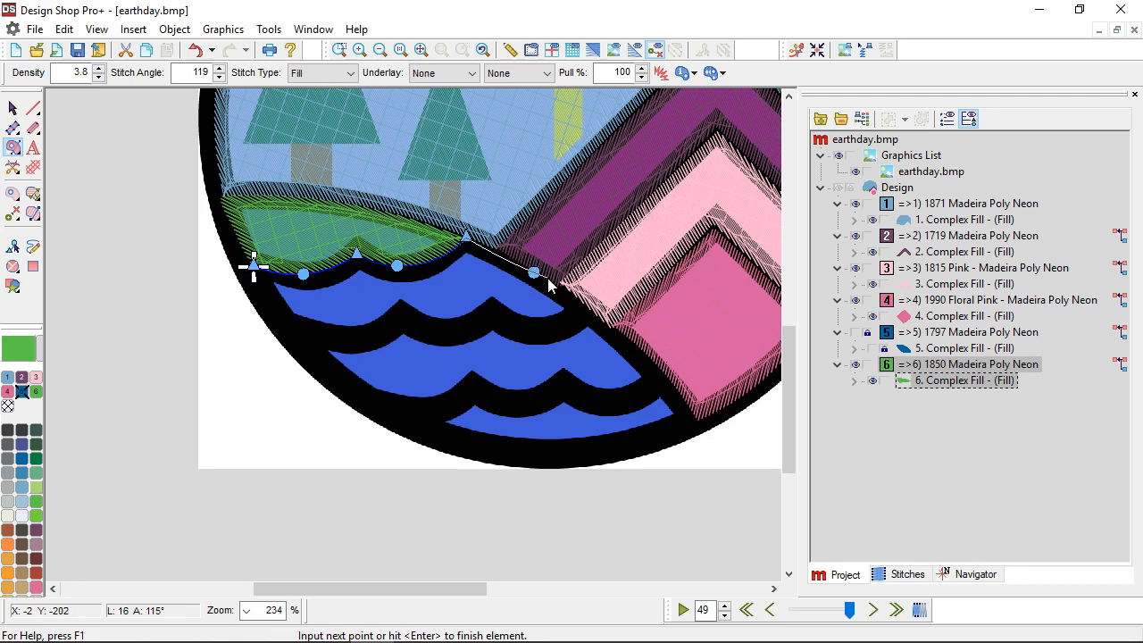
click(587, 311)
right_click(543, 329)
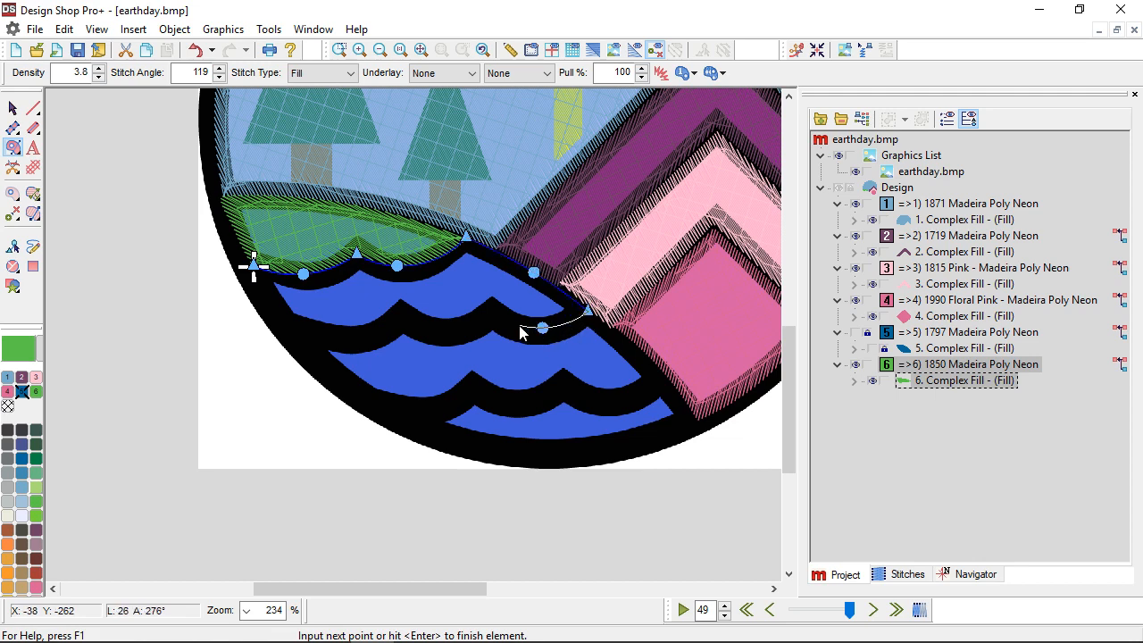
click(491, 313)
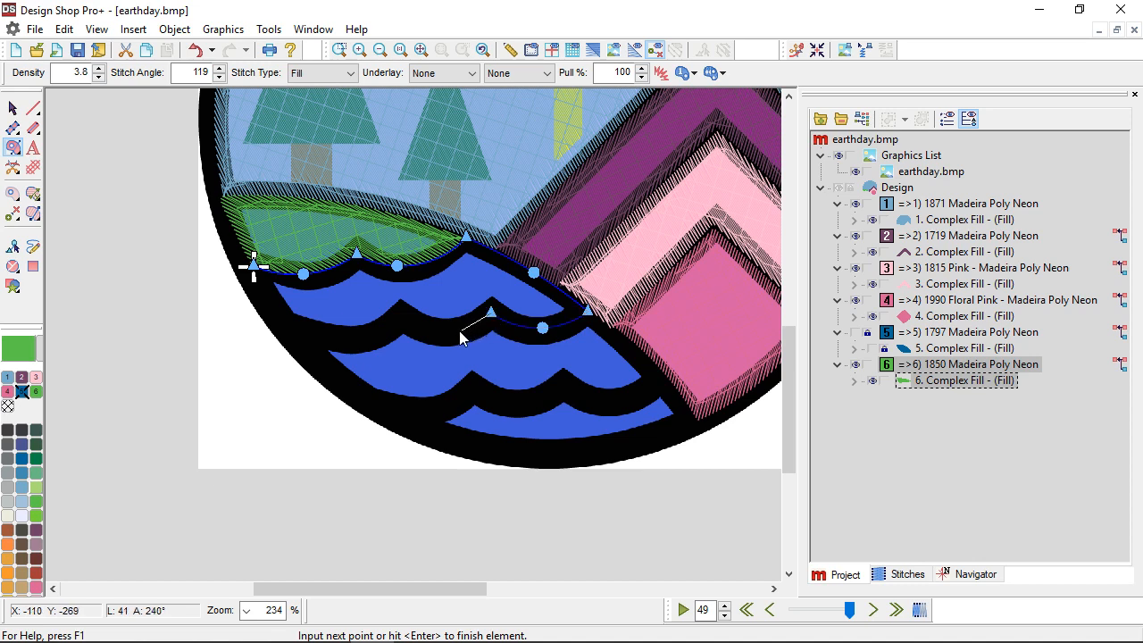
right_click(444, 330)
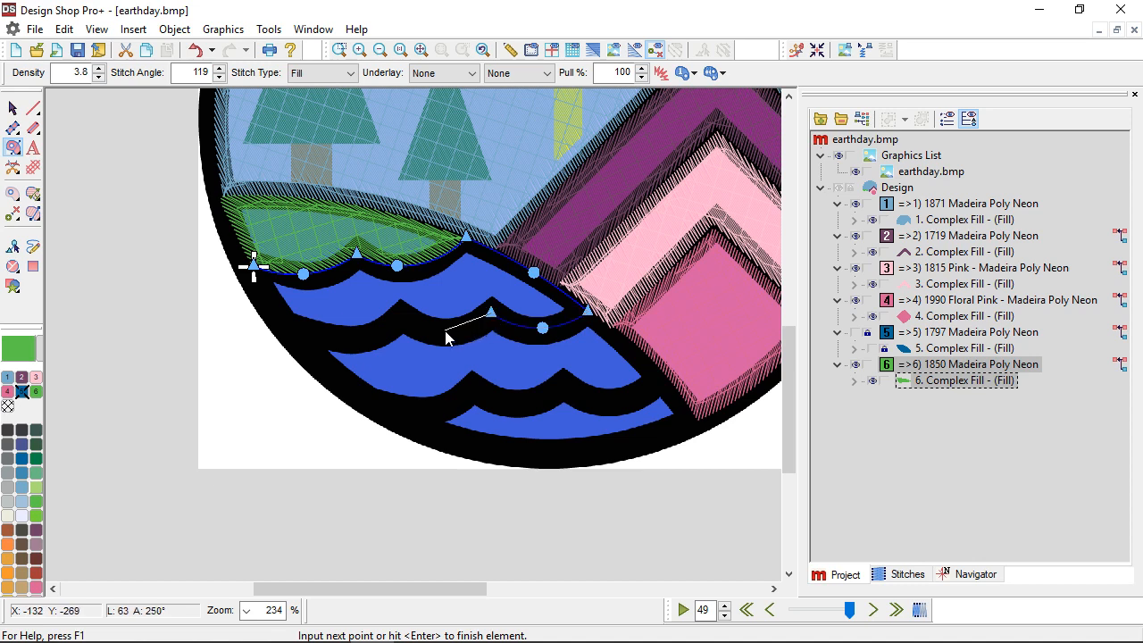
right_click(357, 340)
click(297, 332)
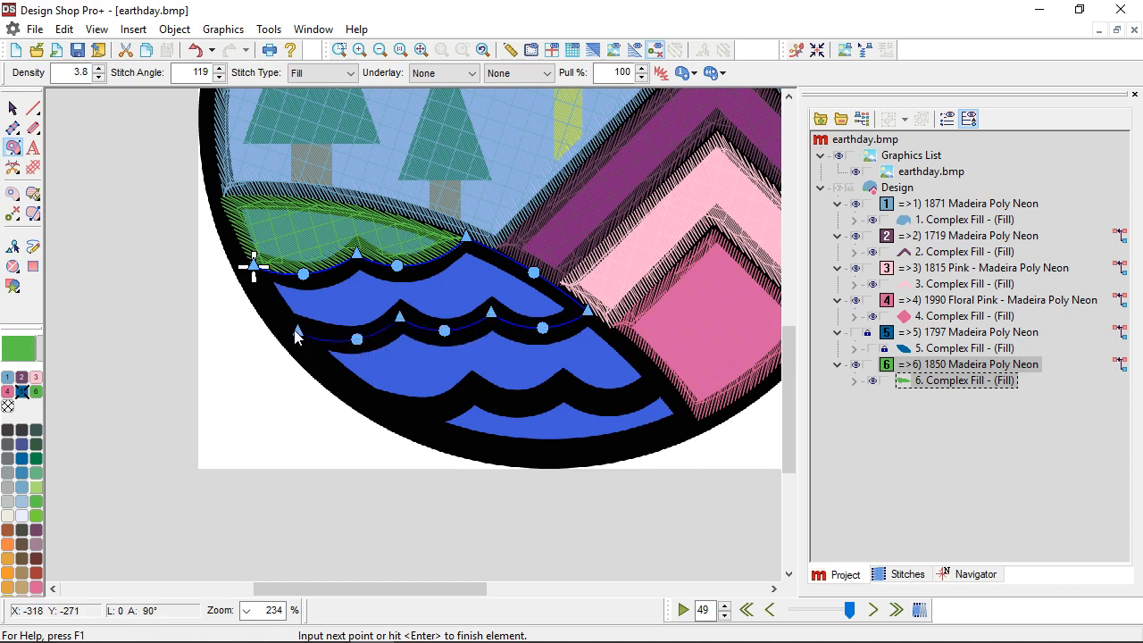
right_click(272, 299)
key(Return)
key(Return)
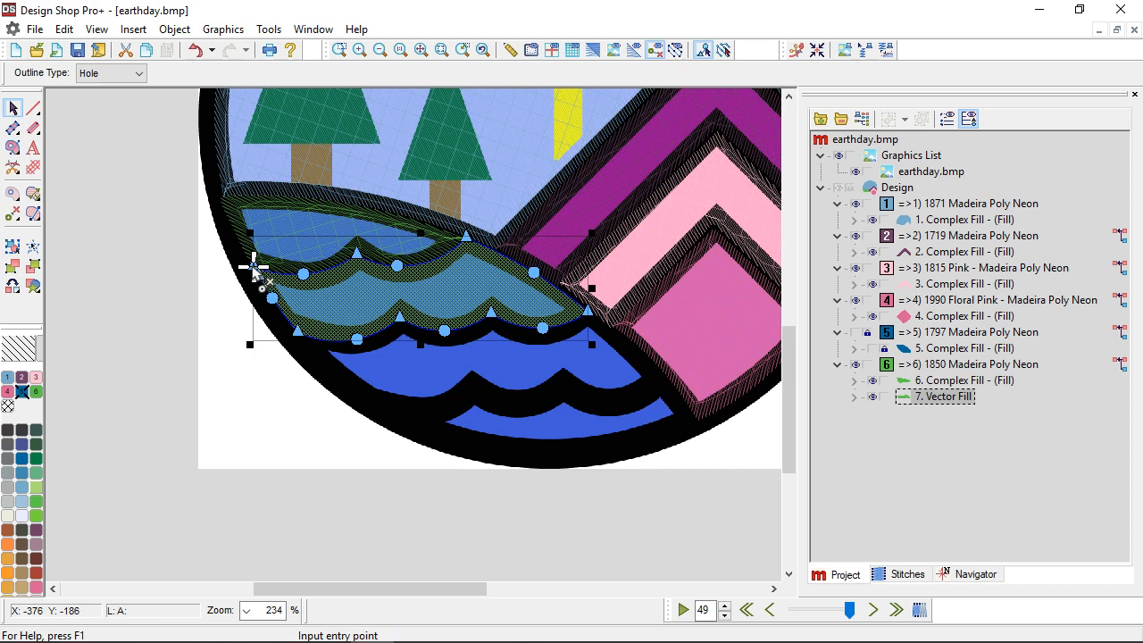
Place the second wave fill's entry and exit points at its upper-left corner, with a stitch direction of 205°
click(253, 266)
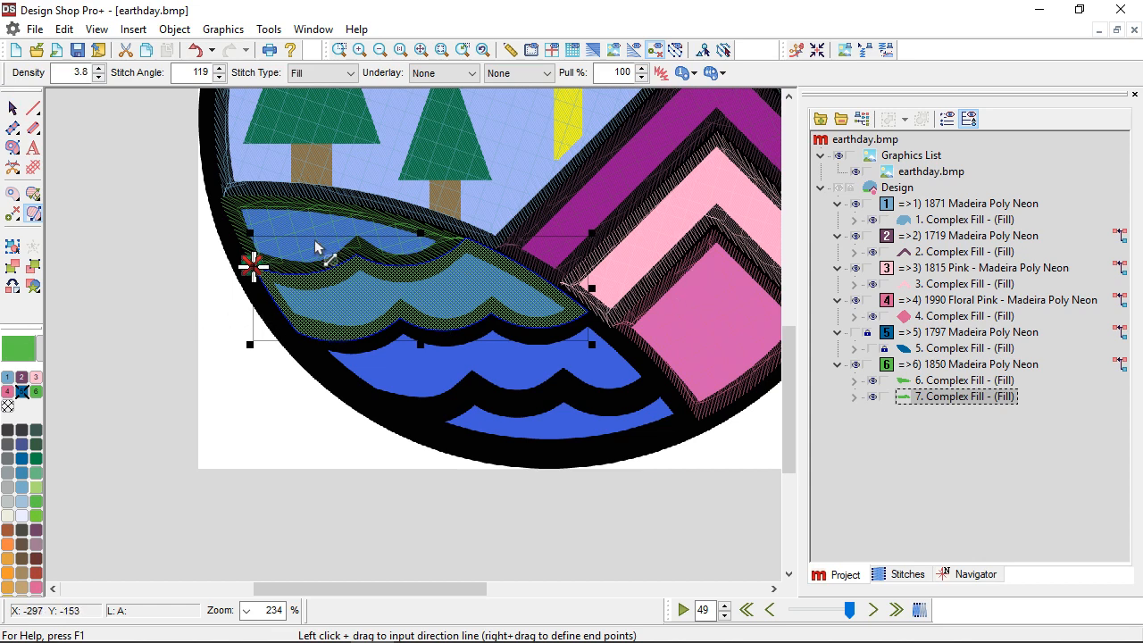
drag(315, 239, 188, 319)
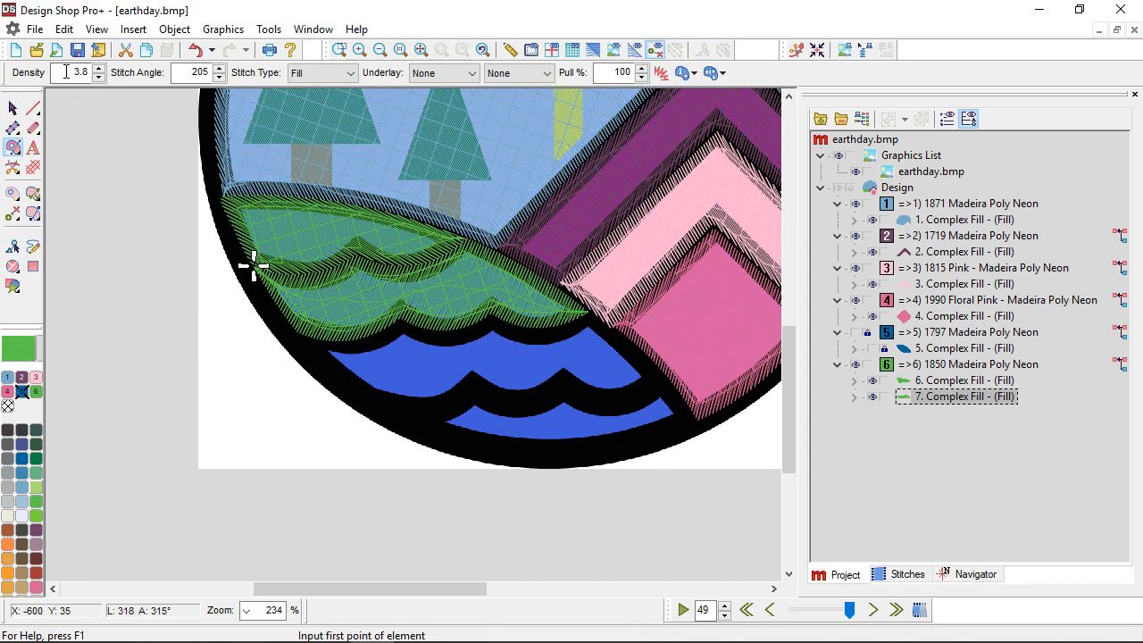
Add a curved Normal walk stitch from the second wave fill's upper-left corner along the circle's border into the third wave band
click(33, 108)
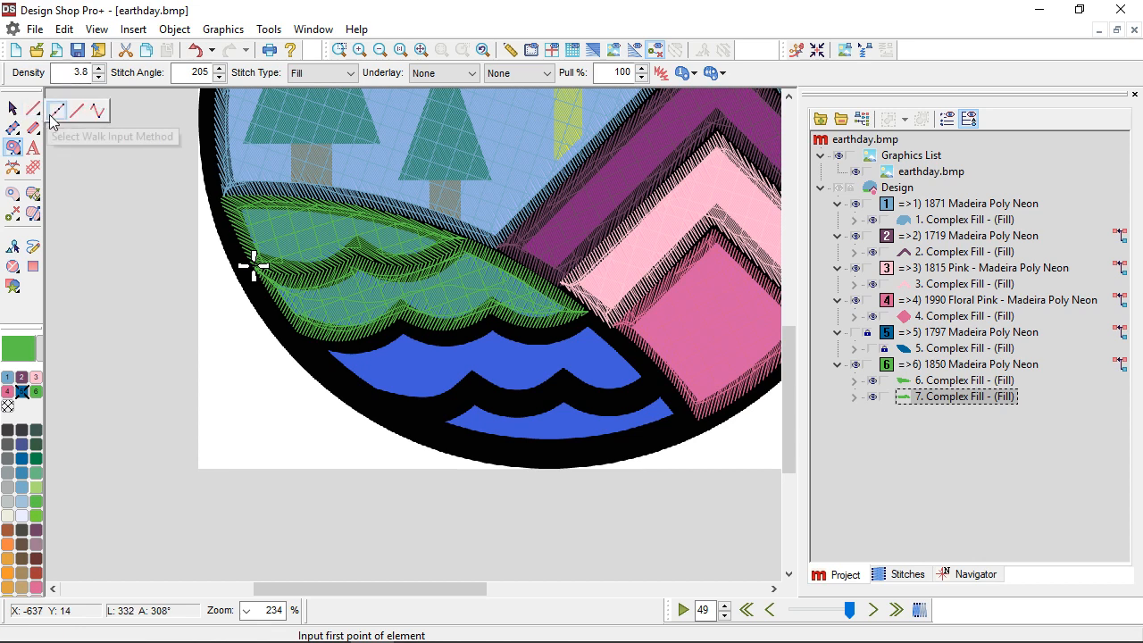
click(56, 111)
click(254, 266)
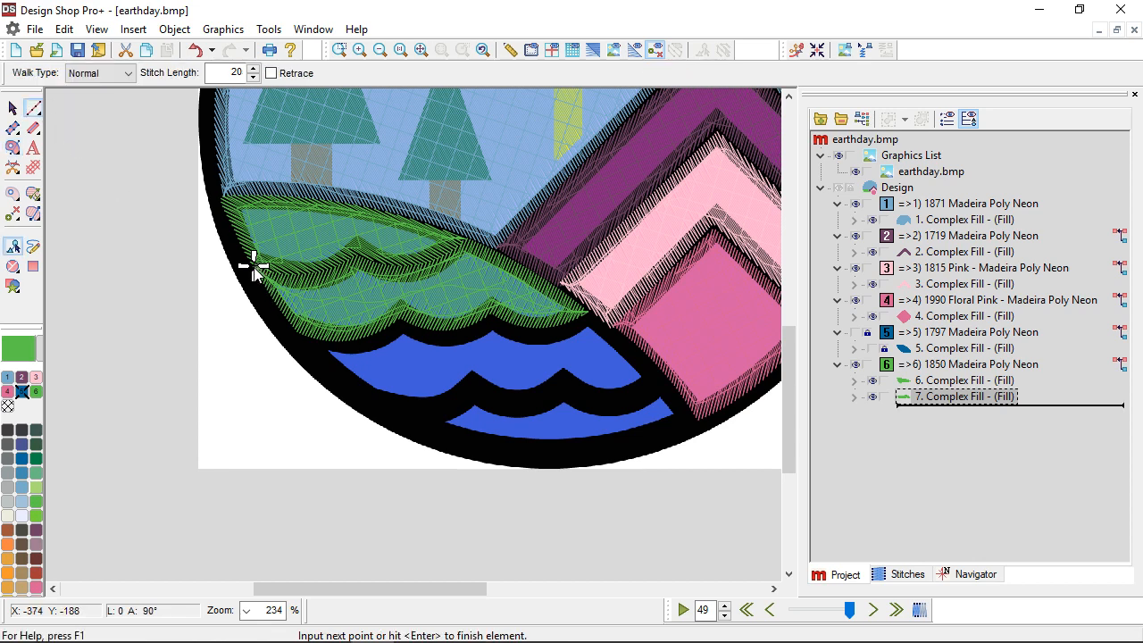
click(283, 322)
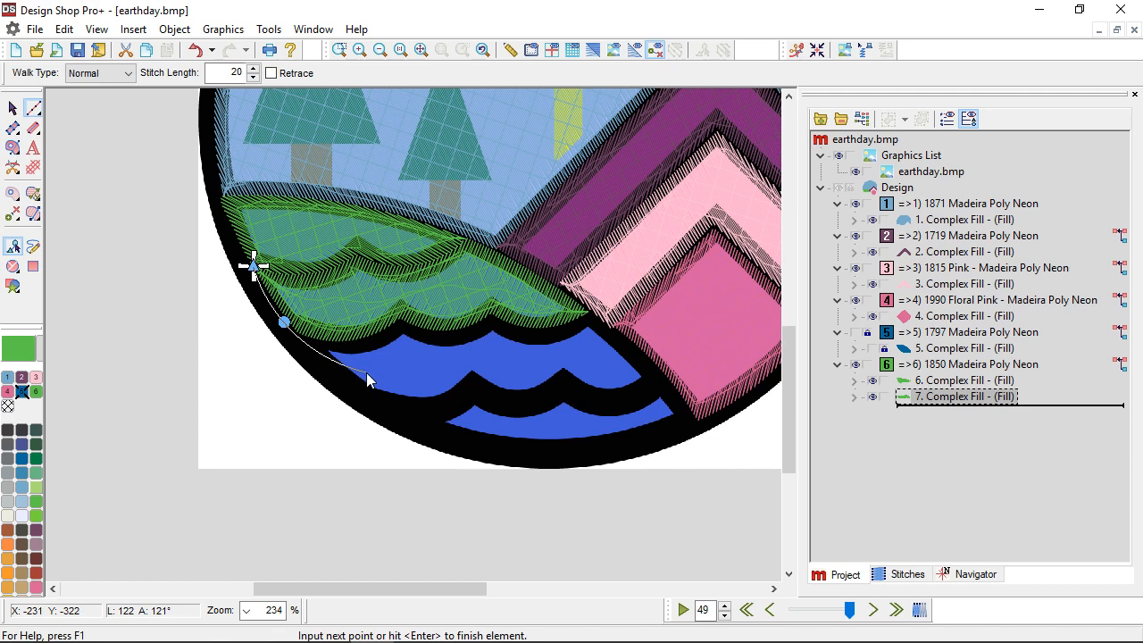
click(366, 375)
key(Return)
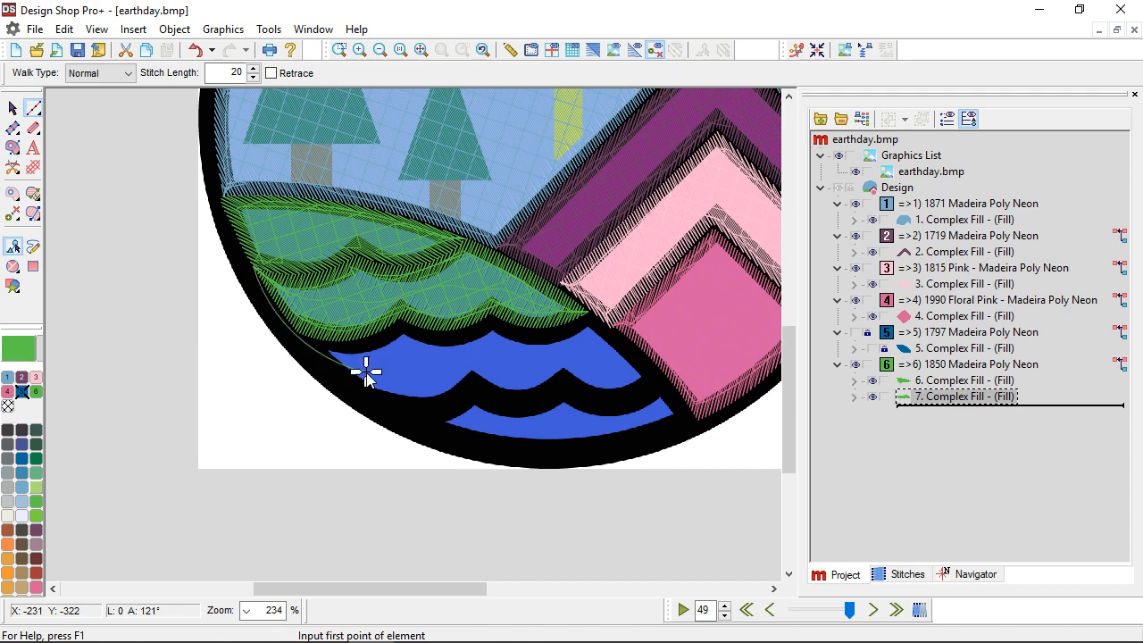
Outline the third wave band as a Complex Fill sharing the second band's wavy lower edge and following the circle's border, with no holes
click(12, 149)
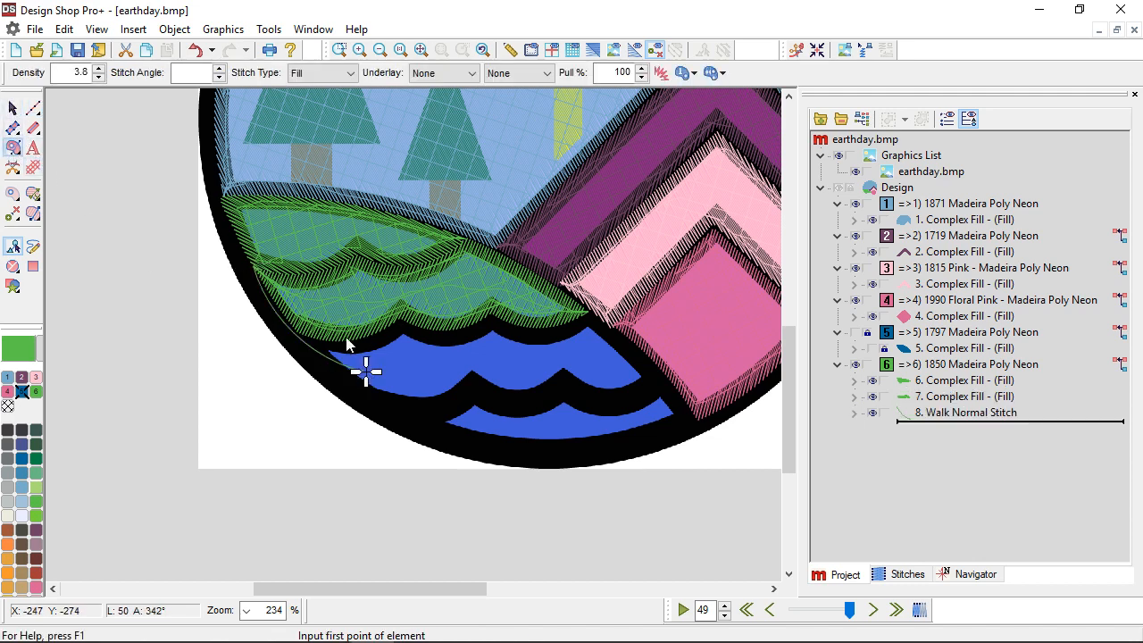
click(297, 337)
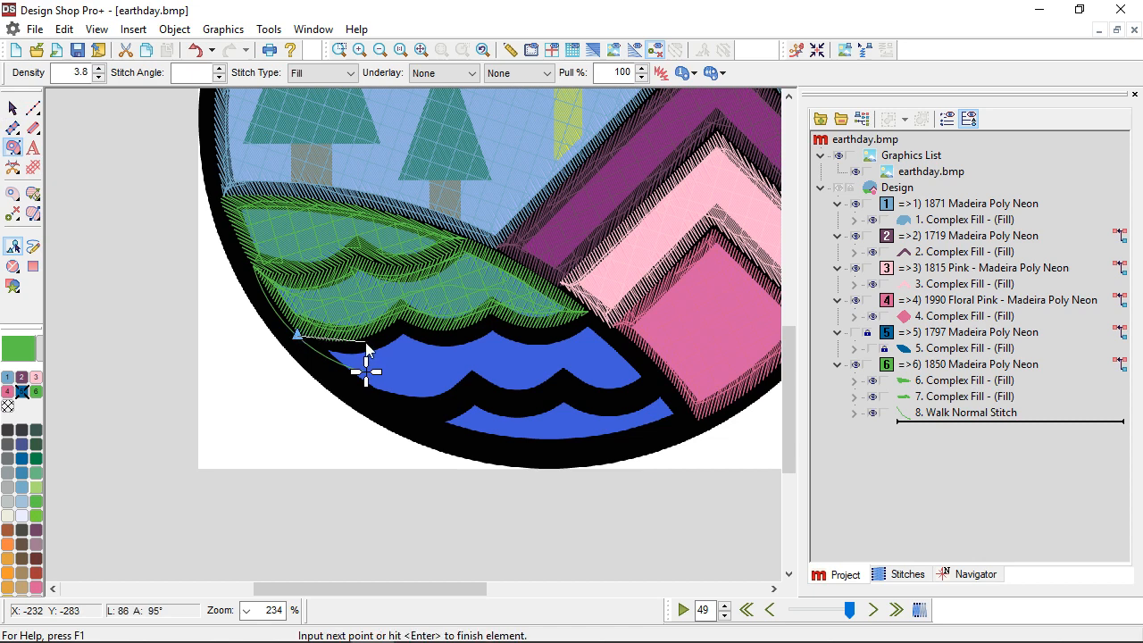
right_click(366, 341)
click(402, 318)
right_click(446, 332)
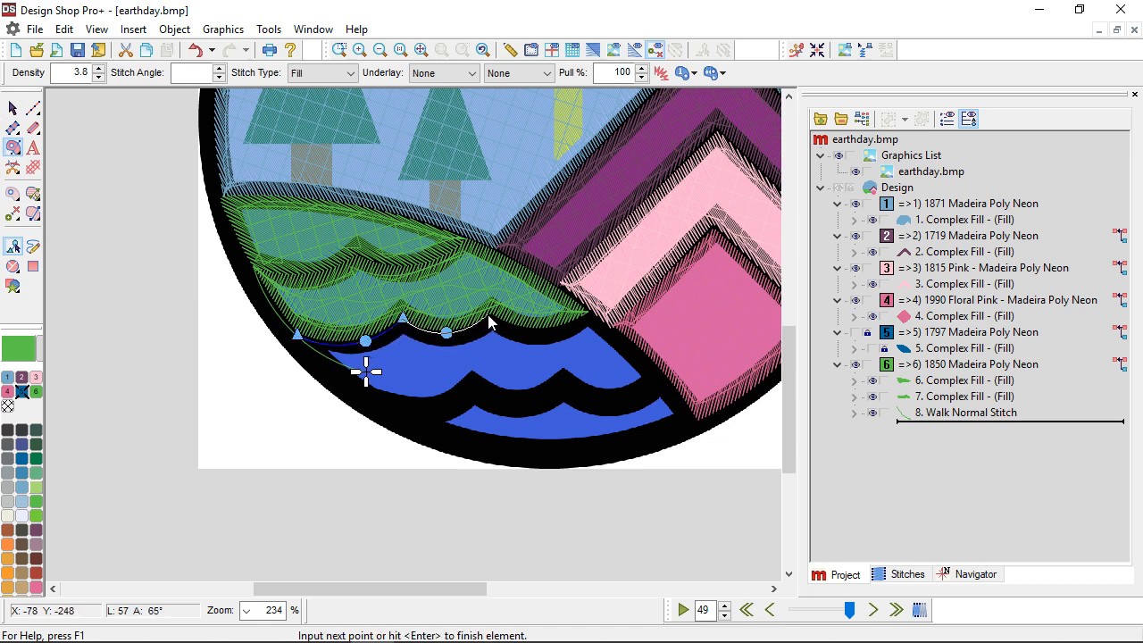
click(492, 315)
click(588, 310)
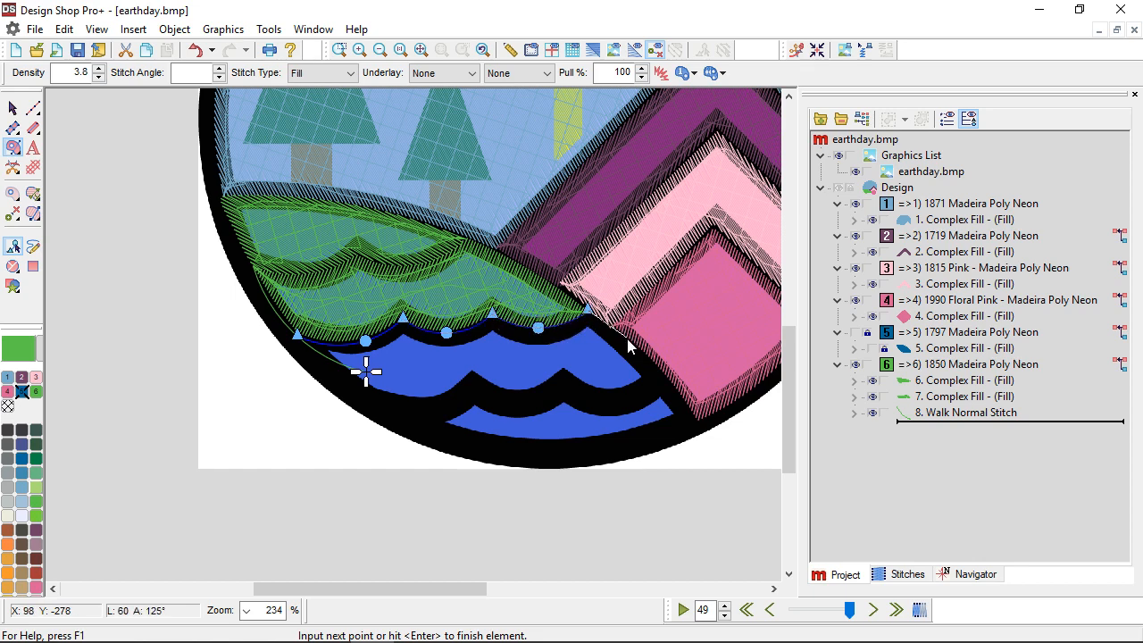
right_click(631, 345)
right_click(615, 401)
click(562, 386)
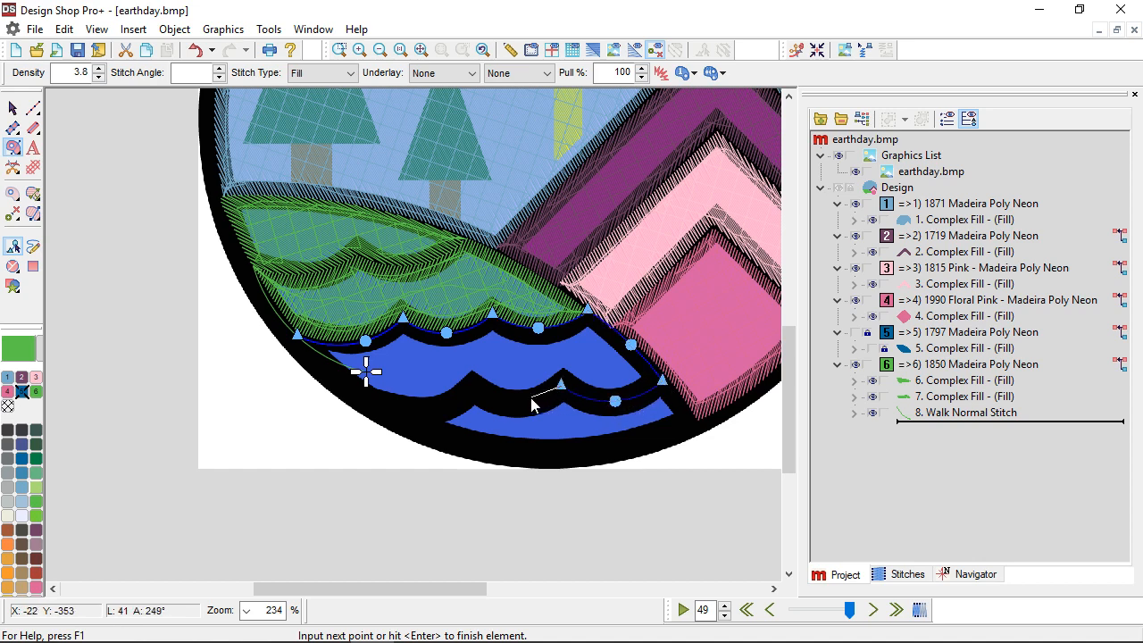
click(476, 388)
right_click(438, 409)
click(380, 407)
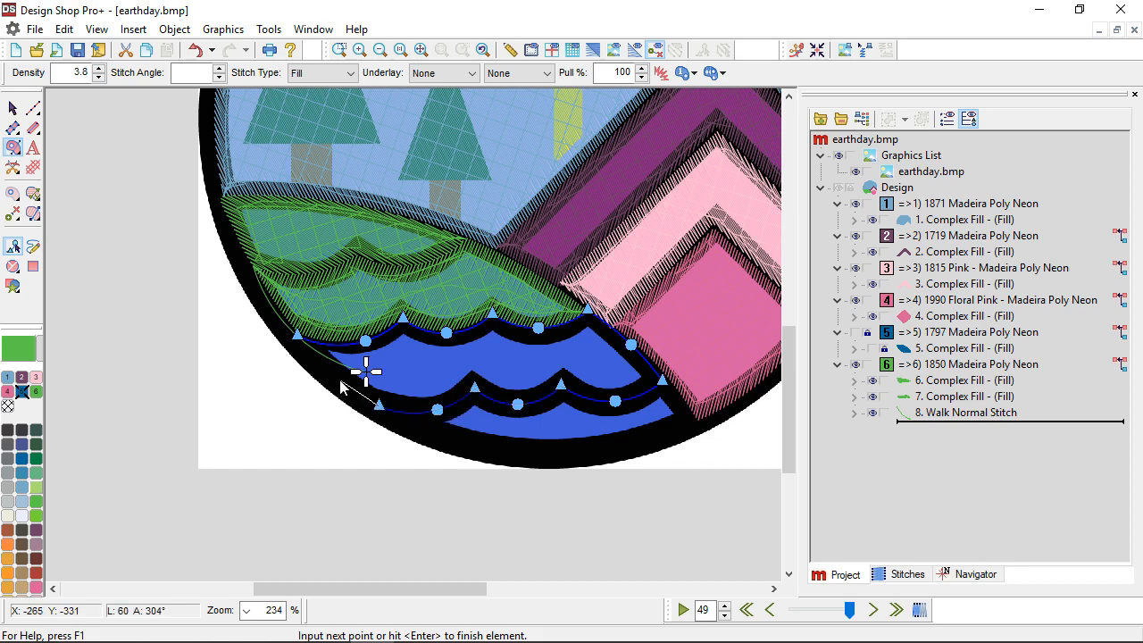
right_click(339, 379)
click(309, 355)
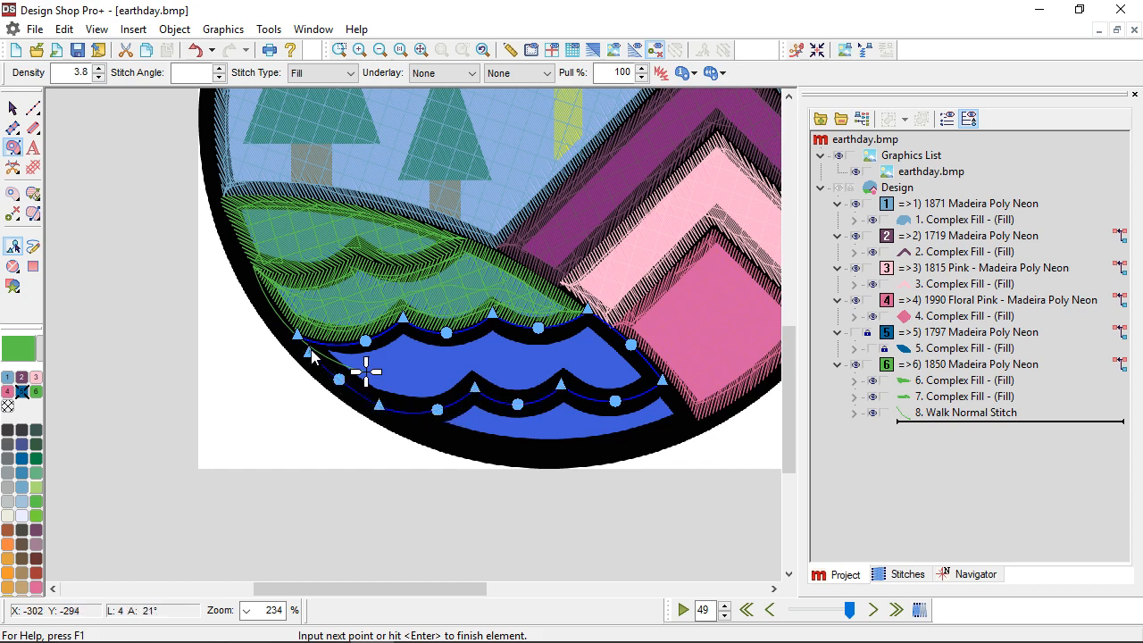
key(Return)
key(Return)
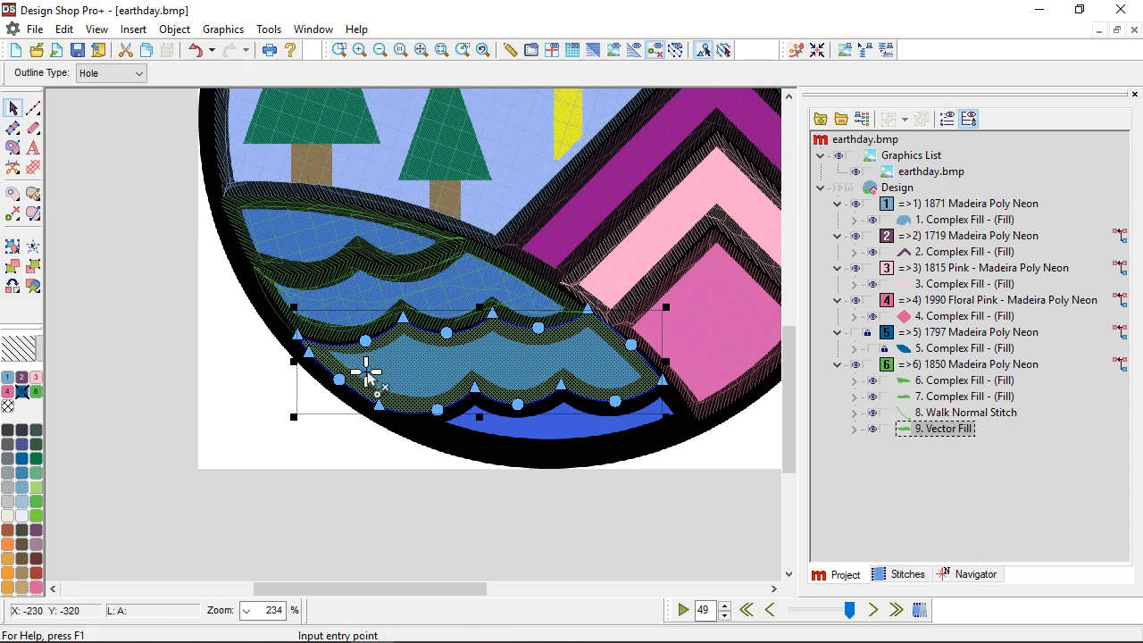
Enter the third wave fill at the walk stitch's end and exit at its lower-left corner, with a stitch angle of 108°
key(Return)
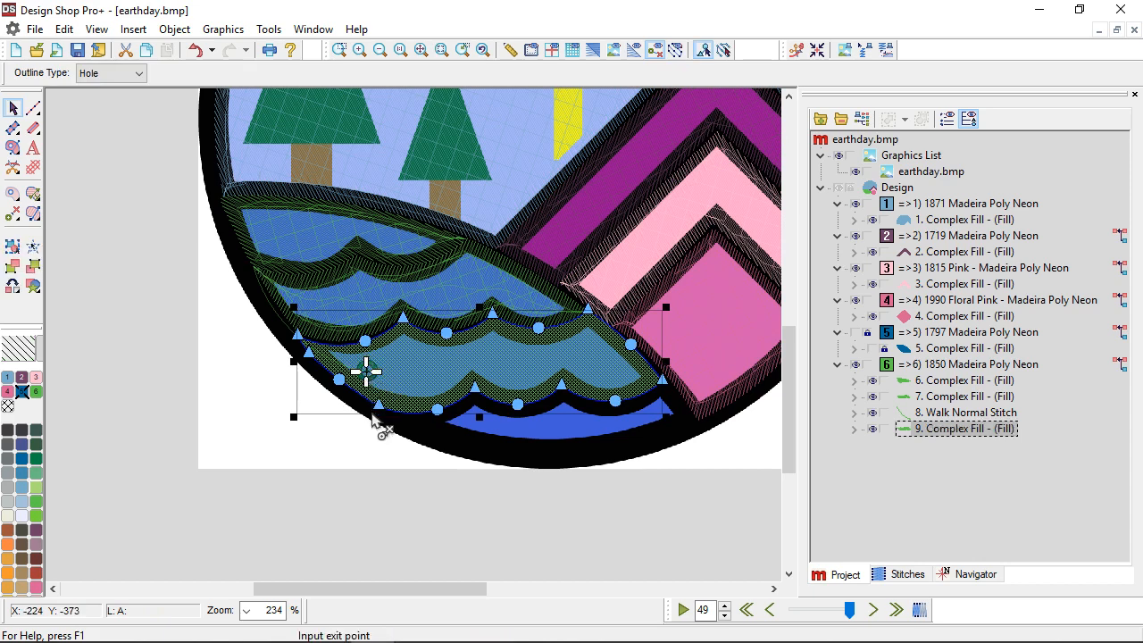
click(371, 412)
drag(307, 375, 500, 441)
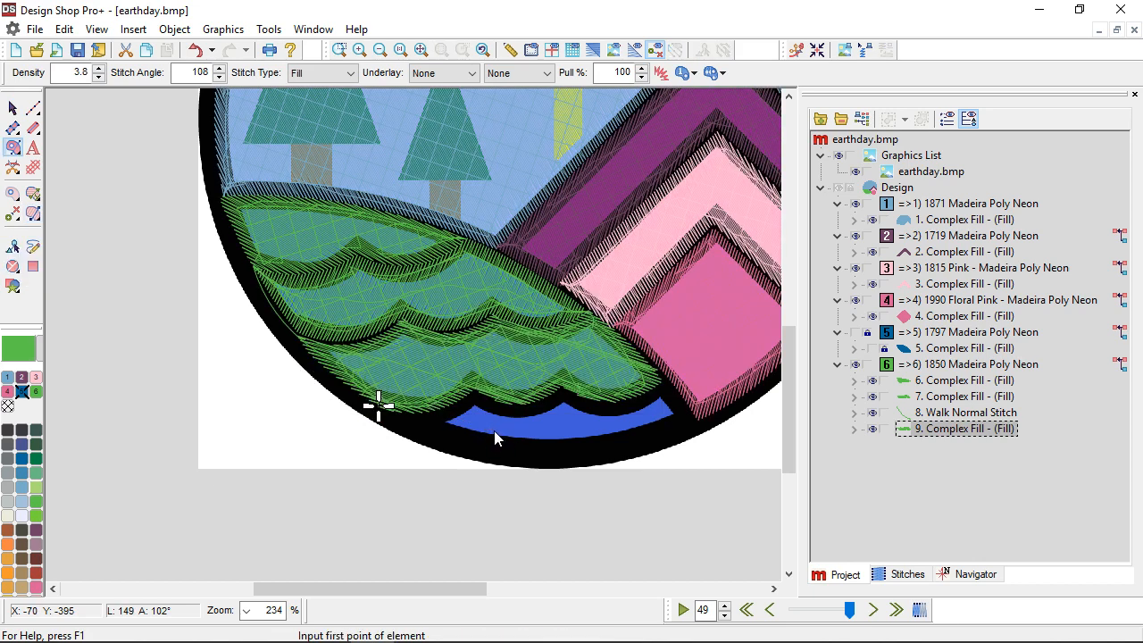
Outline the lowest wave band as a Complex Fill between the third band's wavy lower edge and the circle's border, with no holes
click(386, 409)
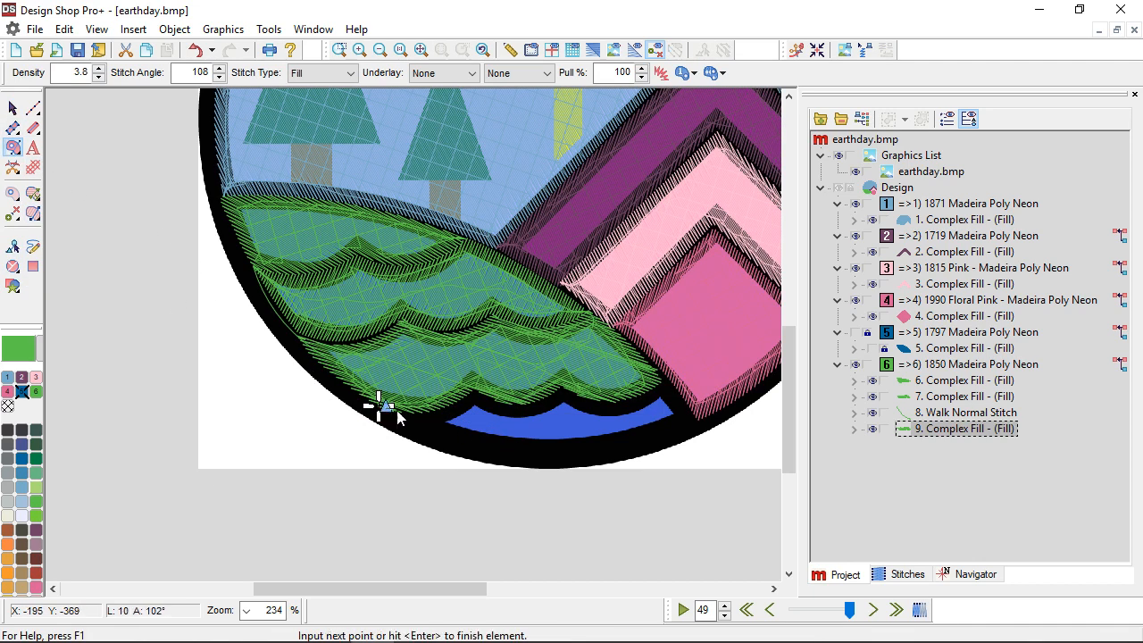
click(430, 412)
right_click(517, 405)
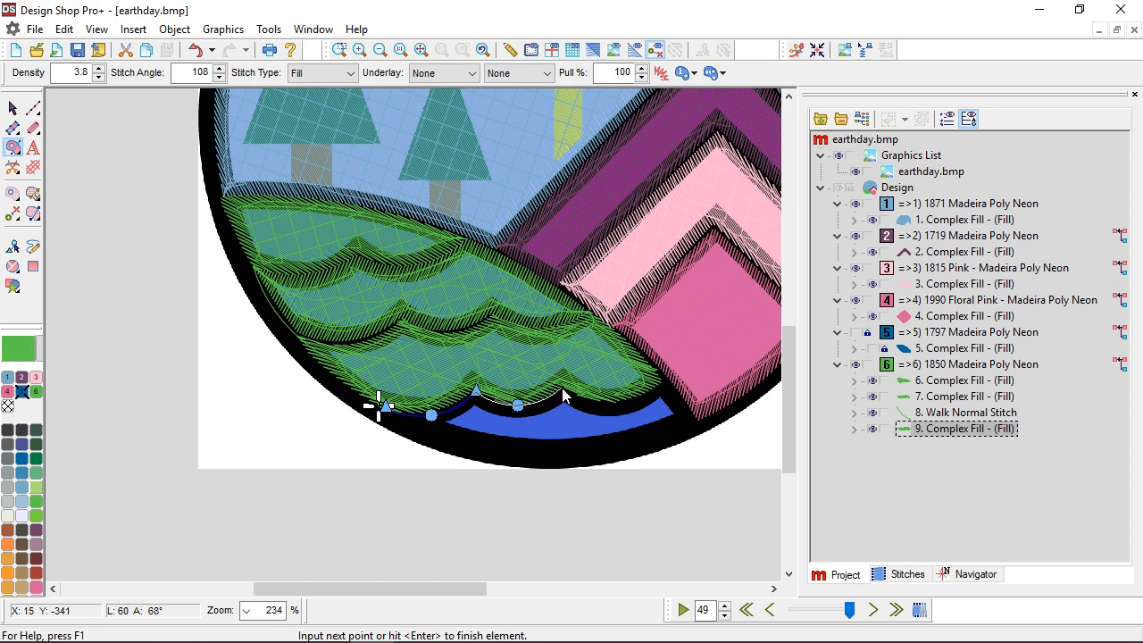
click(563, 387)
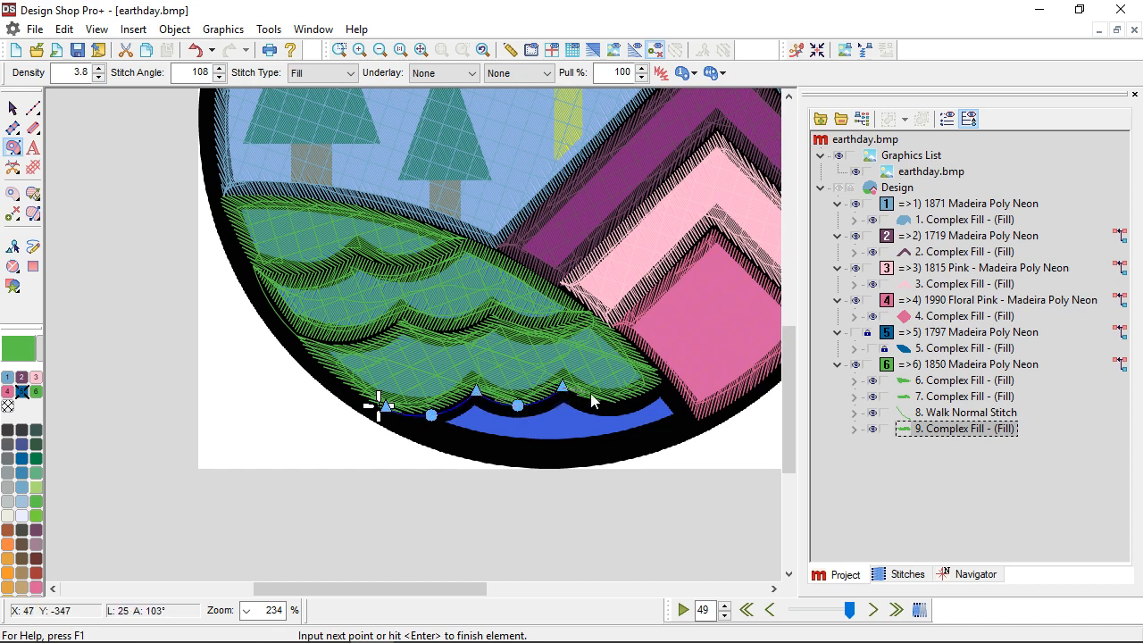
click(665, 382)
right_click(683, 407)
click(693, 425)
right_click(571, 452)
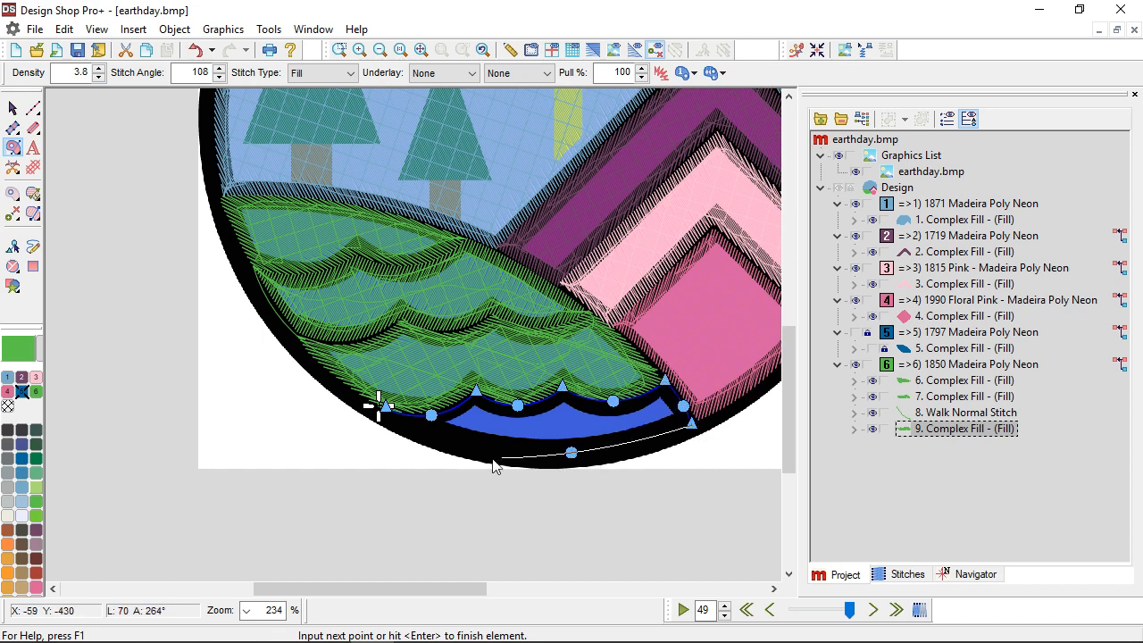
click(415, 430)
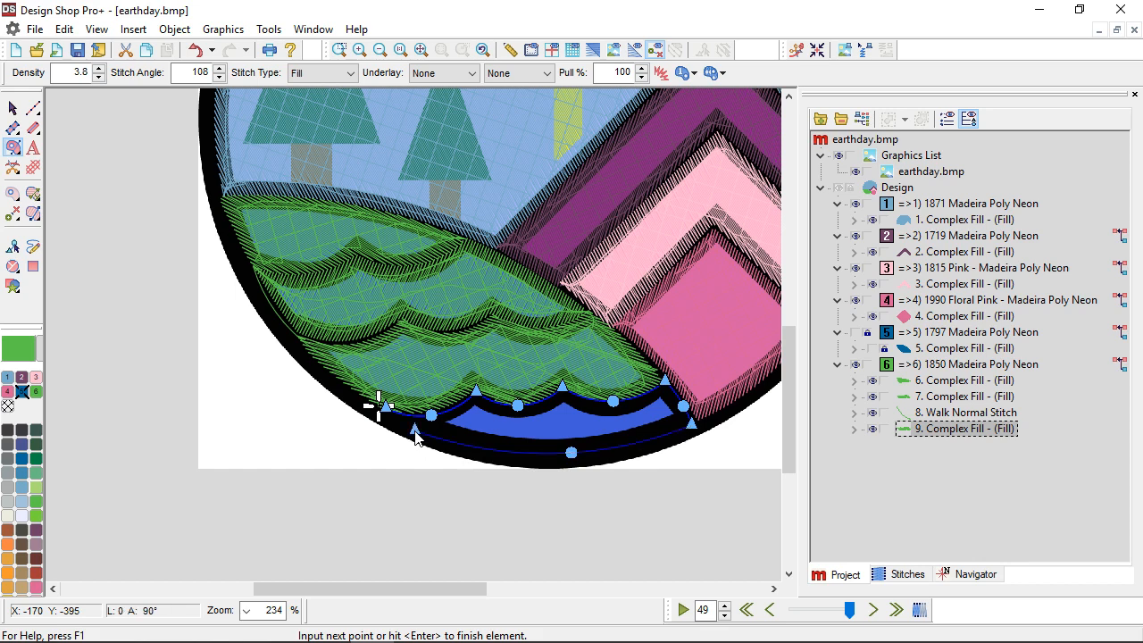
key(Return)
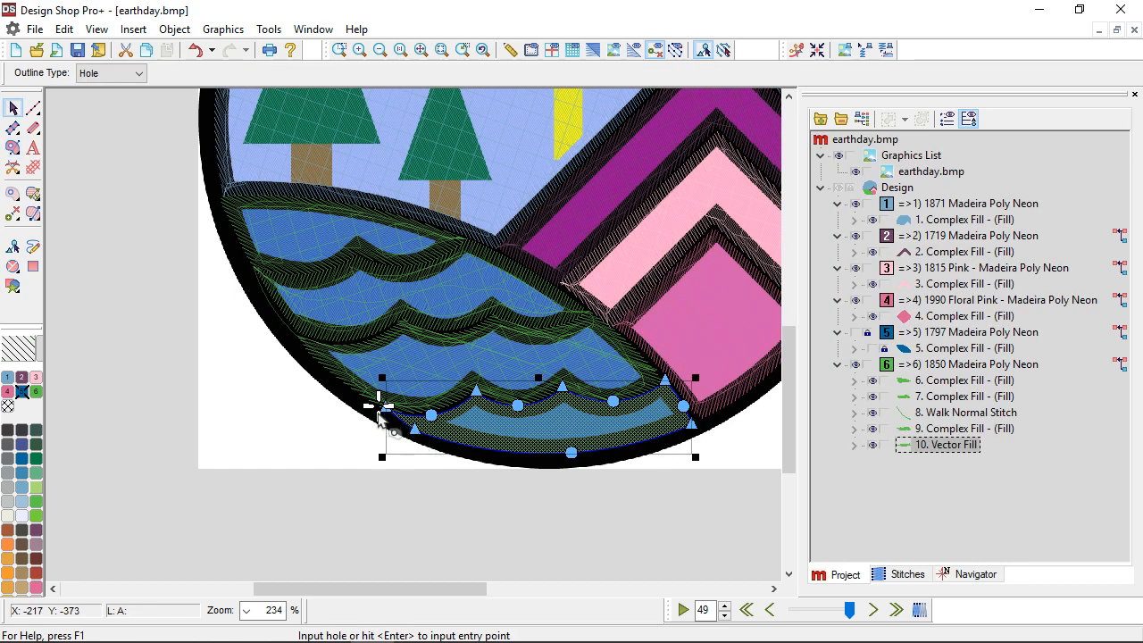
key(Return)
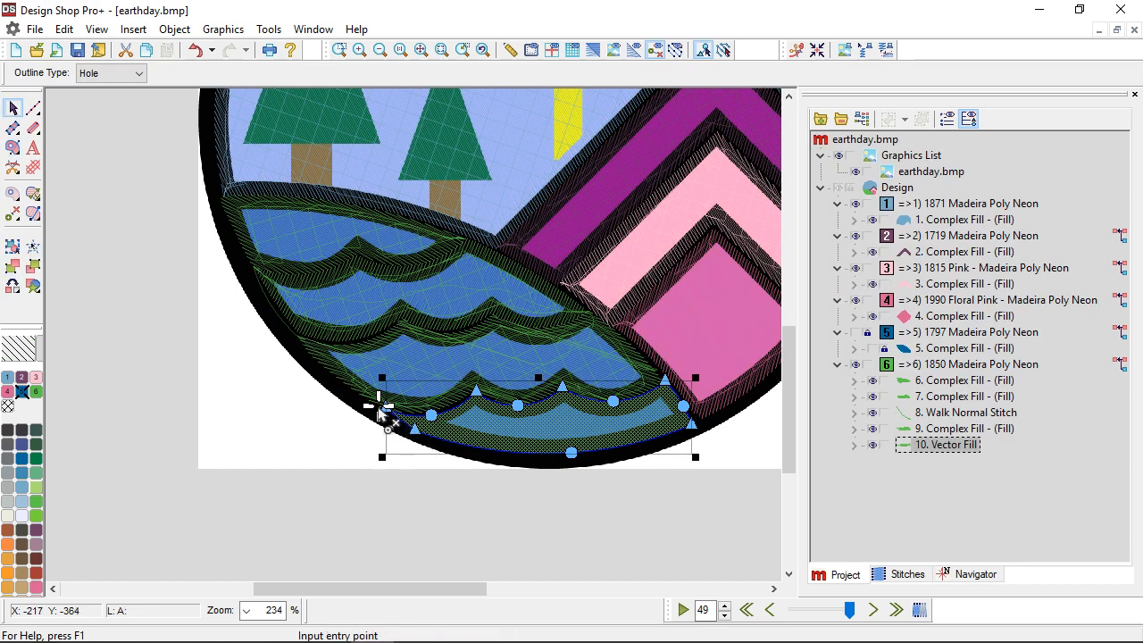
Place the lowest wave fill's entry and exit points at its upper-left corner, with a stitch angle of 199°
key(Return)
click(378, 407)
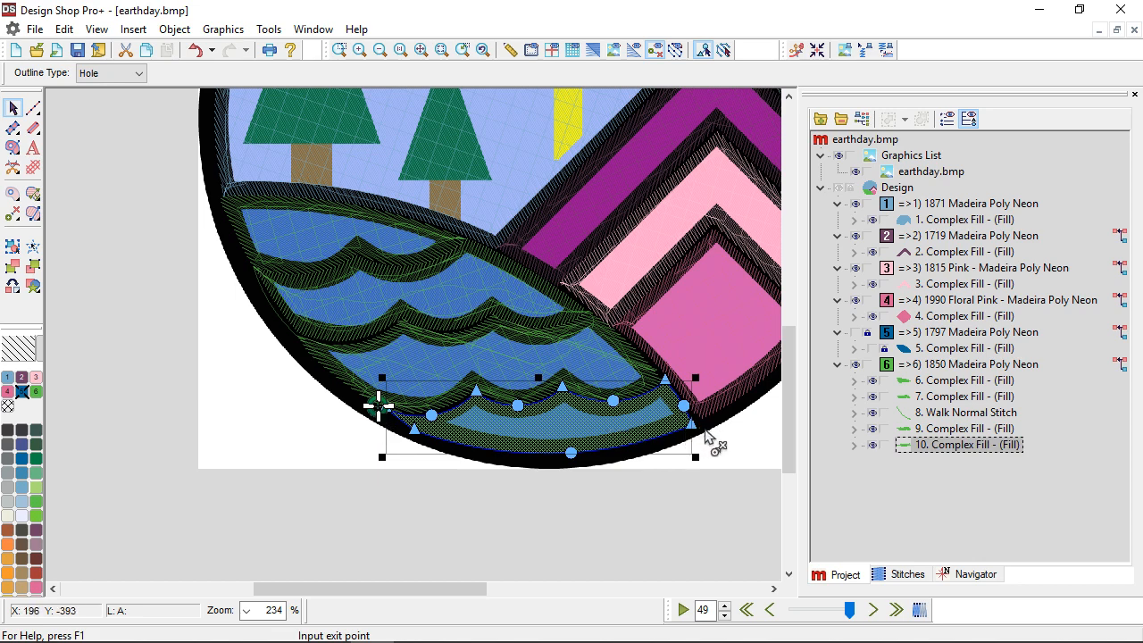
click(379, 407)
mouse_move(487, 351)
mouse_down()
mouse_move(460, 482)
mouse_move(437, 505)
mouse_up()
key(Escape)
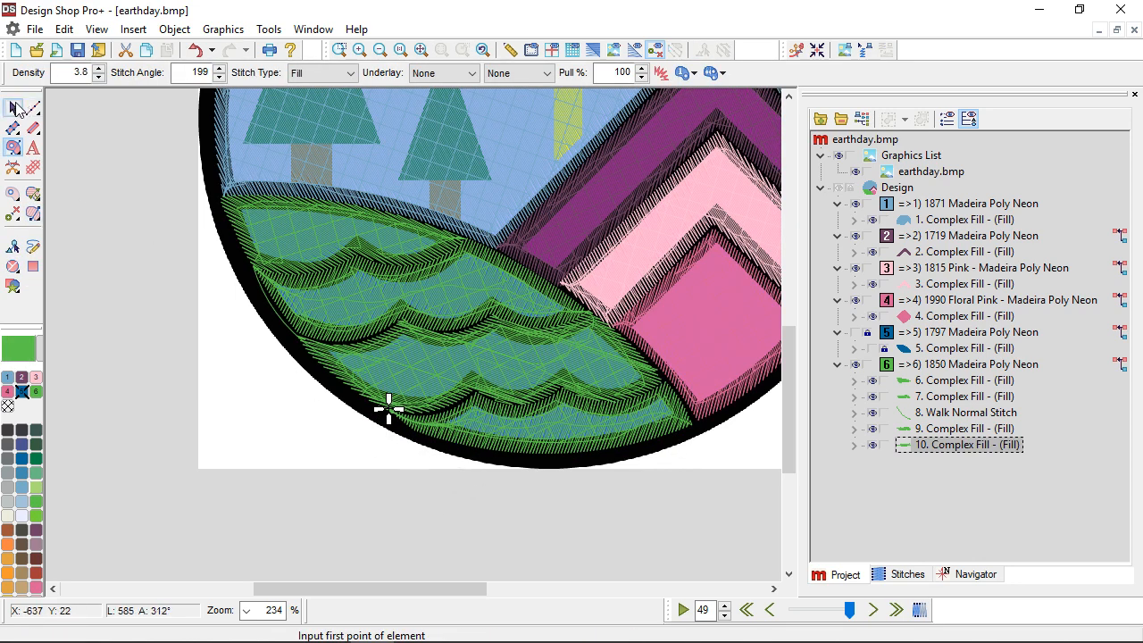
Recolor the green wave fills and their connecting walk stitch to 1797 Madeira Poly Neon and clear the selection
click(1120, 366)
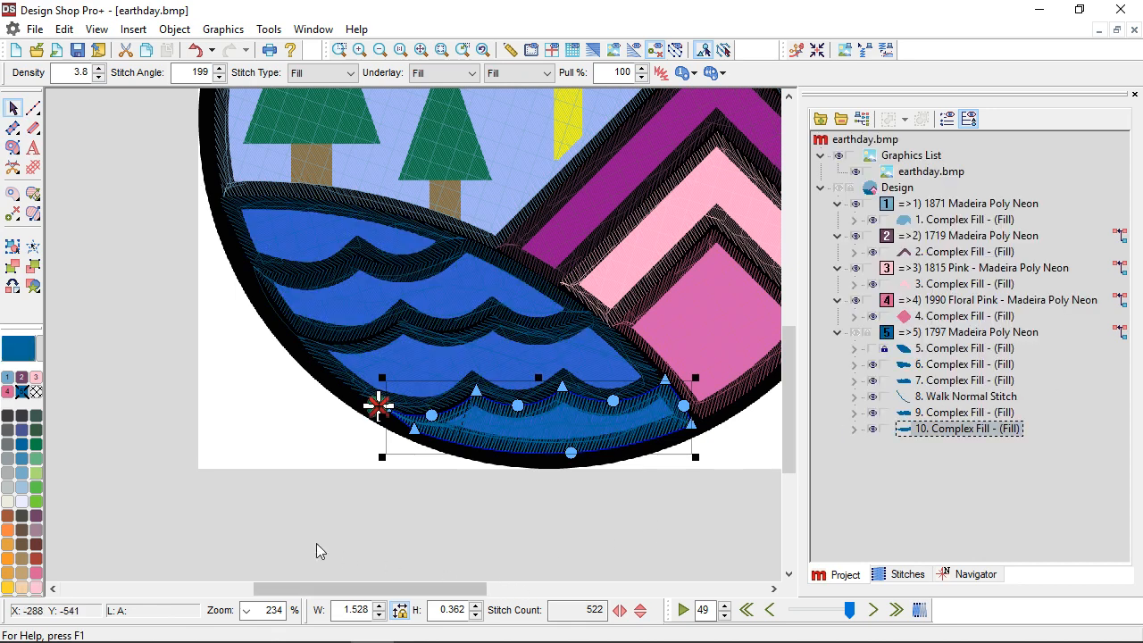
click(121, 142)
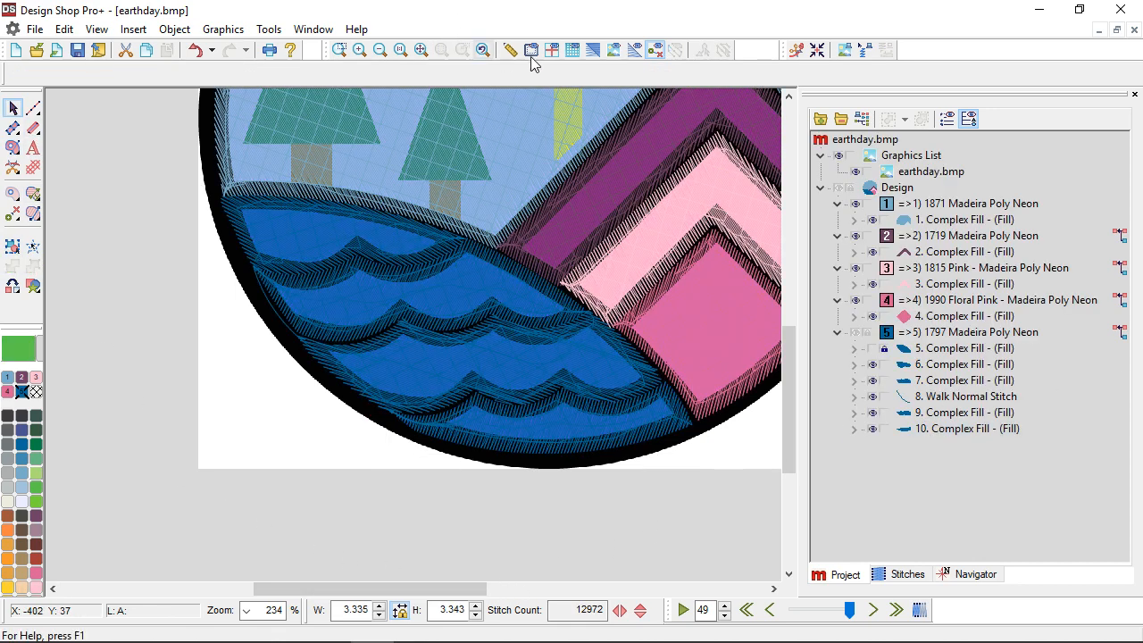
Inspect the wave bands and the whole design in the 3D stitch preview, and return to the flat stitch view
click(591, 52)
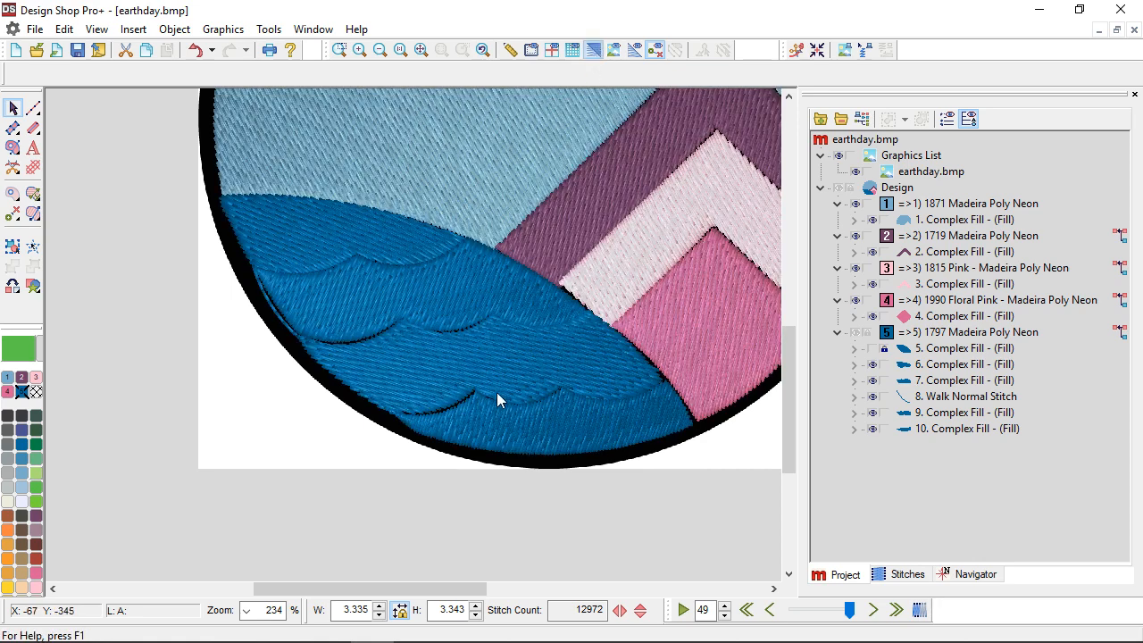
scroll(498, 397, down, 4)
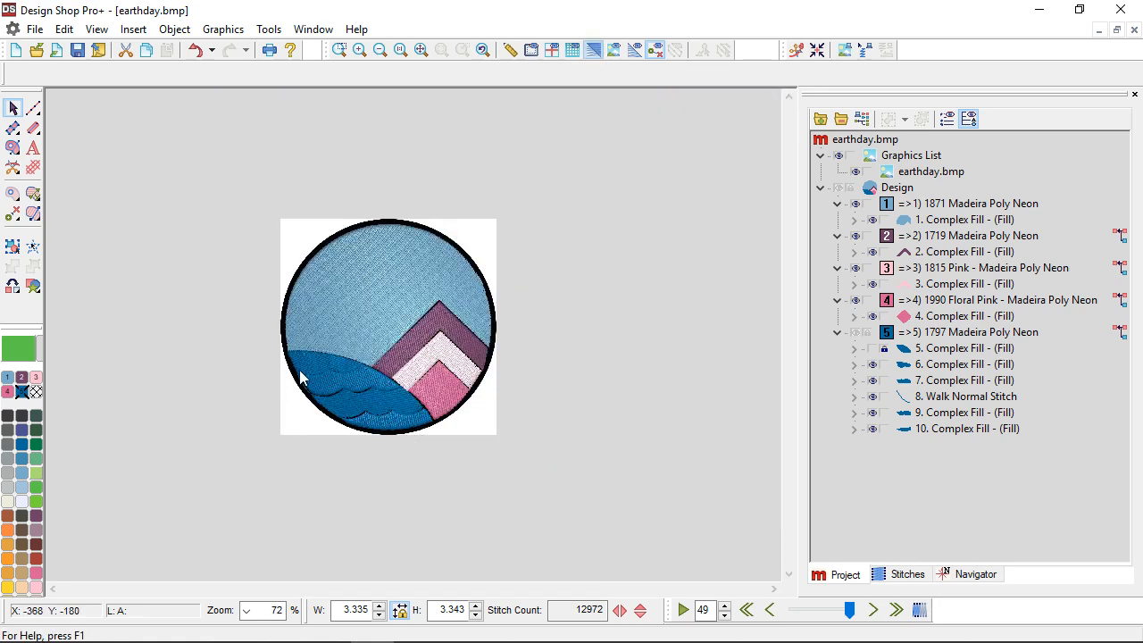
scroll(391, 399, up, 3)
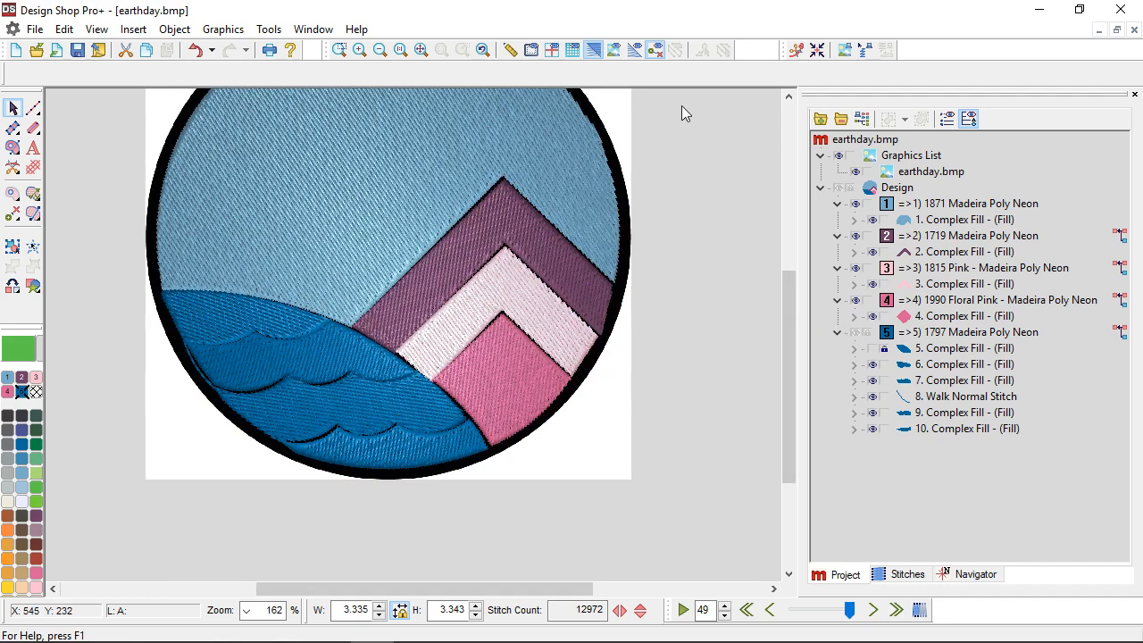
click(593, 49)
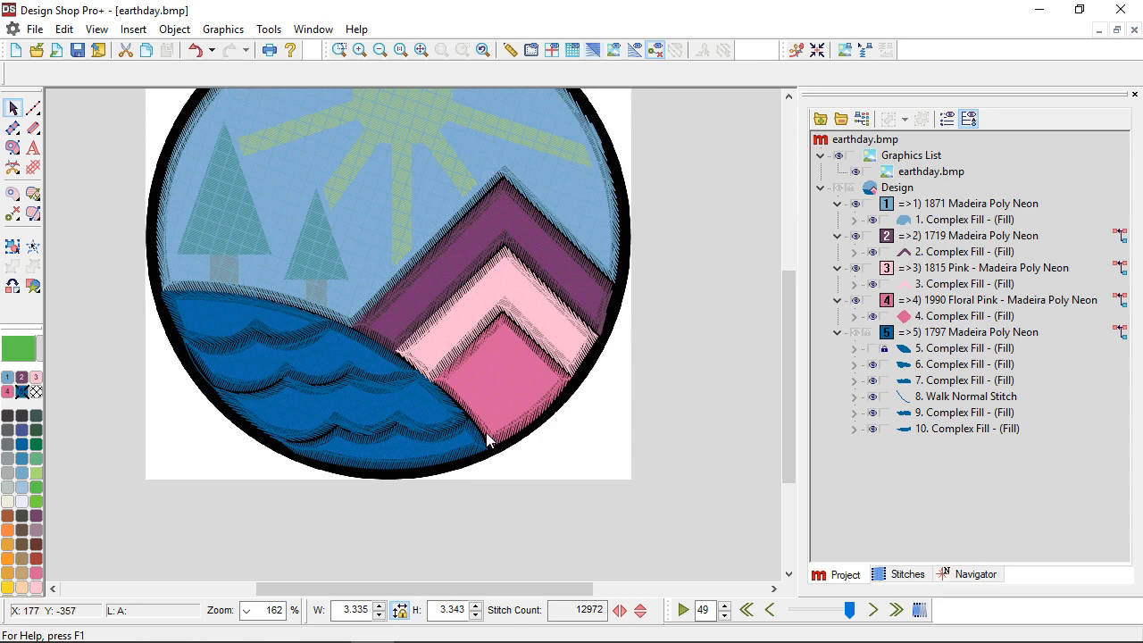
Hide the sky's Complex Fill so the artwork's trees and trunks are exposed for tracing
scroll(487, 438, up, 2)
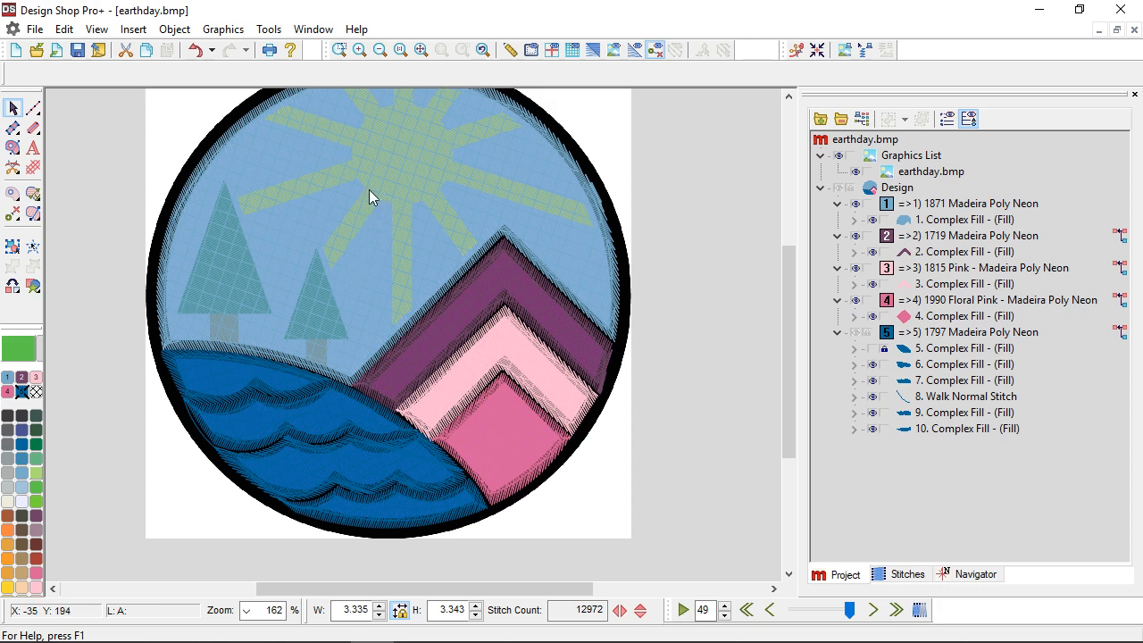
scroll(369, 189, up, 1)
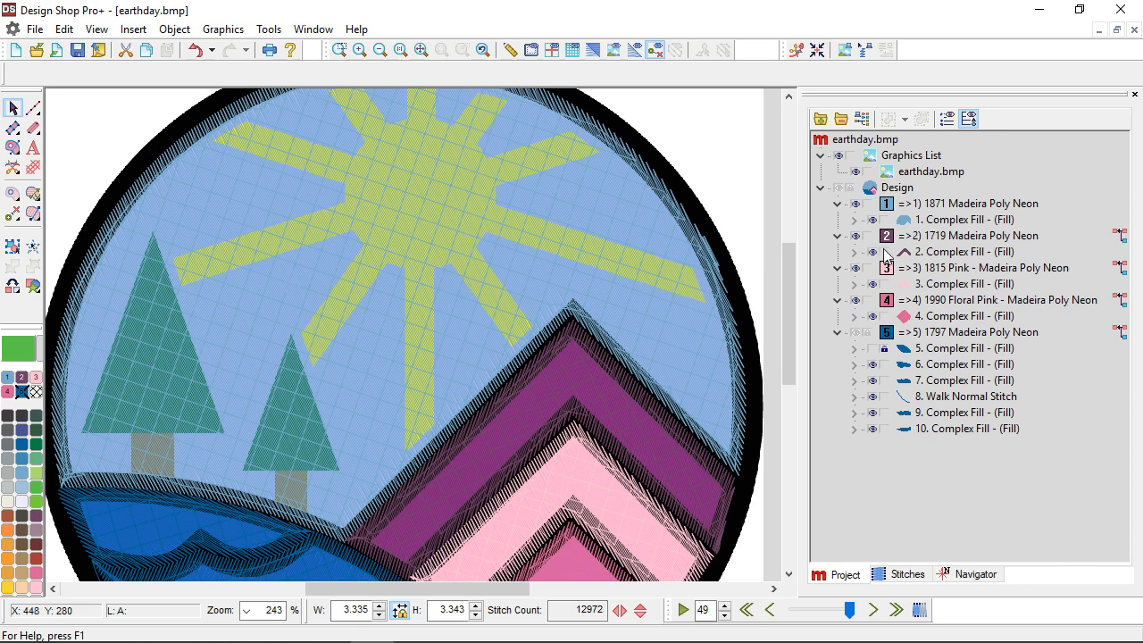
click(873, 219)
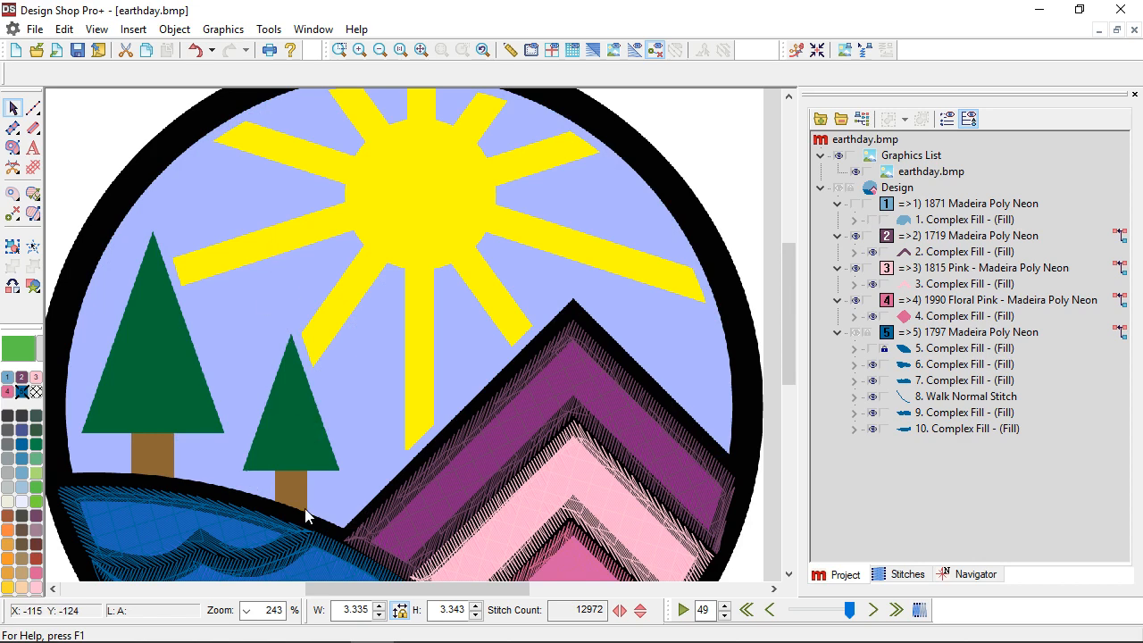
scroll(306, 510, up, 2)
scroll(304, 508, left, 4)
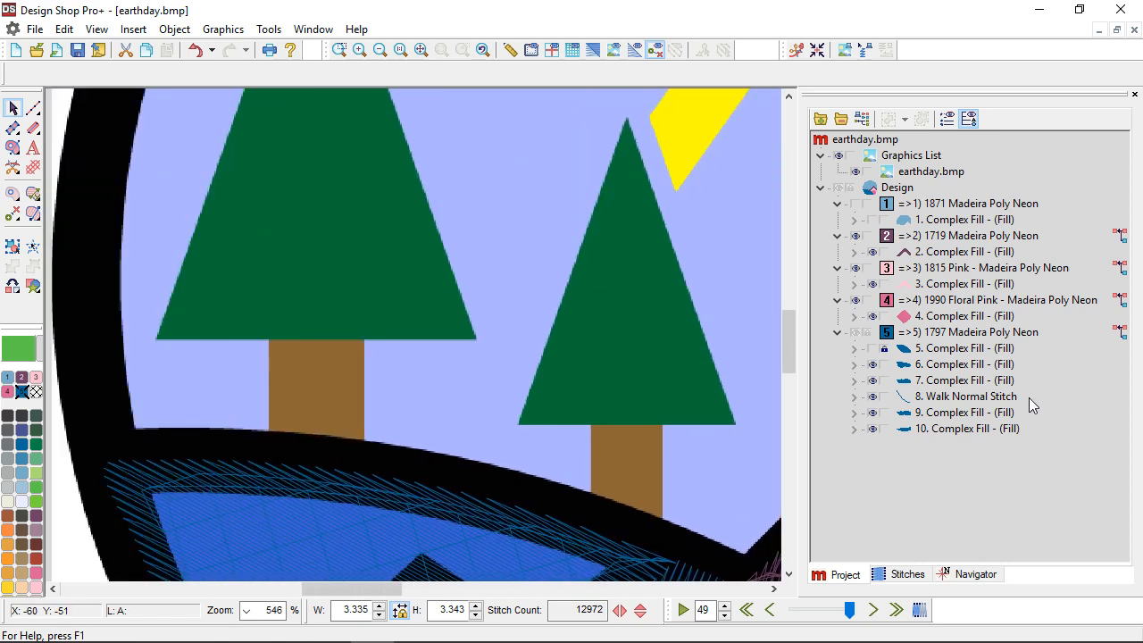
Trace the smaller tree's trunk as a Column 2 satin in 1906 Madeira Poly Neon after the last wave fill, with a slightly slanted direction line
click(968, 428)
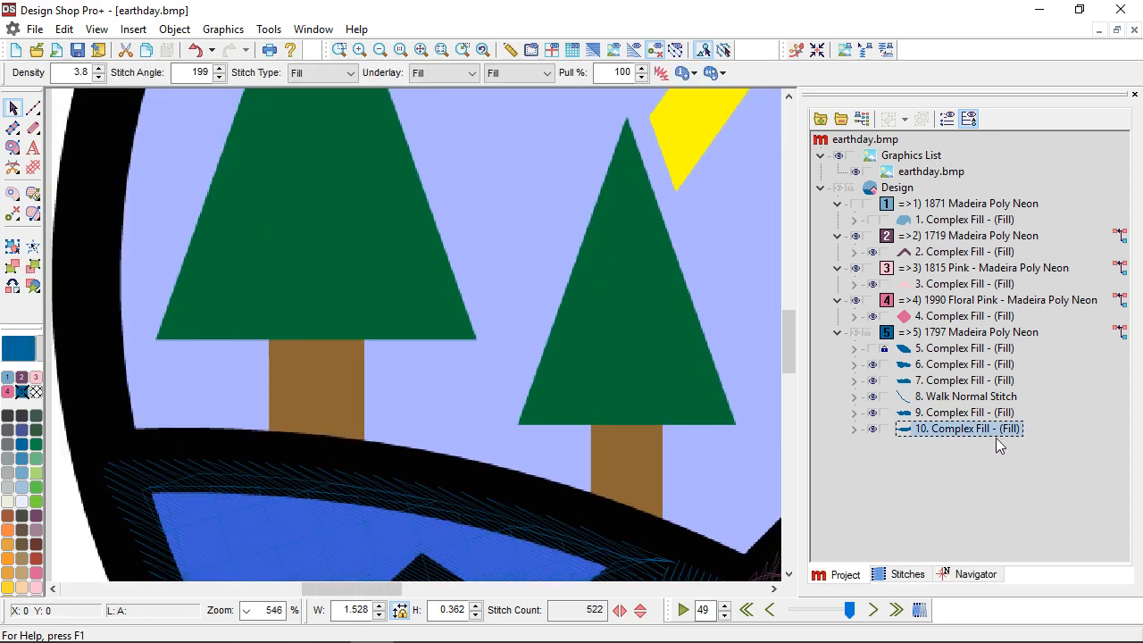
click(15, 132)
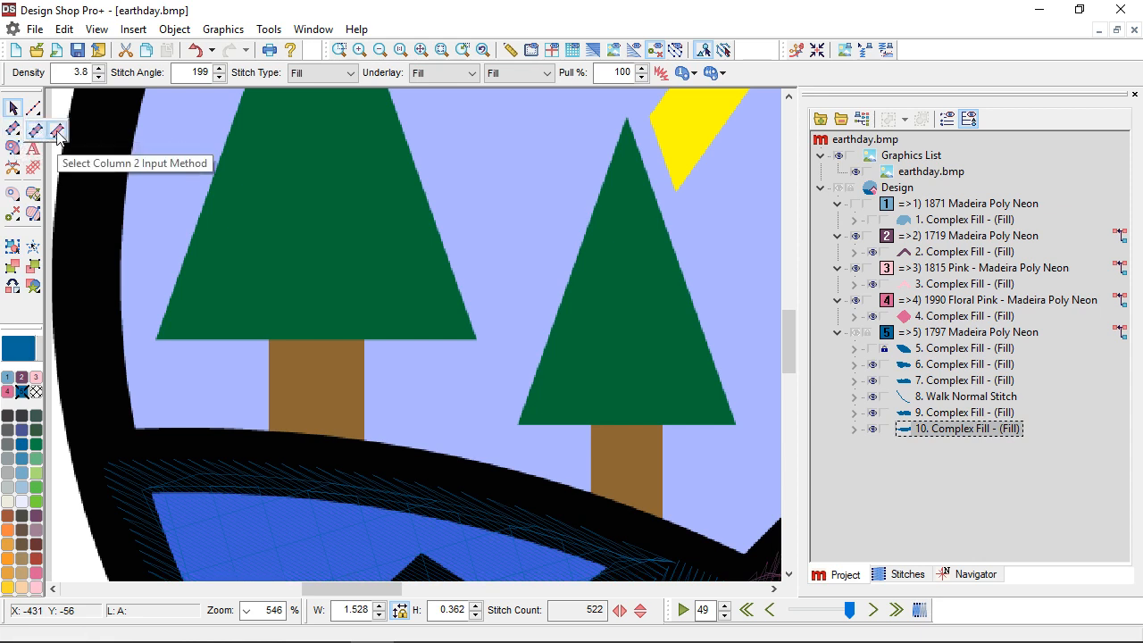
click(57, 132)
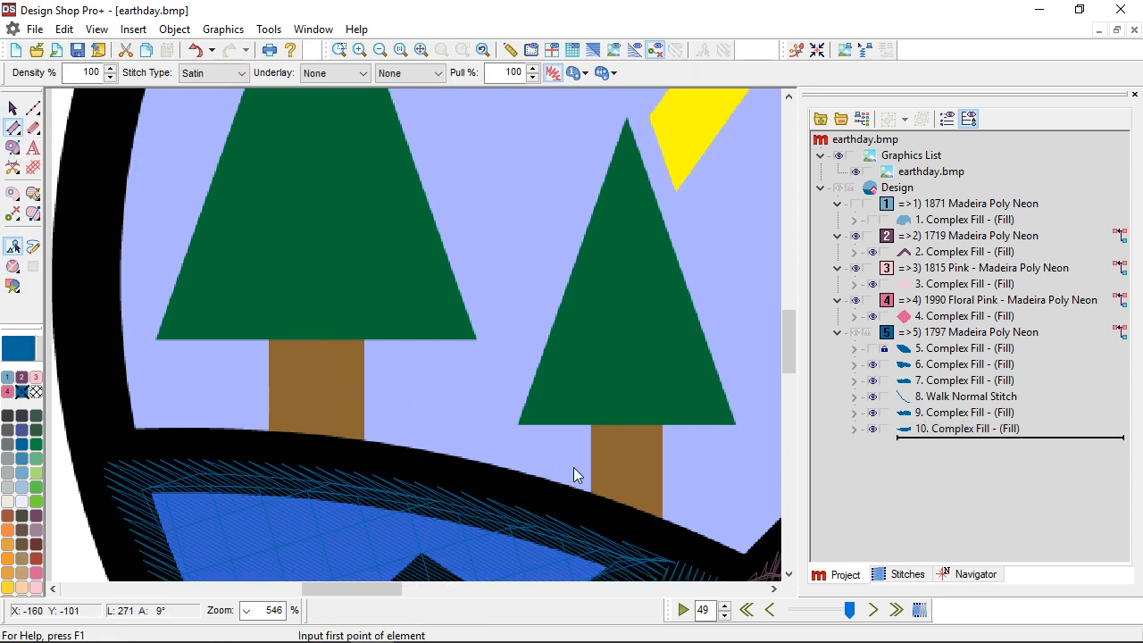
key(Right)
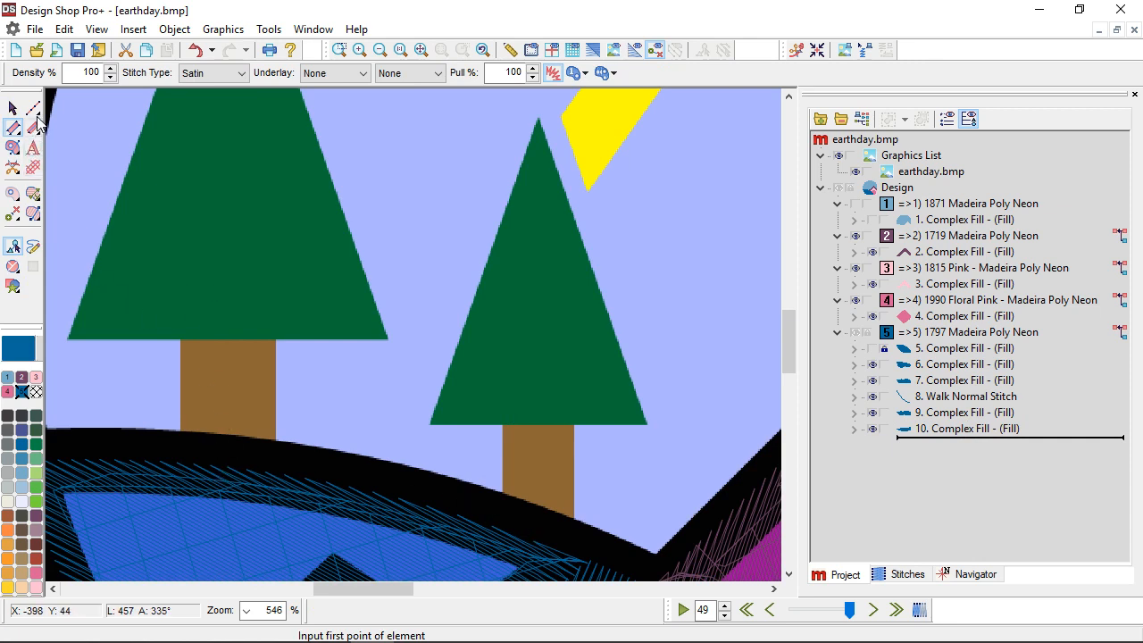
click(26, 542)
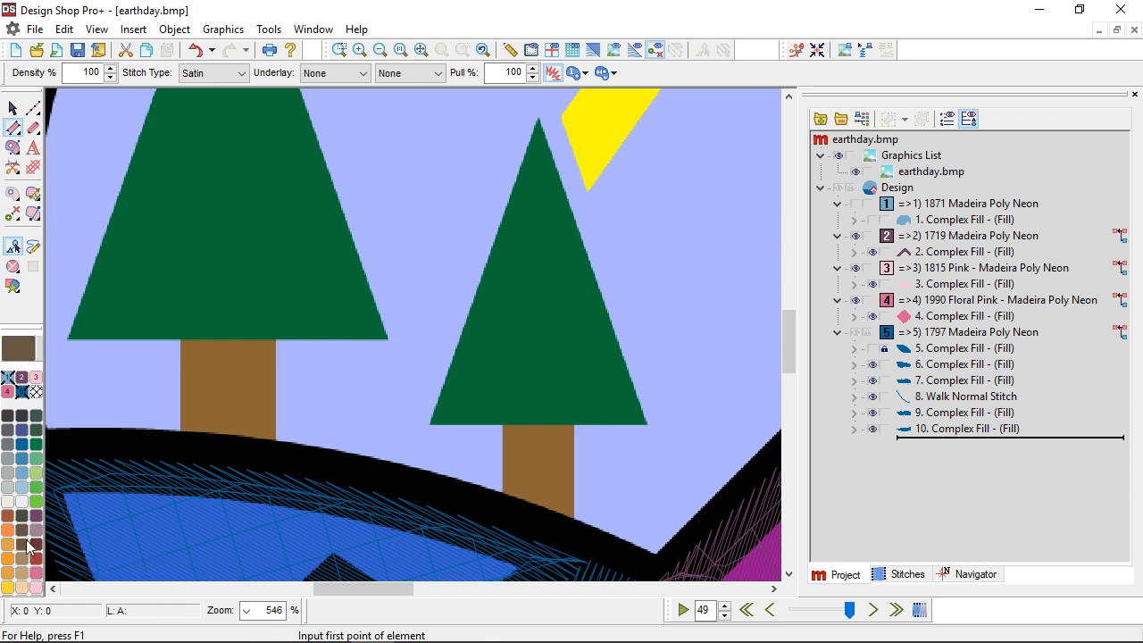
click(574, 410)
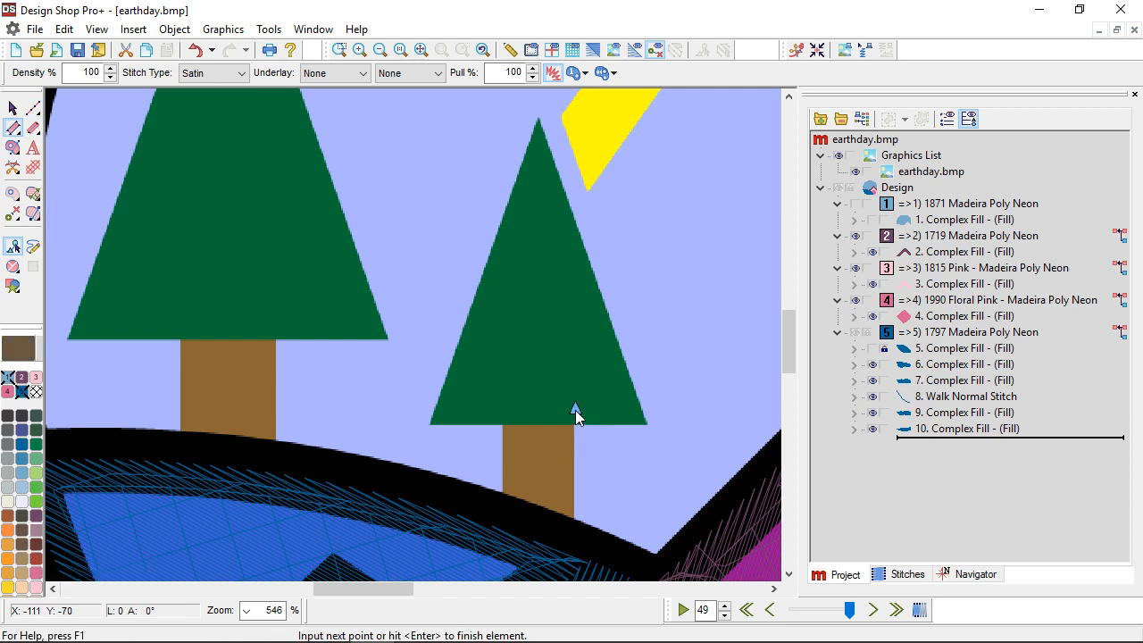
click(574, 534)
click(502, 409)
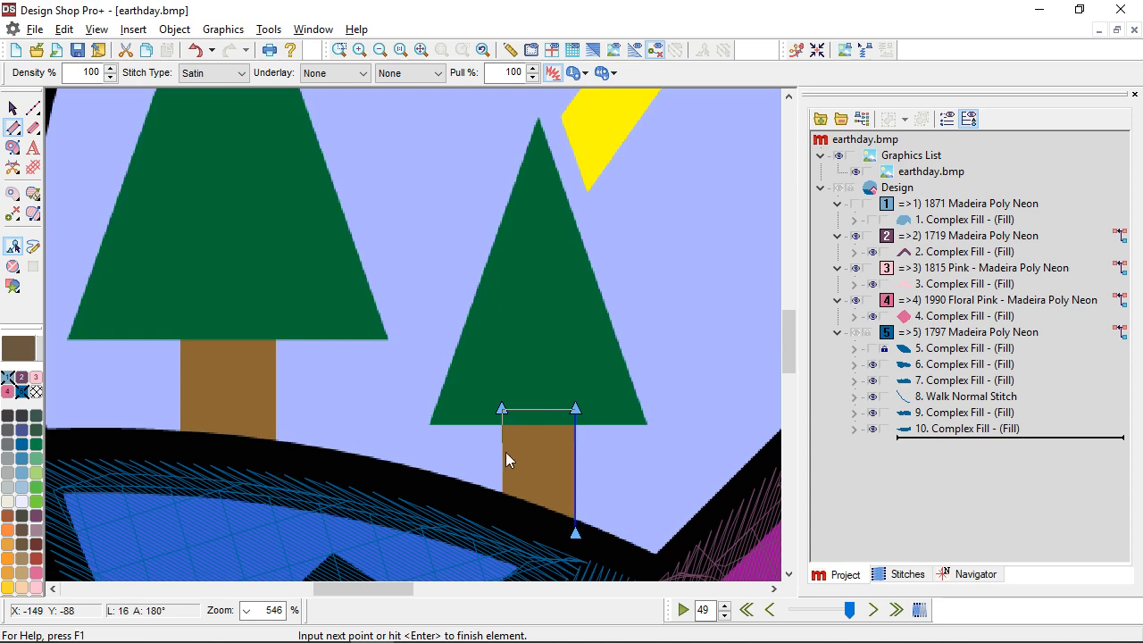
click(502, 500)
click(541, 538)
key(Return)
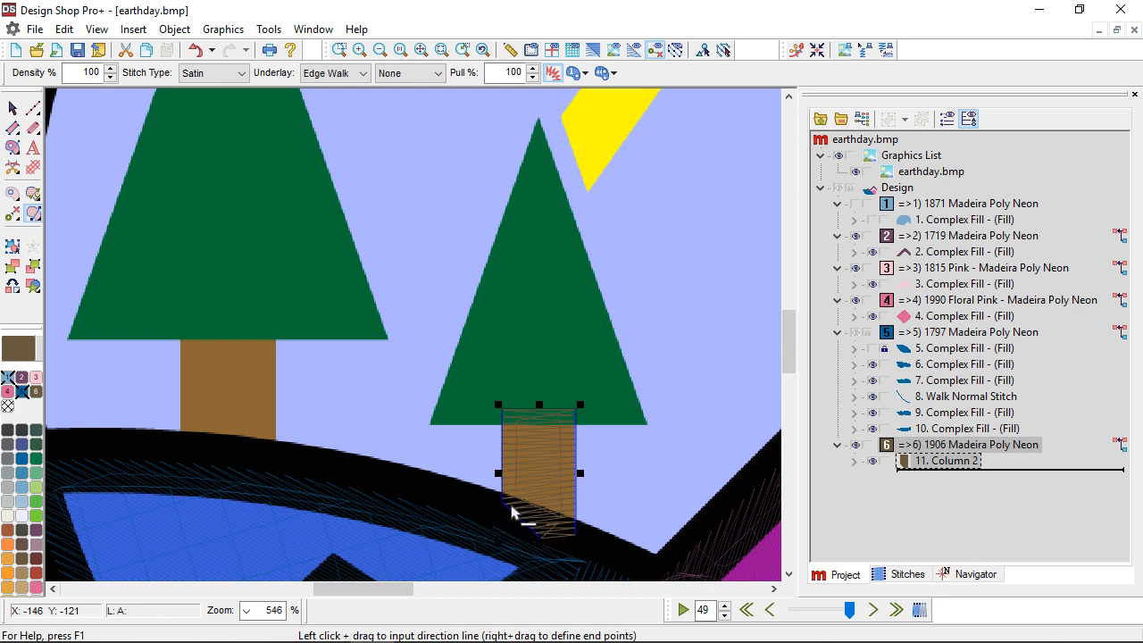
drag(503, 501, 575, 487)
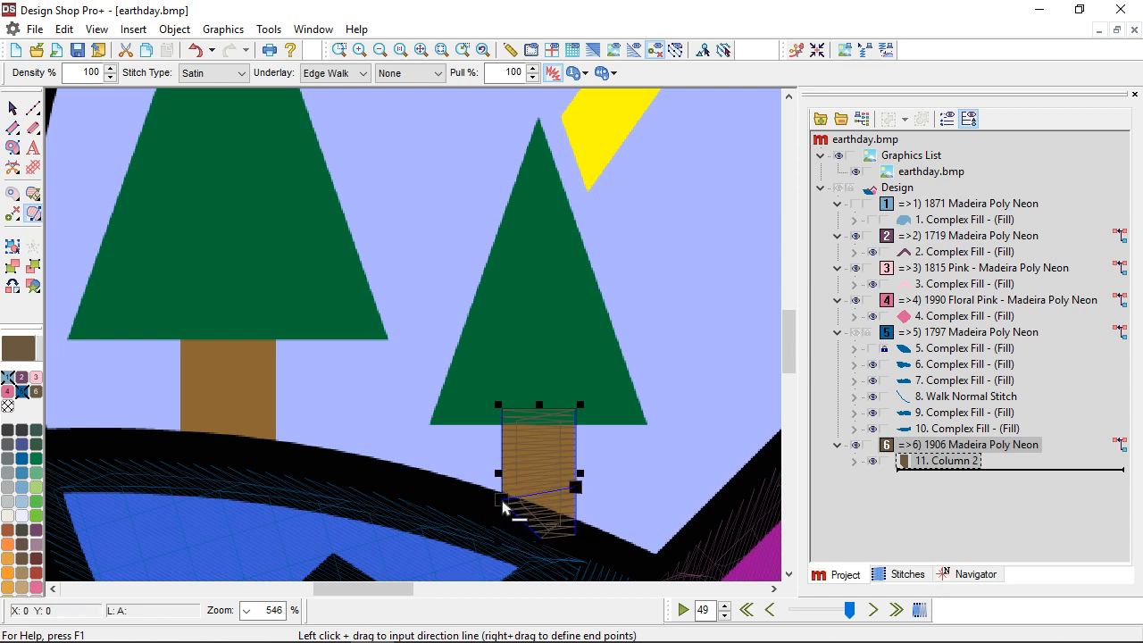
Draw a curved Walk Normal Stitch along the black band from the base of the smaller trunk to the base of the larger trunk
click(35, 110)
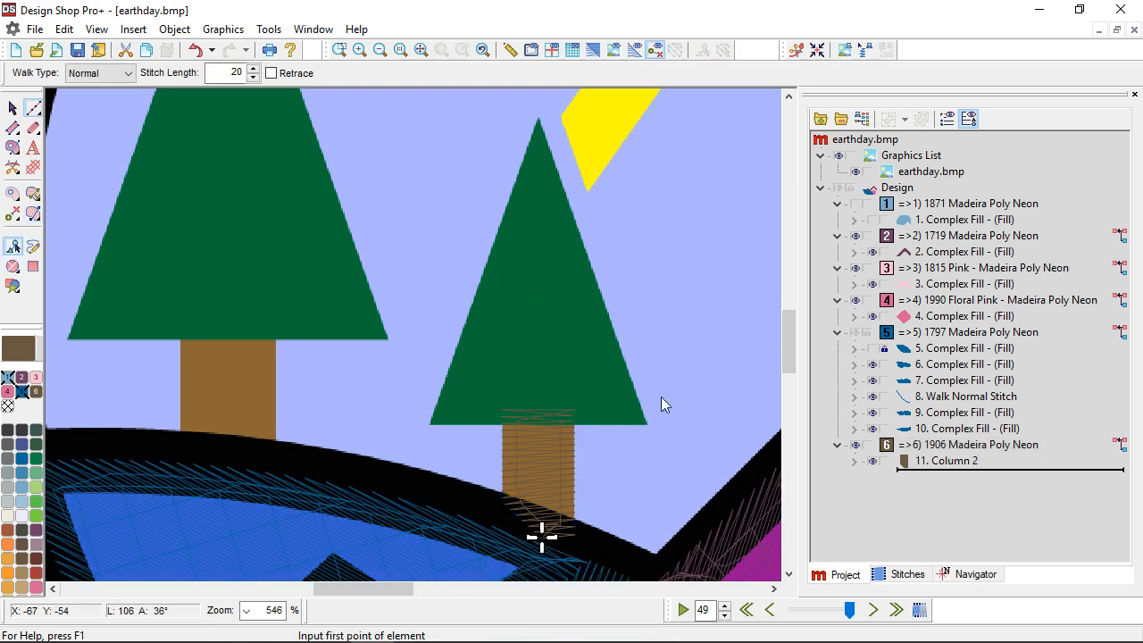
click(539, 537)
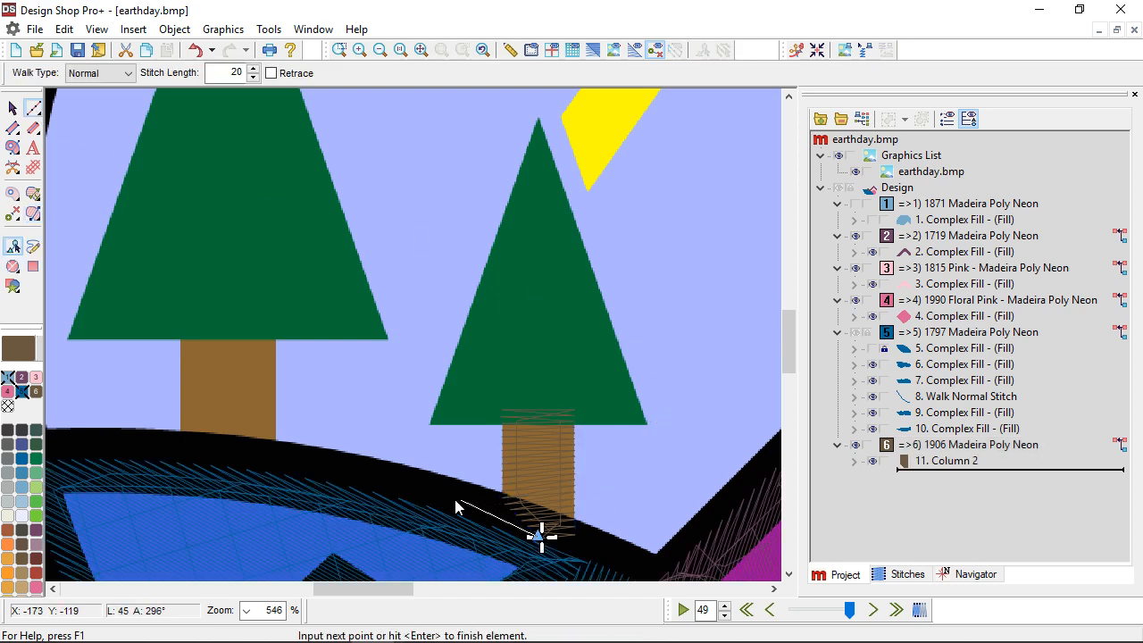
right_click(435, 493)
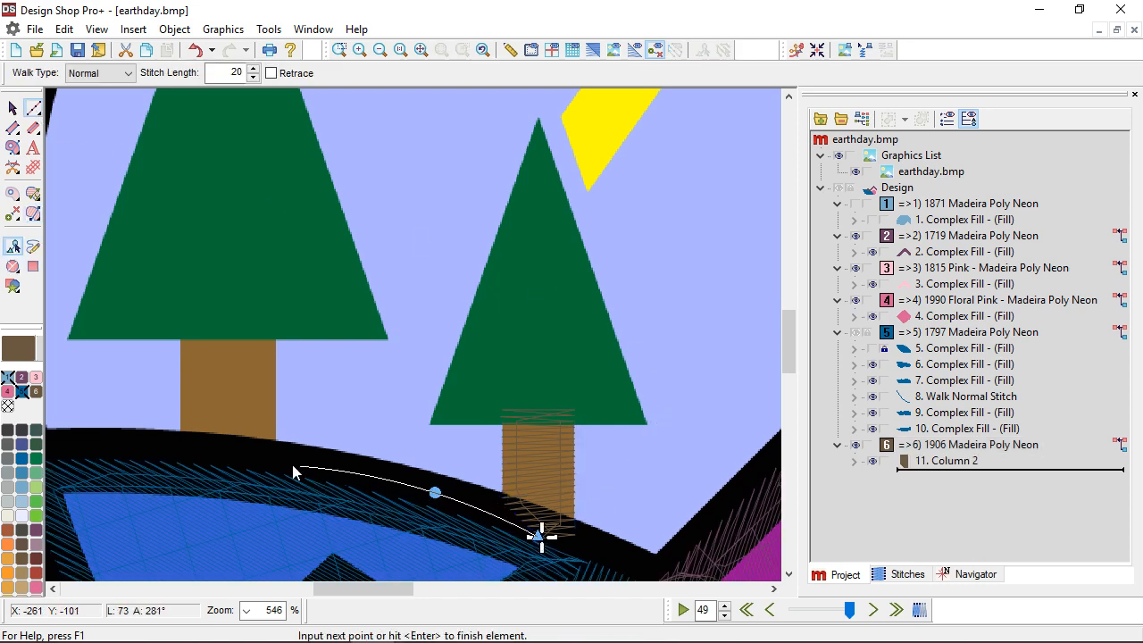
click(233, 452)
key(Return)
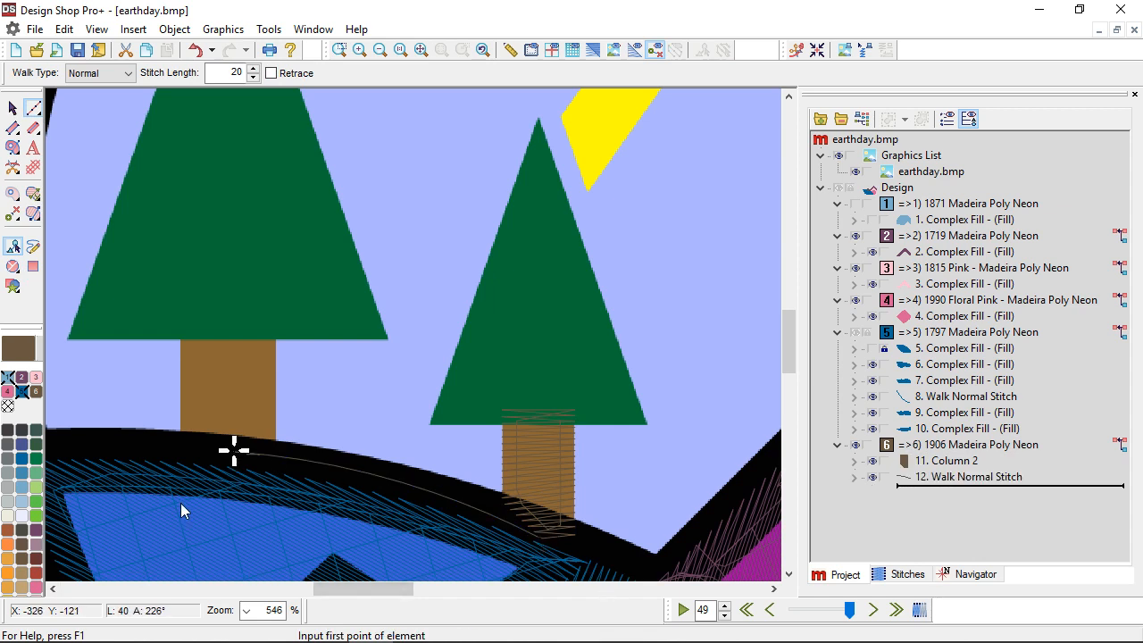
Trace the larger tree's trunk as a Column 2 satin starting at its lower-right corner, overlapping the green tree and the black band
click(15, 129)
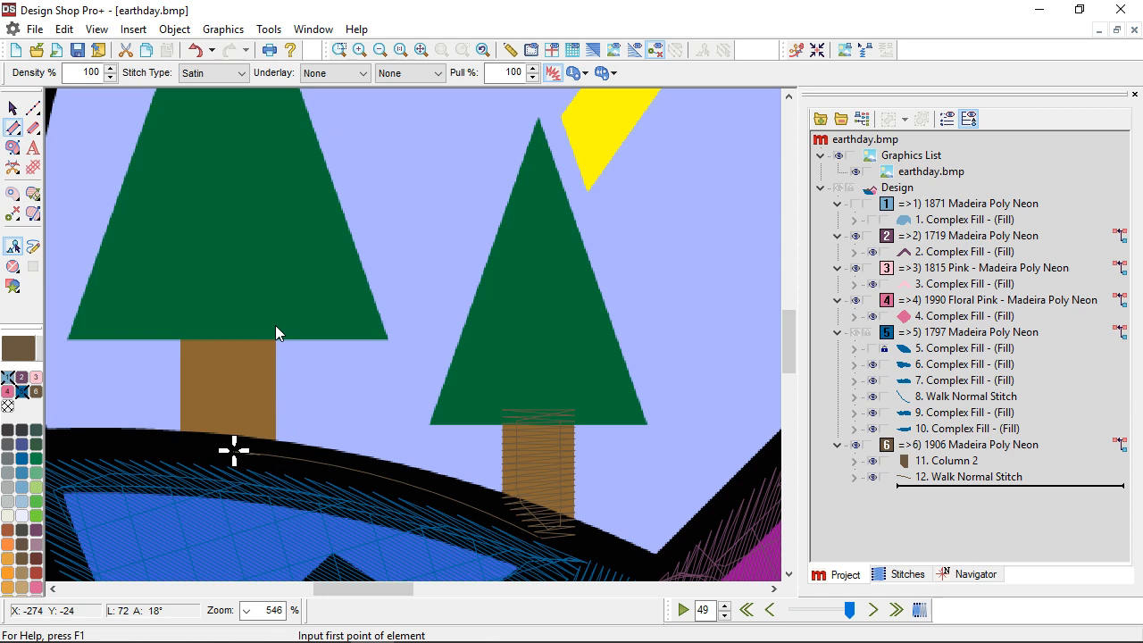
click(275, 454)
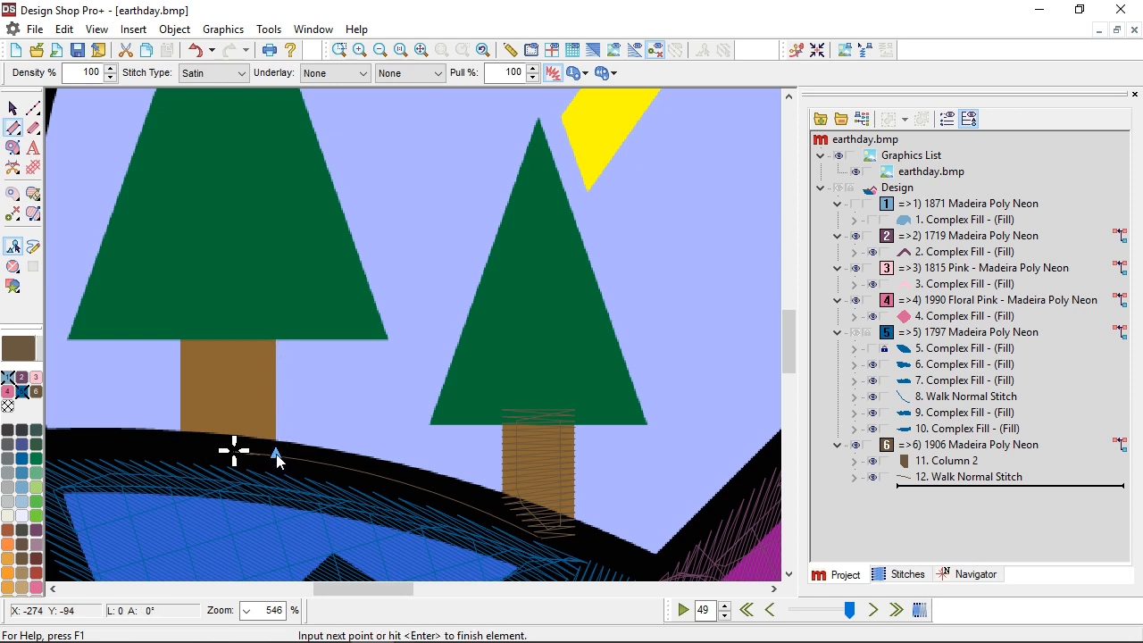
click(275, 317)
click(219, 461)
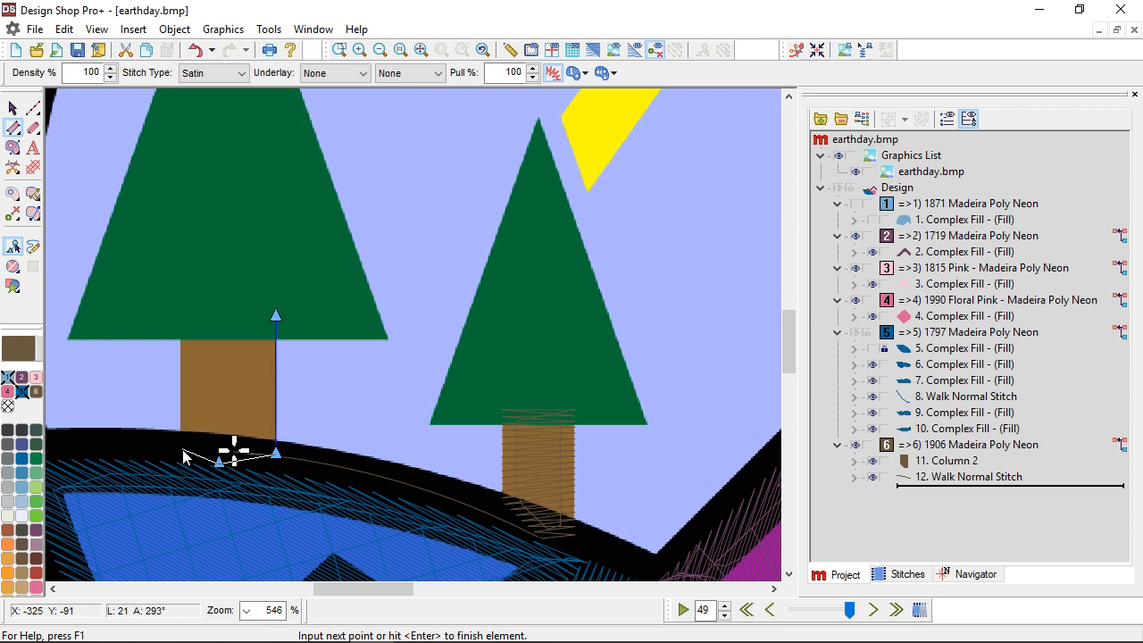
click(183, 450)
click(182, 316)
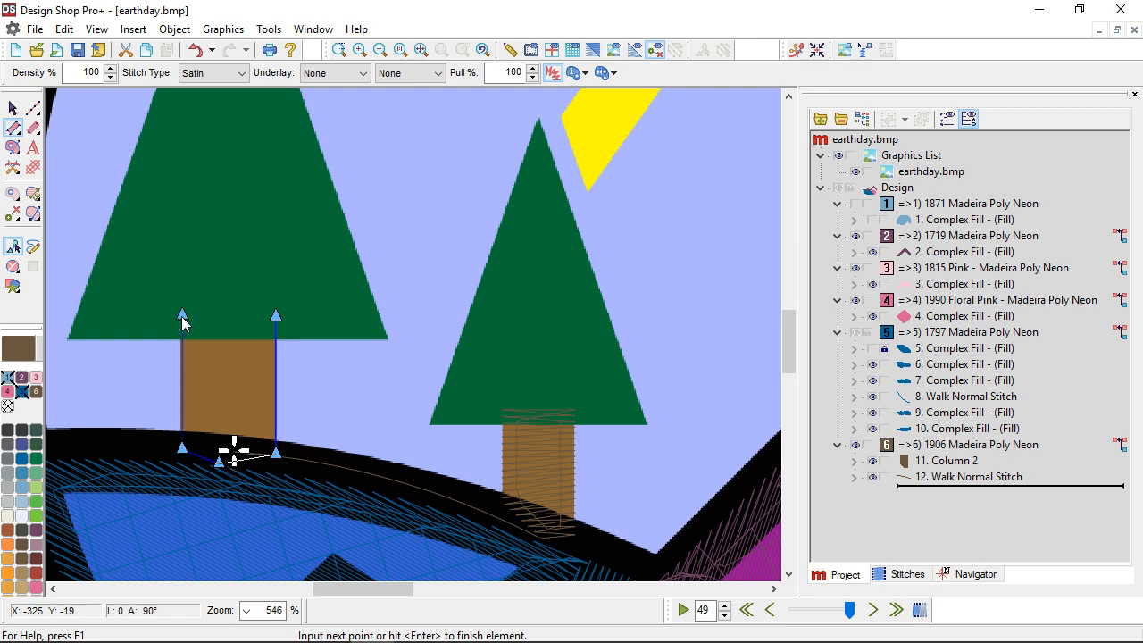
key(Return)
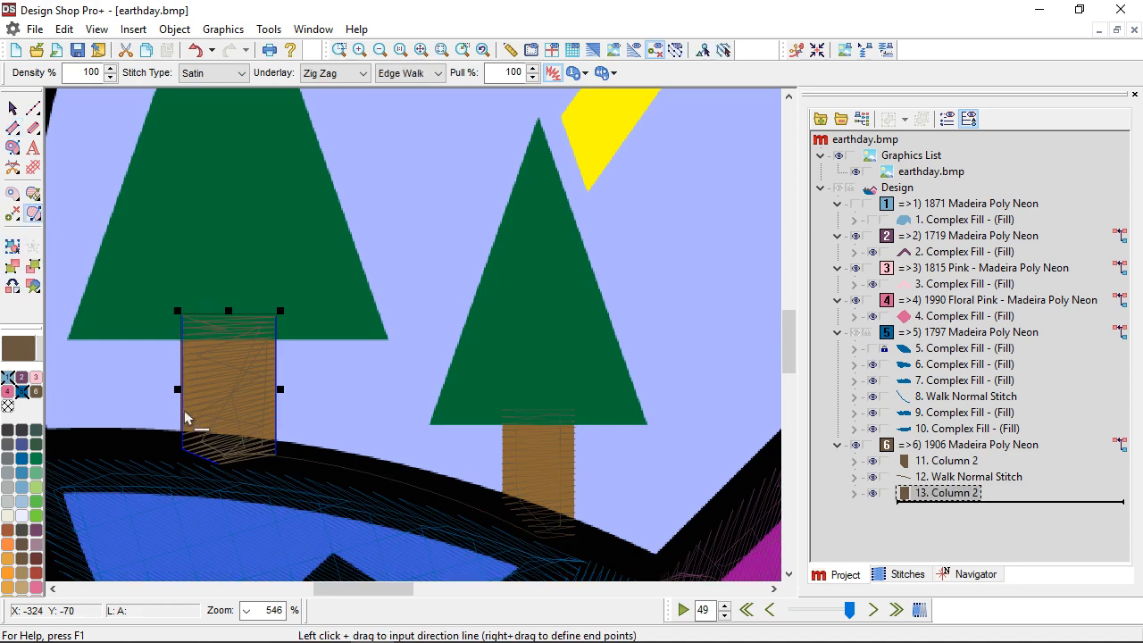
Move the connecting walk stitch's end point to the larger trunk's lower-right corner and adjust its middle curve point to follow the band
click(12, 108)
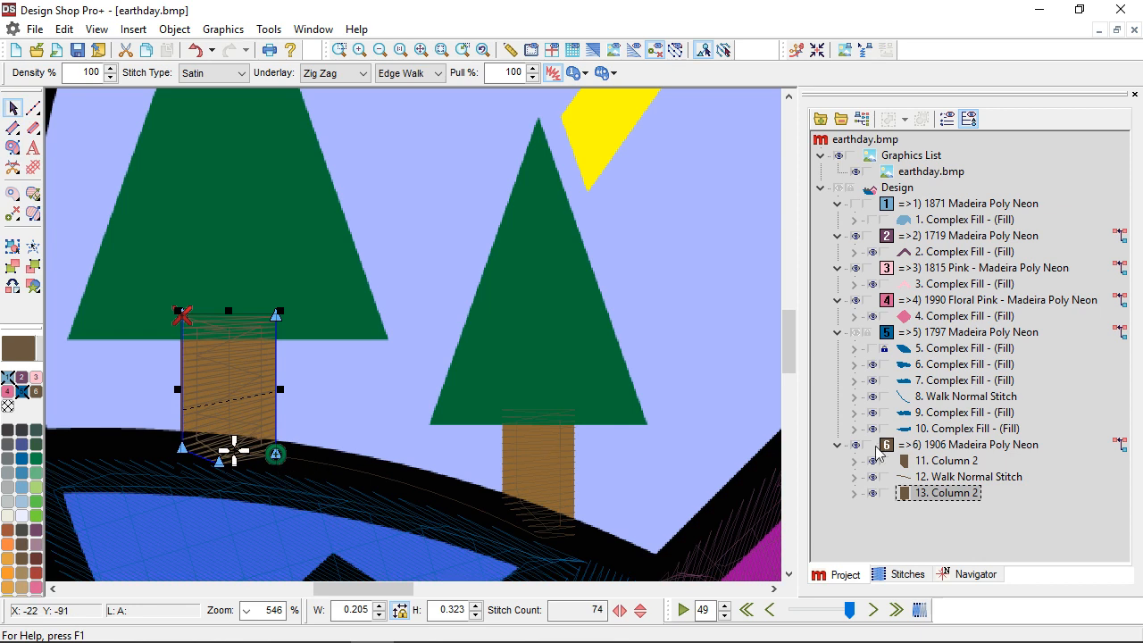
click(961, 476)
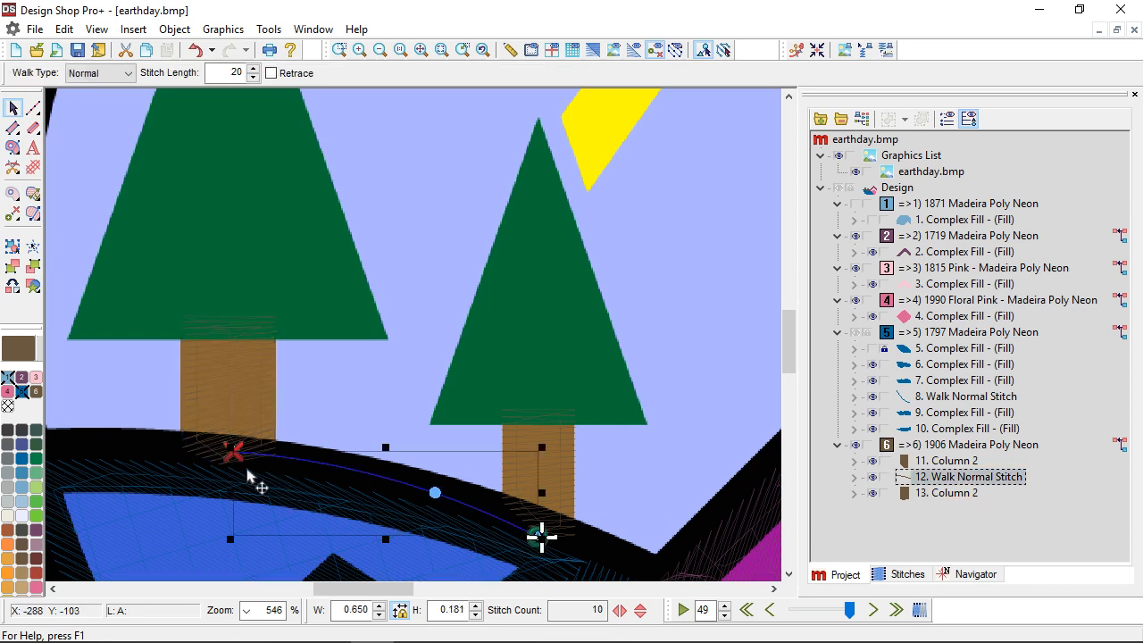
drag(235, 453, 275, 457)
click(435, 492)
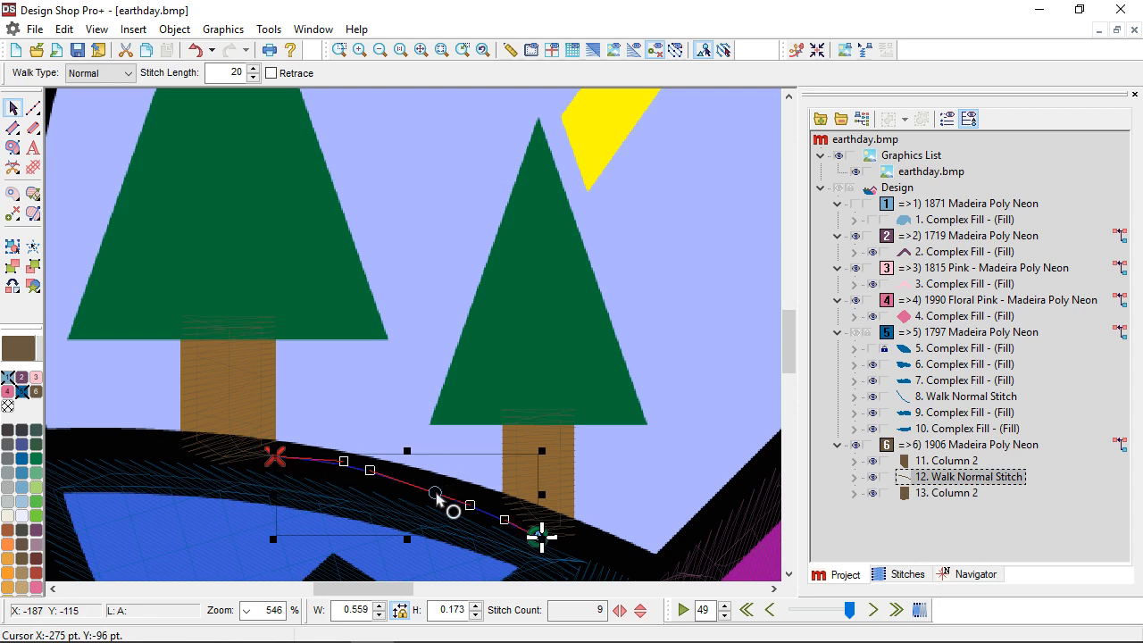
drag(436, 505, 428, 494)
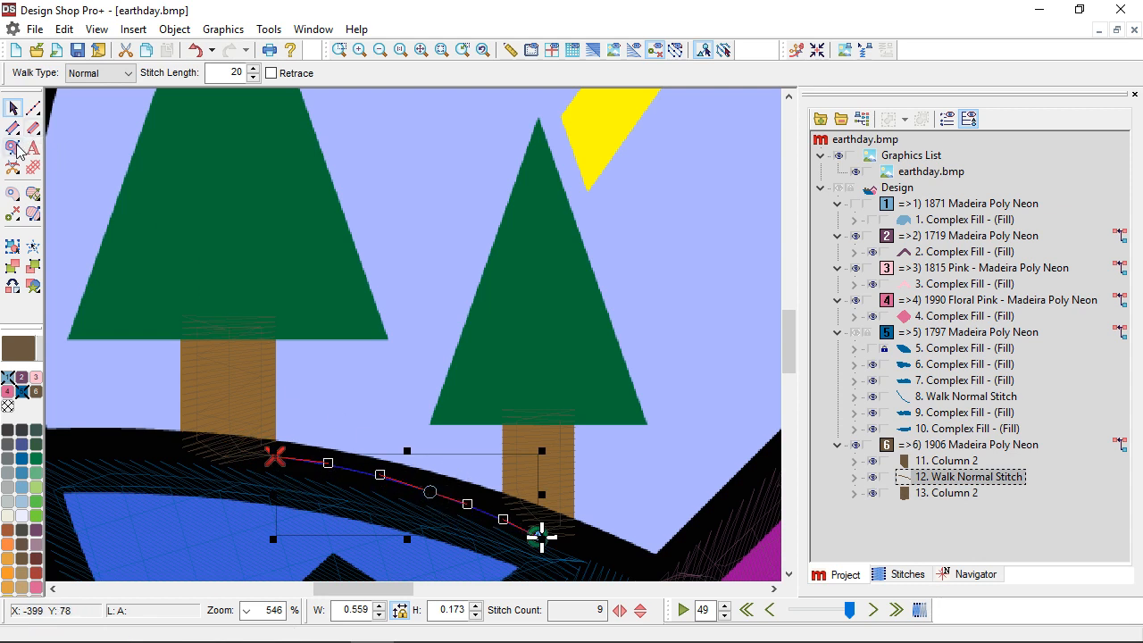
Outline the smaller green tree as a triangular Complex Fill in 1850 Madeira Poly Neon, placed after the larger trunk in the sequence
click(957, 494)
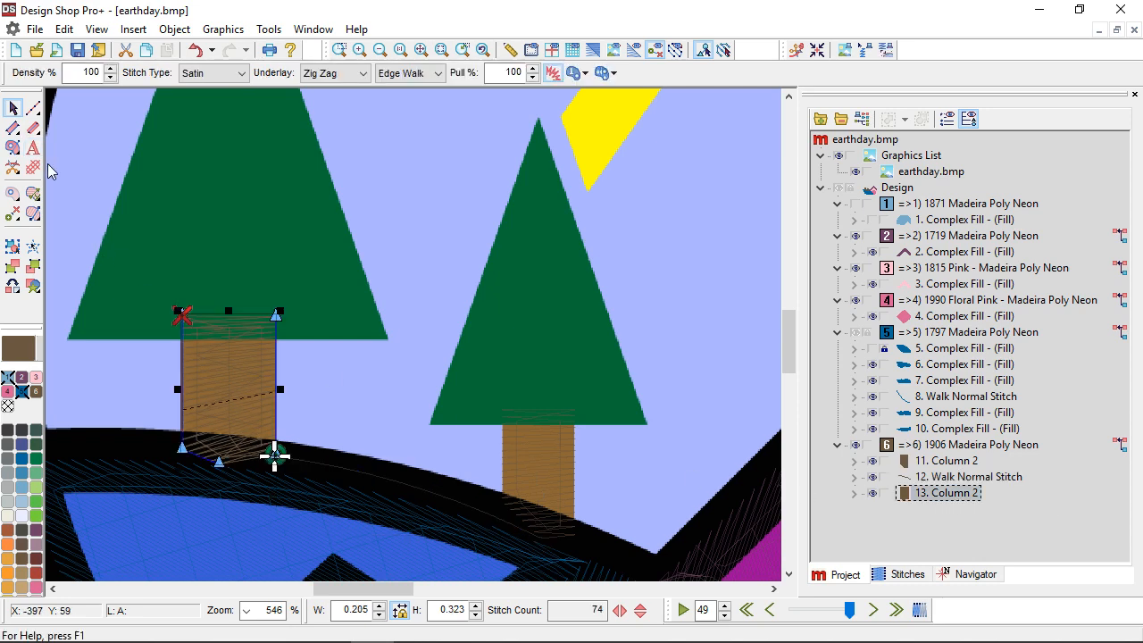
click(12, 147)
scroll(523, 382, right, 2)
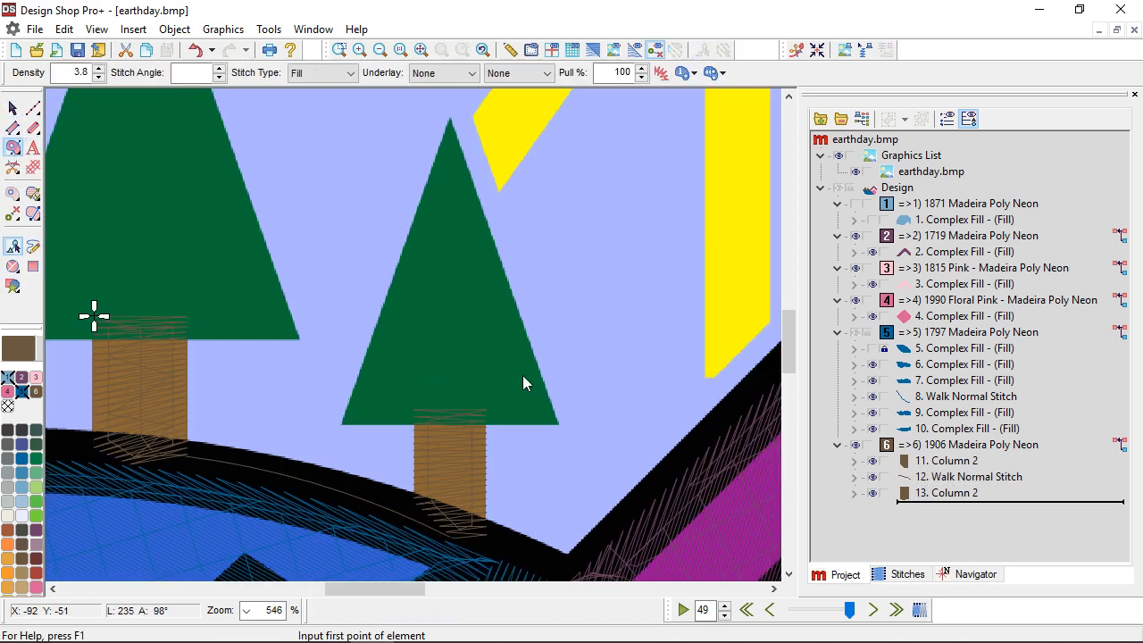
scroll(474, 446, up, 2)
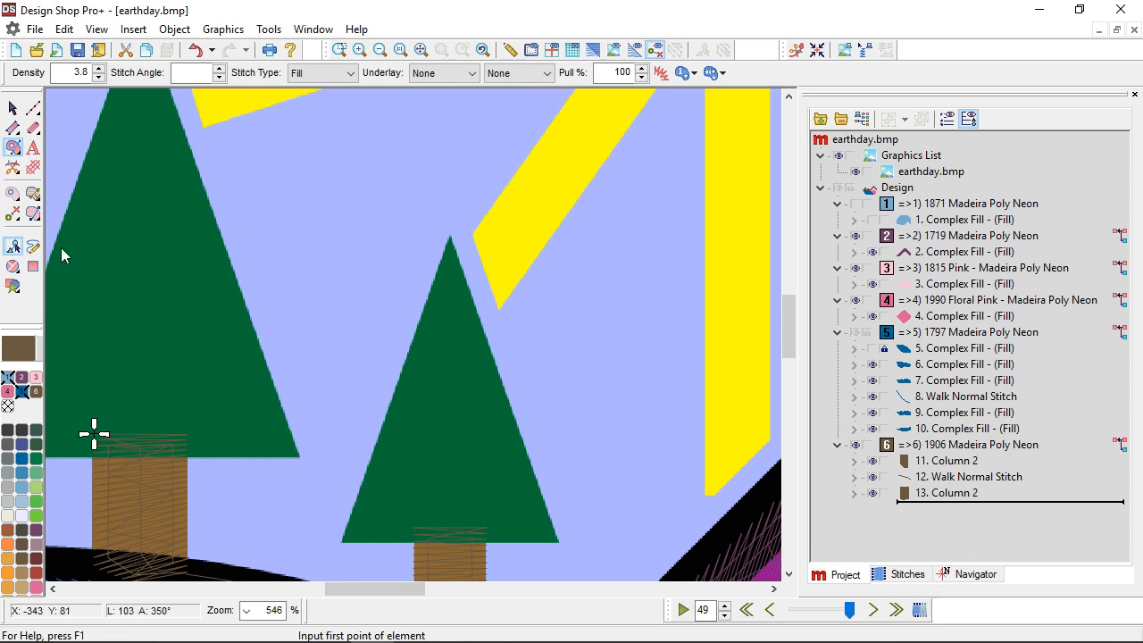
click(37, 504)
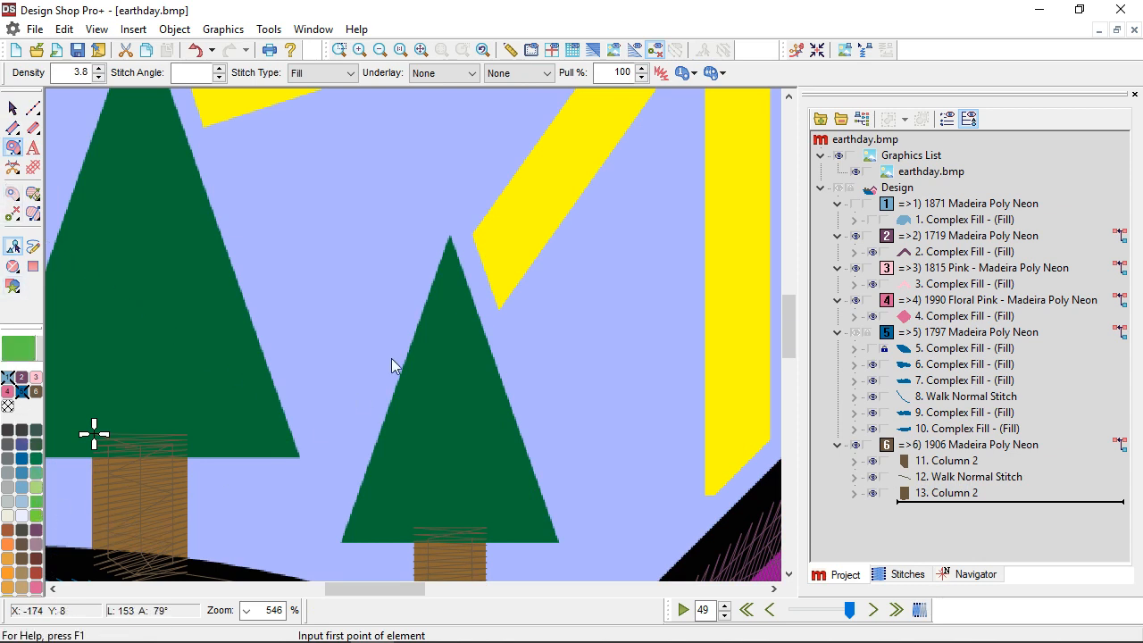
click(450, 236)
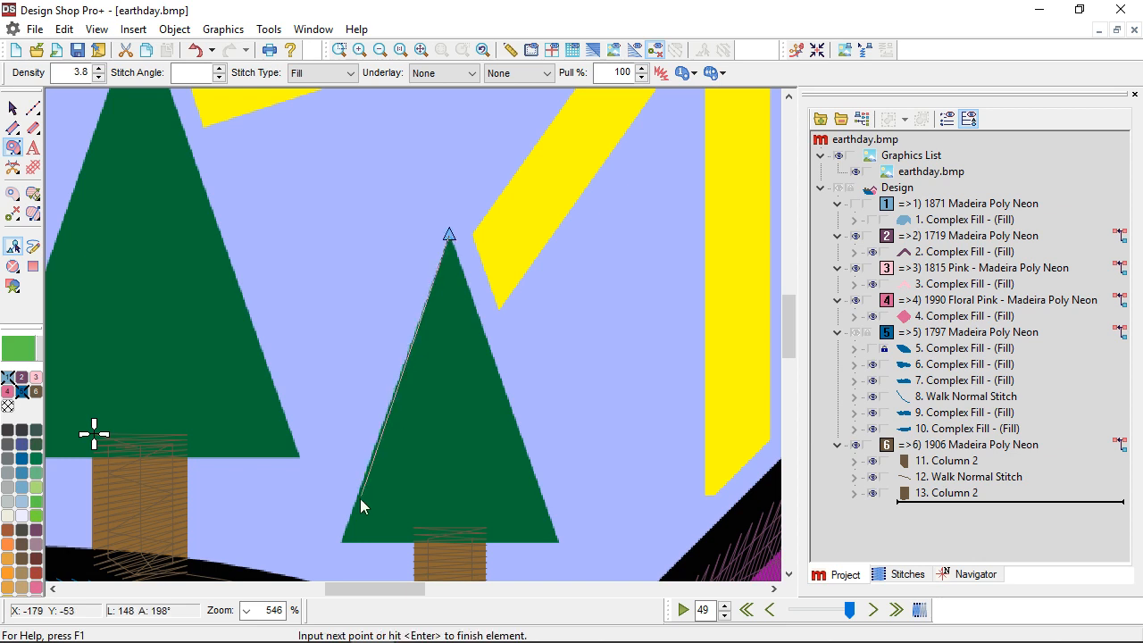
click(341, 541)
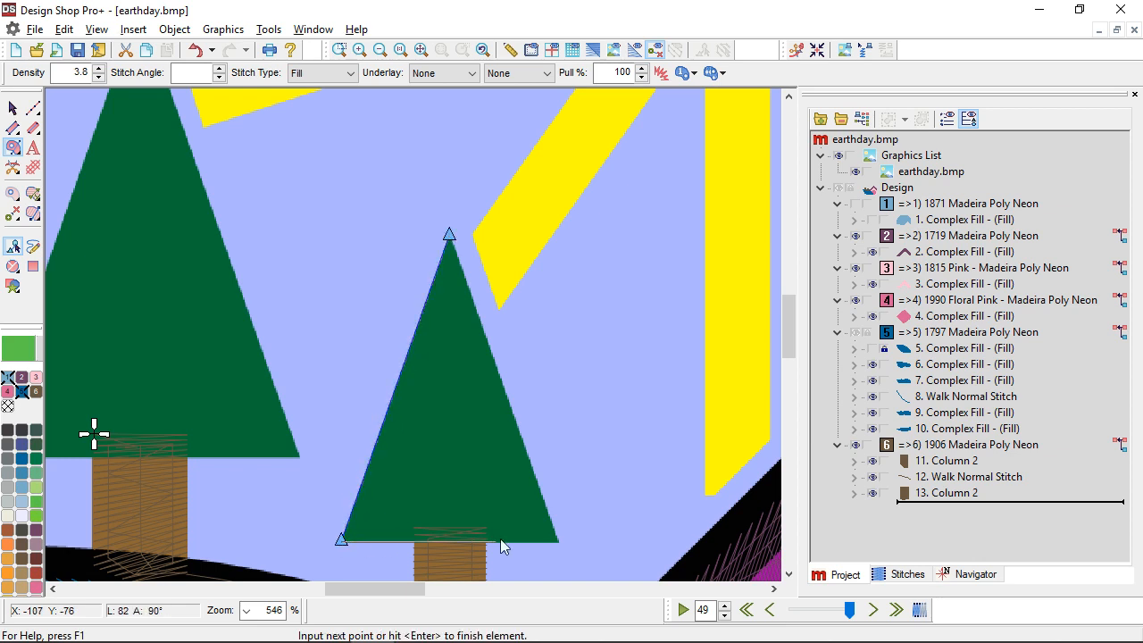
click(558, 543)
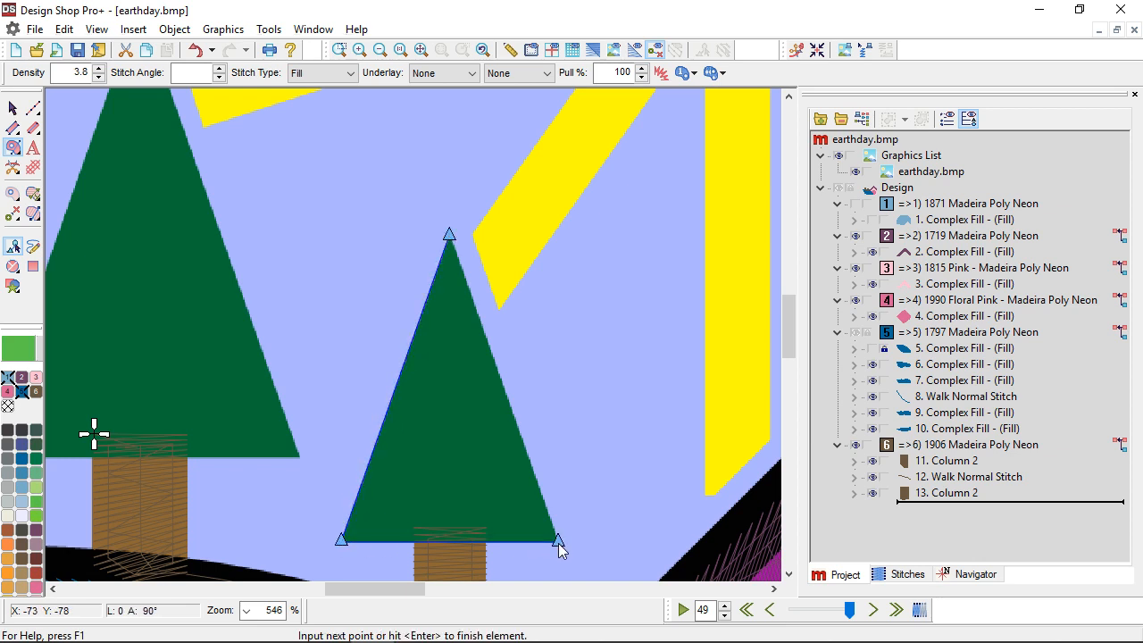
key(Return)
key(Return)
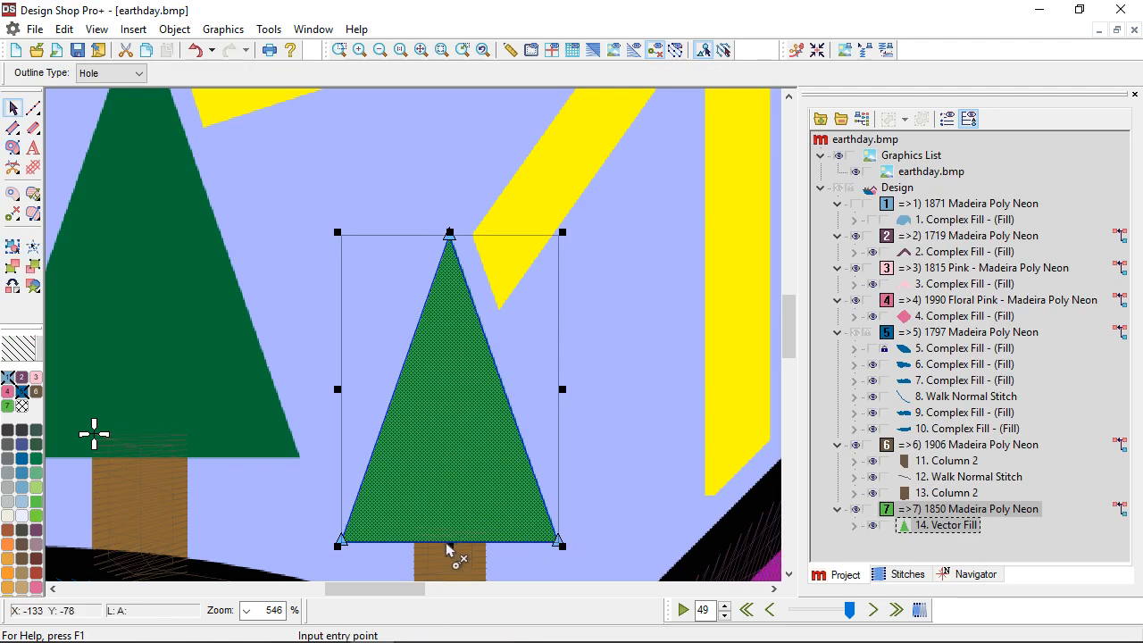
Place the small tree fill's entry point at its lower-left corner and exit point above its apex, with a stitch angle of 111°
click(328, 559)
click(492, 184)
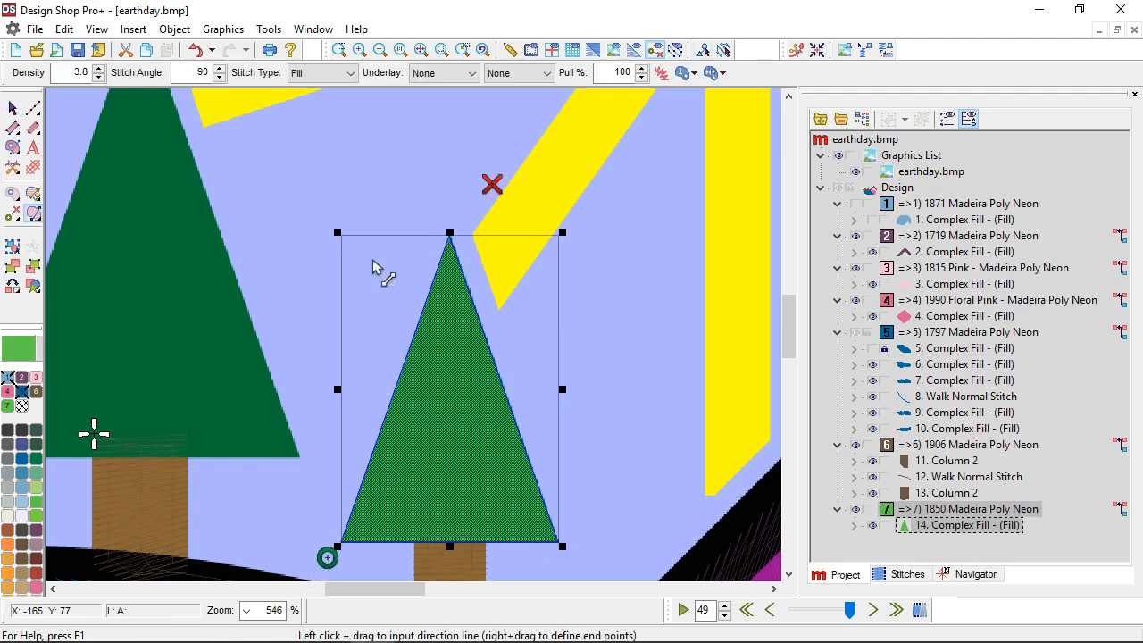
drag(359, 262, 629, 366)
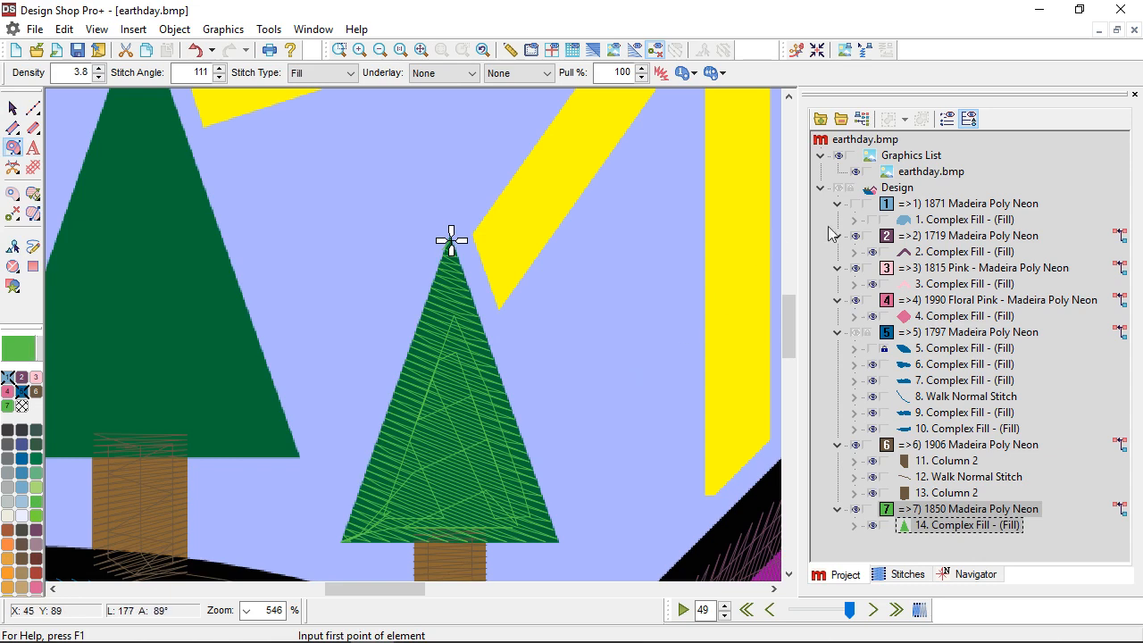
Show the sky's Complex Fill briefly to compare its stitch direction with the small tree's fill, and hide it again
click(873, 221)
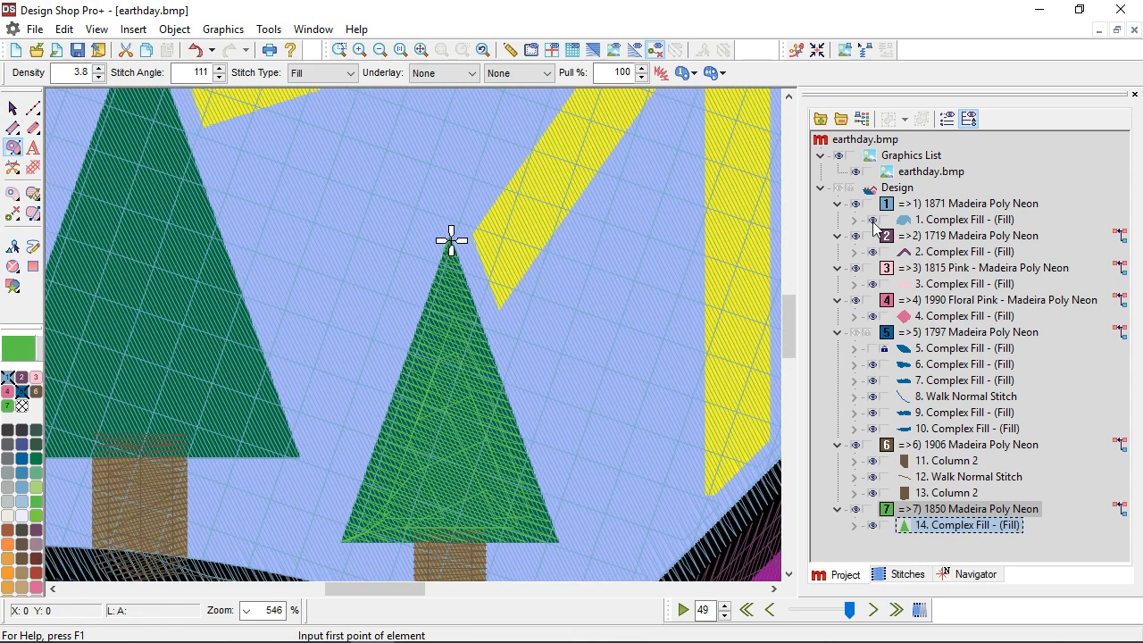
click(873, 221)
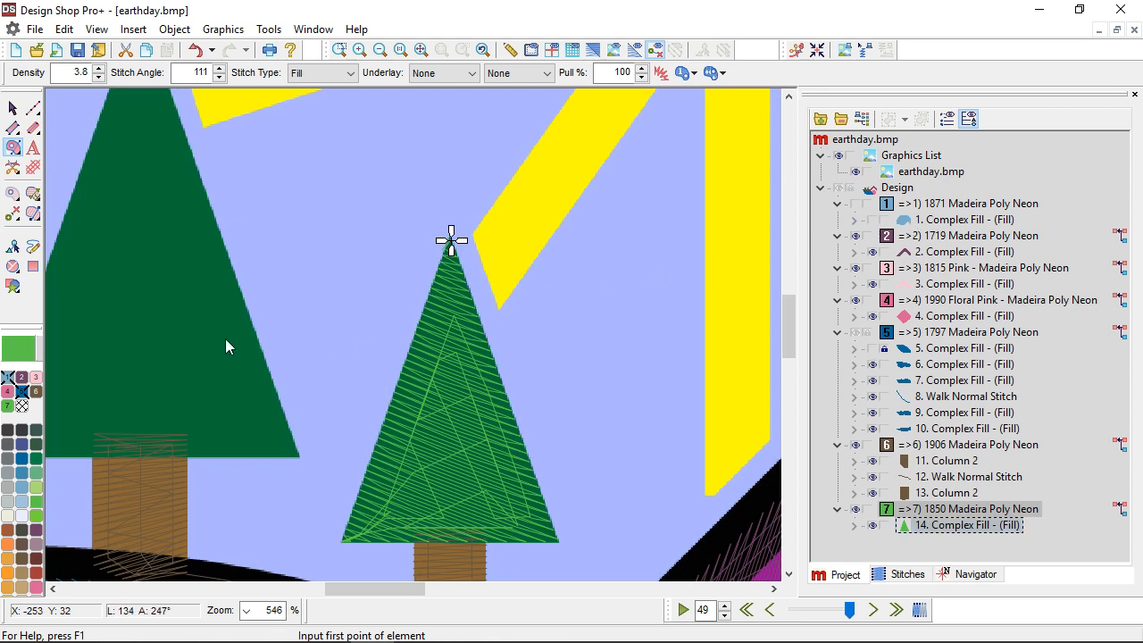
scroll(225, 339, left, 2)
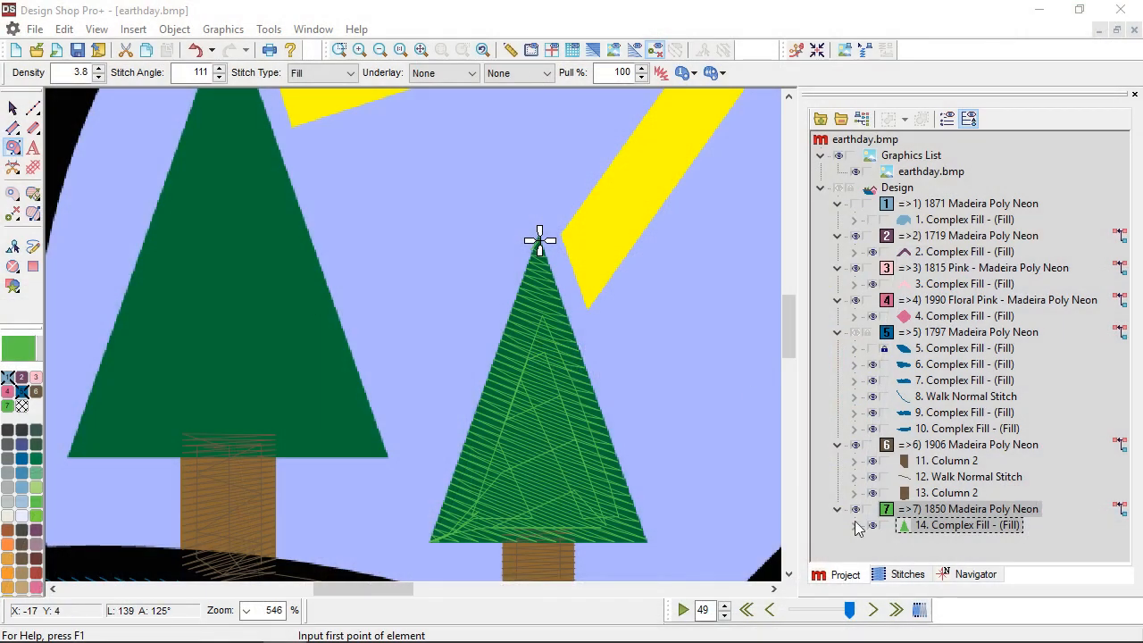
Add a trim after the small tree's fill, and outline the larger green tree as a triangular Complex Fill
click(946, 523)
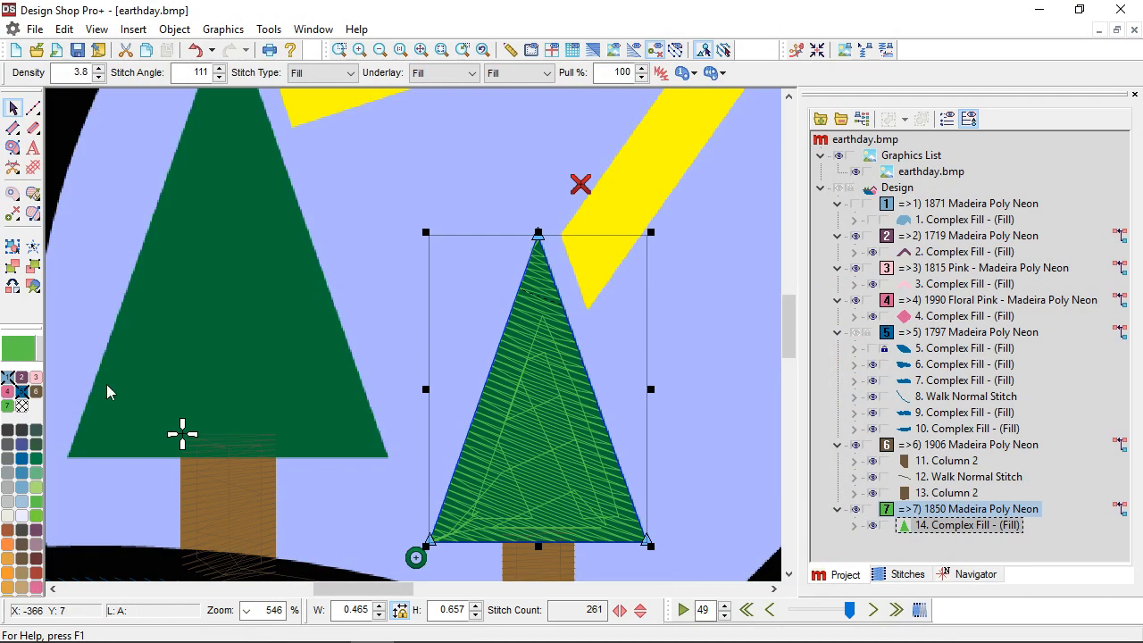
click(12, 162)
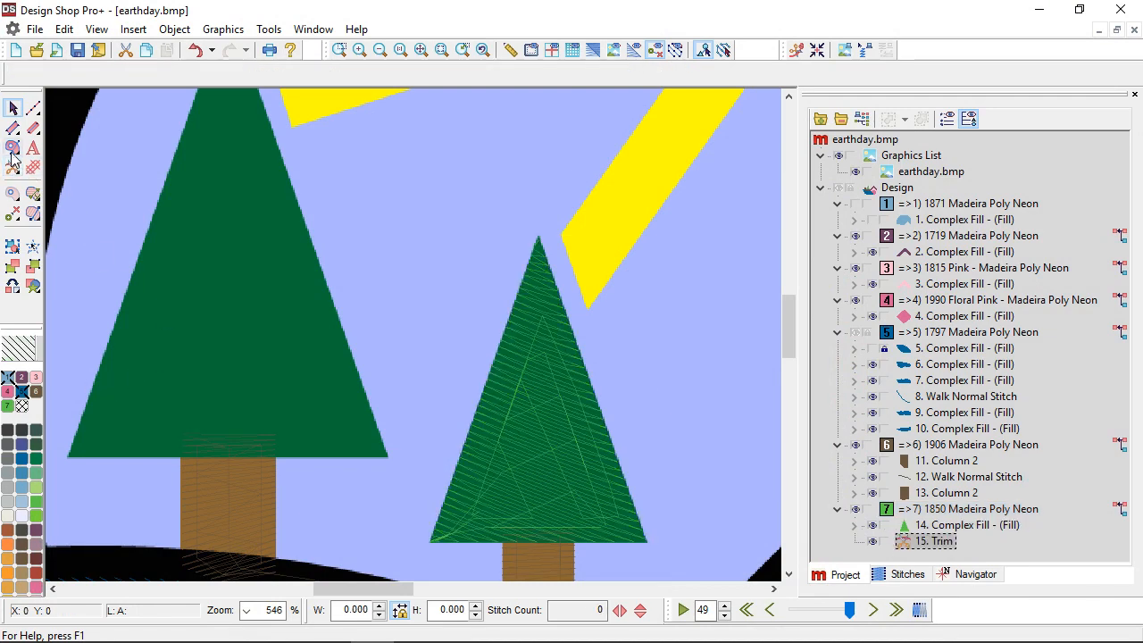
click(12, 148)
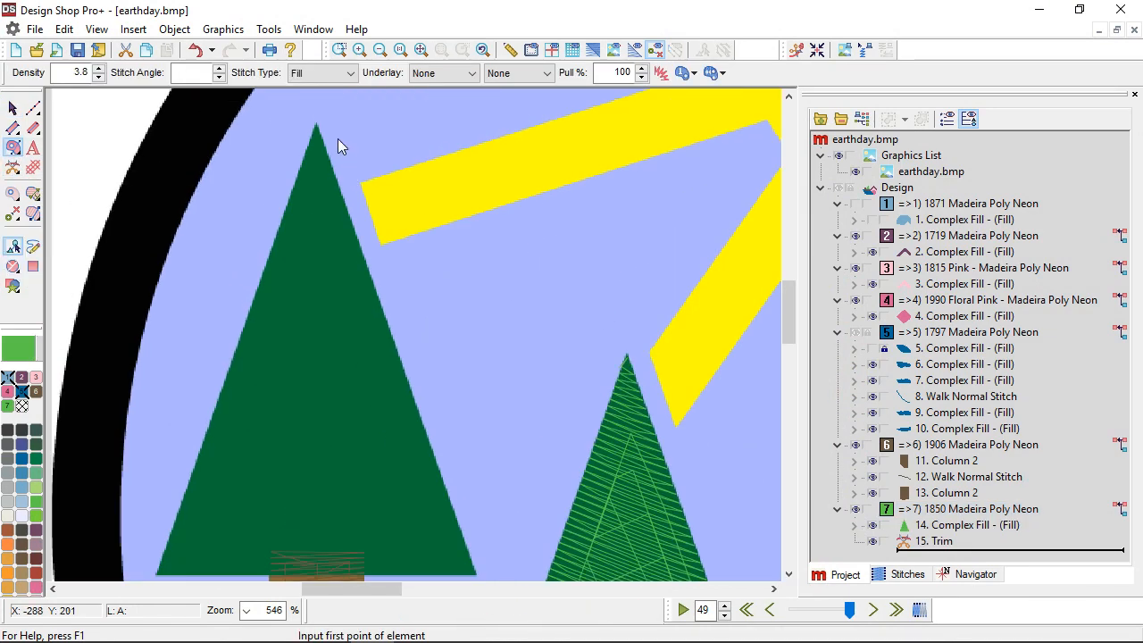
click(317, 125)
scroll(401, 268, down, 3)
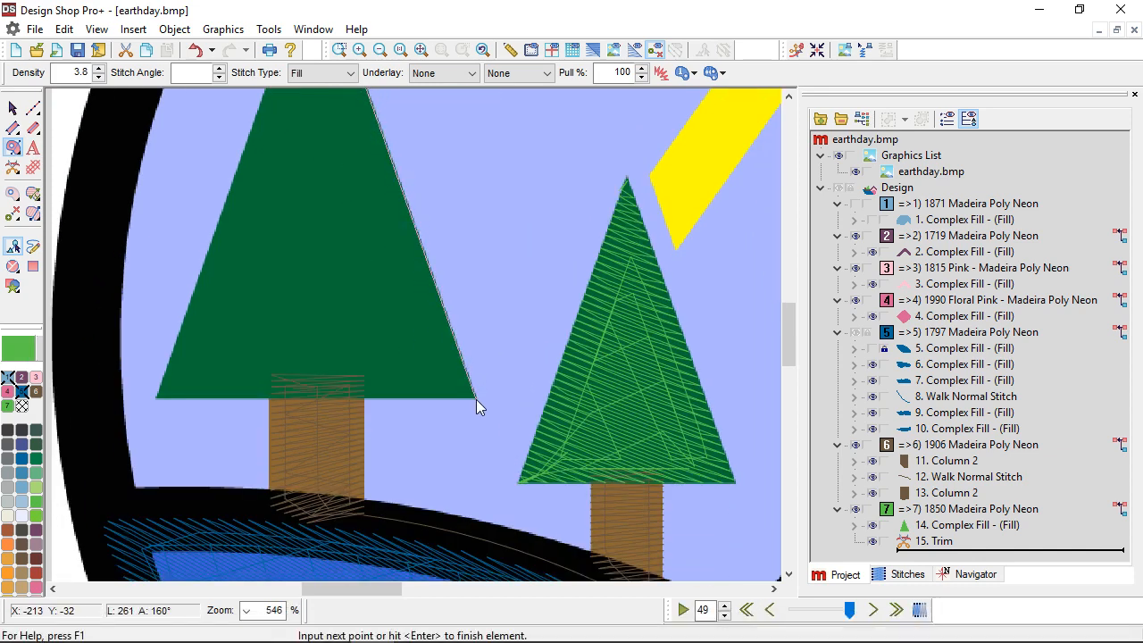
click(475, 399)
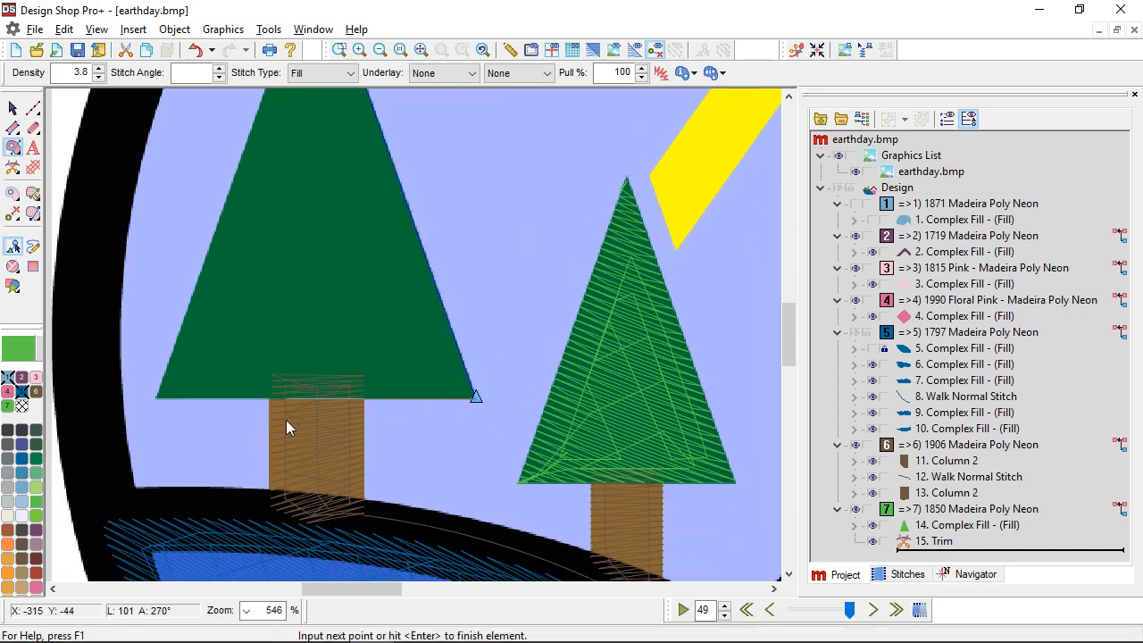
click(154, 404)
key(Return)
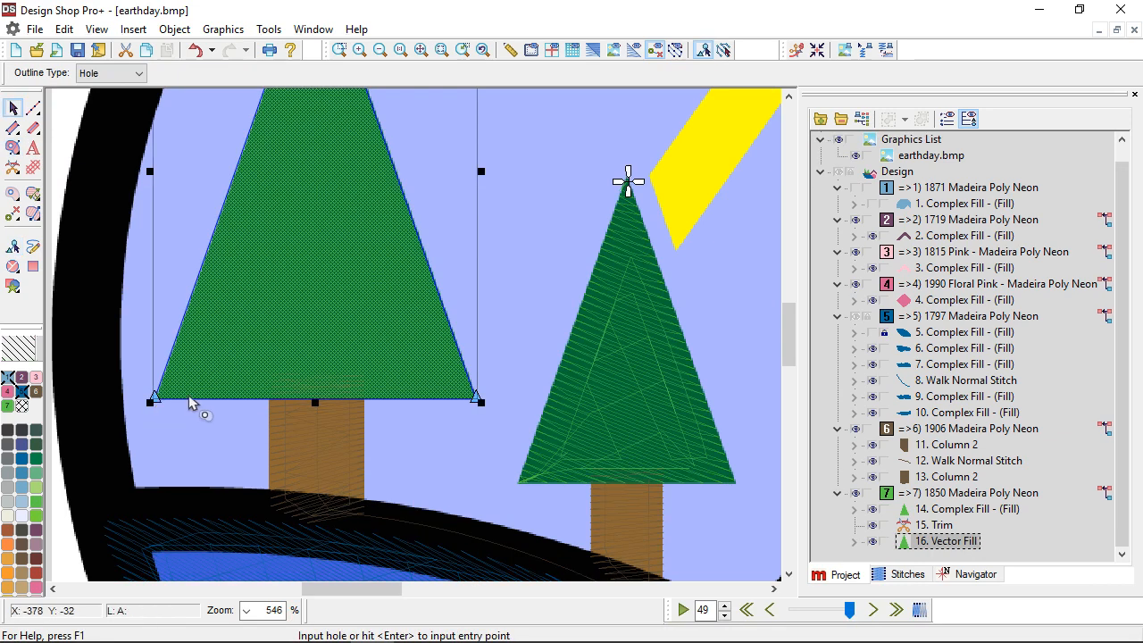
Place the larger tree fill's entry point at its lower-right corner and exit point above its apex, with a stitch angle of 257°
scroll(357, 436, up, 2)
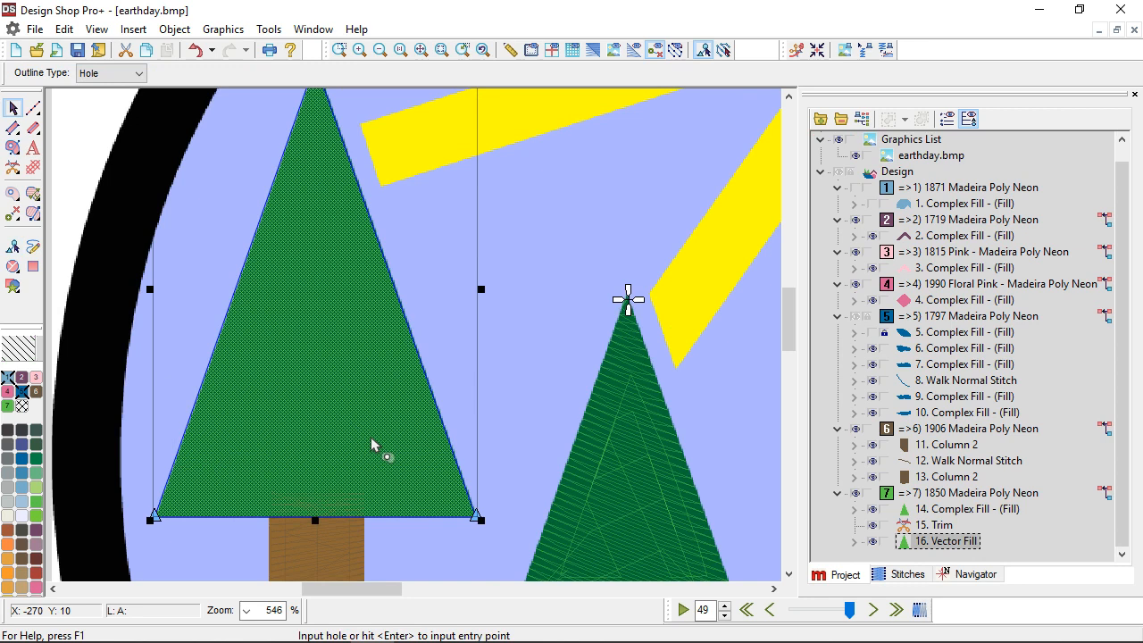
key(Return)
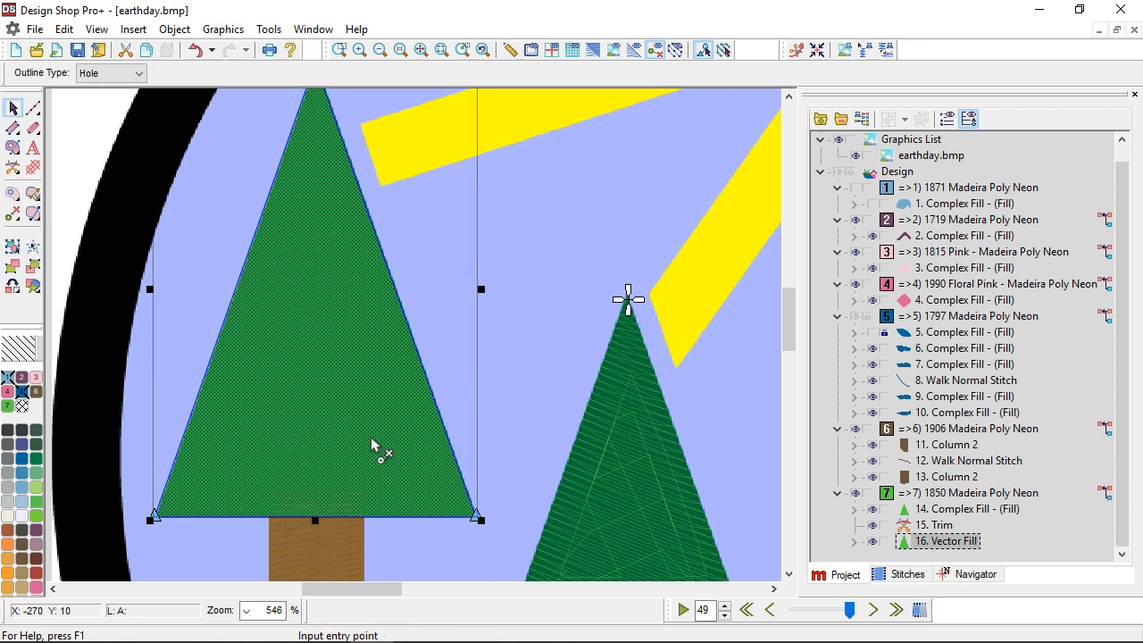
click(476, 520)
scroll(460, 491, up, 2)
click(313, 144)
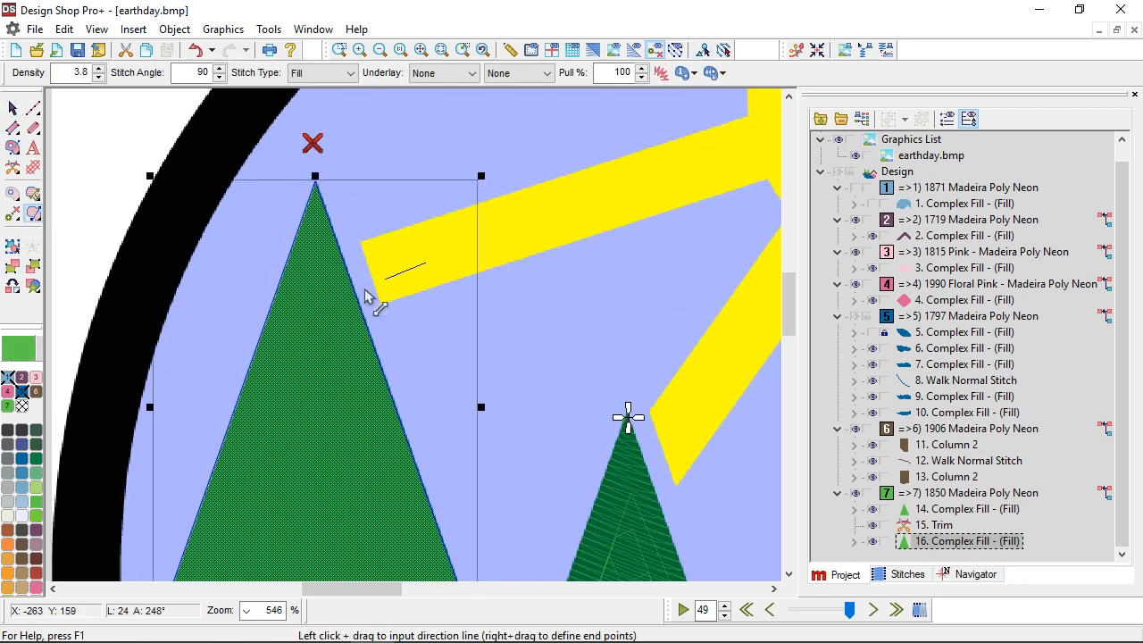
drag(366, 297, 117, 338)
scroll(625, 525, down, 3)
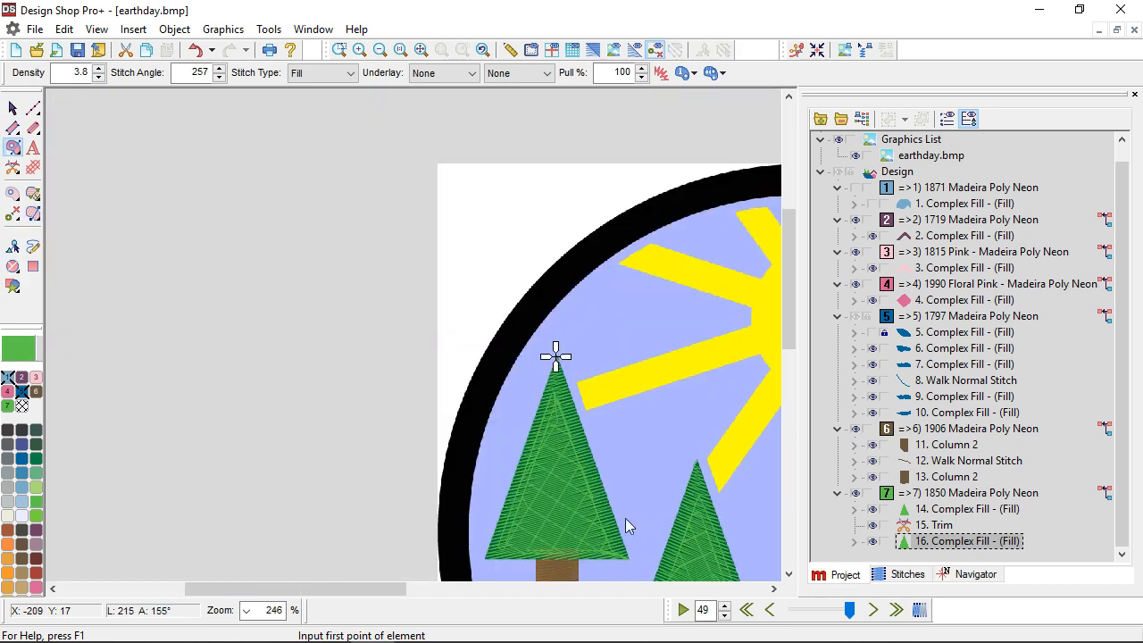
Recolor the two tree fills' color block to the darker green 1651 Madeira Poly Neon
key(Right)
key(Down)
key(Right)
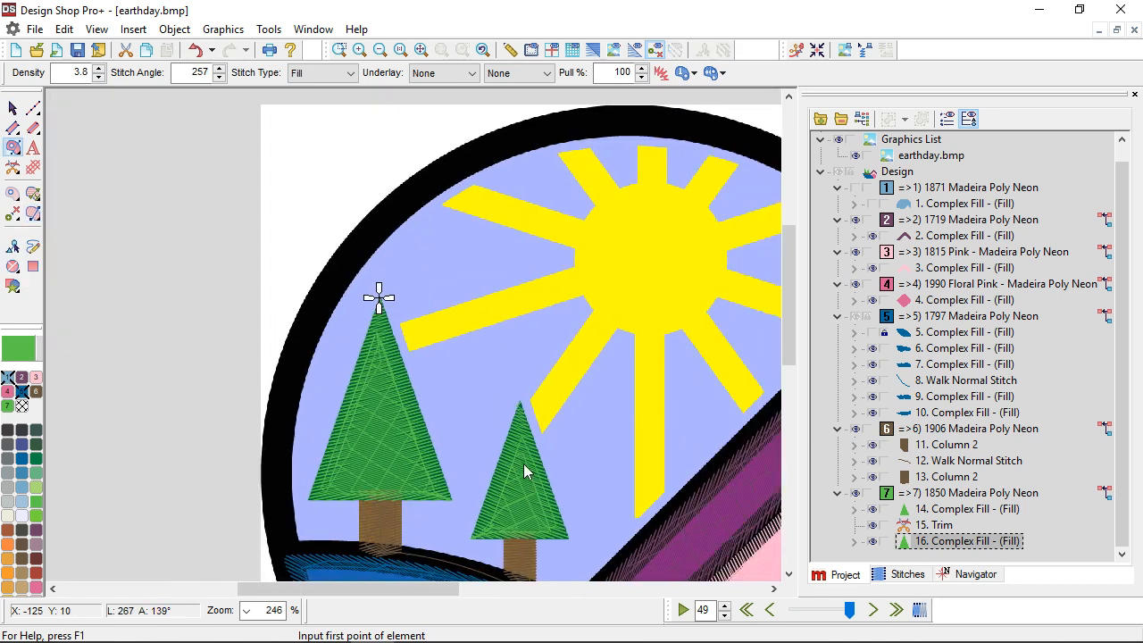
click(12, 108)
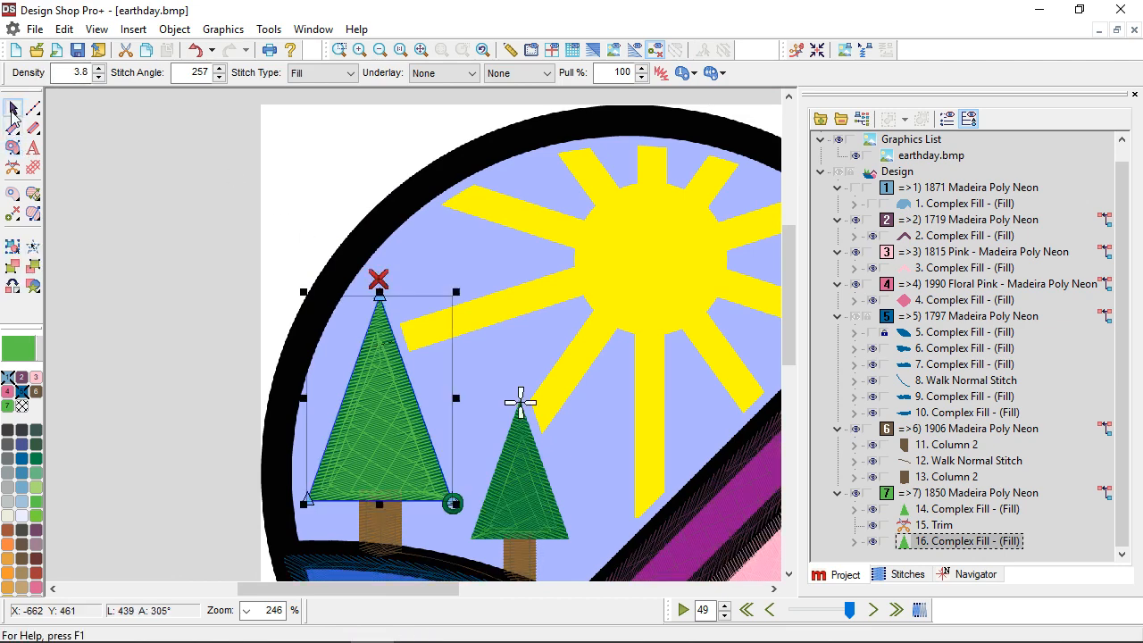
click(952, 497)
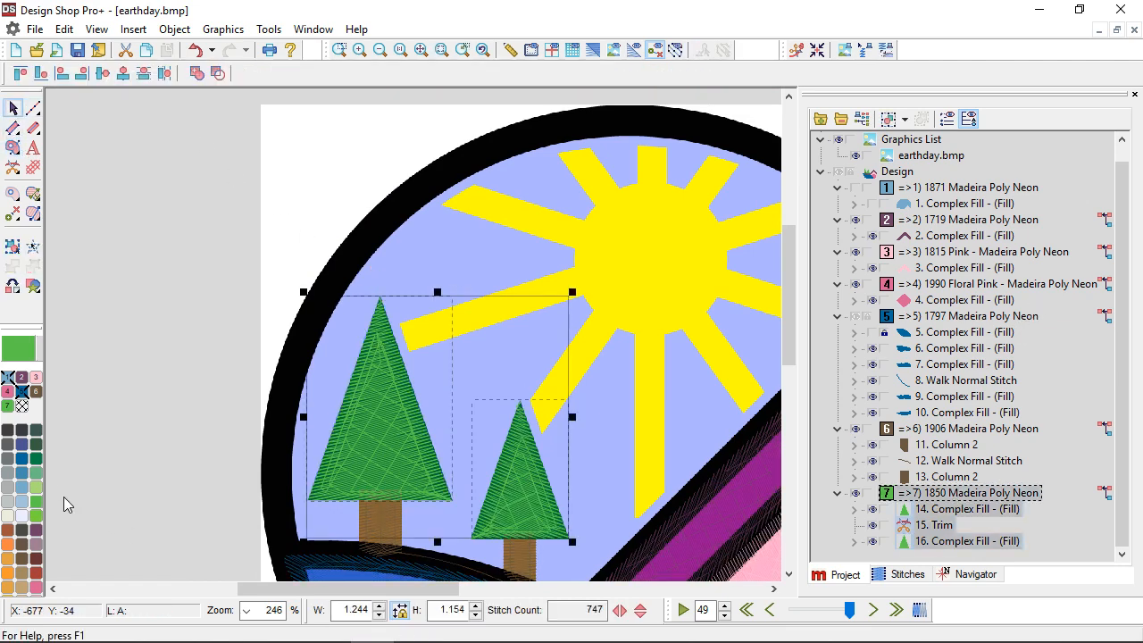
click(34, 462)
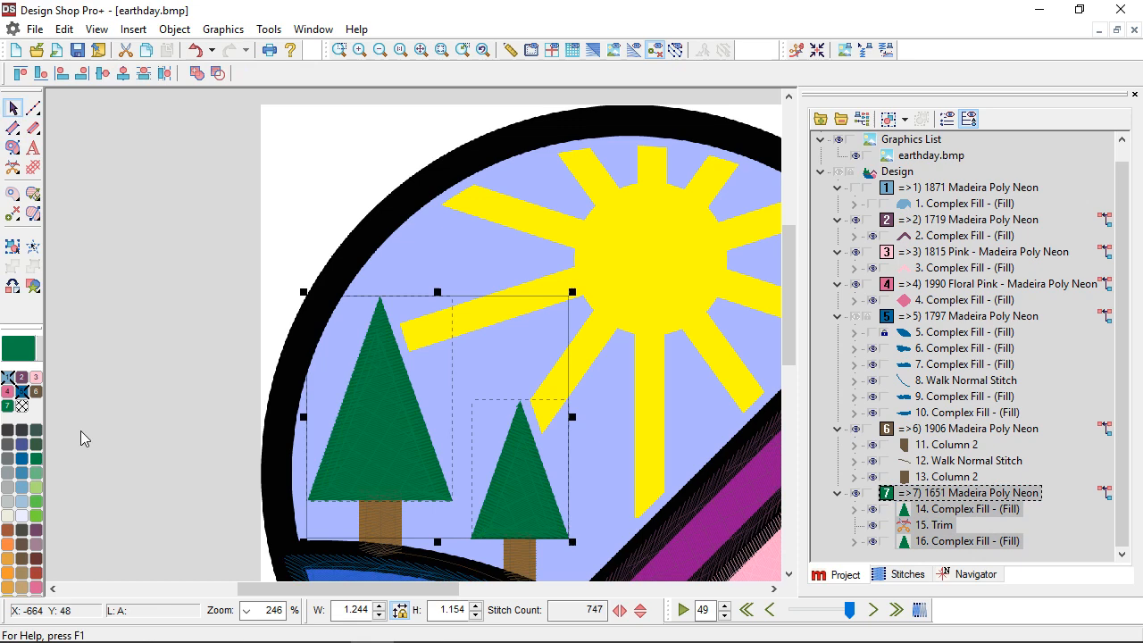
click(111, 392)
Draw a straight Walk Normal Stitch in orange 1978 Madeira Poly Neon from inside the sun down the center of its vertical lower ray
scroll(442, 442, right, 3)
scroll(438, 454, right, 3)
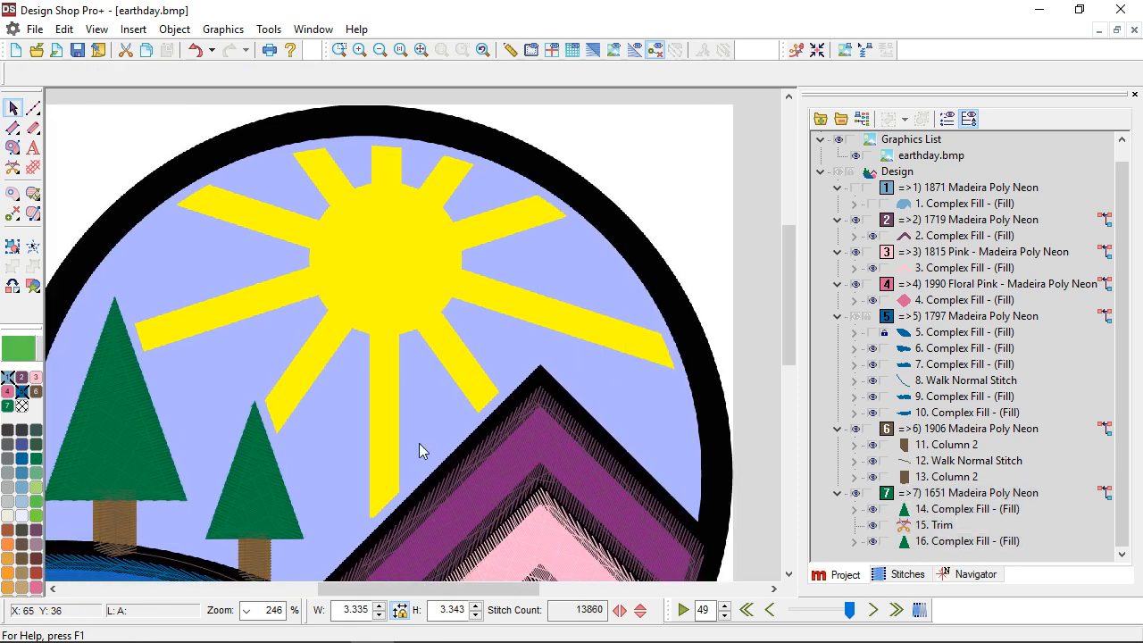
click(15, 131)
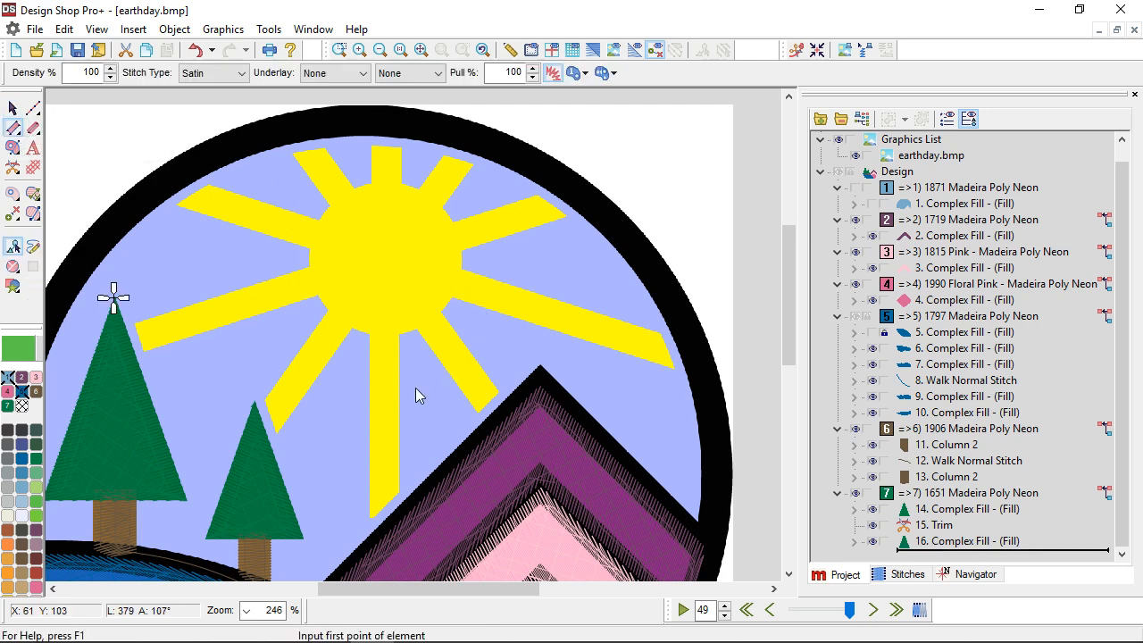
scroll(383, 349, up, 1)
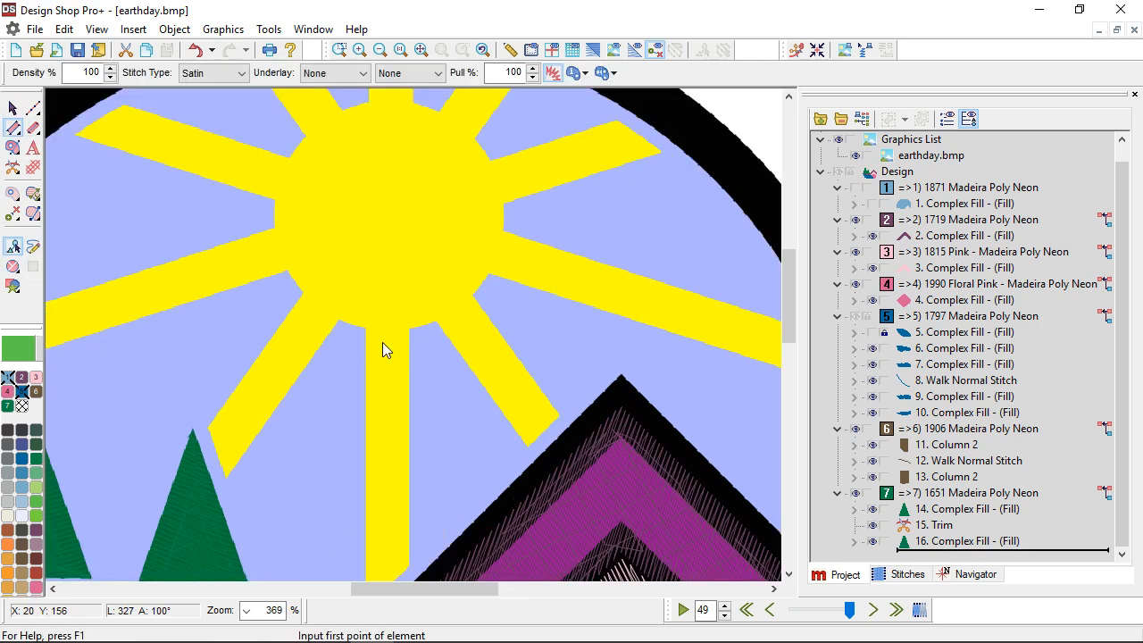
scroll(378, 360, up, 1)
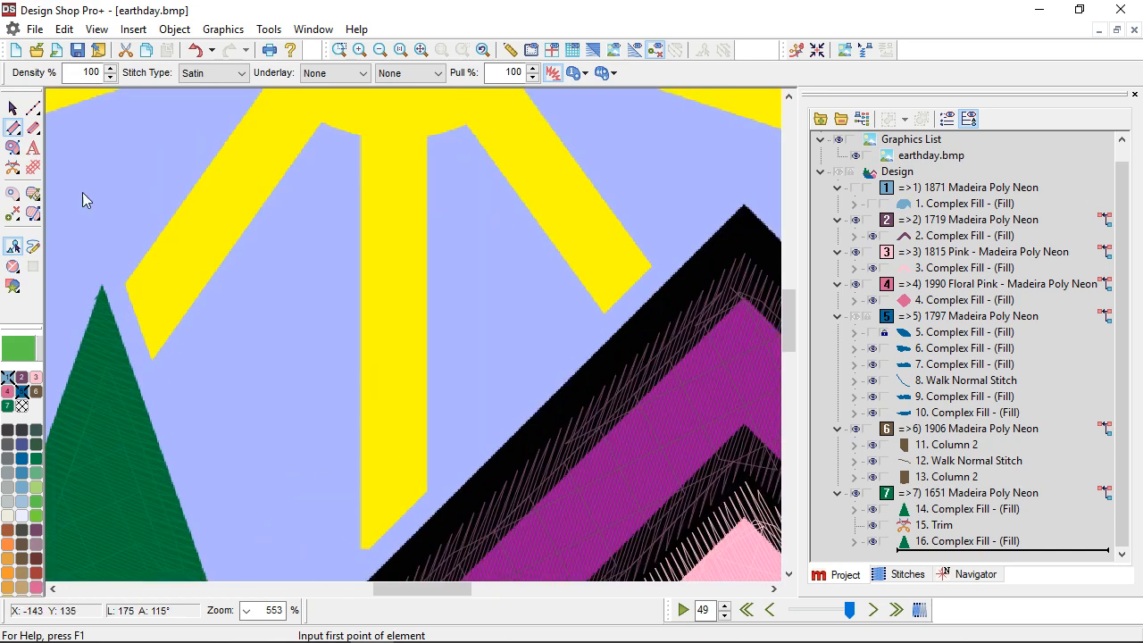
click(35, 109)
scroll(398, 155, up, 1)
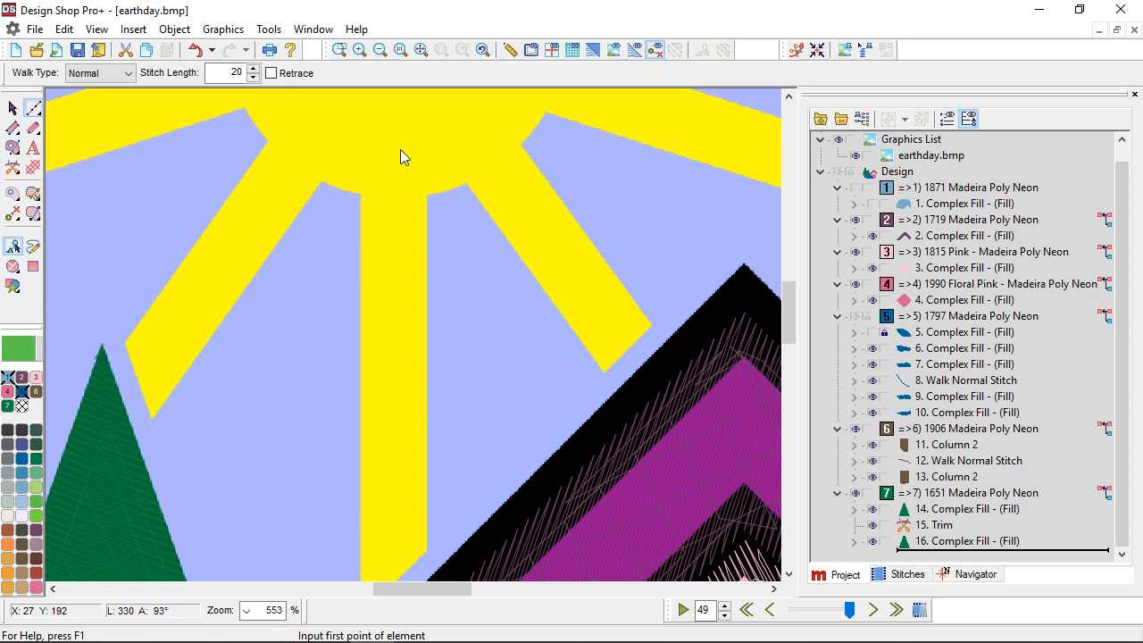
click(400, 150)
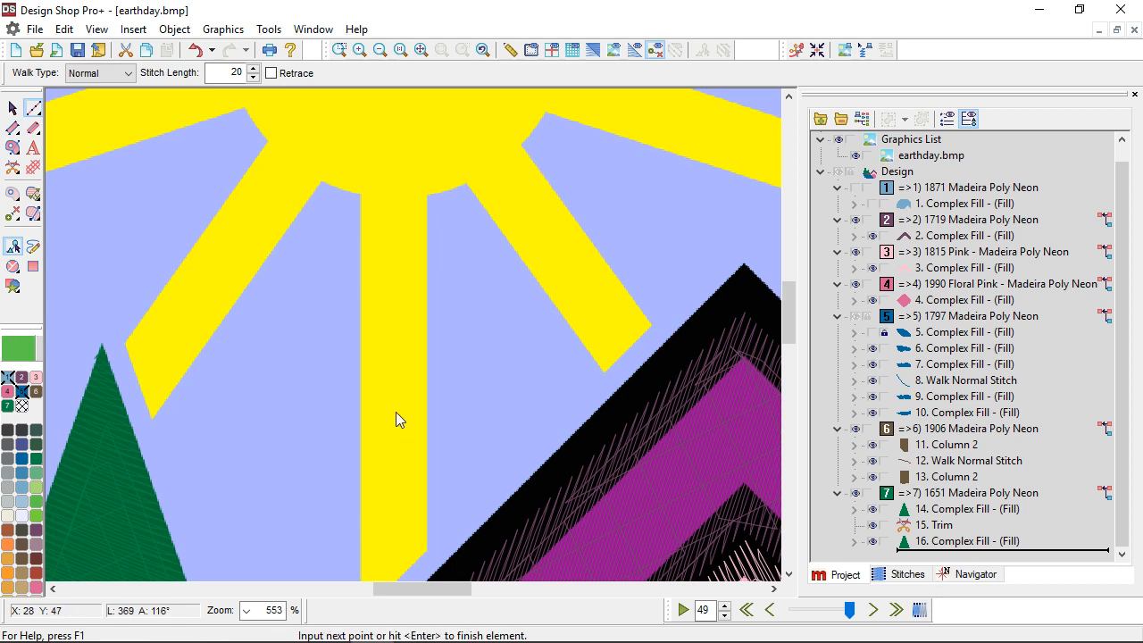
click(7, 558)
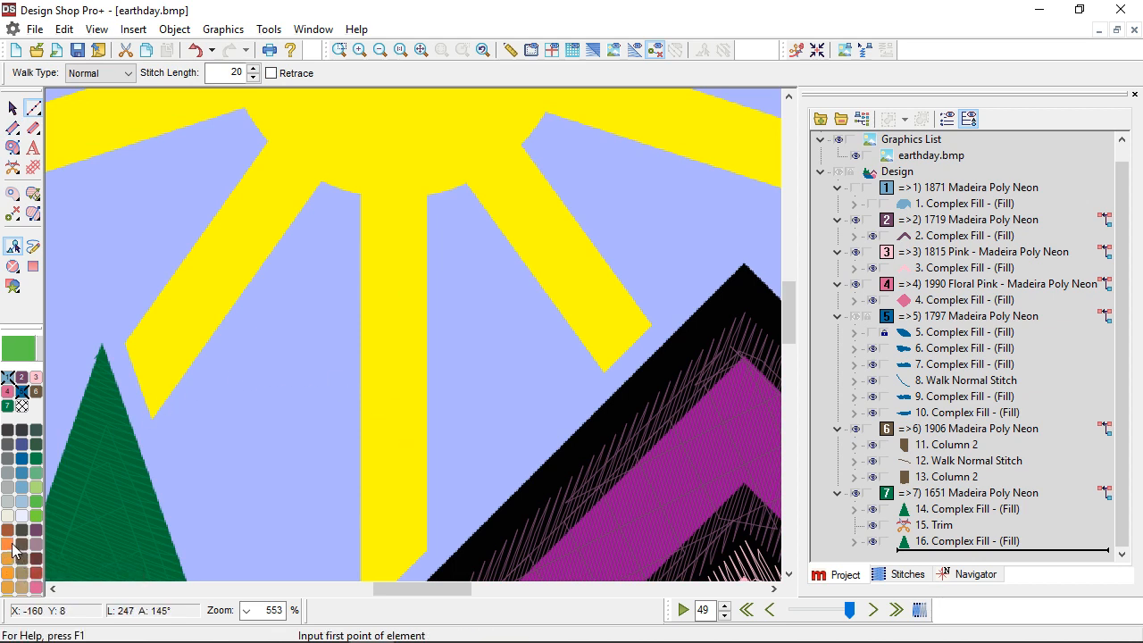
click(396, 157)
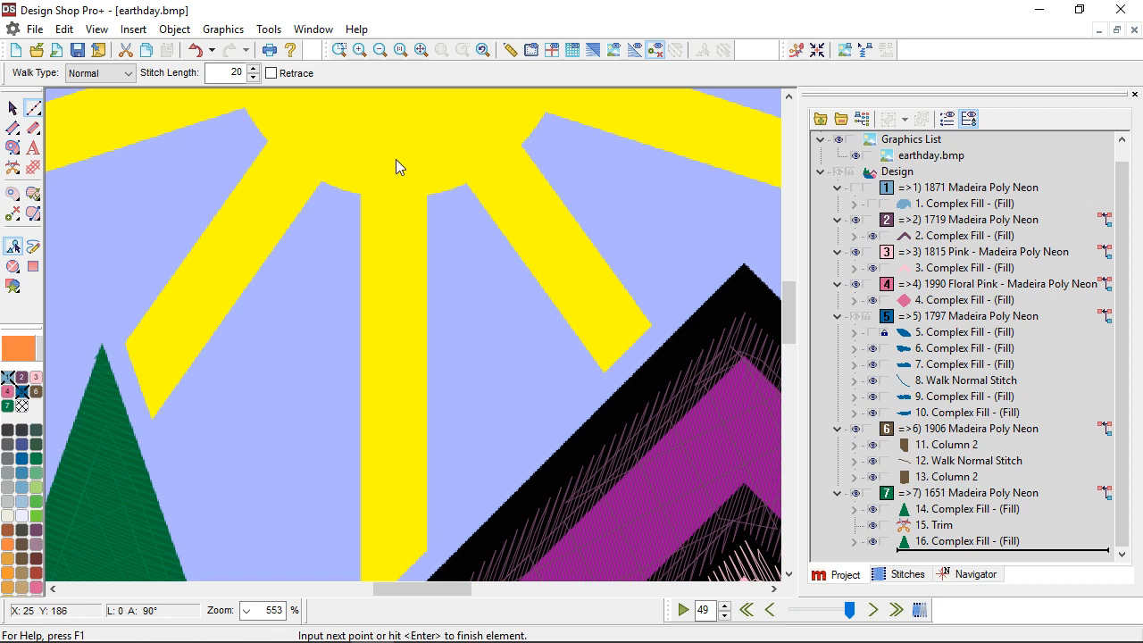
click(395, 544)
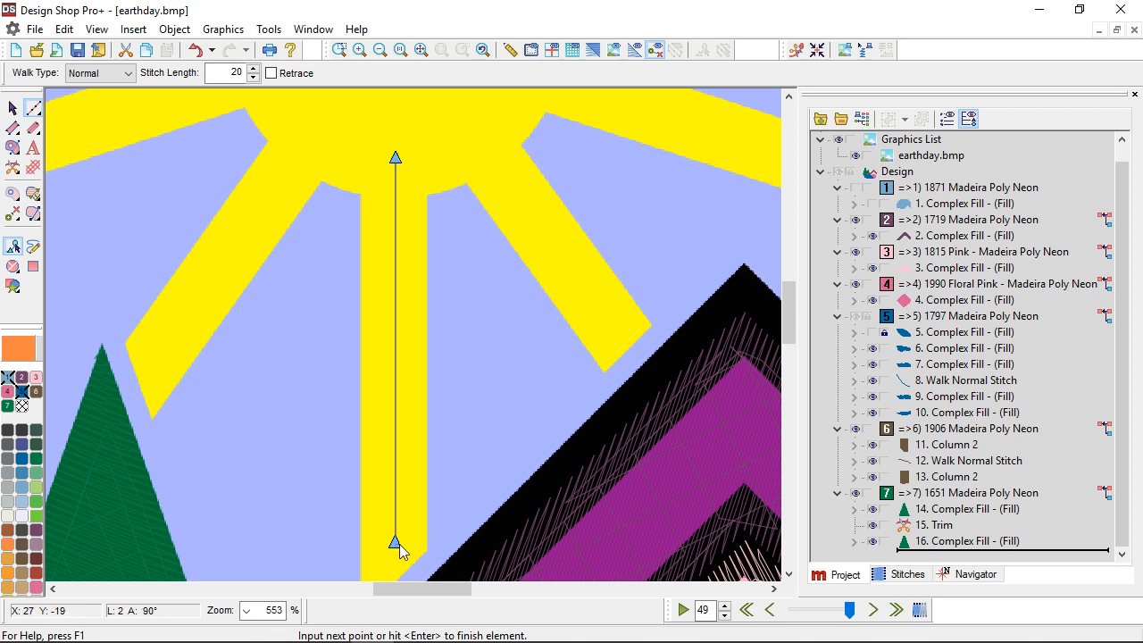
key(Return)
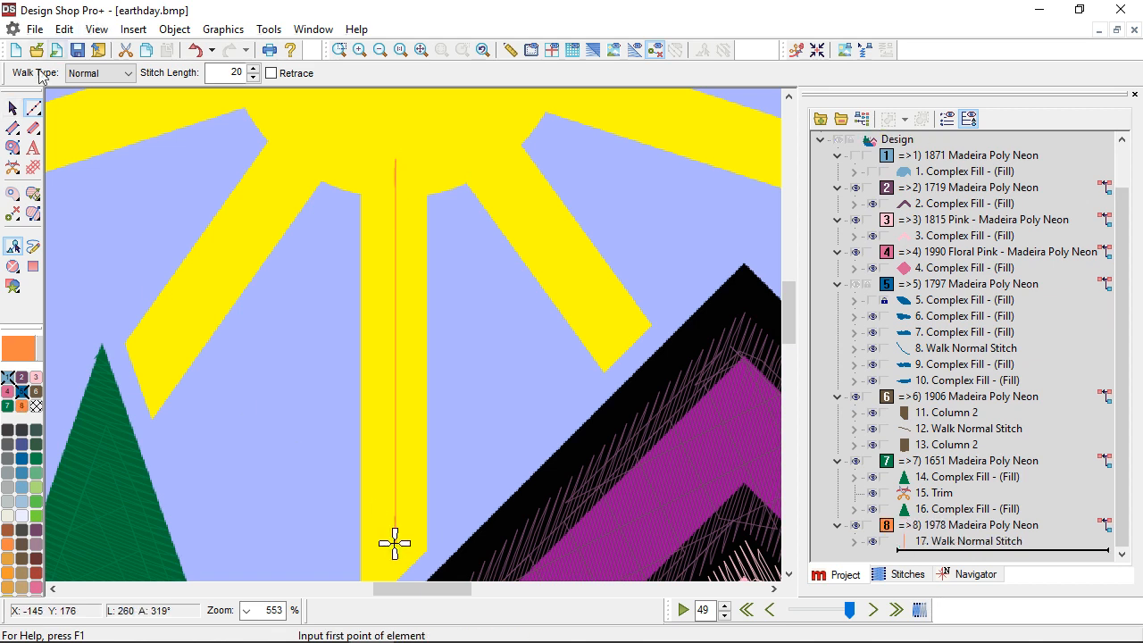
Digitize the sun's vertical lower ray as a satin Column 2 from its tip into the sun, with a nearly horizontal direction line across it
click(13, 127)
scroll(434, 470, down, 1)
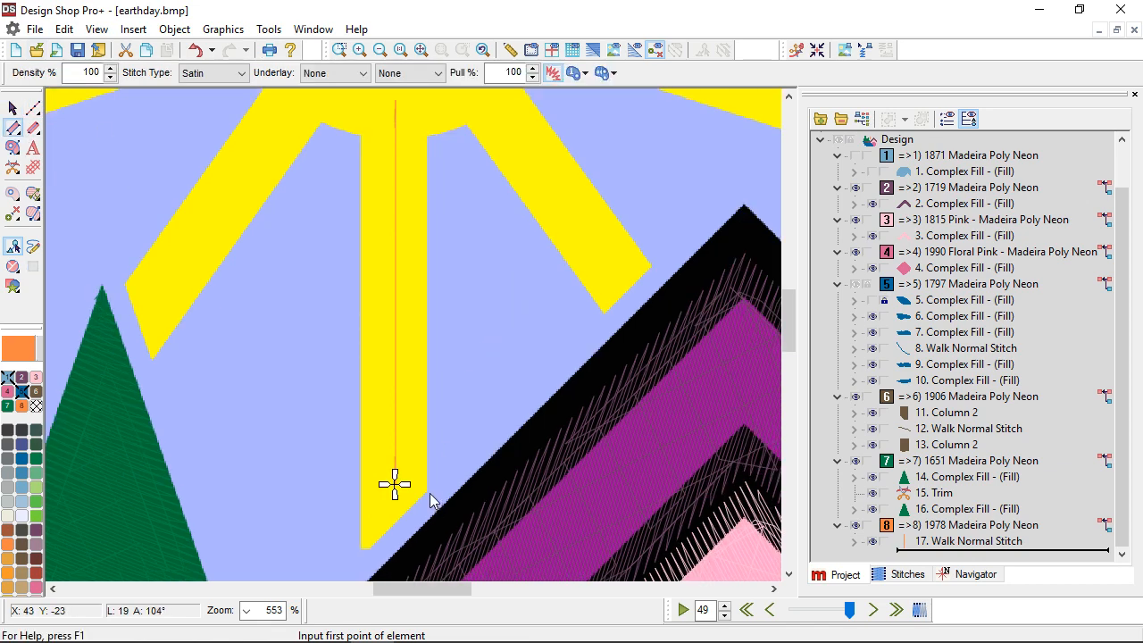
click(427, 500)
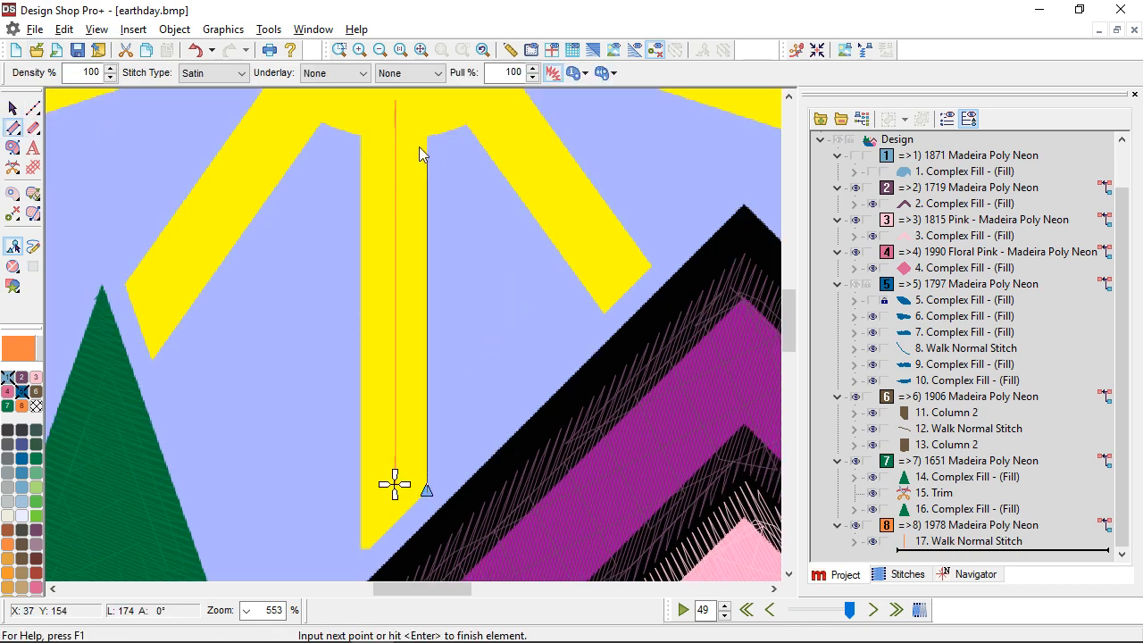
scroll(416, 229, up, 2)
click(429, 224)
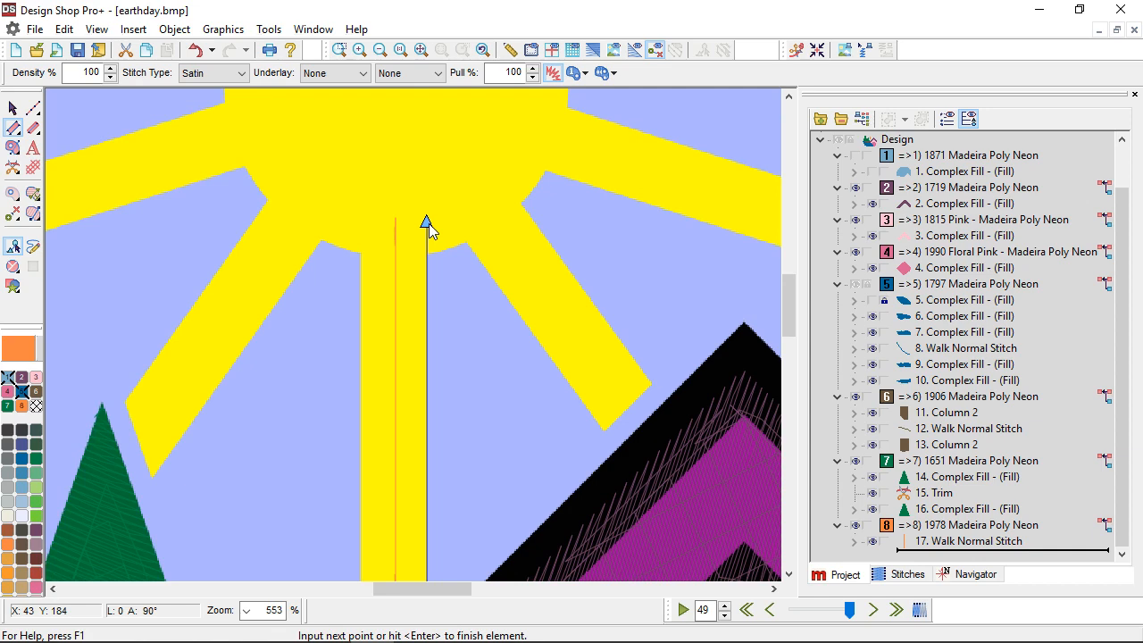
scroll(427, 227, down, 3)
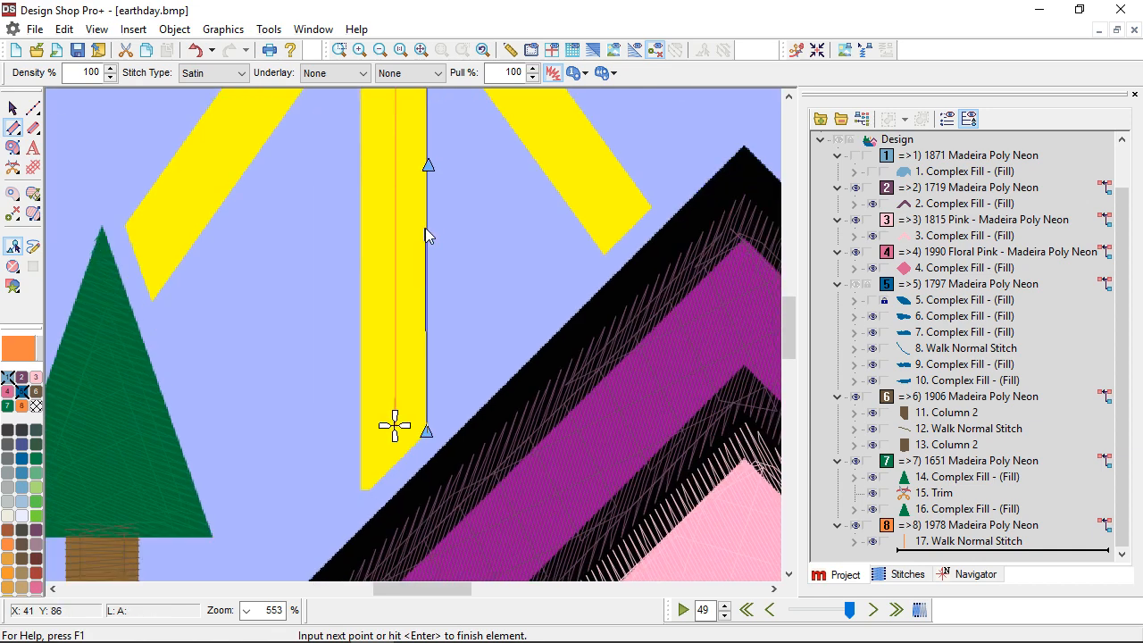
click(361, 506)
scroll(369, 161, up, 2)
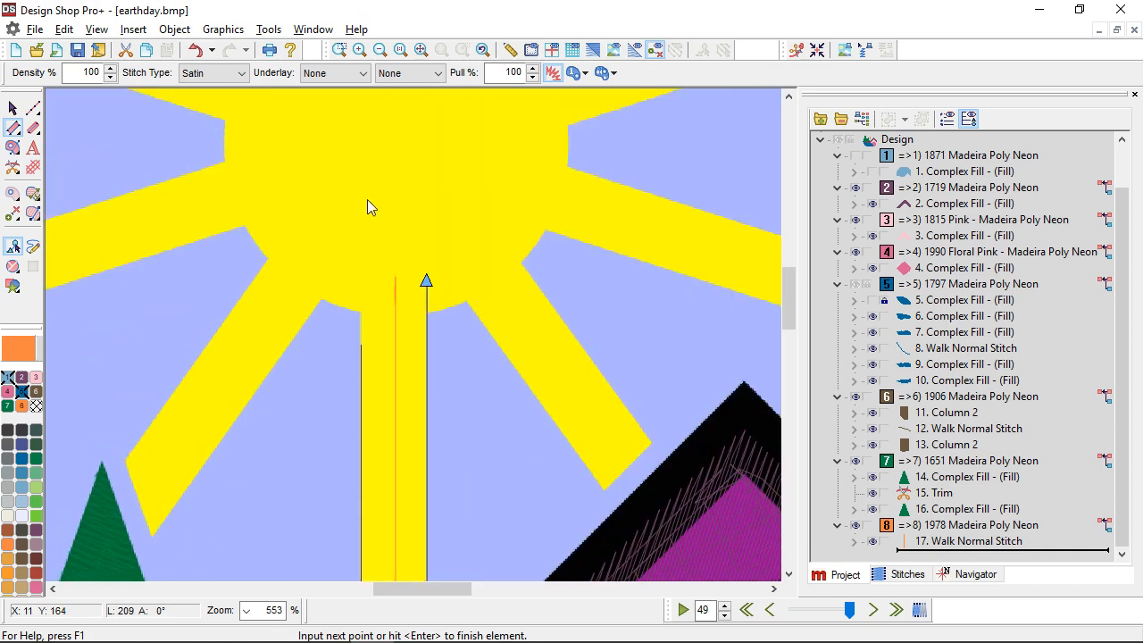
click(376, 288)
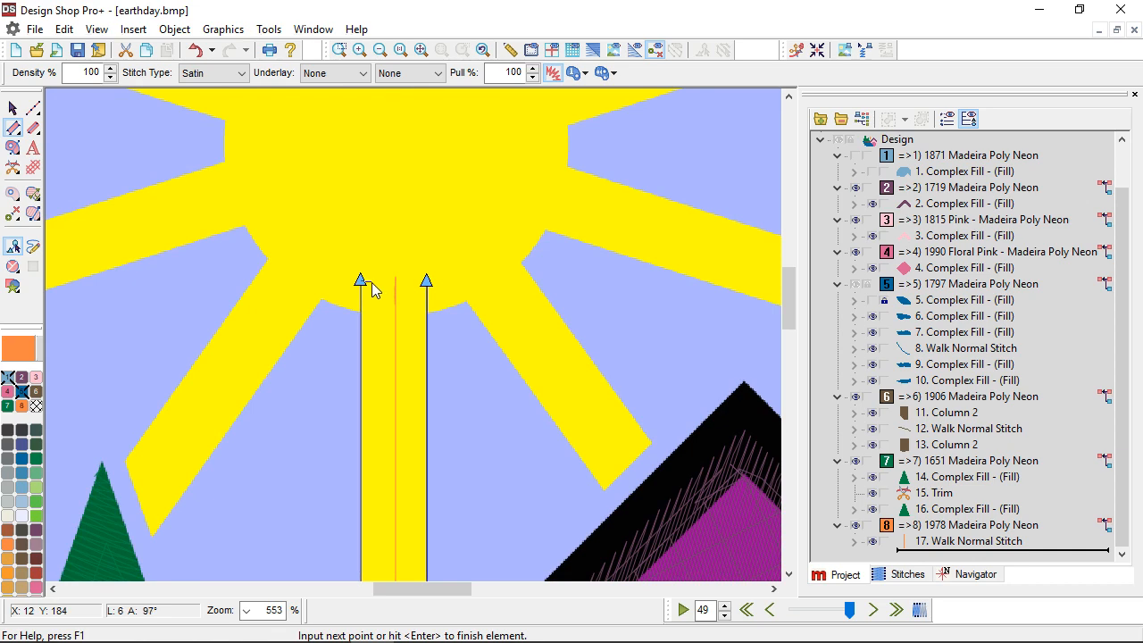
key(Return)
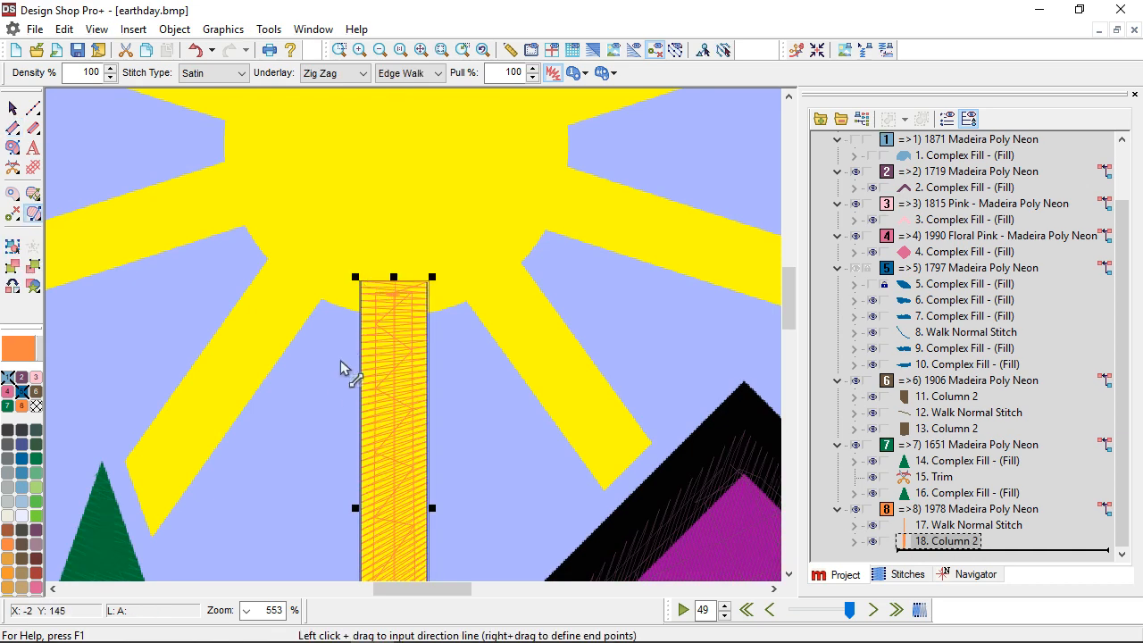
drag(330, 453, 490, 447)
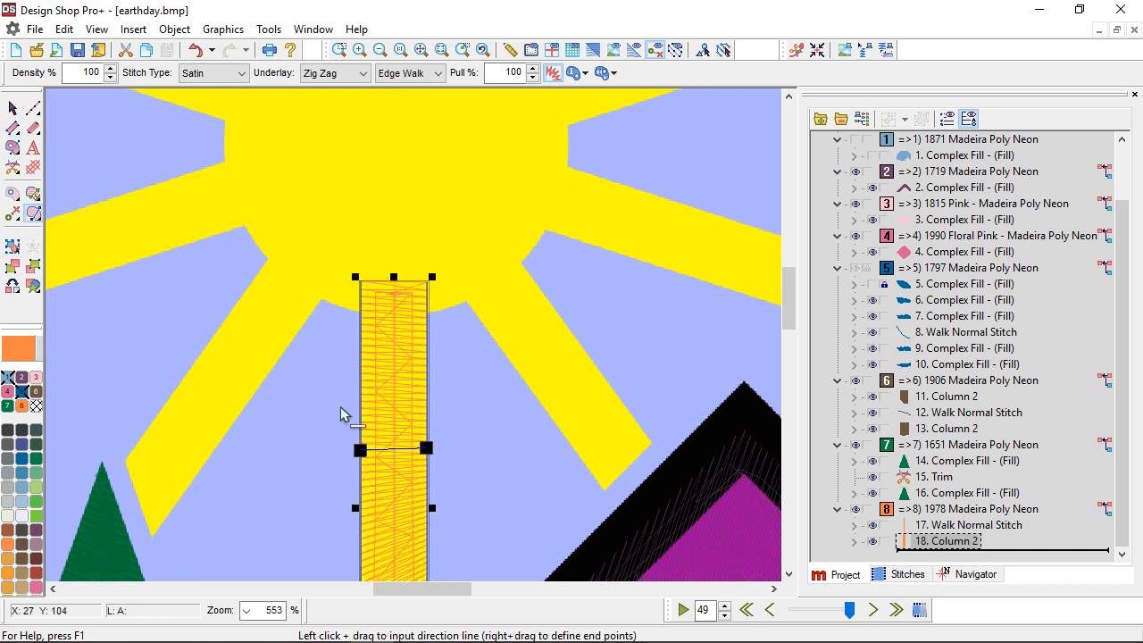
Connect the vertical ray's upper end to the sun's steep lower-right ray with a Walk Normal Stitch bending down its center to near the tip
click(33, 109)
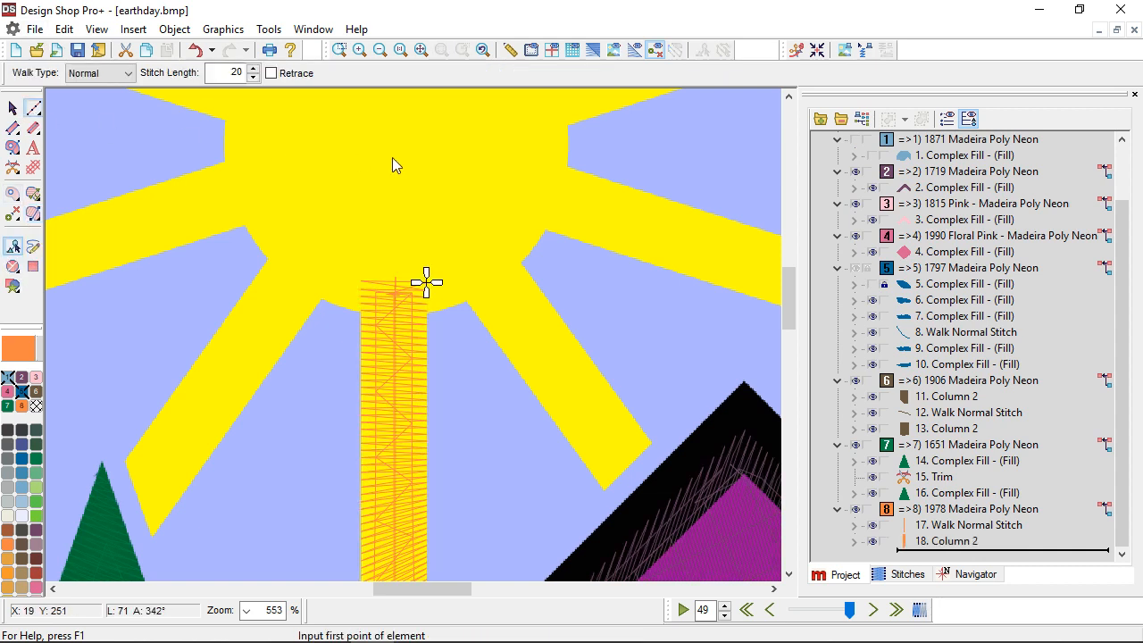
click(427, 283)
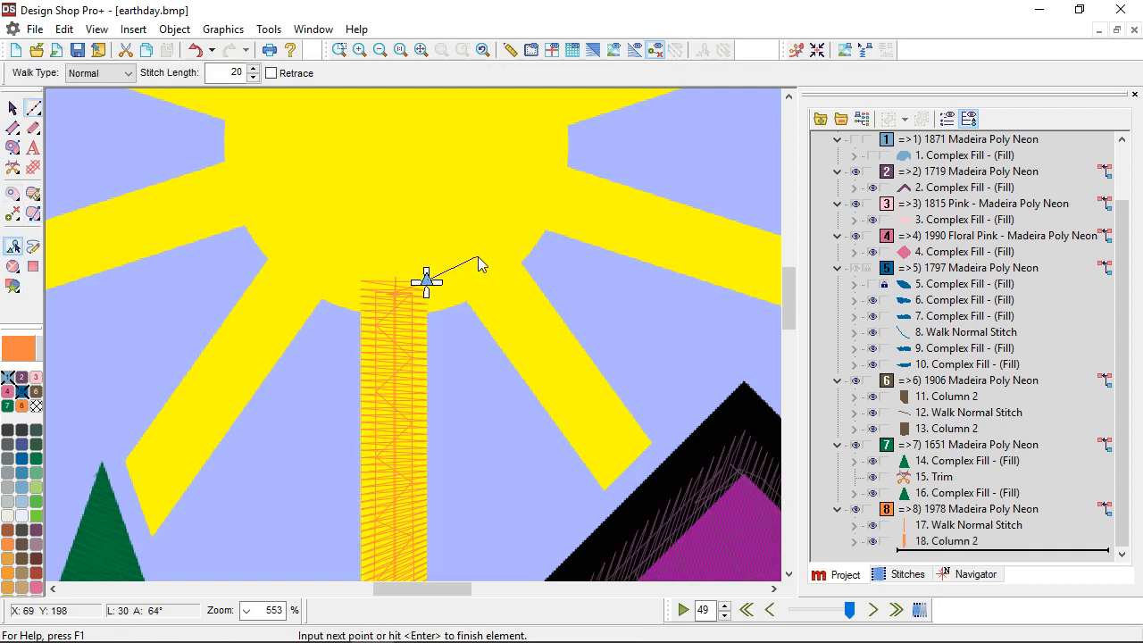
click(478, 255)
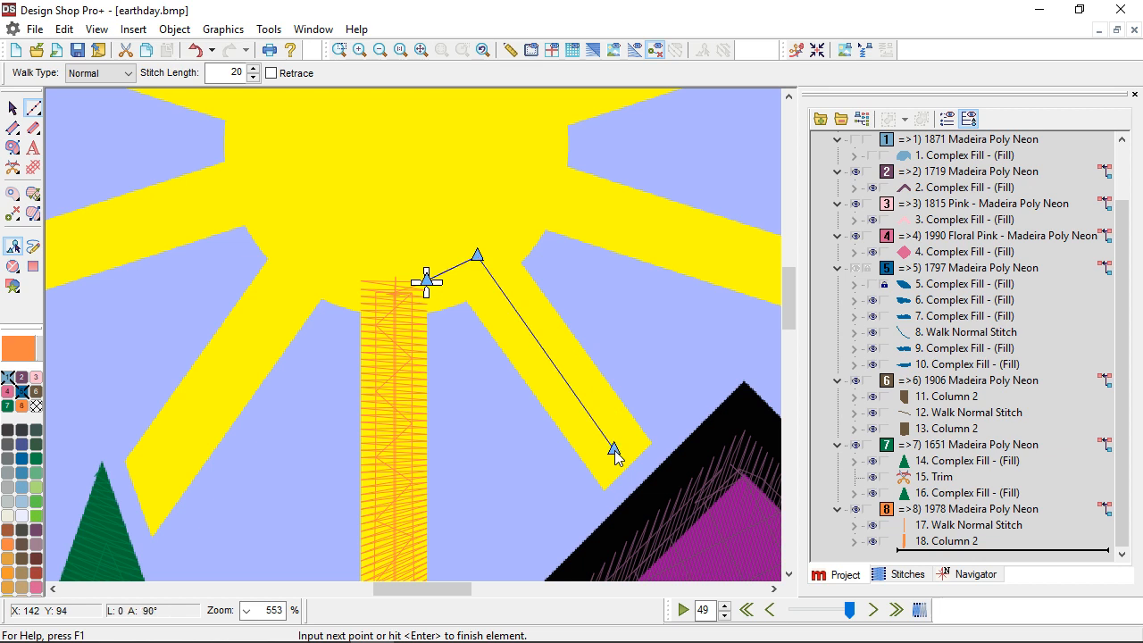
click(613, 450)
key(Return)
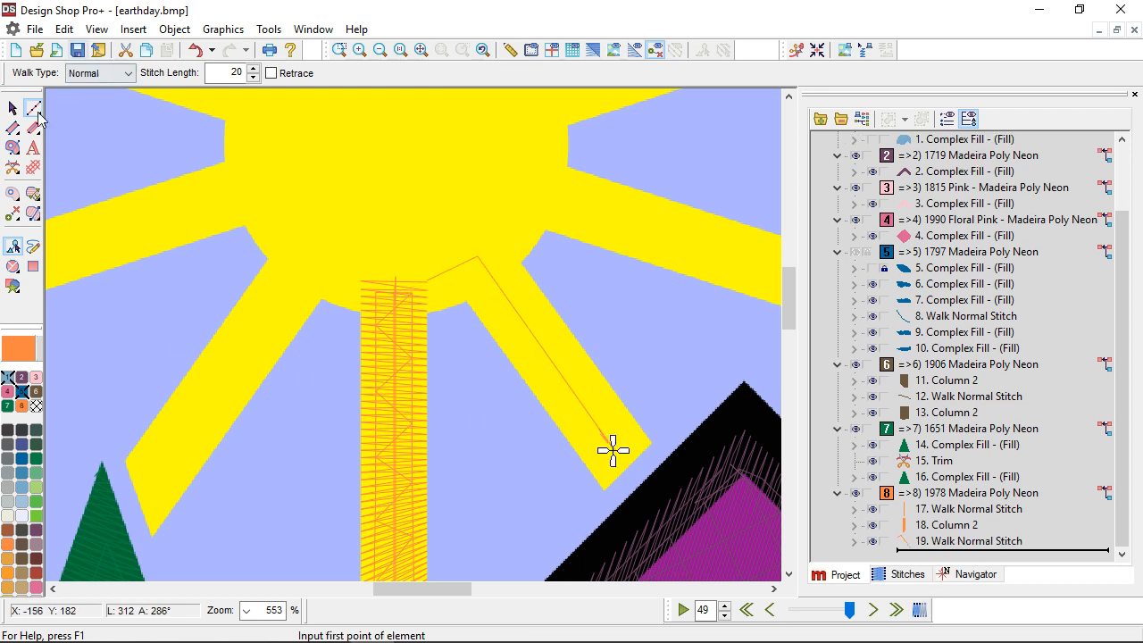
Digitize the sun's steep lower-right ray as a satin Column 2 from its tip into the sun, with a direction line across its middle
click(12, 128)
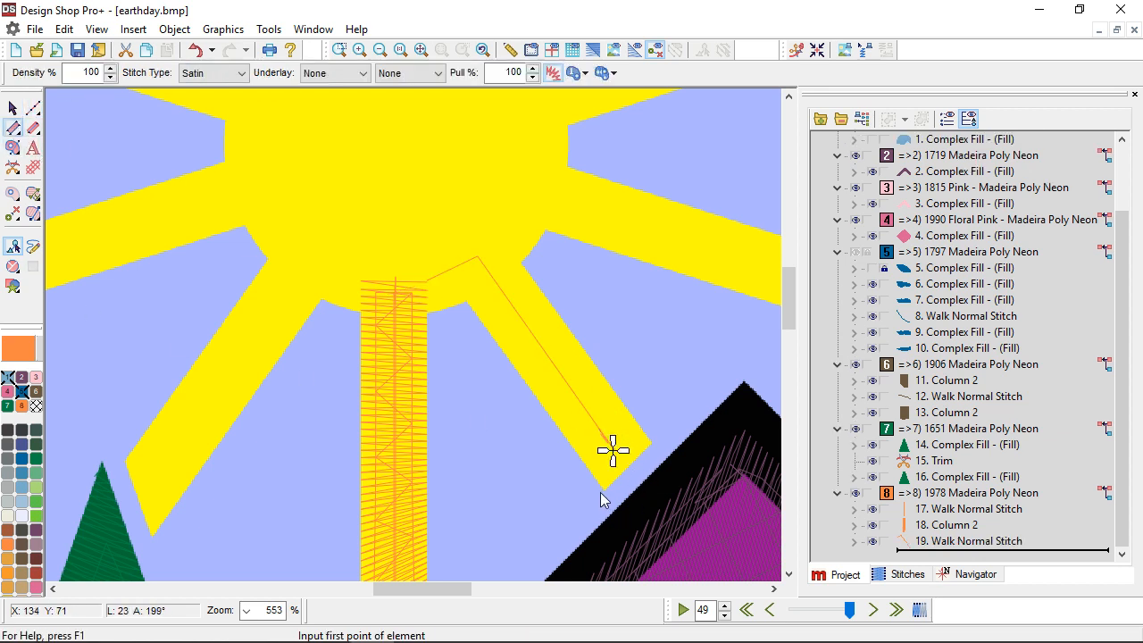
click(603, 489)
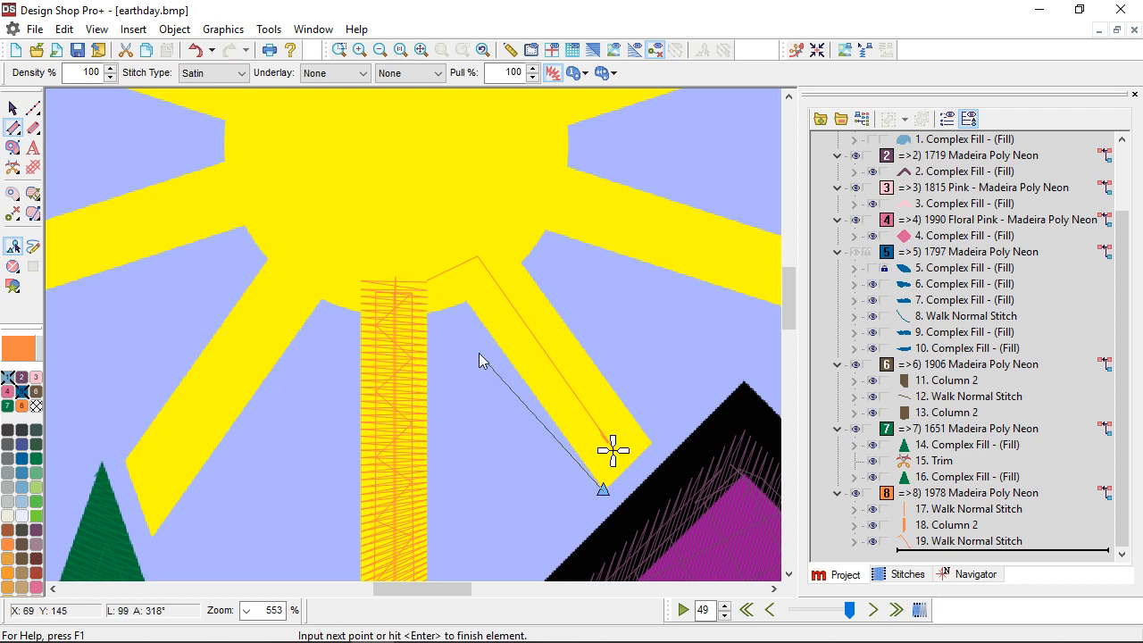
click(450, 277)
click(779, 491)
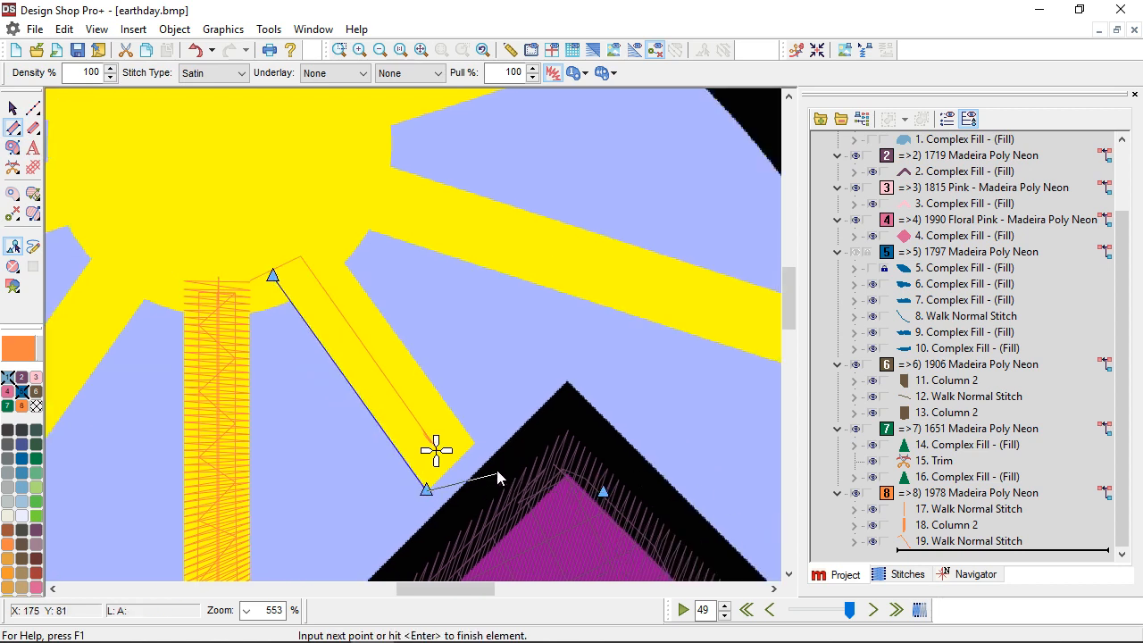
click(474, 442)
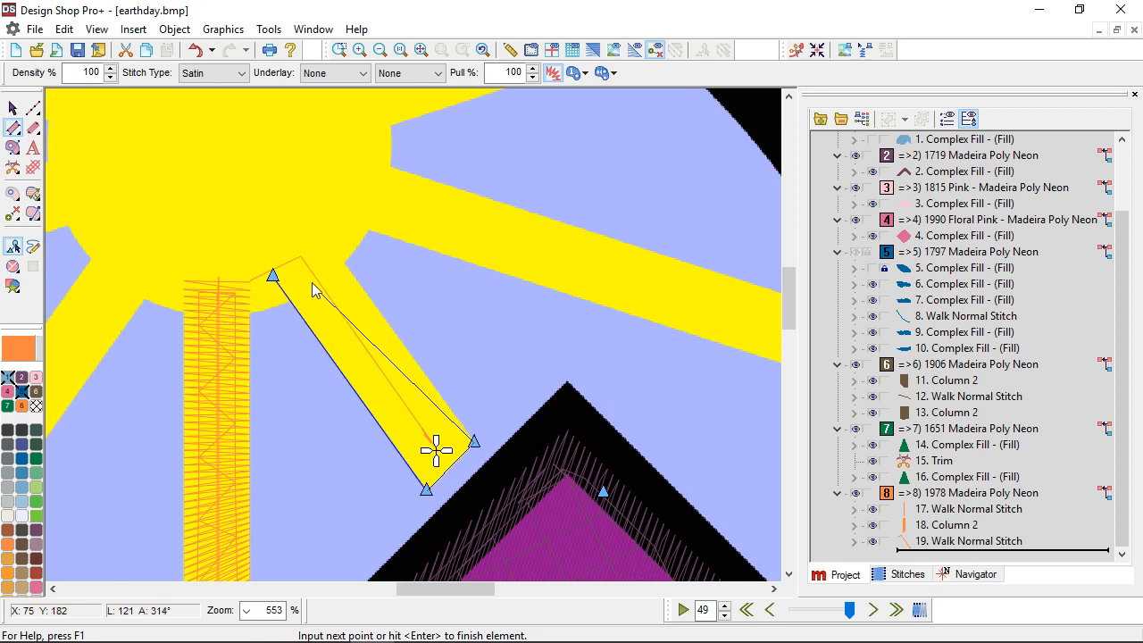
click(327, 238)
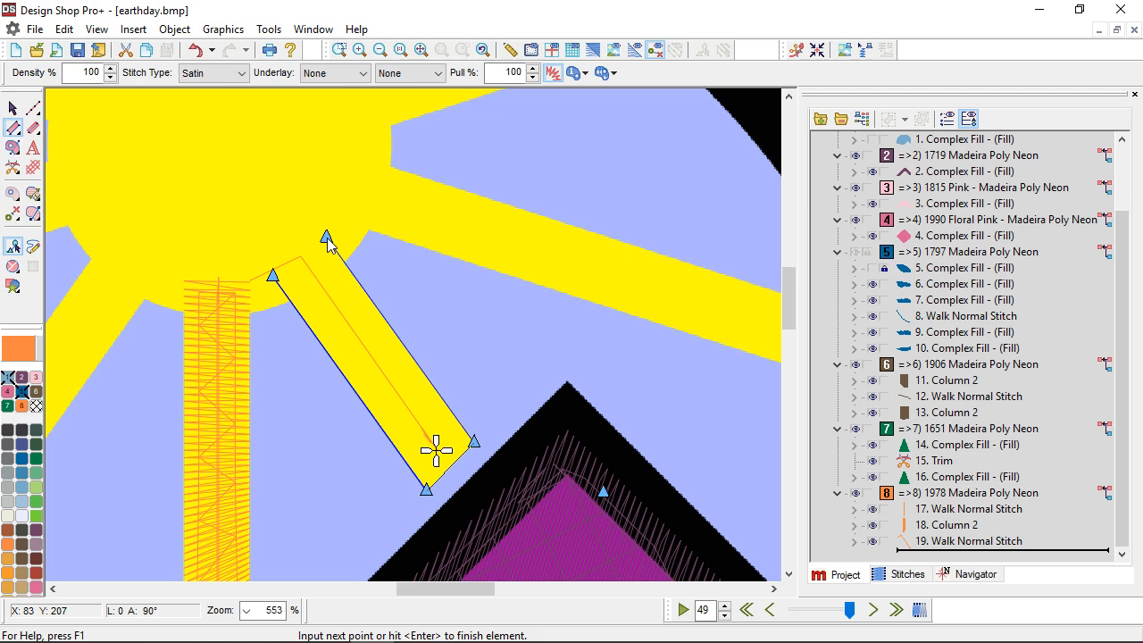
key(Return)
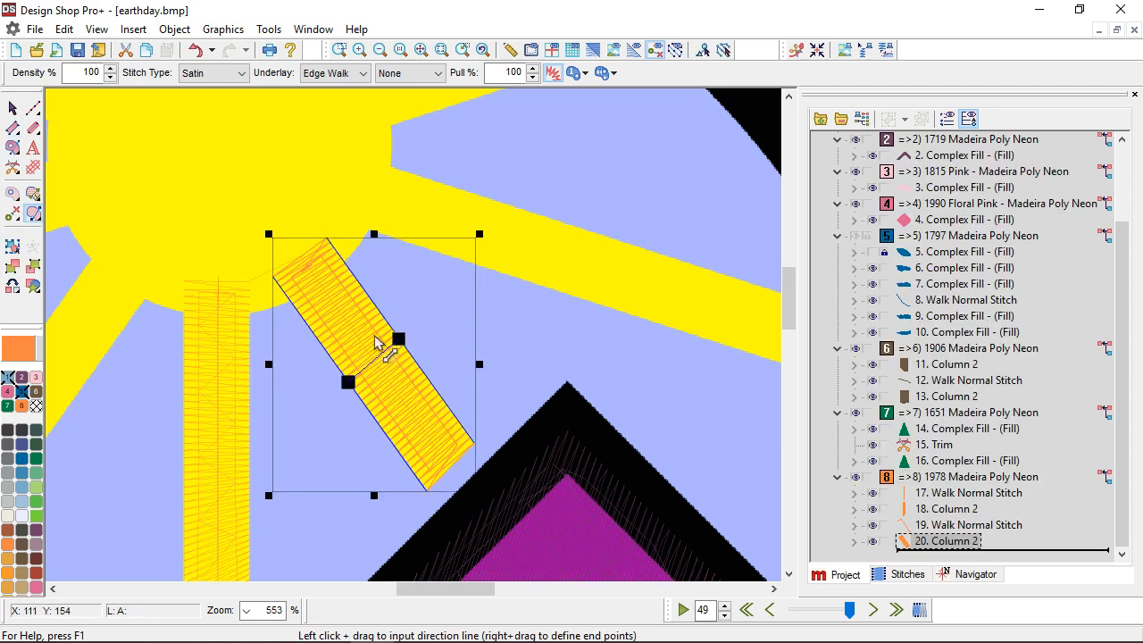
Draw a Walk Normal Stitch from the steep lower-right column's inner end through the sun and along the center of the long, shallow lower-right ray
click(34, 108)
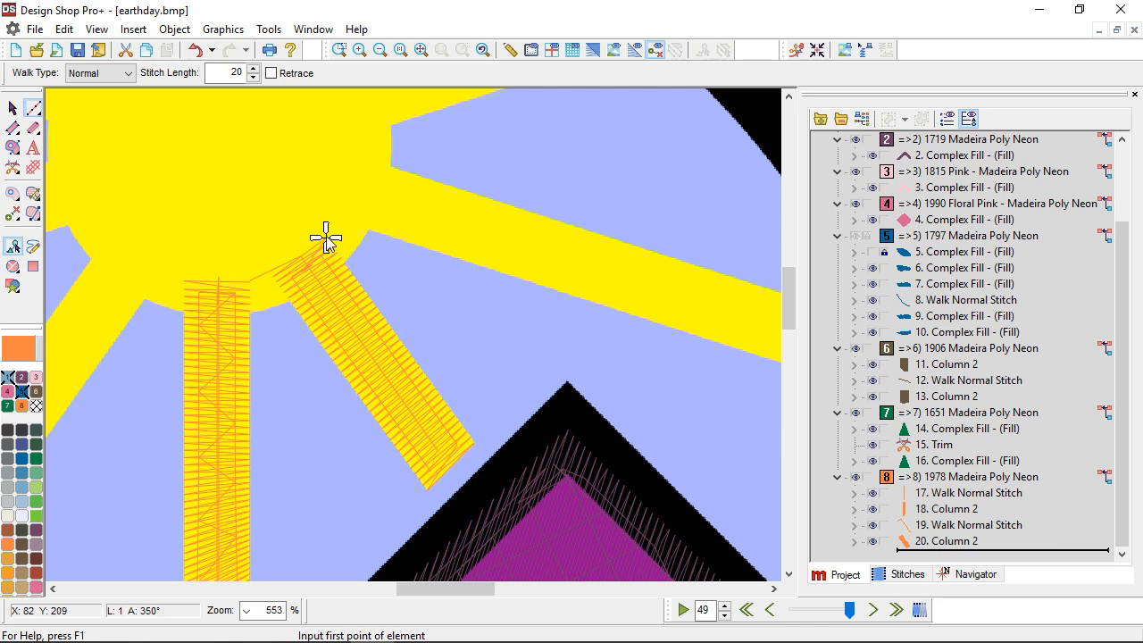
click(326, 238)
click(352, 180)
scroll(596, 420, right, 3)
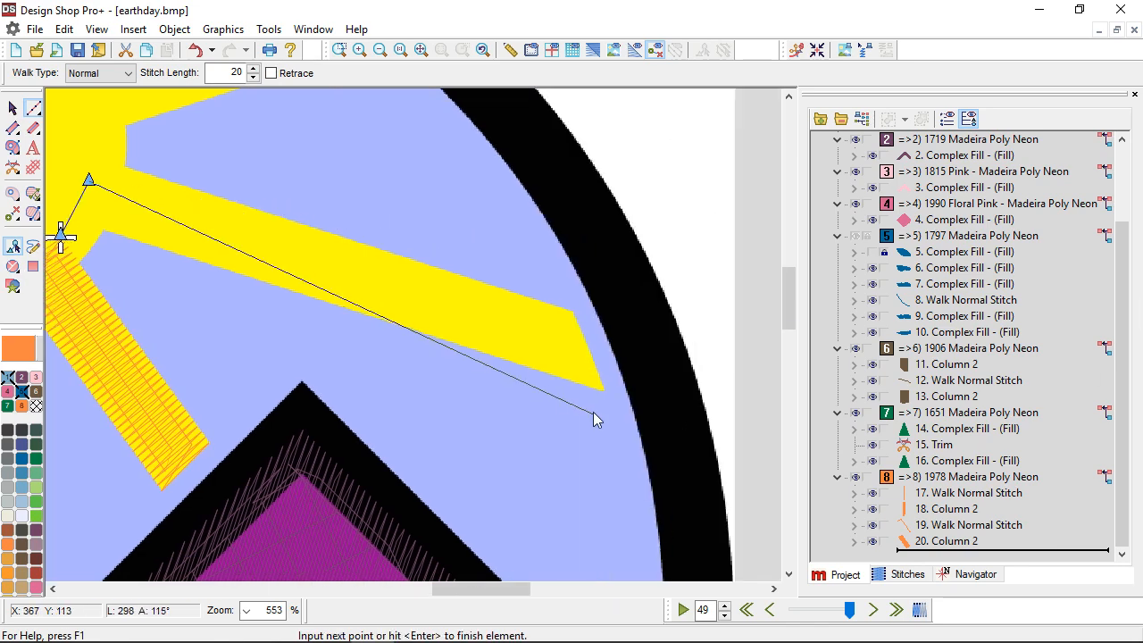
click(546, 345)
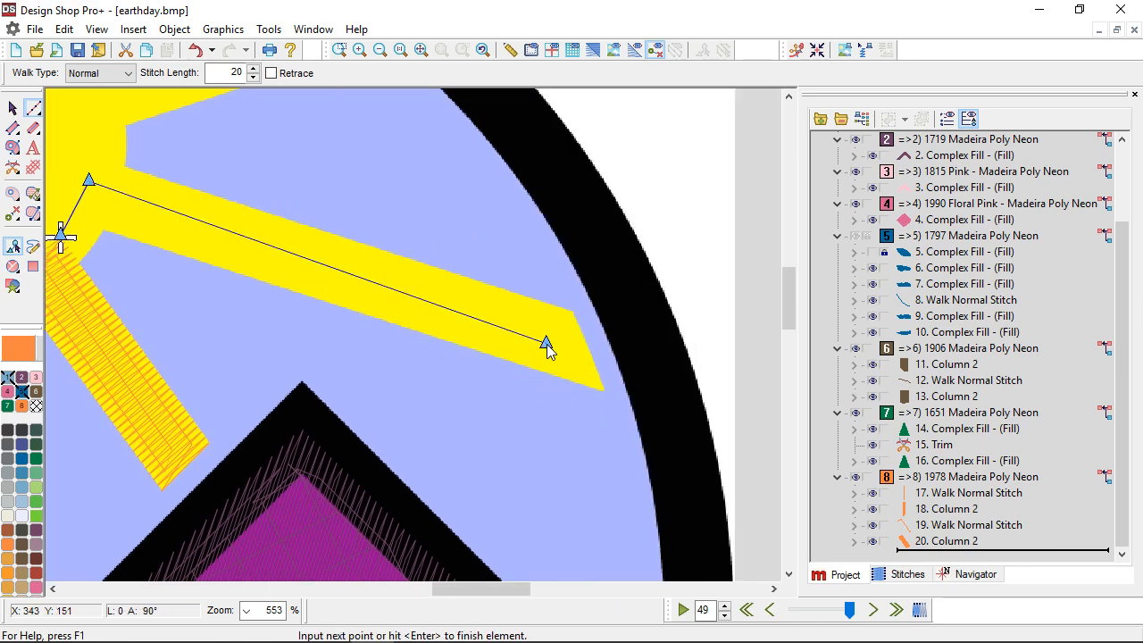
key(Return)
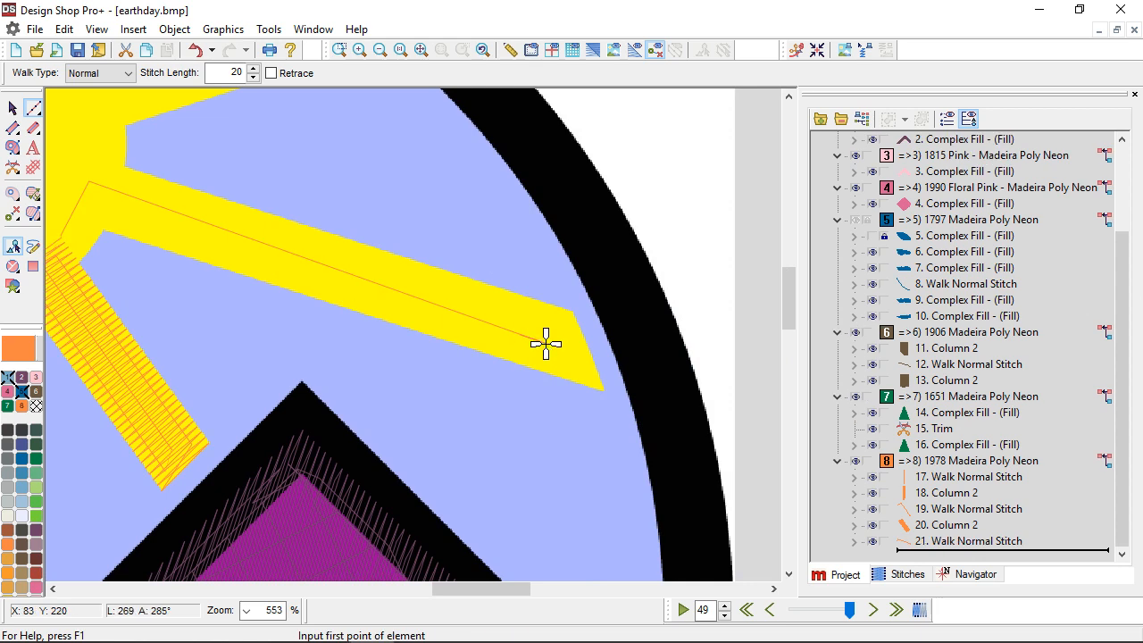
Digitize the long, shallow lower-right ray as a satin Column 2 from its tip into the sun, with a nearly vertical direction line across its middle
click(12, 127)
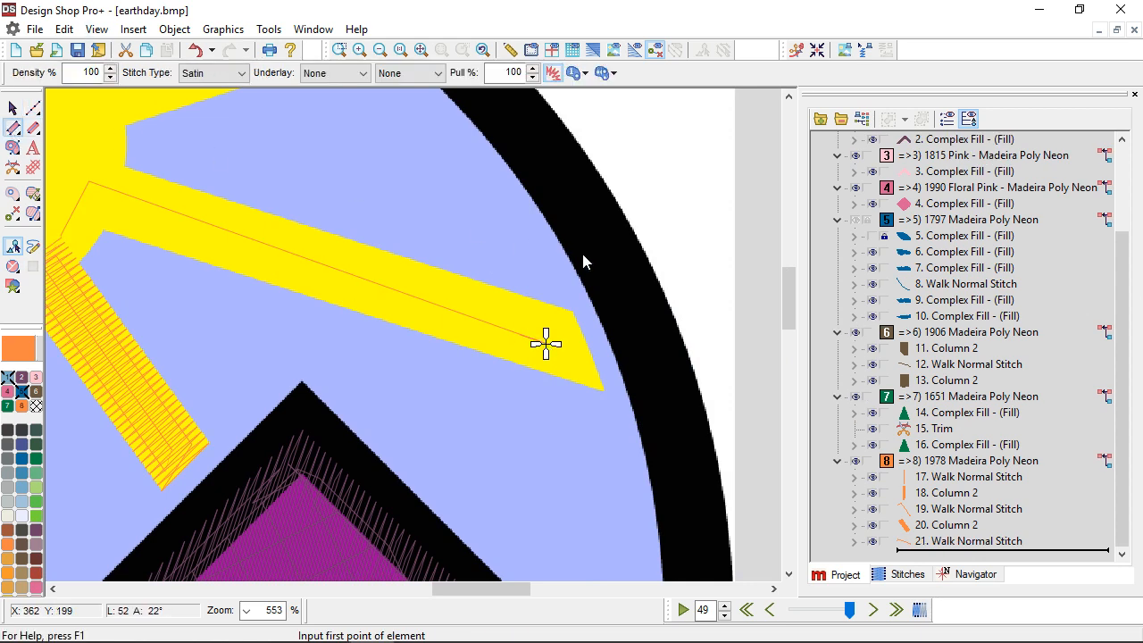
click(573, 315)
scroll(224, 242, left, 3)
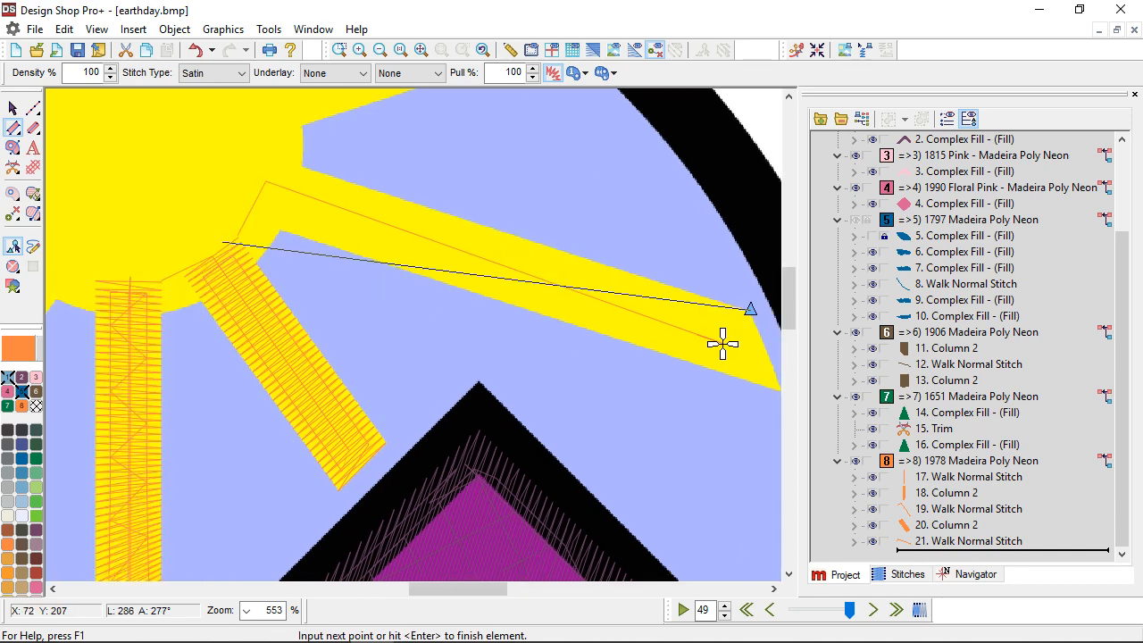
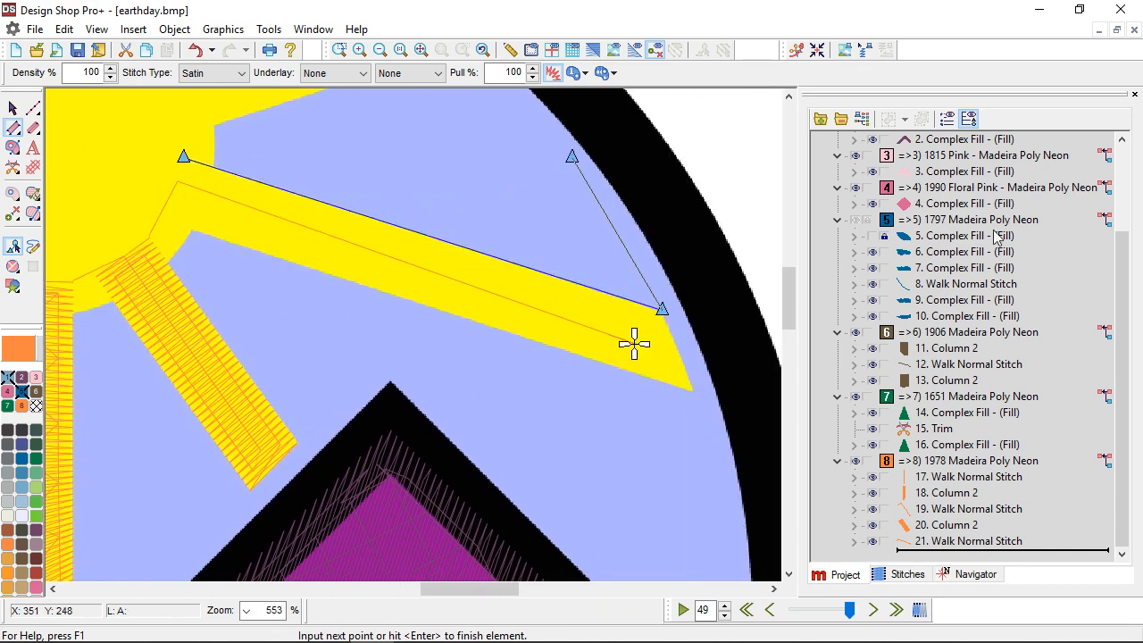
click(693, 390)
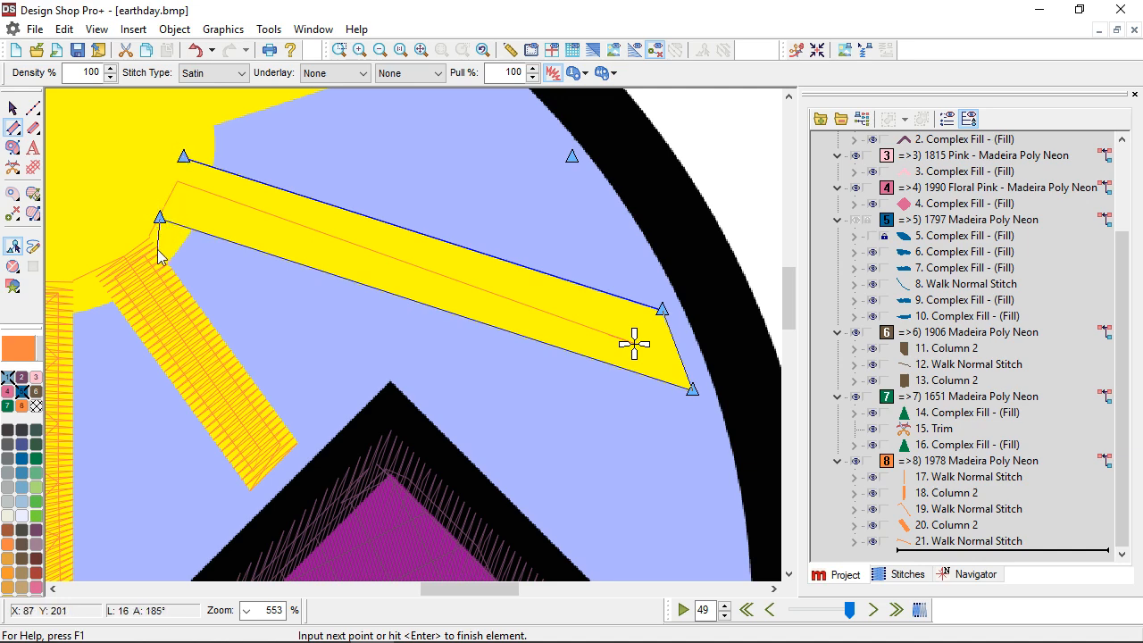
key(Return)
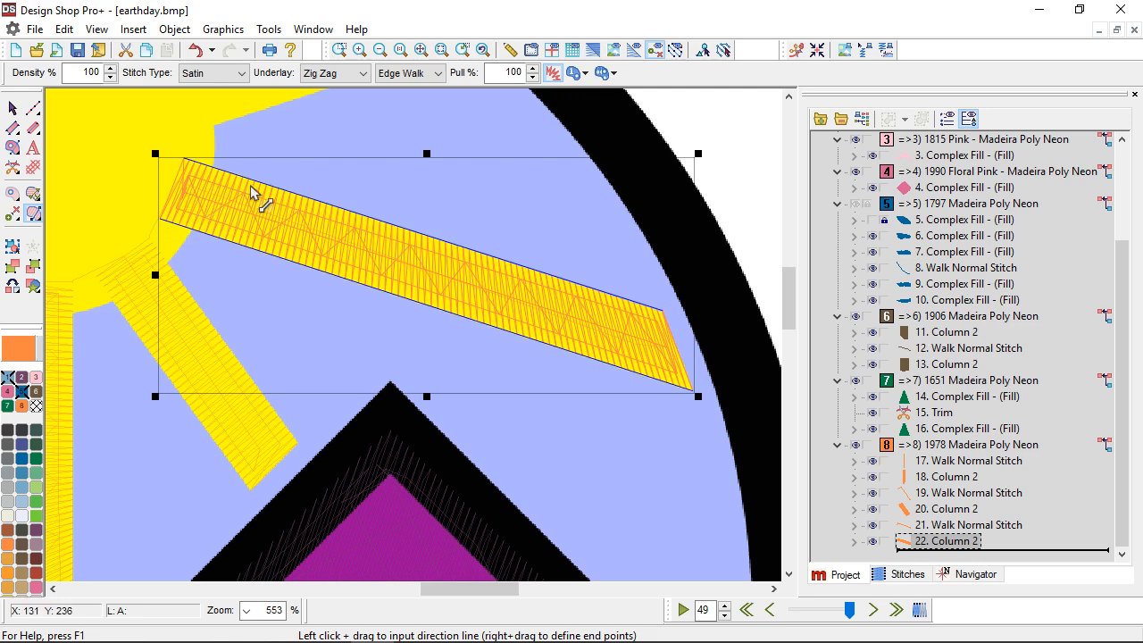
click(433, 235)
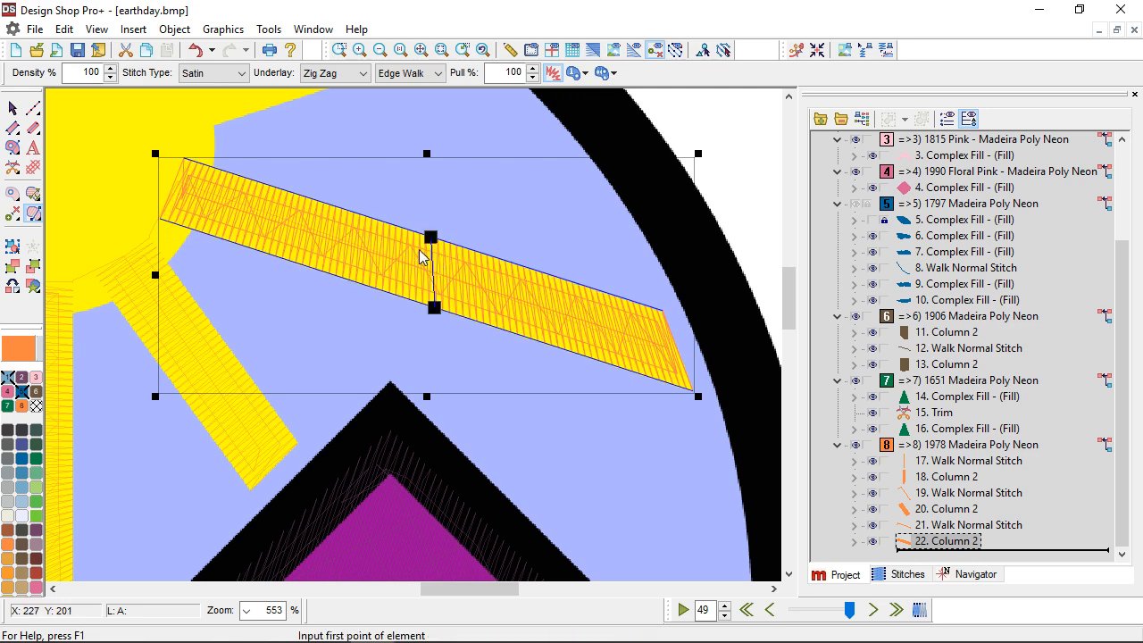
Draw a Walk Normal Stitch from the long lower-right column's inner end up through the sun and along the shallow upper-right ray's center
click(33, 108)
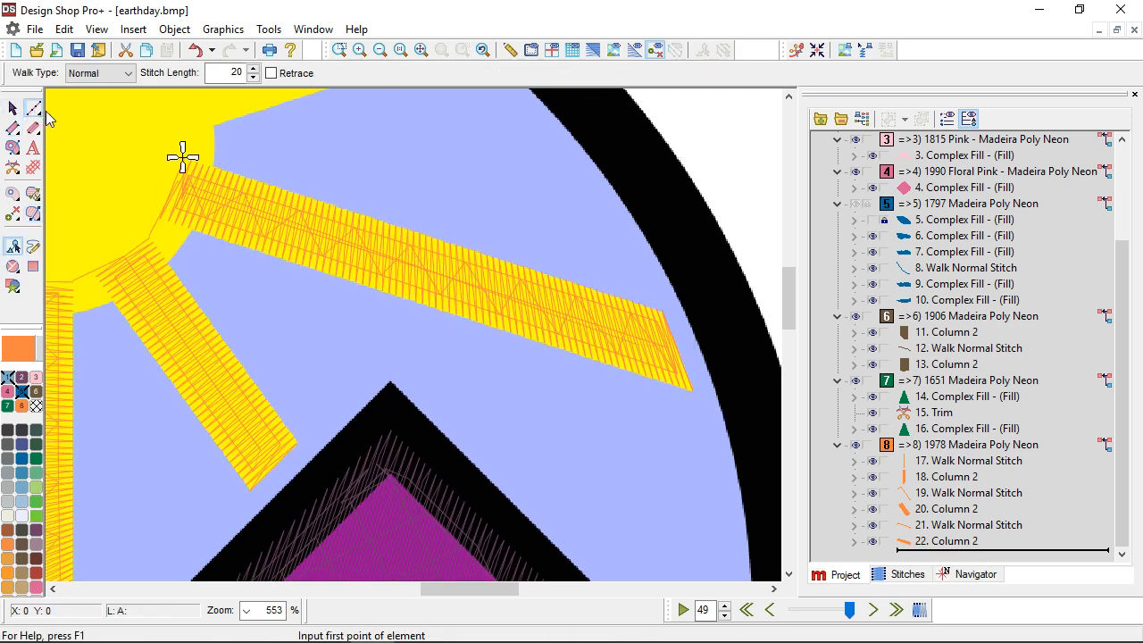
scroll(200, 295, up, 2)
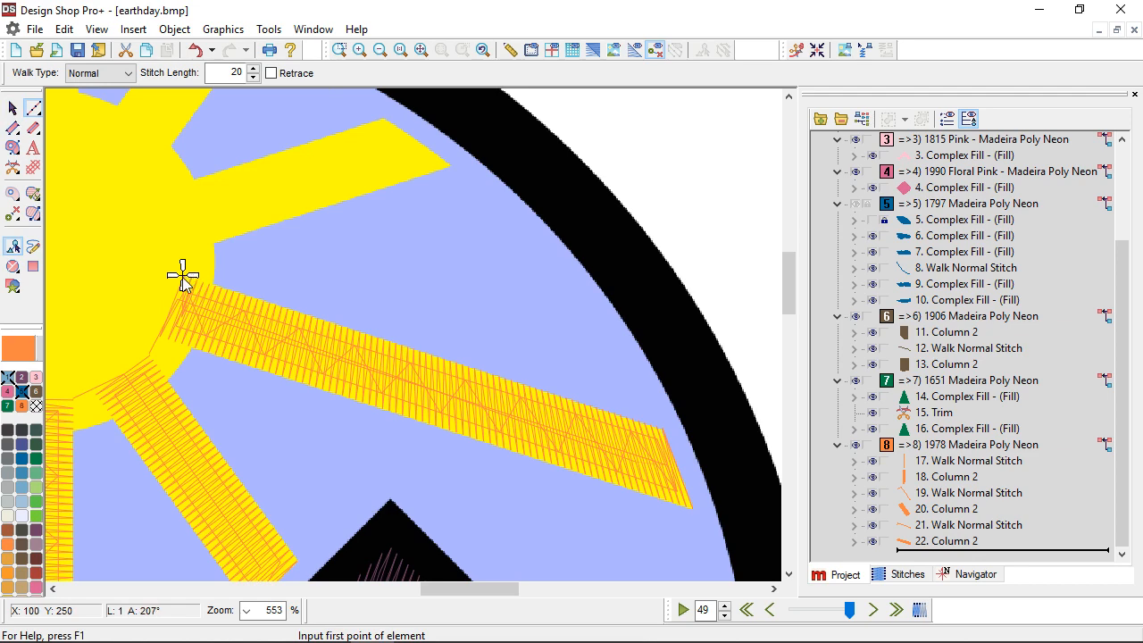
click(182, 276)
click(178, 223)
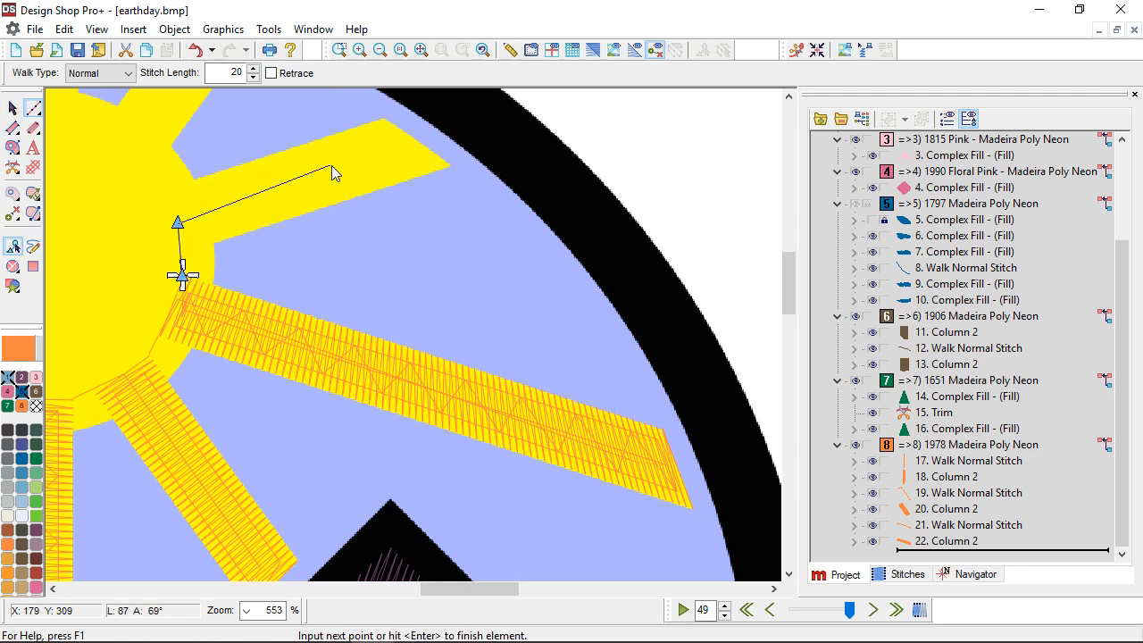
click(391, 154)
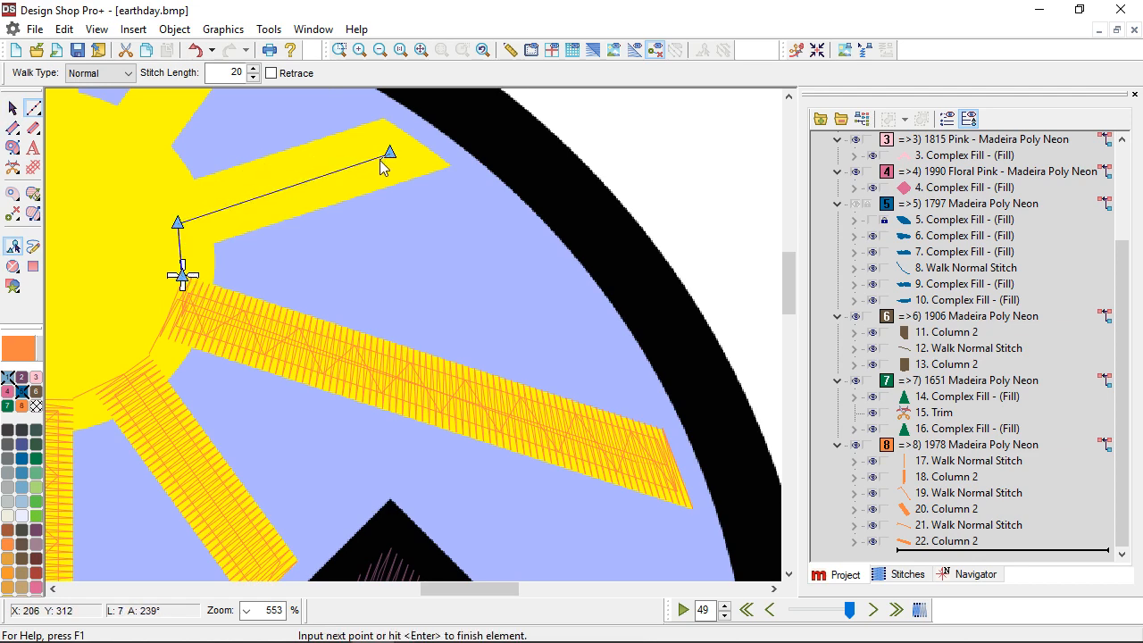
key(Return)
Digitize the shallow upper-right ray as a satin Column 2 from its tip into the sun, with a slanted direction line across its middle
click(13, 129)
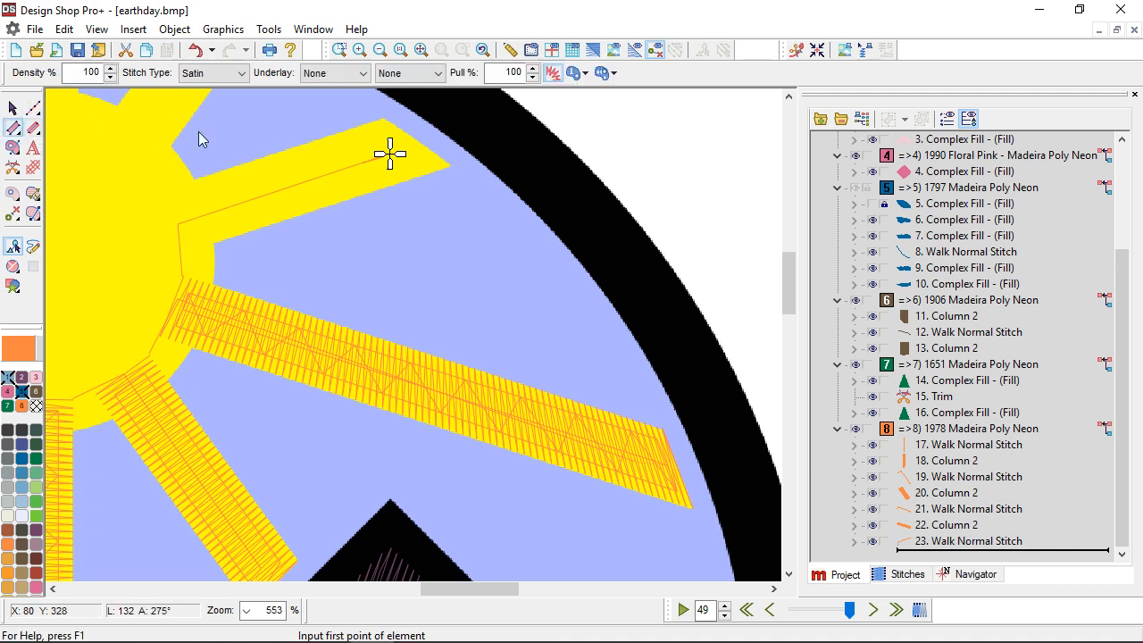
click(452, 164)
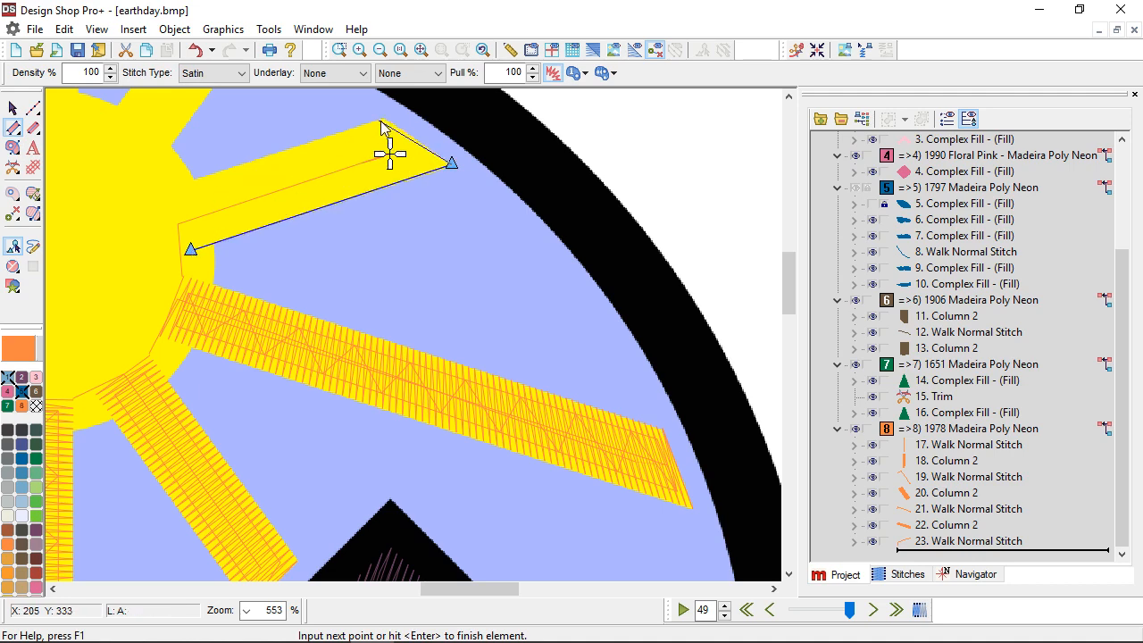
click(382, 117)
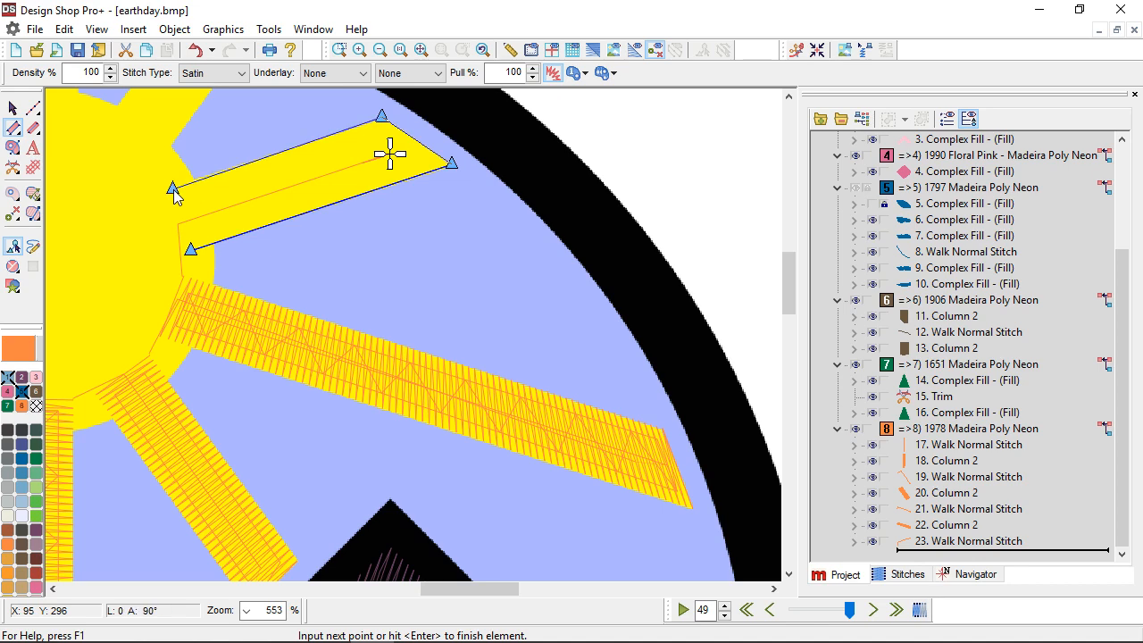
key(Return)
drag(273, 155, 316, 209)
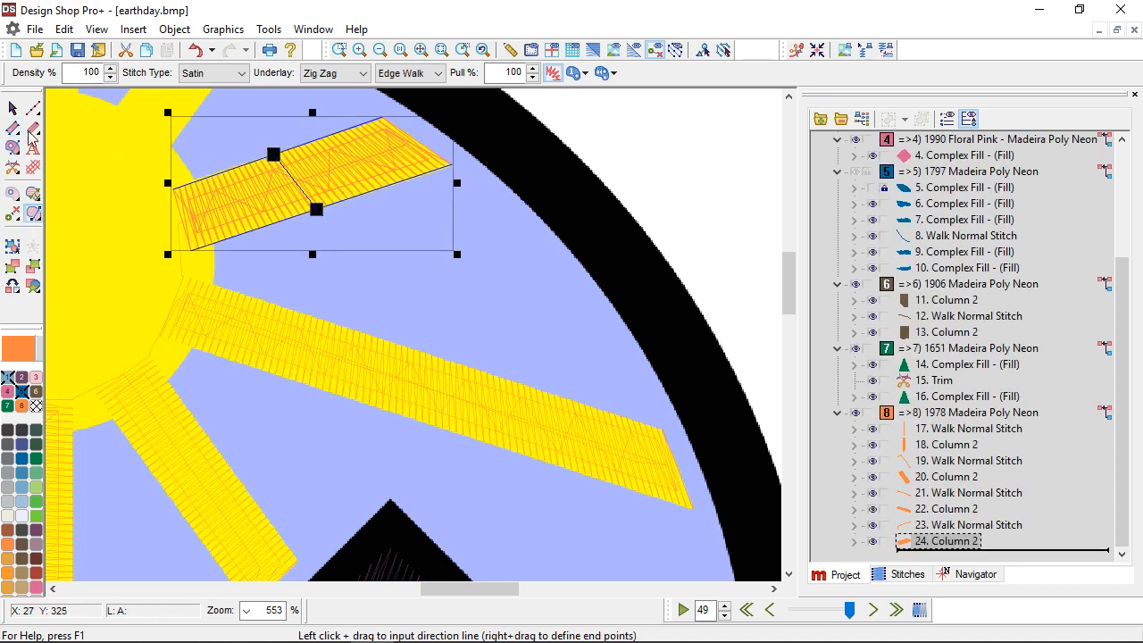
Draw a Walk Normal Stitch from the shallow upper-right column's inner end through the sun and up the center of the steep upper-right ray
click(33, 108)
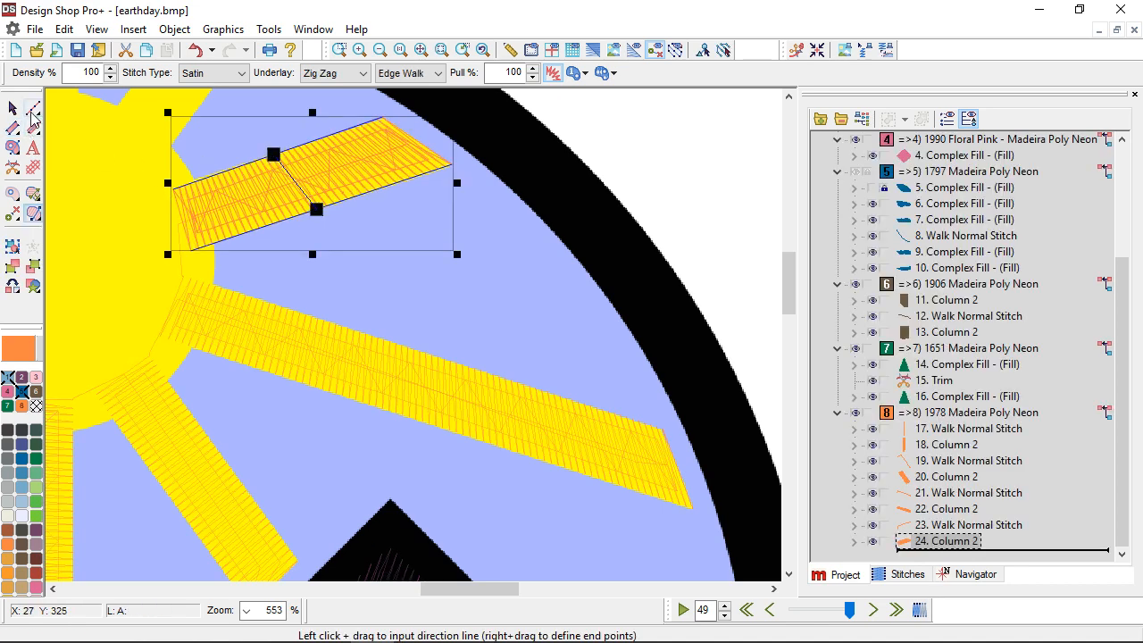
click(174, 190)
scroll(90, 233, up, 2)
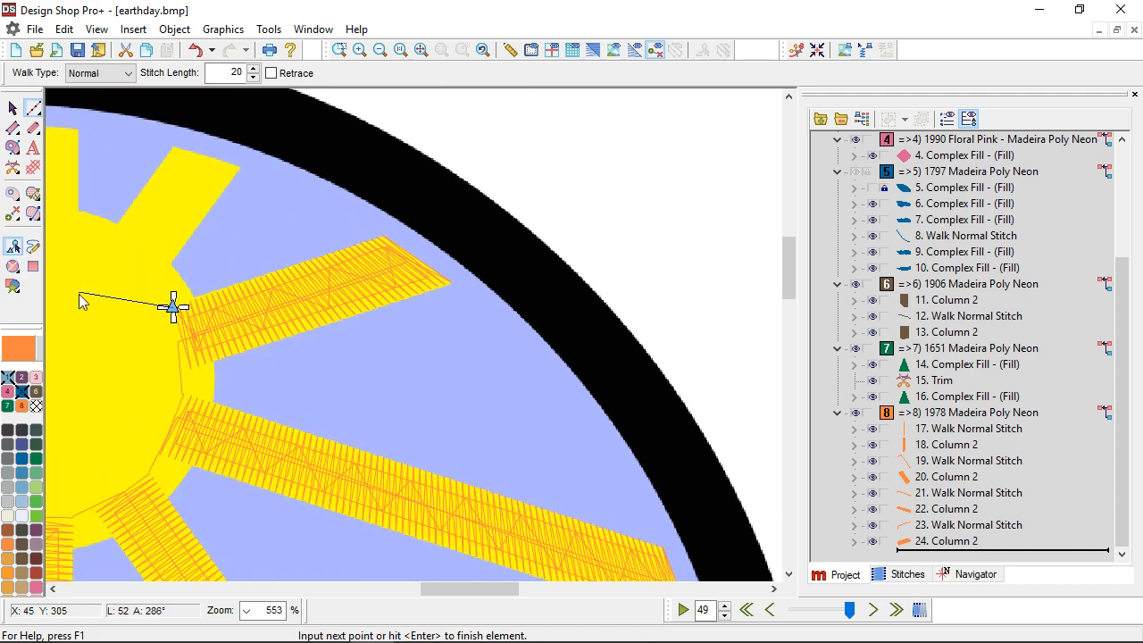
click(128, 269)
click(194, 174)
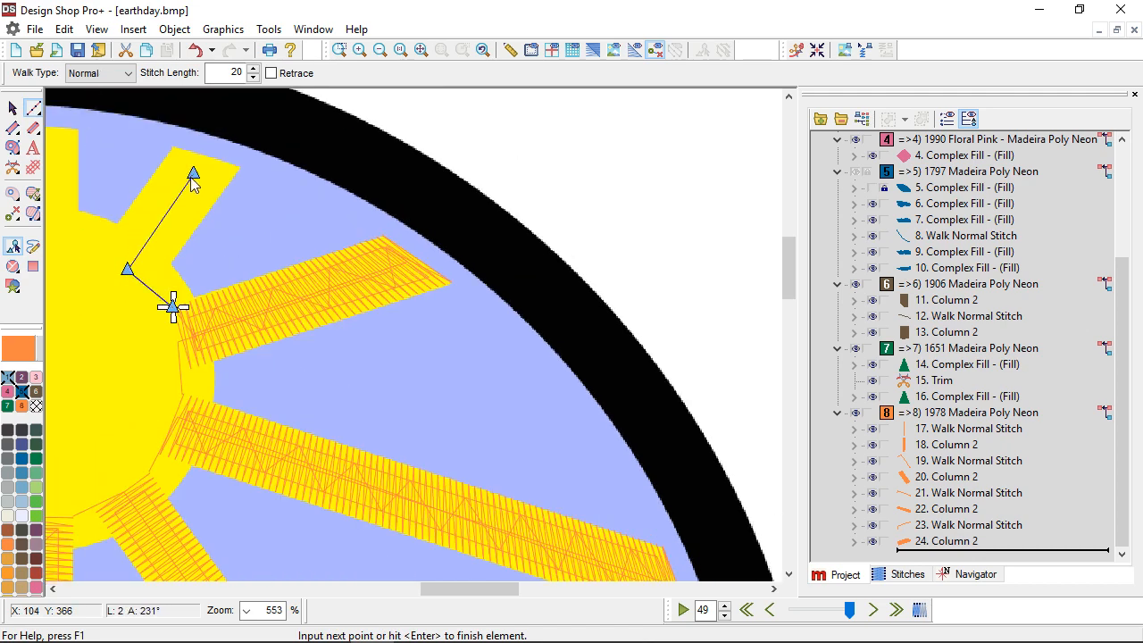
key(Return)
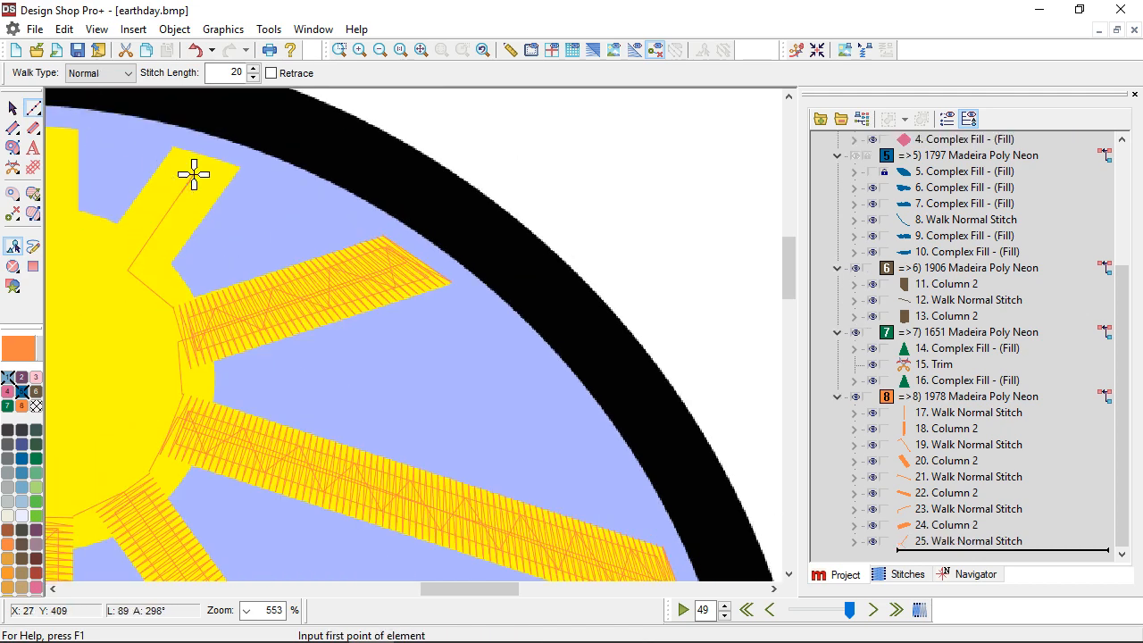
Digitize the steep upper-right ray as a satin Column 2 from its tip into the sun, with a slanted direction line across its middle
click(13, 128)
click(240, 167)
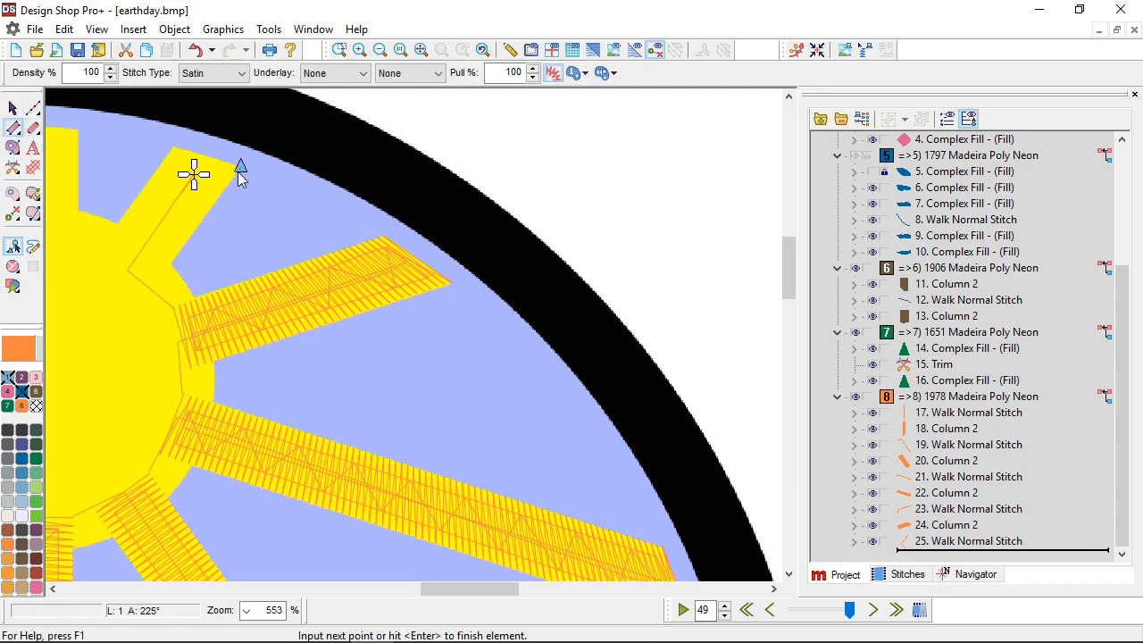
click(154, 283)
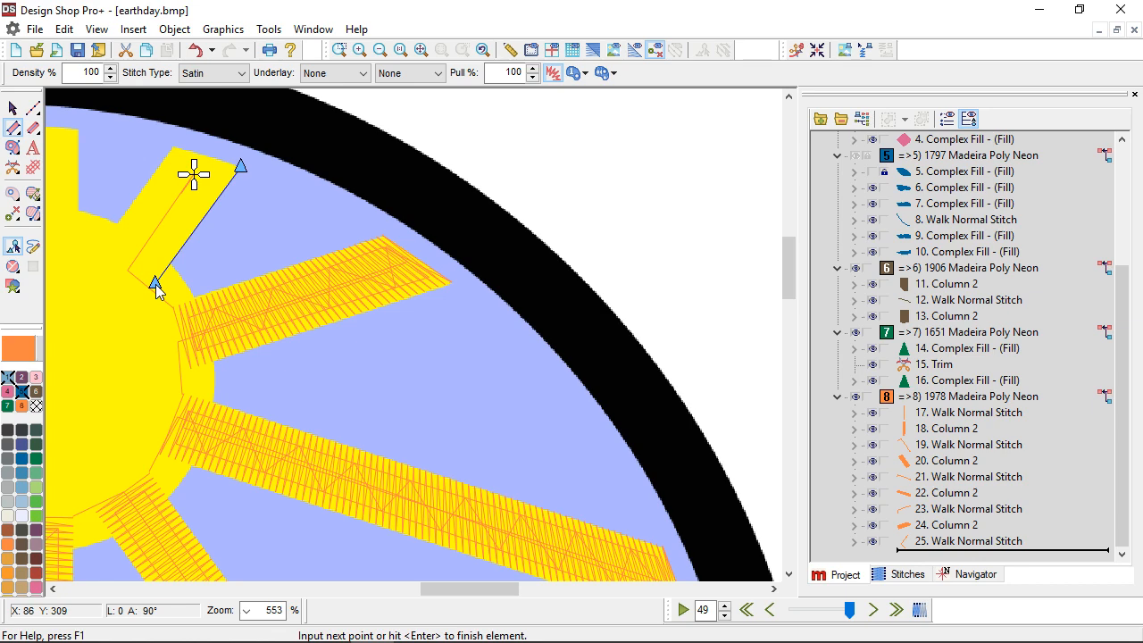
click(173, 148)
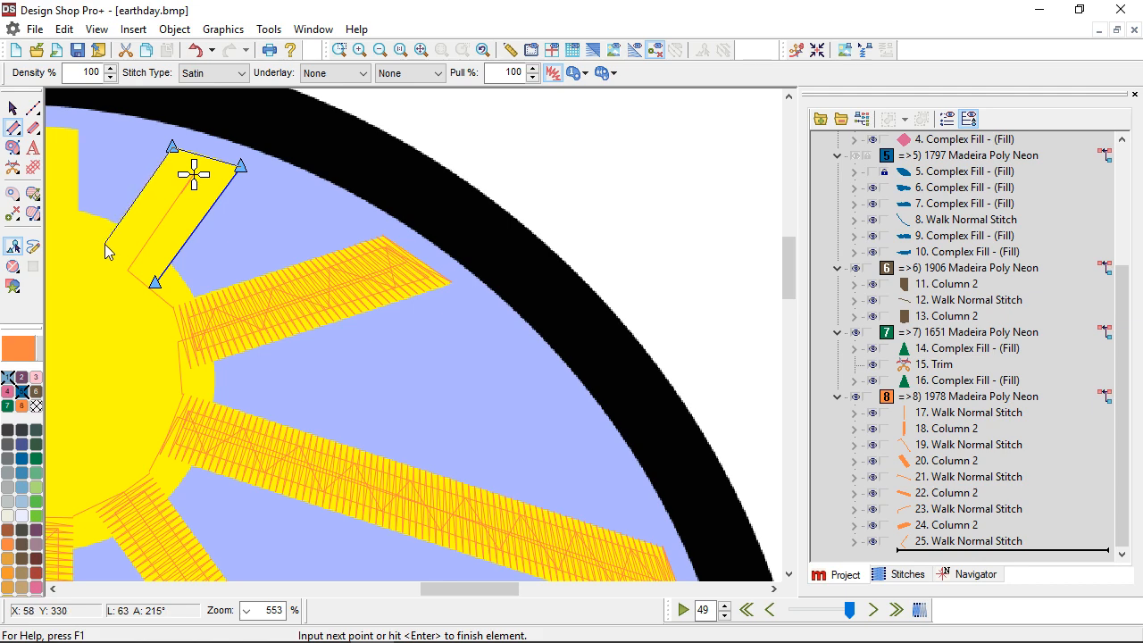
click(104, 244)
key(Return)
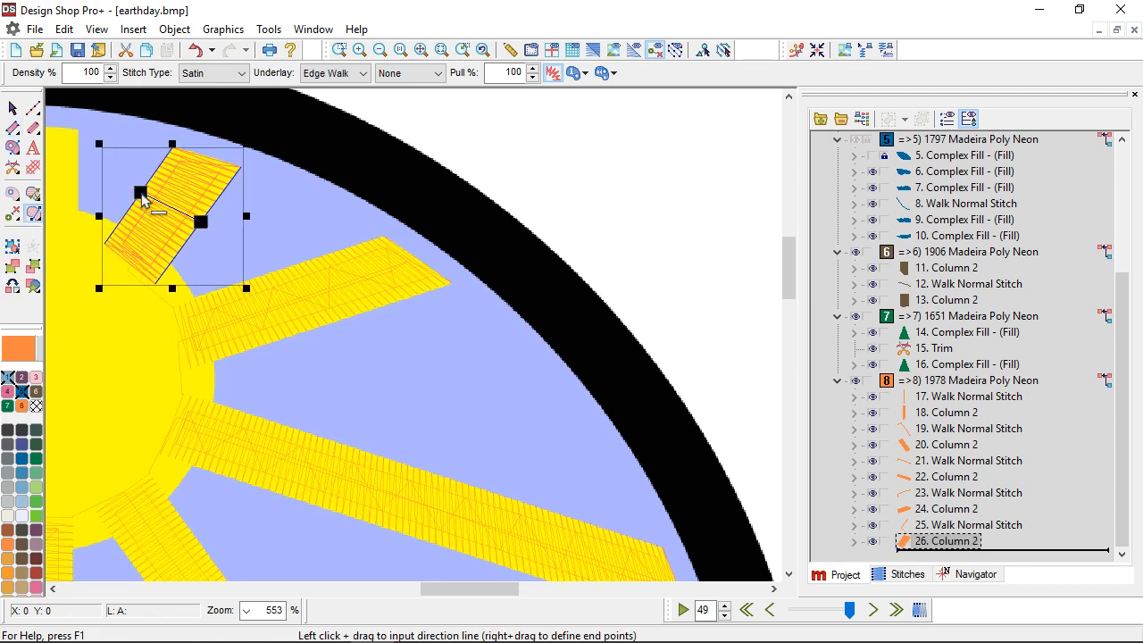
Draw a Walk Normal Stitch from the steep upper-right column's inner end across the sun's edge and up the center of the vertical top ray
click(33, 107)
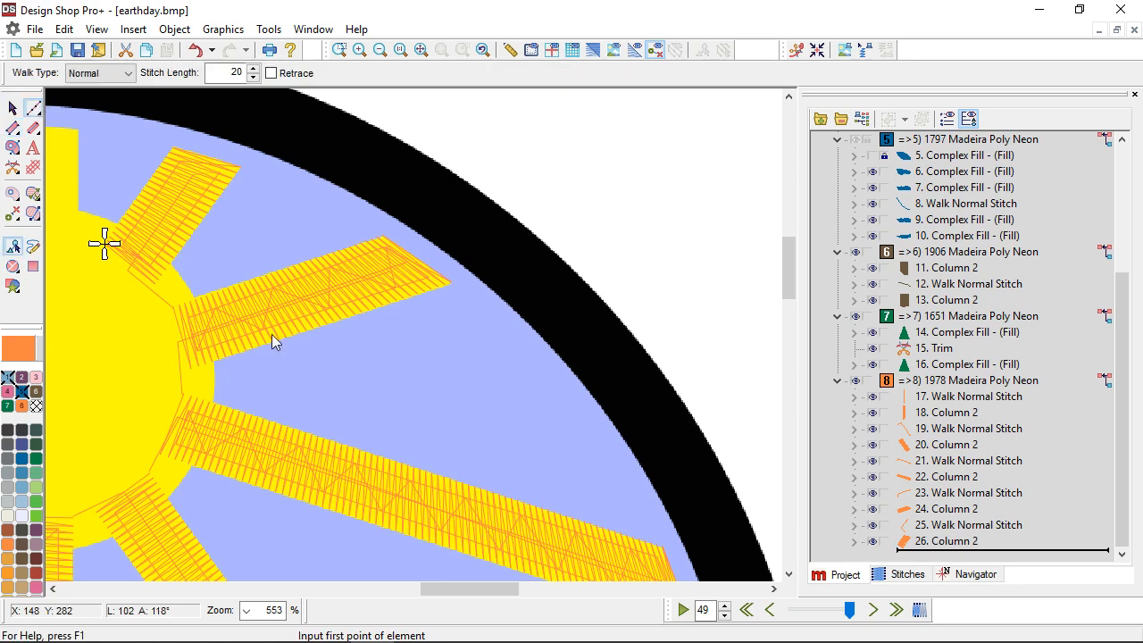
scroll(275, 342, left, 3)
click(280, 243)
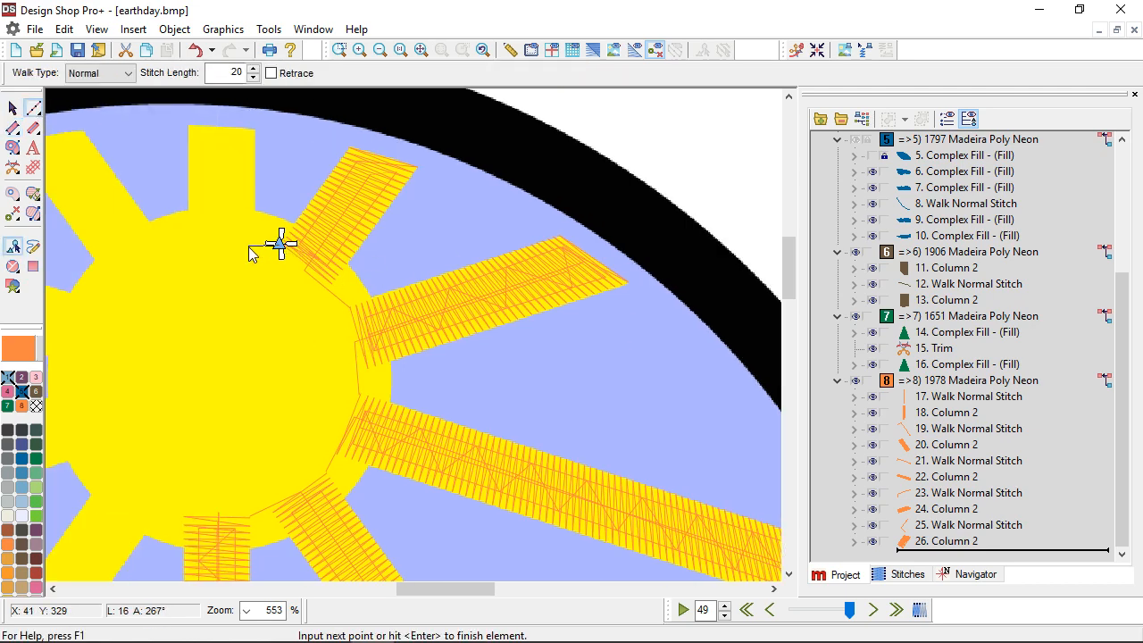
click(221, 147)
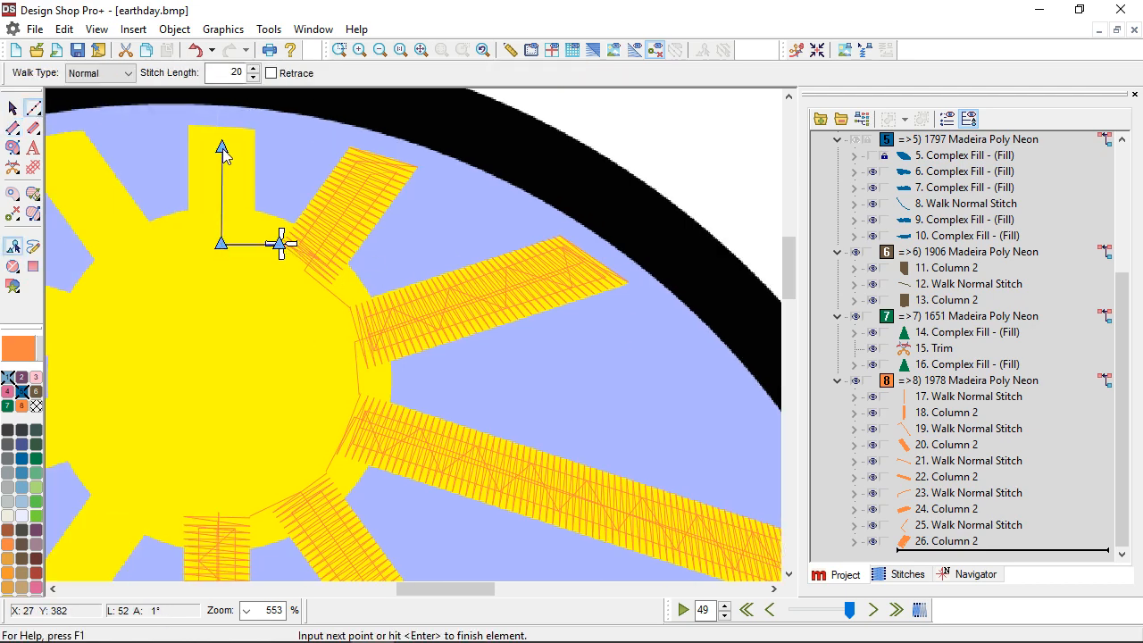
key(Return)
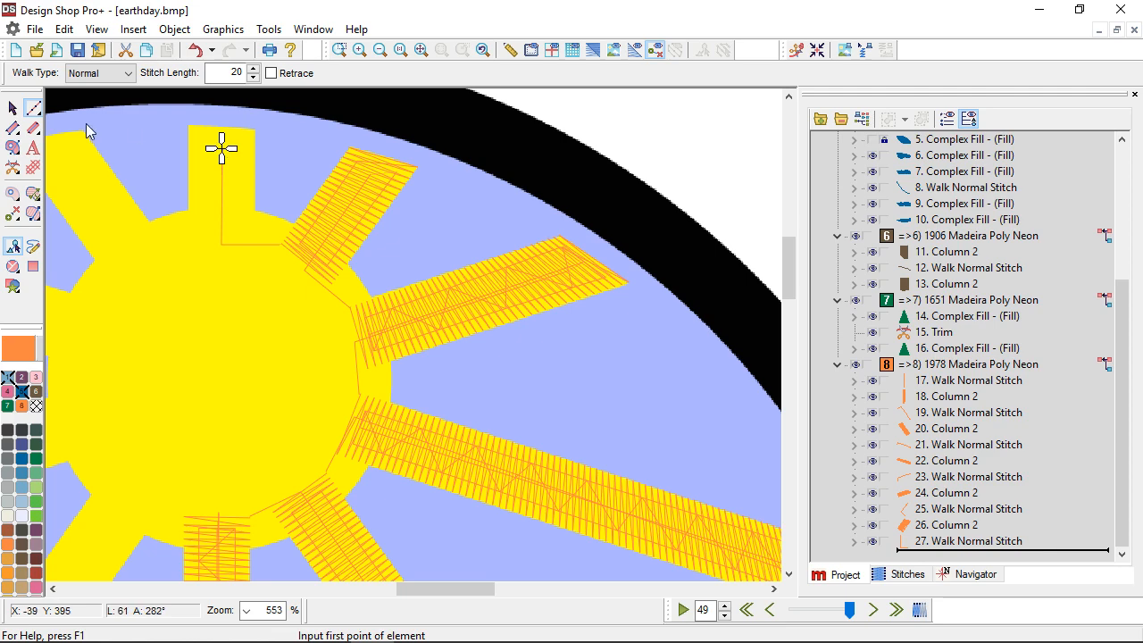
Digitize the vertical top ray as a satin Column 2 from its tip into the sun, with a nearly horizontal direction line across it
click(12, 127)
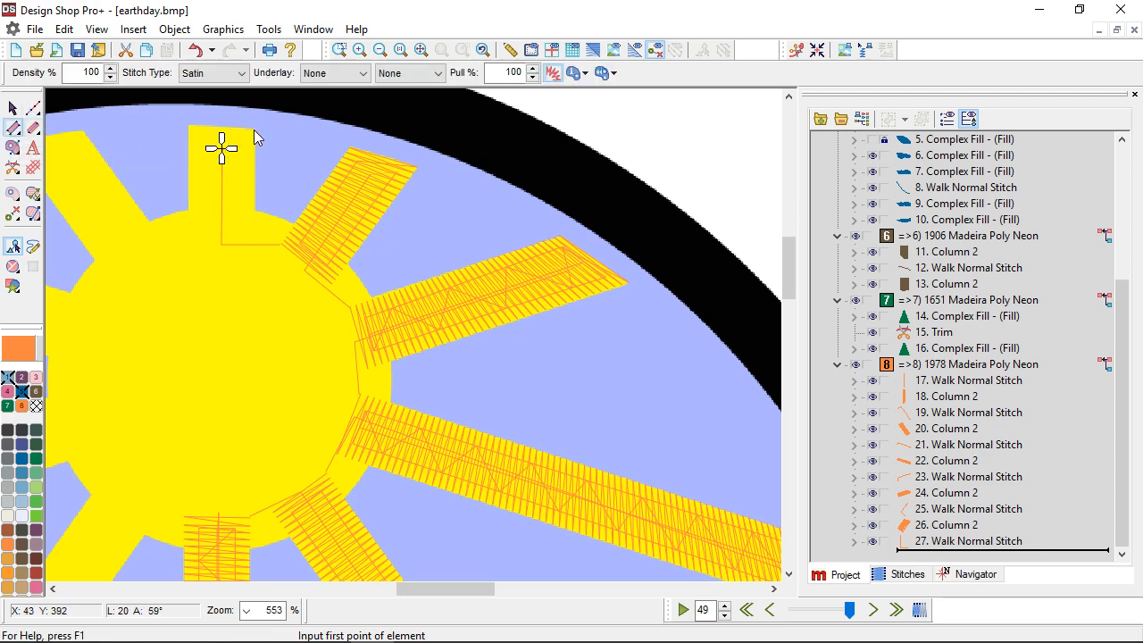
click(254, 130)
click(256, 239)
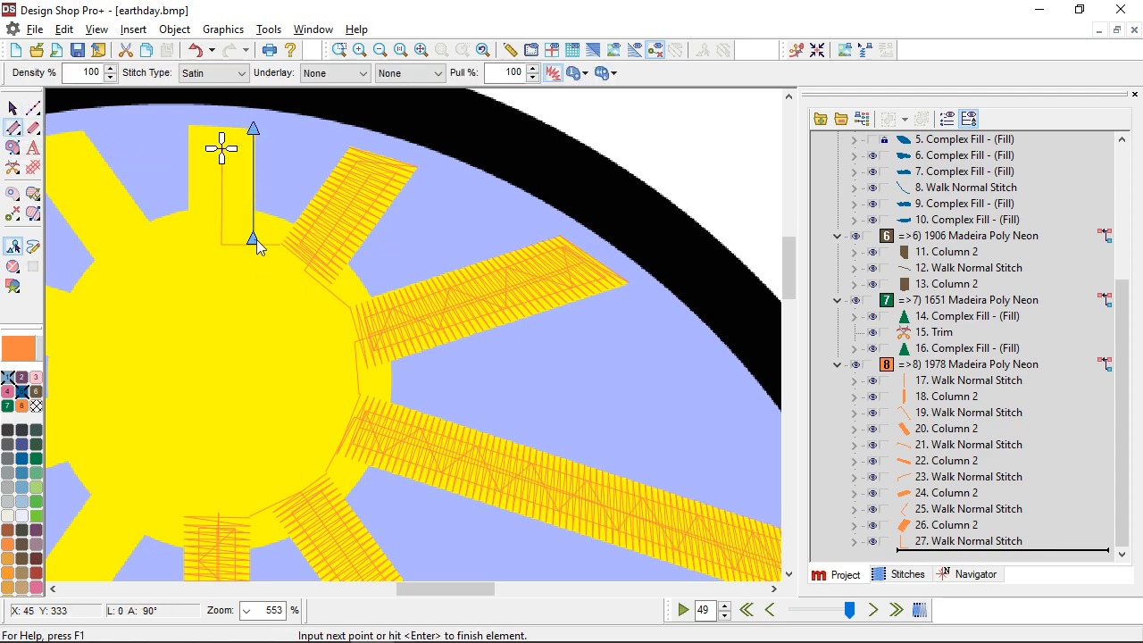
click(188, 125)
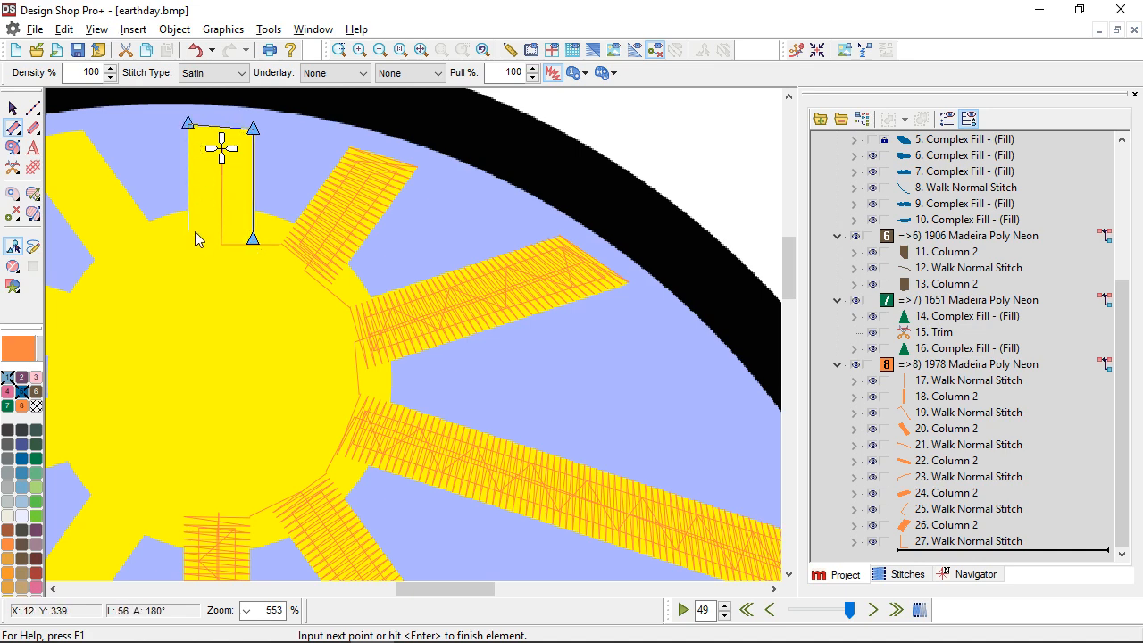
click(195, 235)
key(Return)
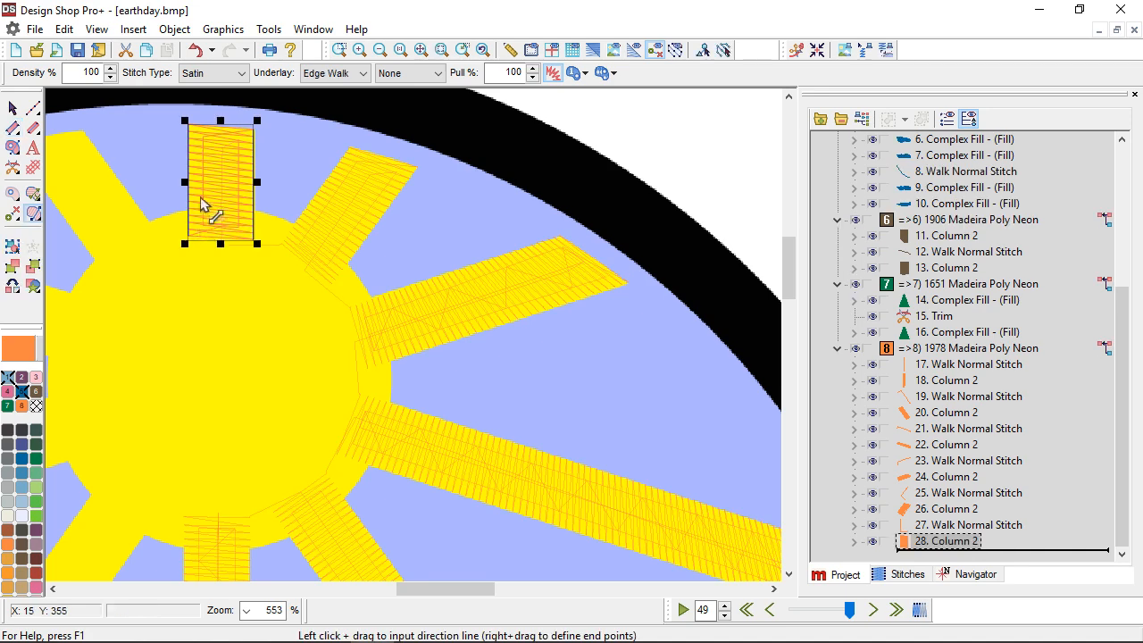
drag(187, 169, 253, 174)
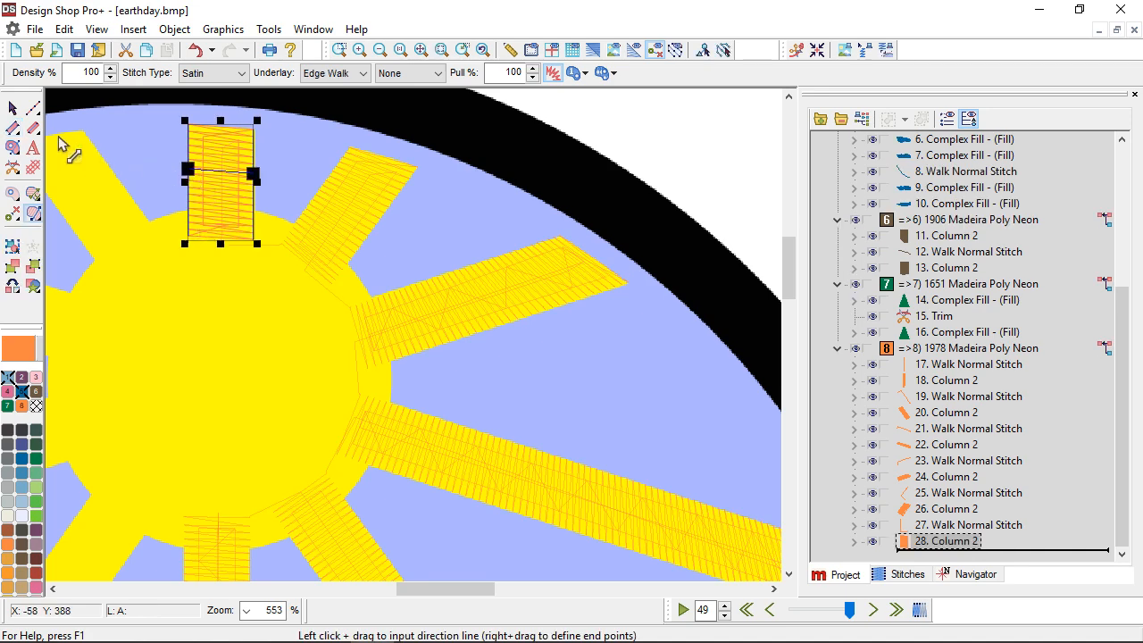
Draw a Walk Normal Stitch from the vertical top column's inner end through the sun and up the center of the steep upper-left ray
click(16, 124)
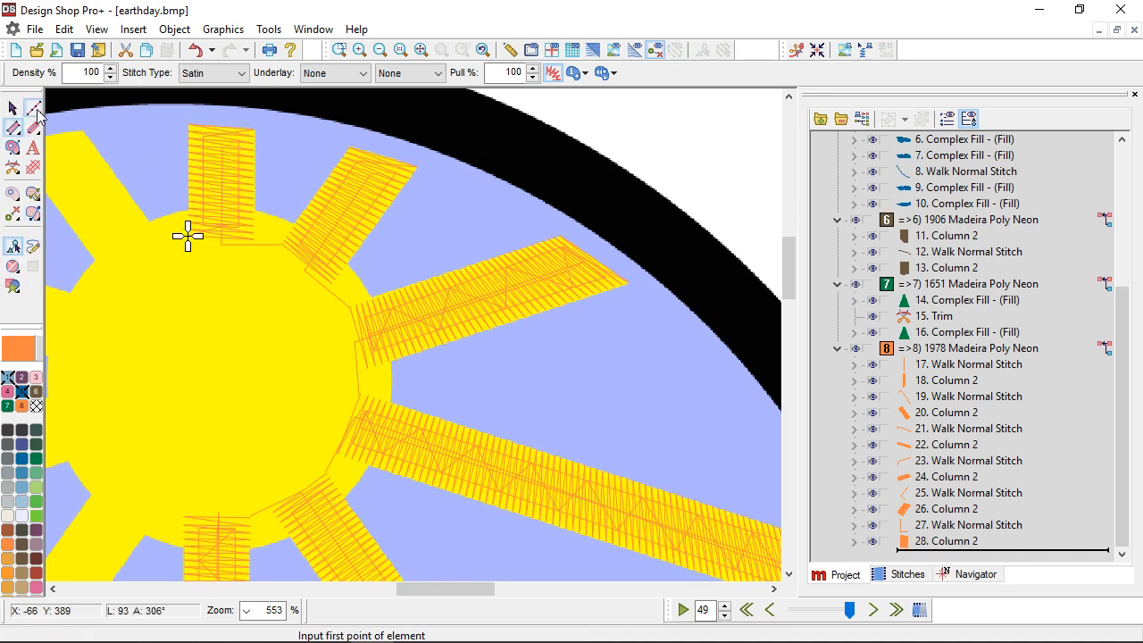
click(36, 109)
click(188, 237)
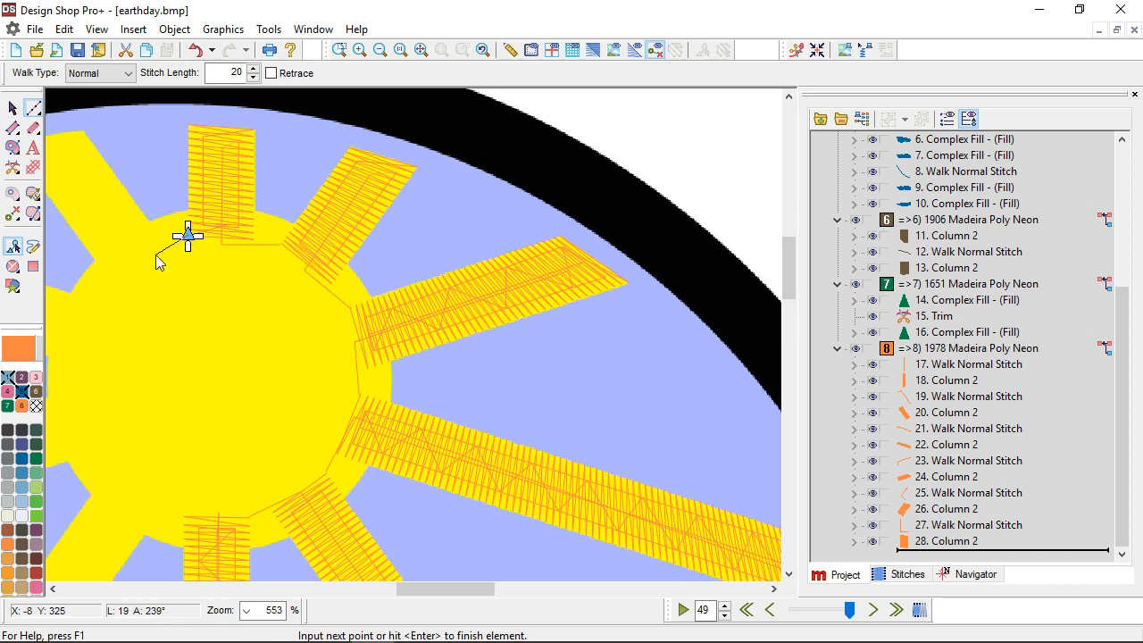
click(141, 266)
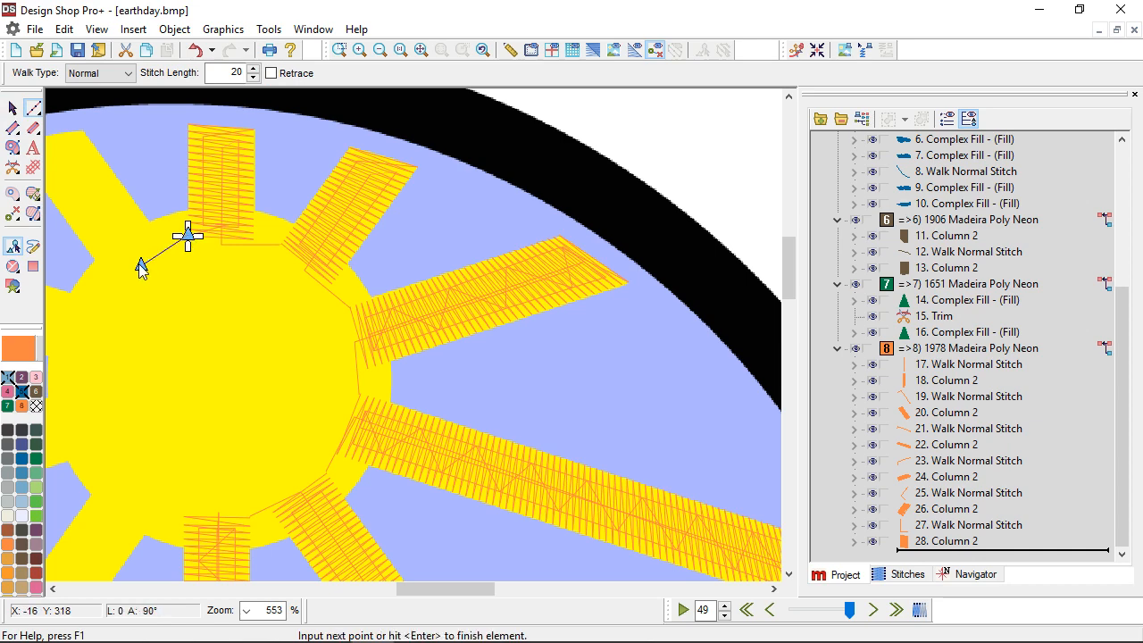
click(64, 169)
key(Return)
Digitize the steep upper-left ray as a satin Column 2 from its tip into the sun, with a slanted direction line across its middle
scroll(64, 163, left, 3)
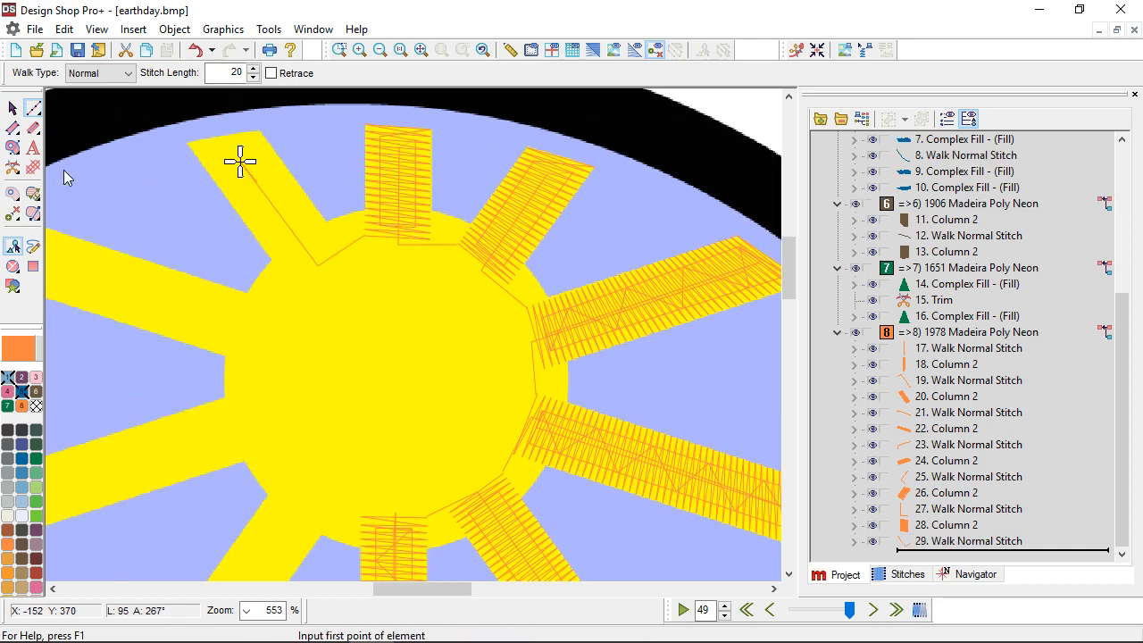
click(13, 128)
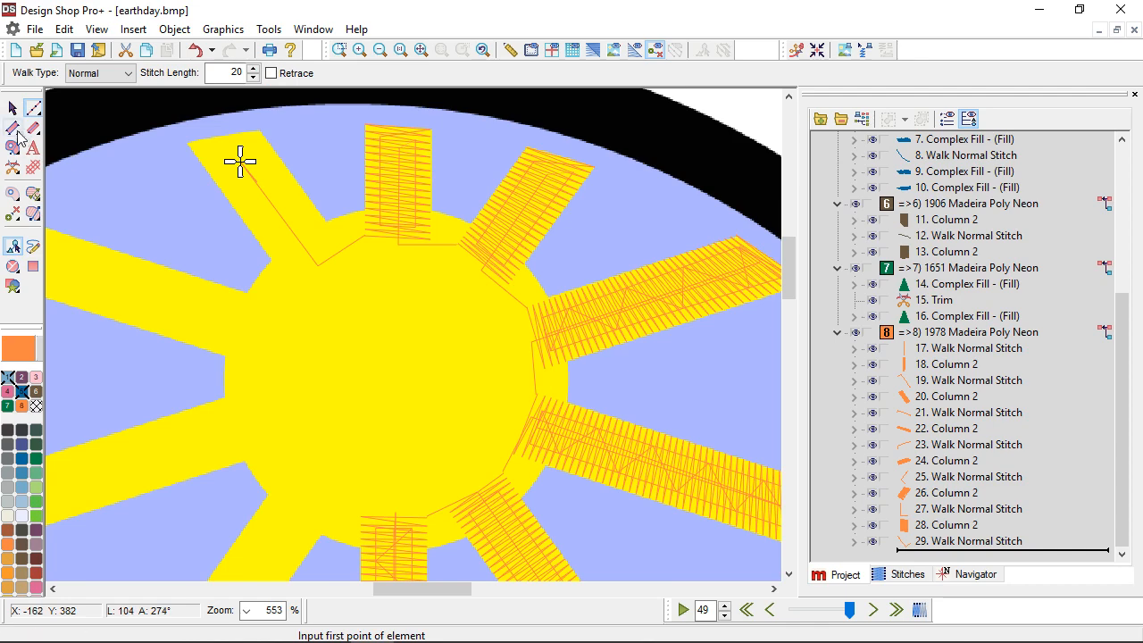
click(259, 132)
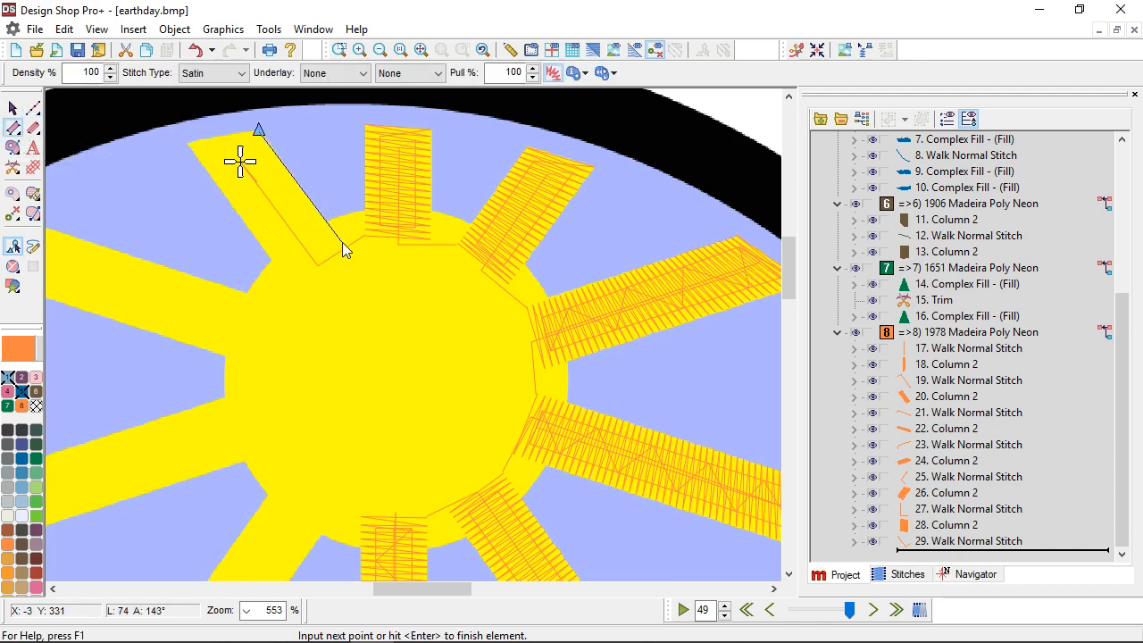
click(339, 241)
click(187, 146)
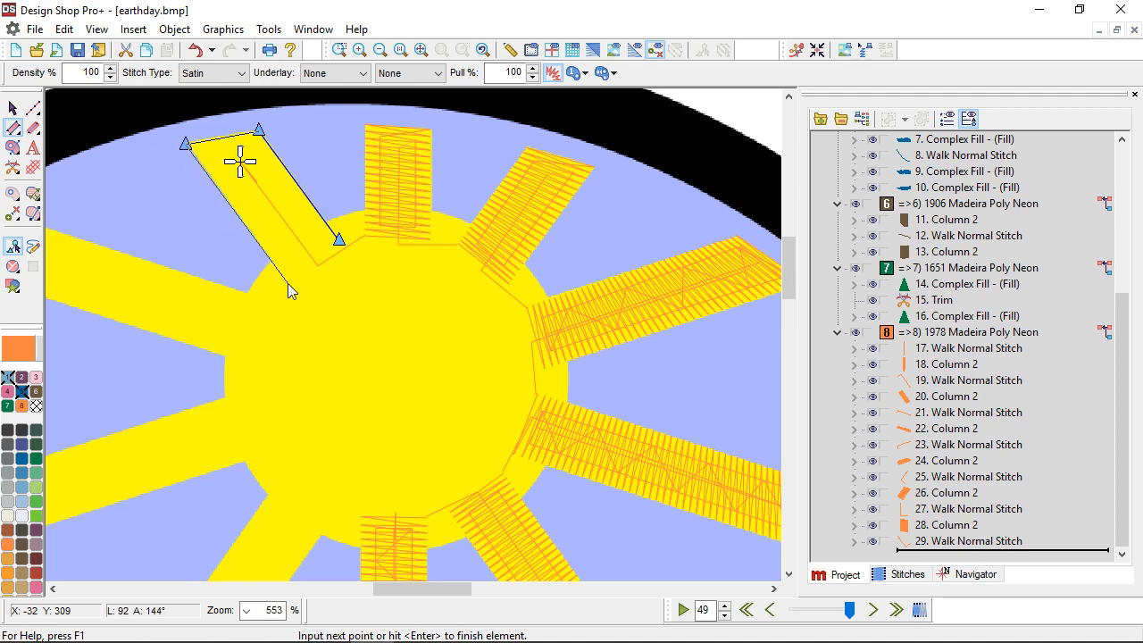
click(287, 279)
key(Return)
drag(294, 180, 230, 203)
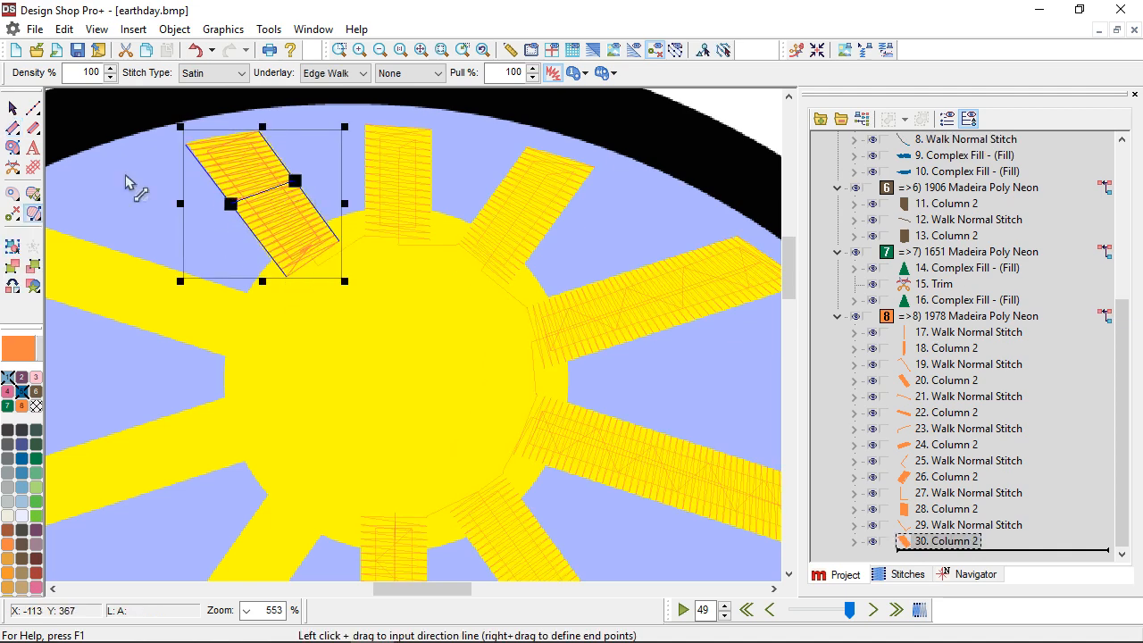
Draw a Walk Normal Stitch from the steep upper-left column's inner end through the sun and out along the shallow upper-left ray
click(33, 108)
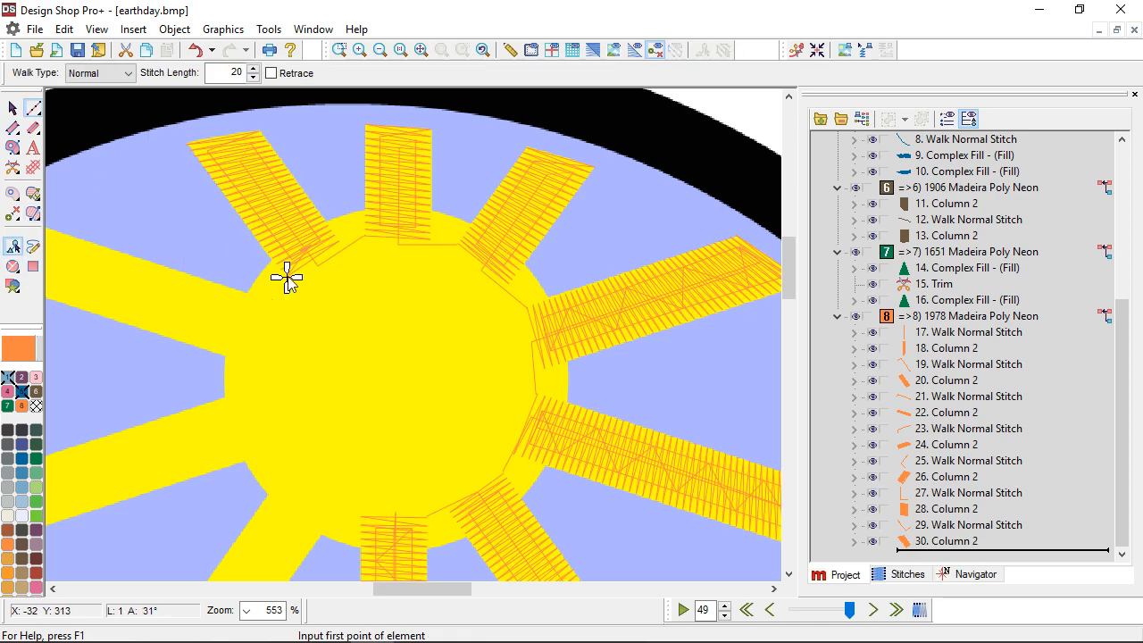
click(287, 279)
click(271, 326)
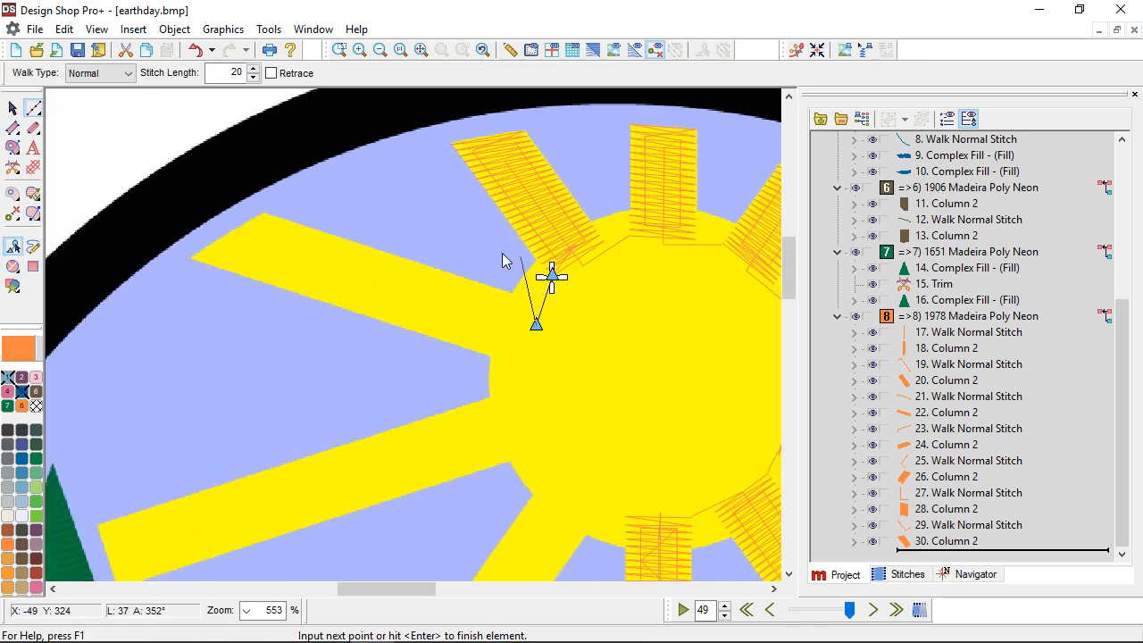
click(258, 248)
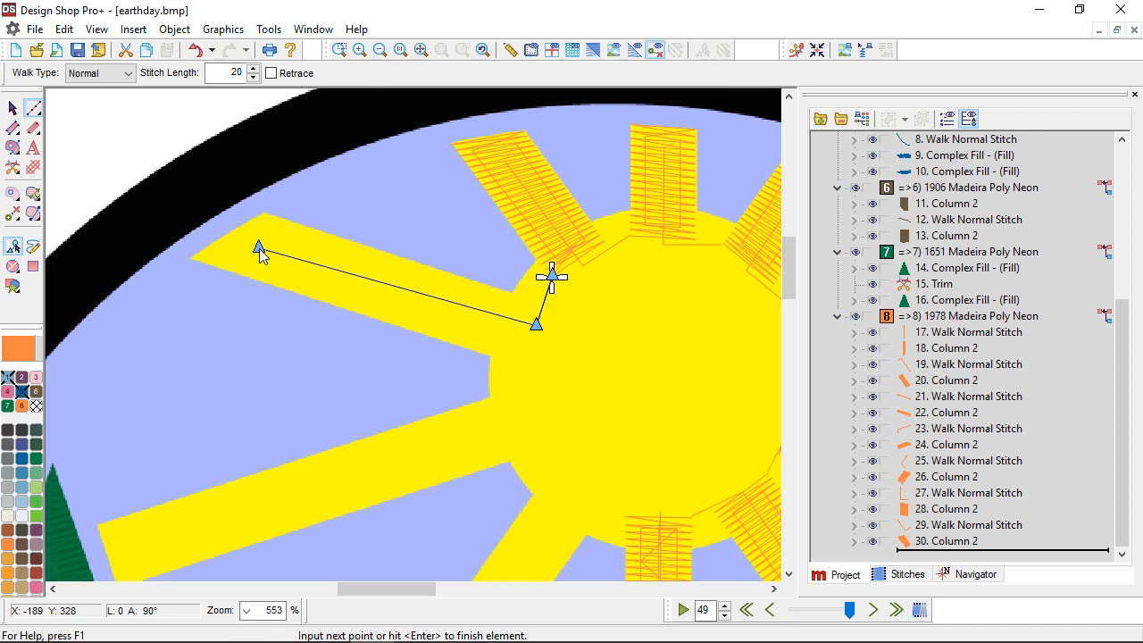
key(Return)
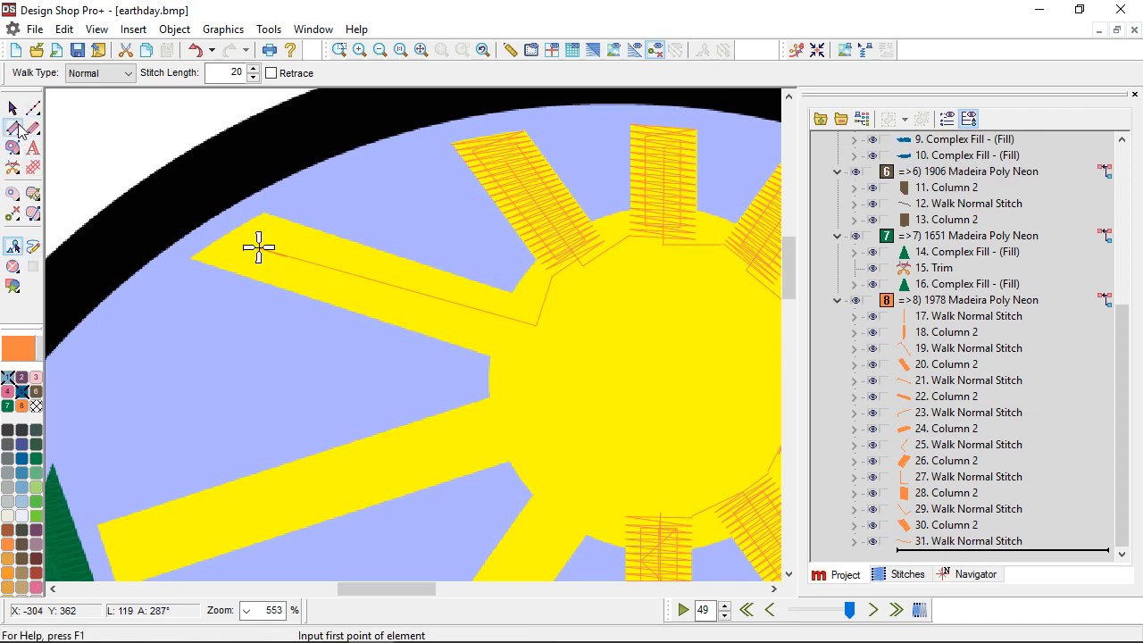
Digitize the shallow upper-left ray as a satin Column 2 from its tip into the sun, with a slanted direction line across it
click(18, 130)
click(265, 212)
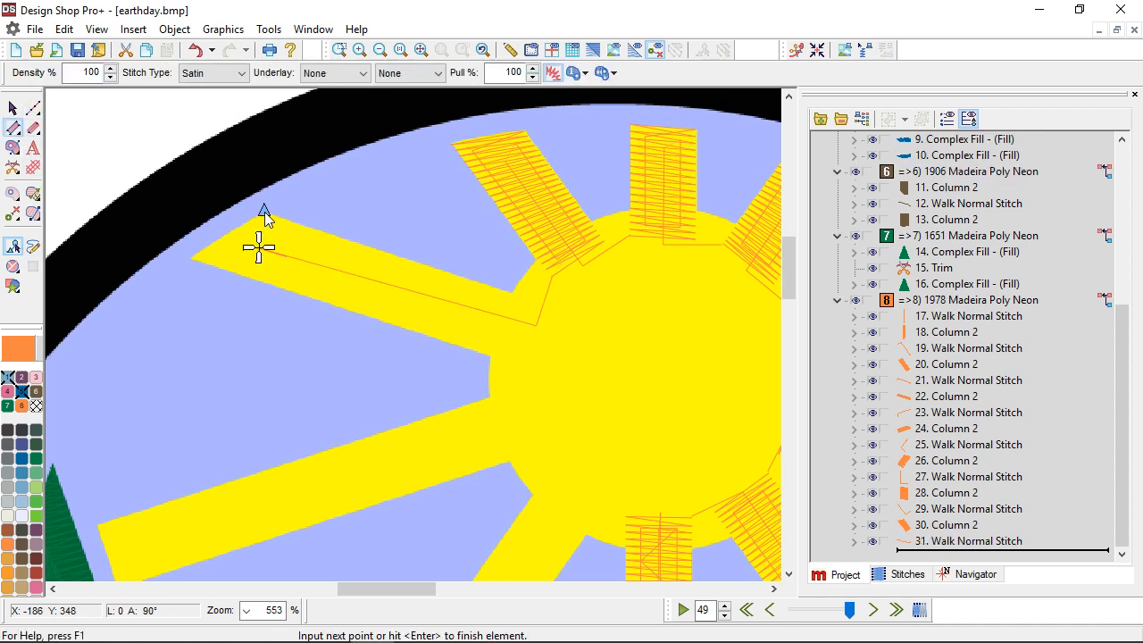
click(533, 298)
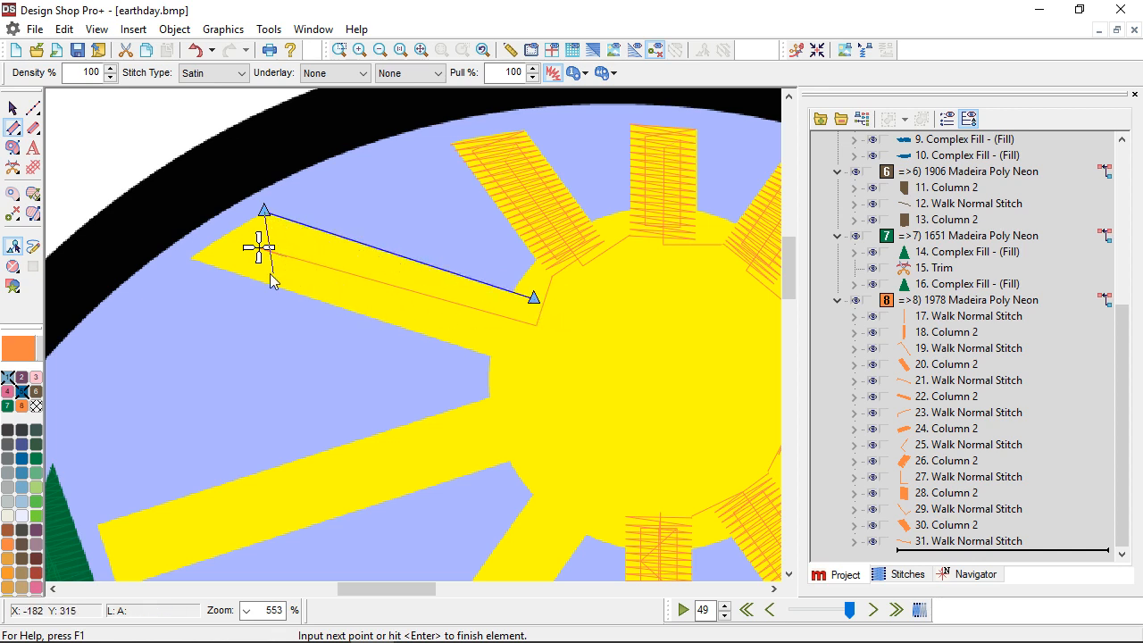
click(188, 259)
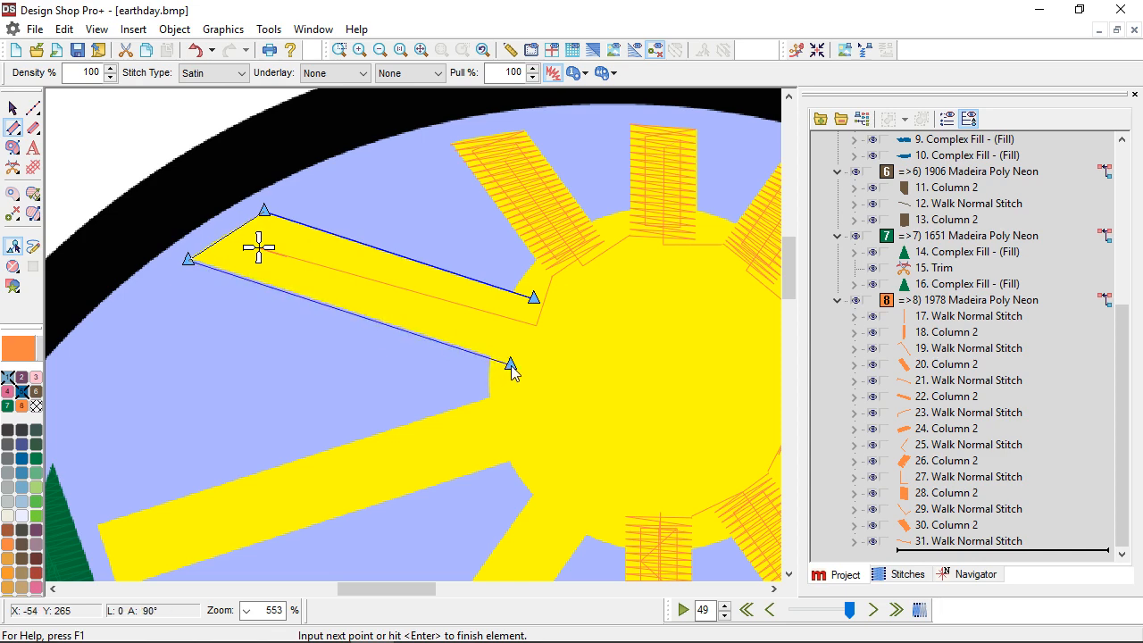
click(511, 365)
key(Return)
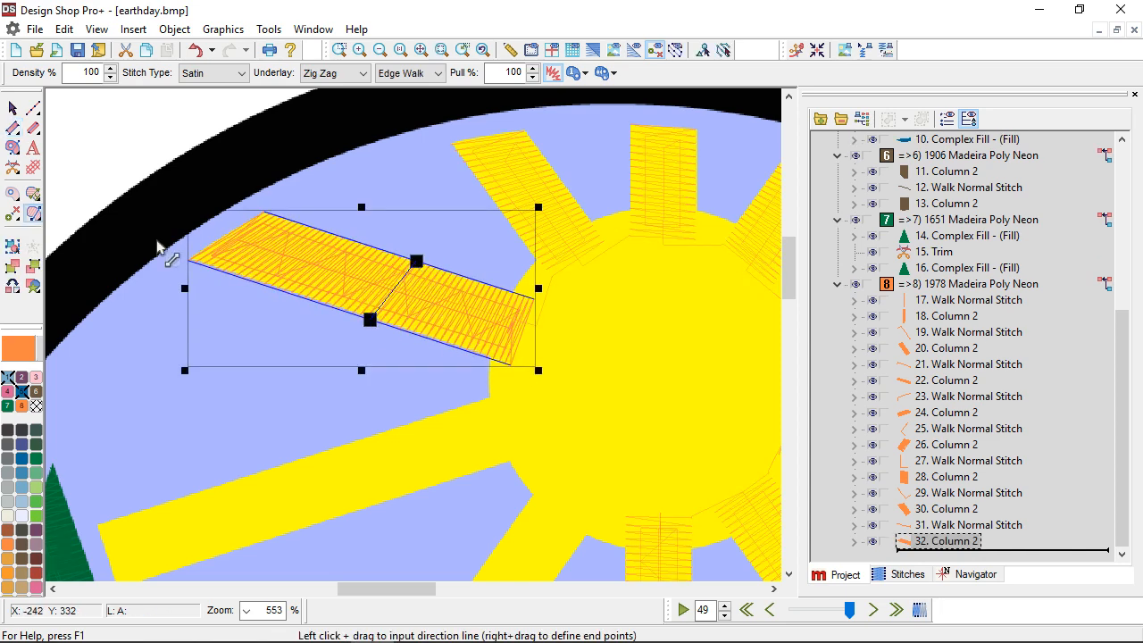
Start a Walk Normal Stitch at the shallow upper-left column's inner end in the sun
click(33, 108)
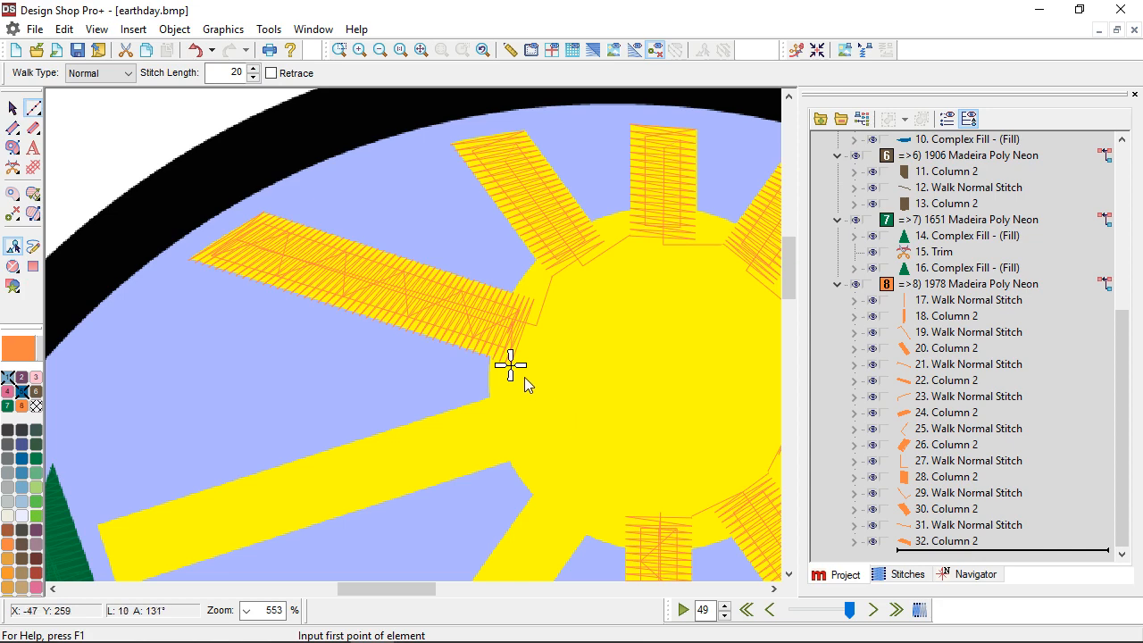
Run a walk stitch from the finished upper-left ray along the sun's edge to the outer end of the neighbouring long left ray
click(511, 364)
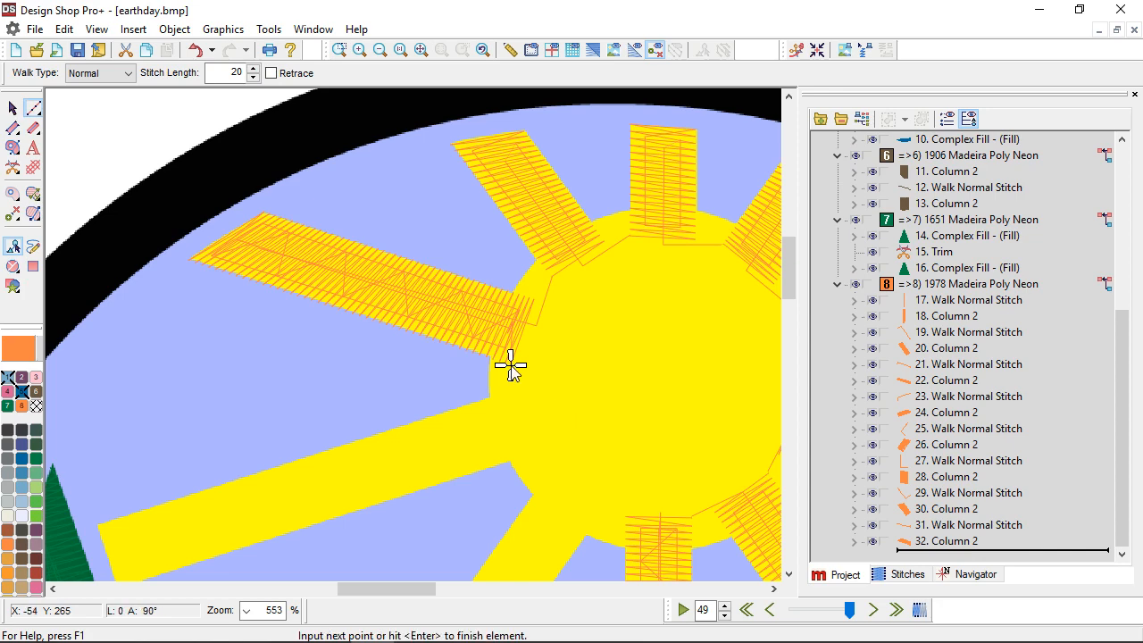
click(525, 424)
click(134, 560)
key(Return)
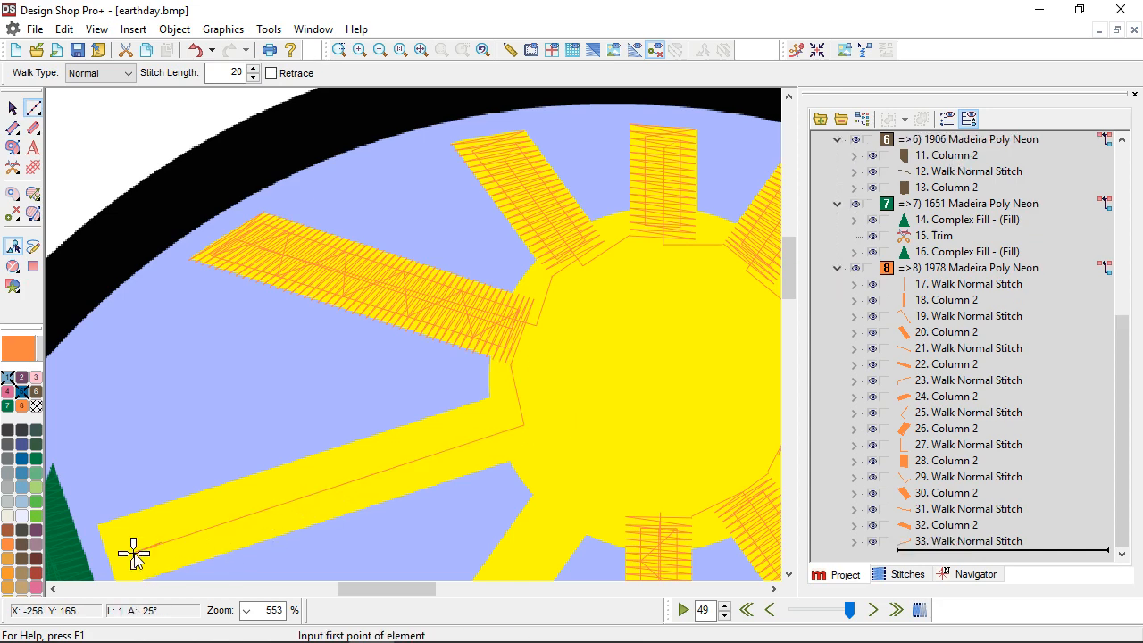
Digitize the long left ray as a satin Column 2 from its four corners, overlapping the sun's edge
click(13, 128)
scroll(71, 346, down, 2)
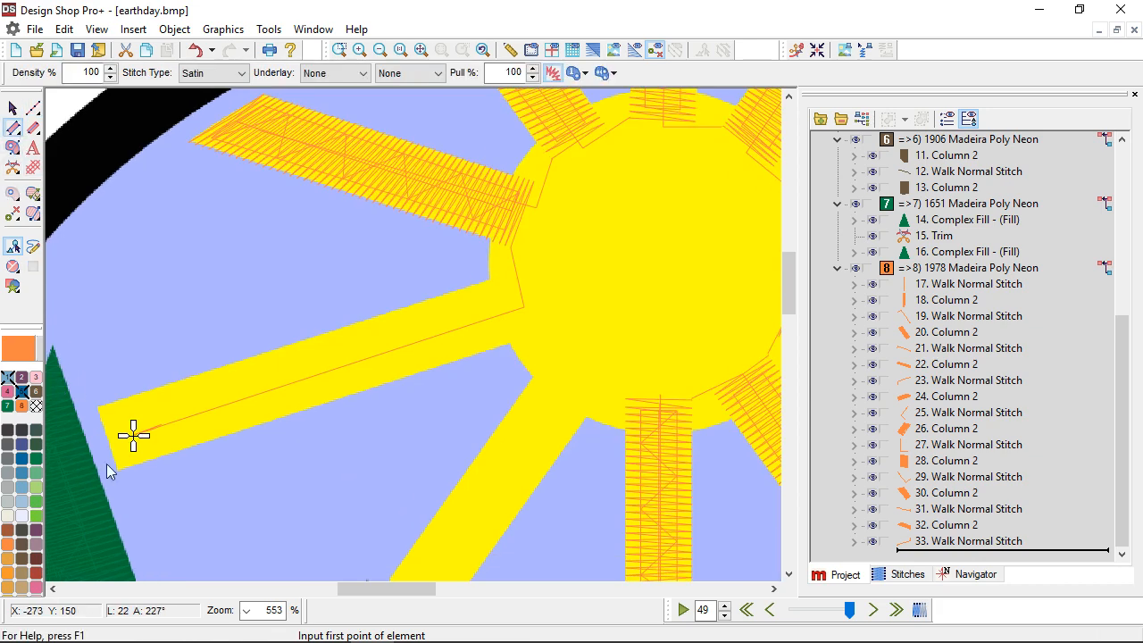
click(117, 470)
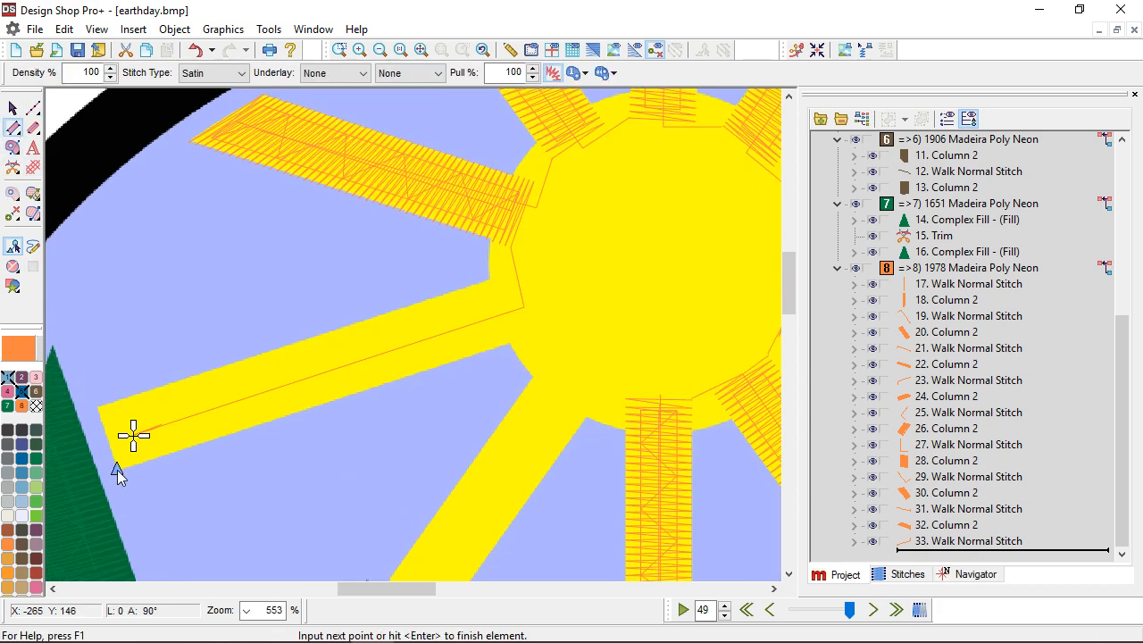
click(530, 337)
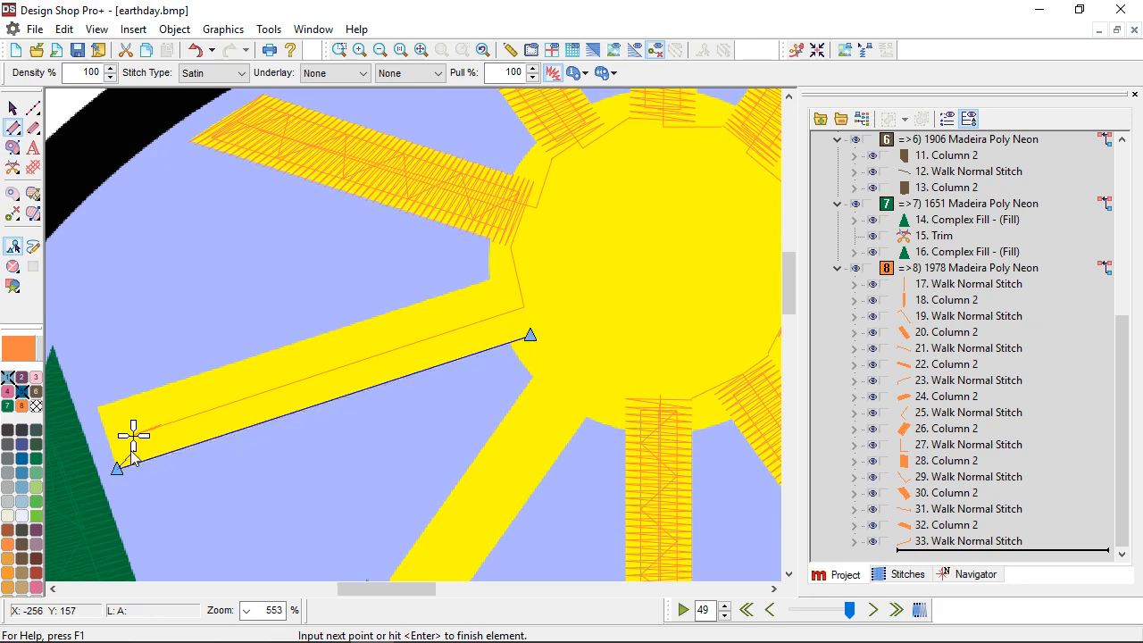
click(97, 407)
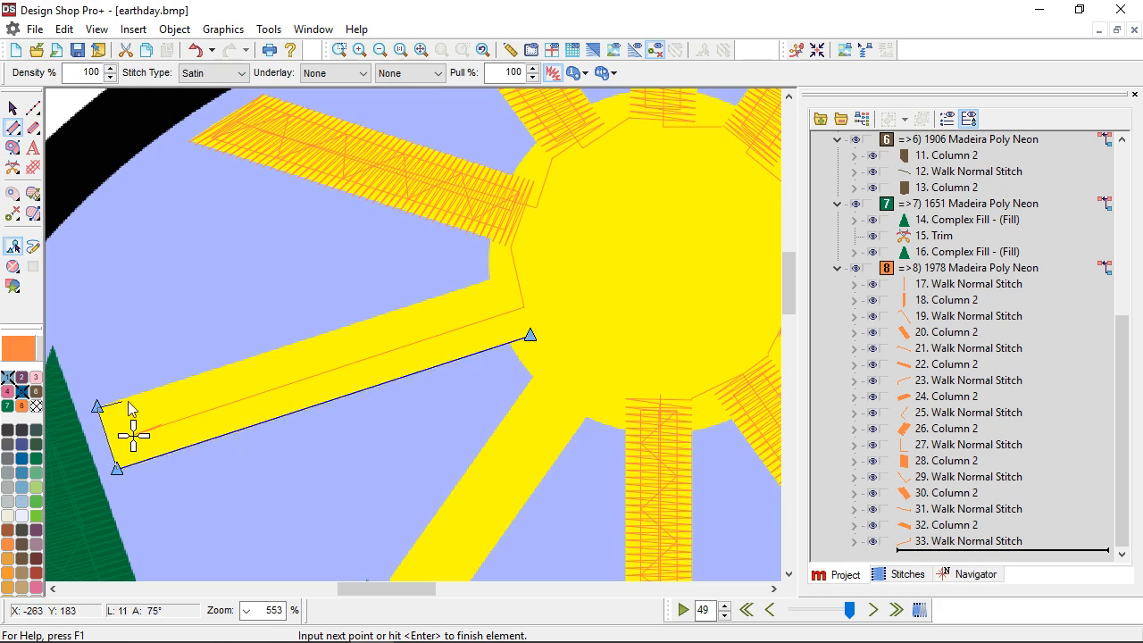
click(514, 273)
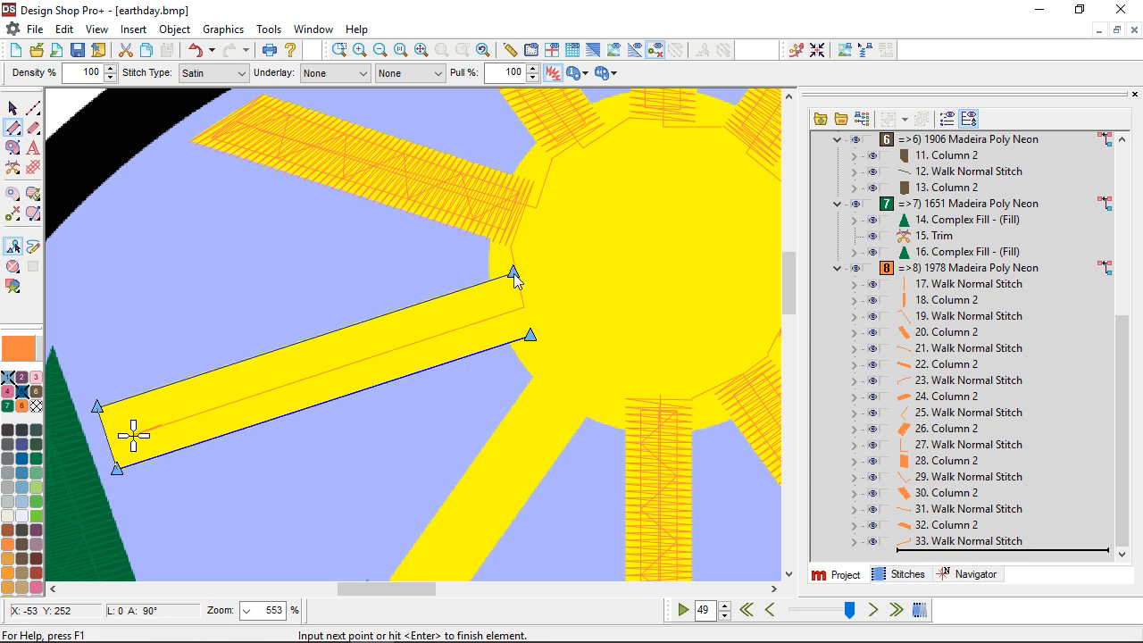
key(Return)
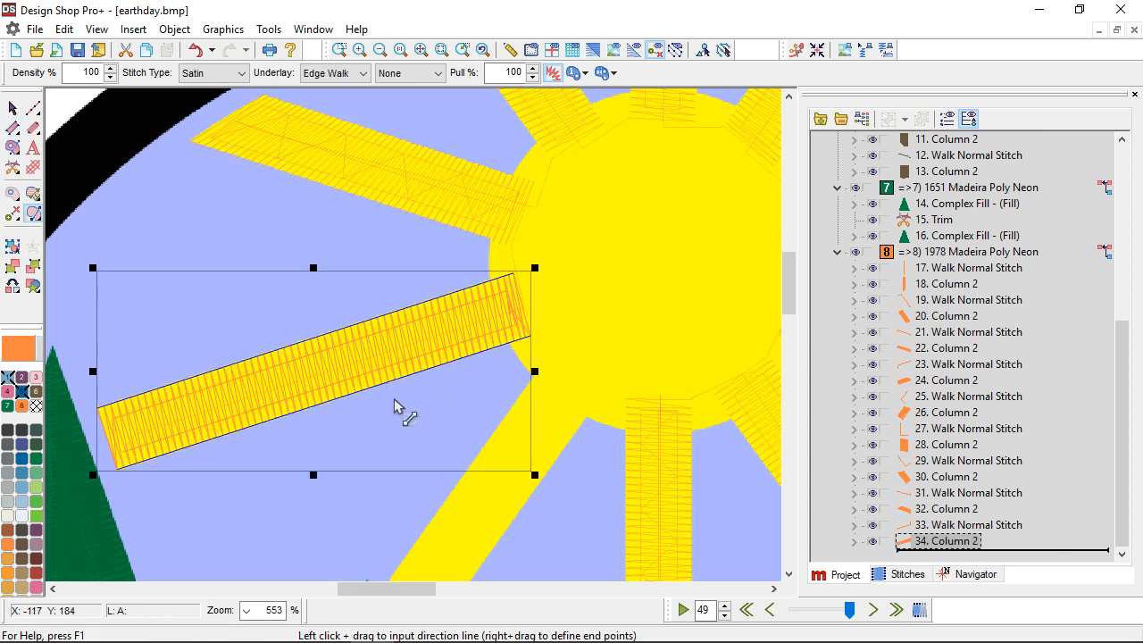
click(309, 340)
key(Return)
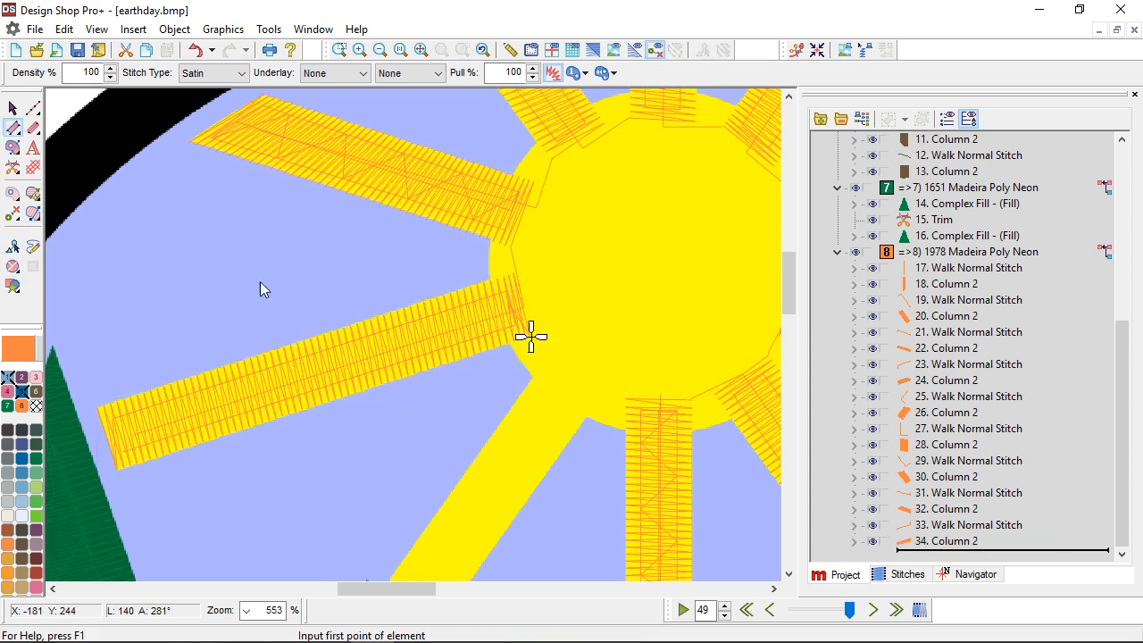
Run a walk stitch from the long left ray along the sun's edge and down the middle of the unfilled lower-left ray
click(33, 108)
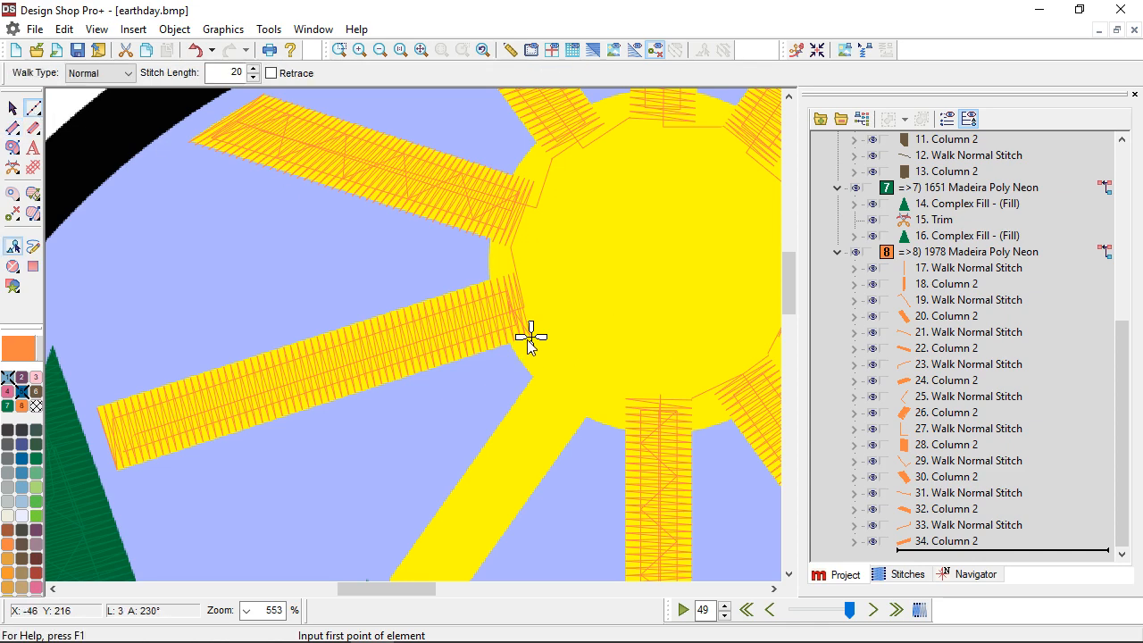
click(531, 337)
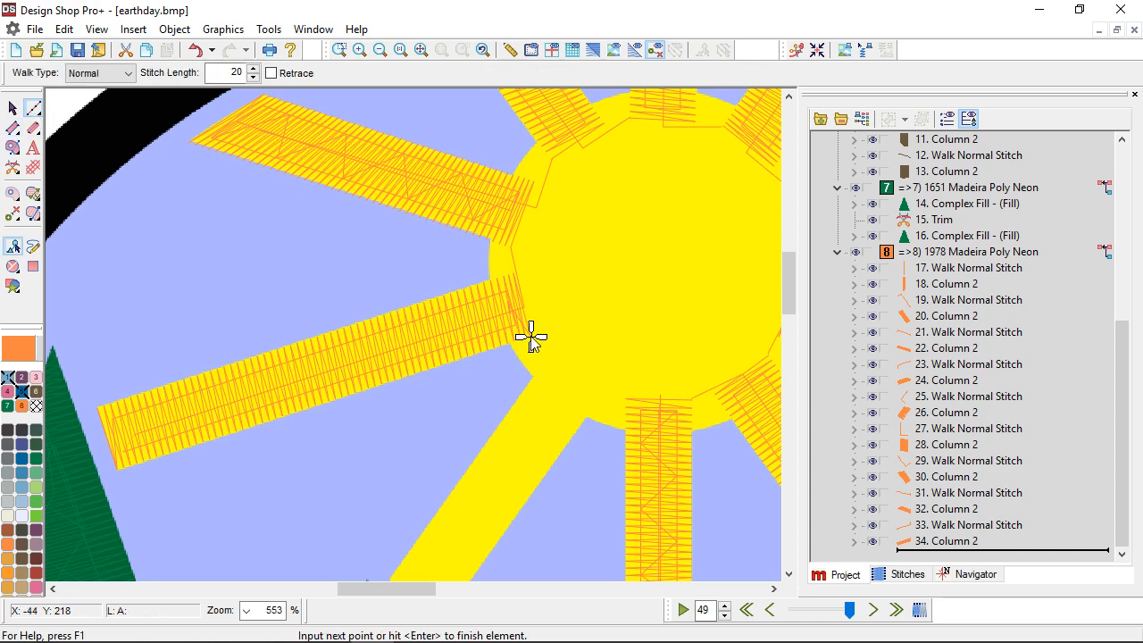
click(576, 372)
scroll(578, 372, down, 3)
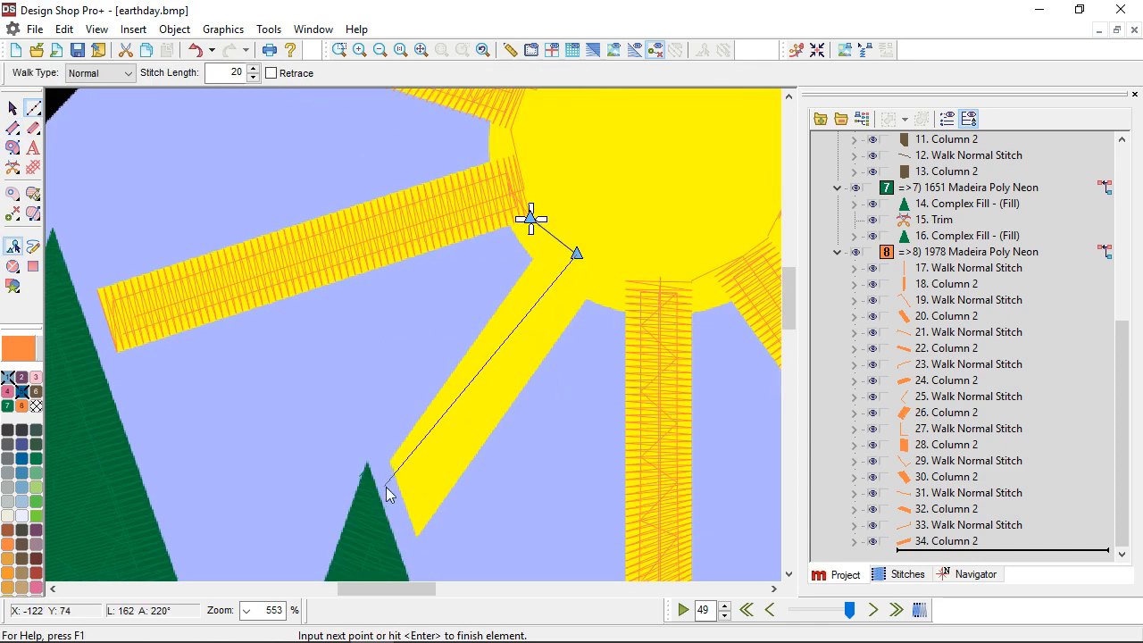
click(422, 479)
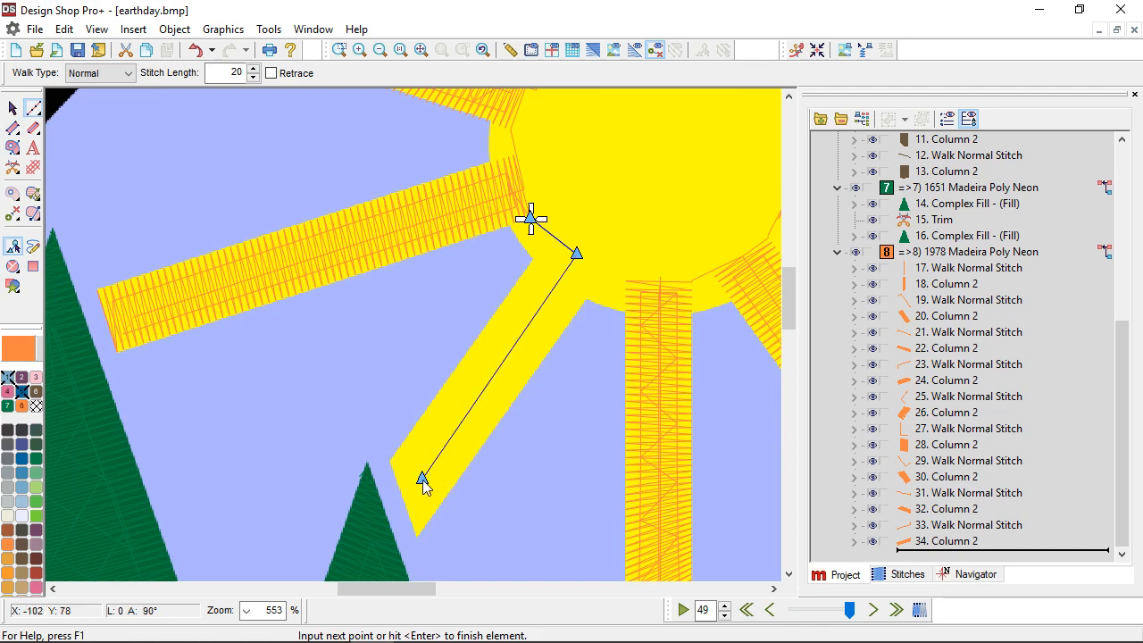
key(Return)
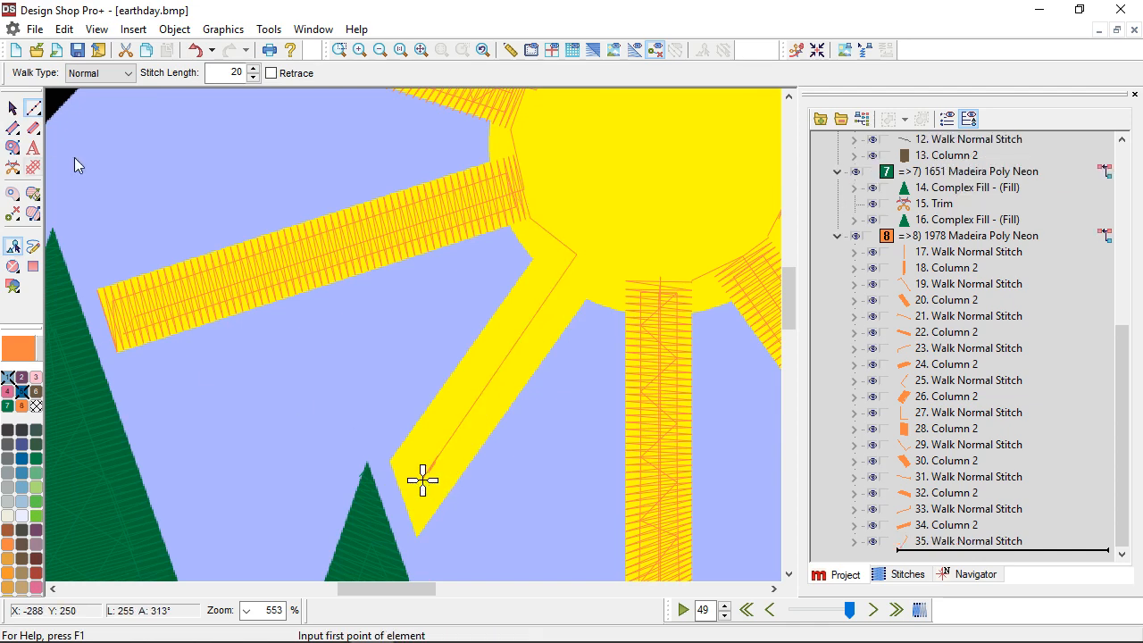
Digitize the lower-left ray beside the small tree as a satin Column 2, with a stitch direction line across its width
click(12, 128)
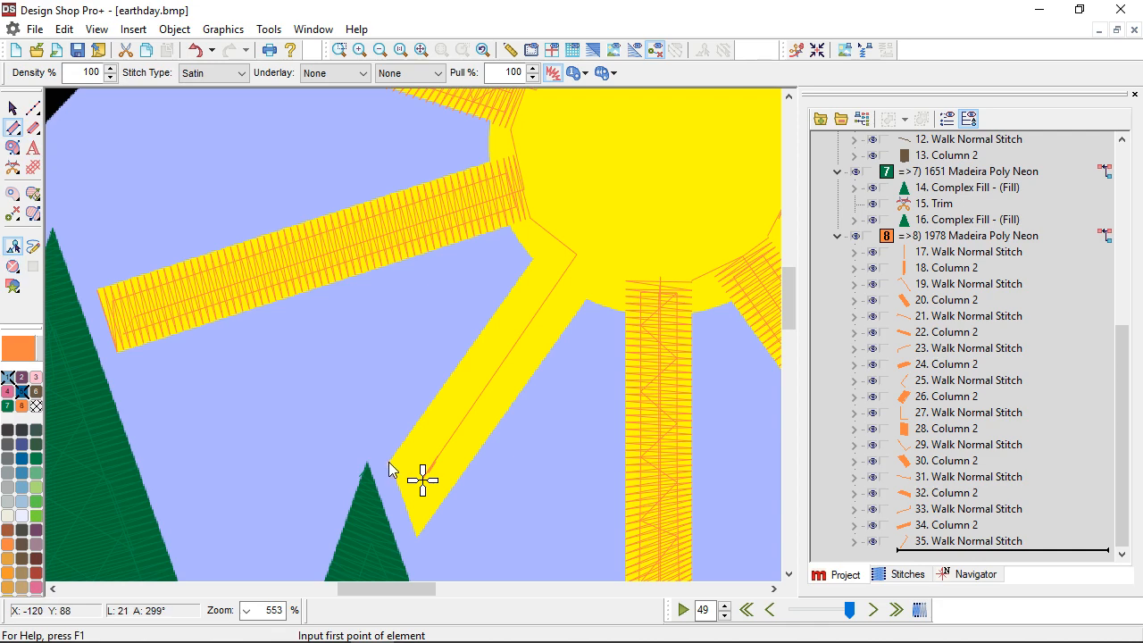
click(388, 461)
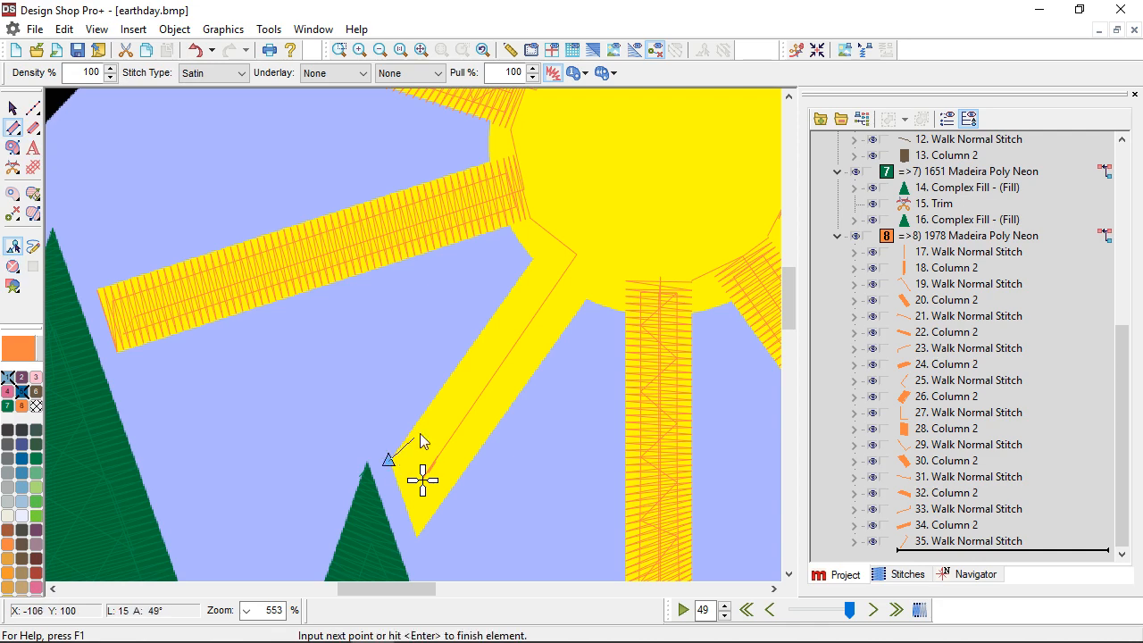
click(547, 240)
click(442, 578)
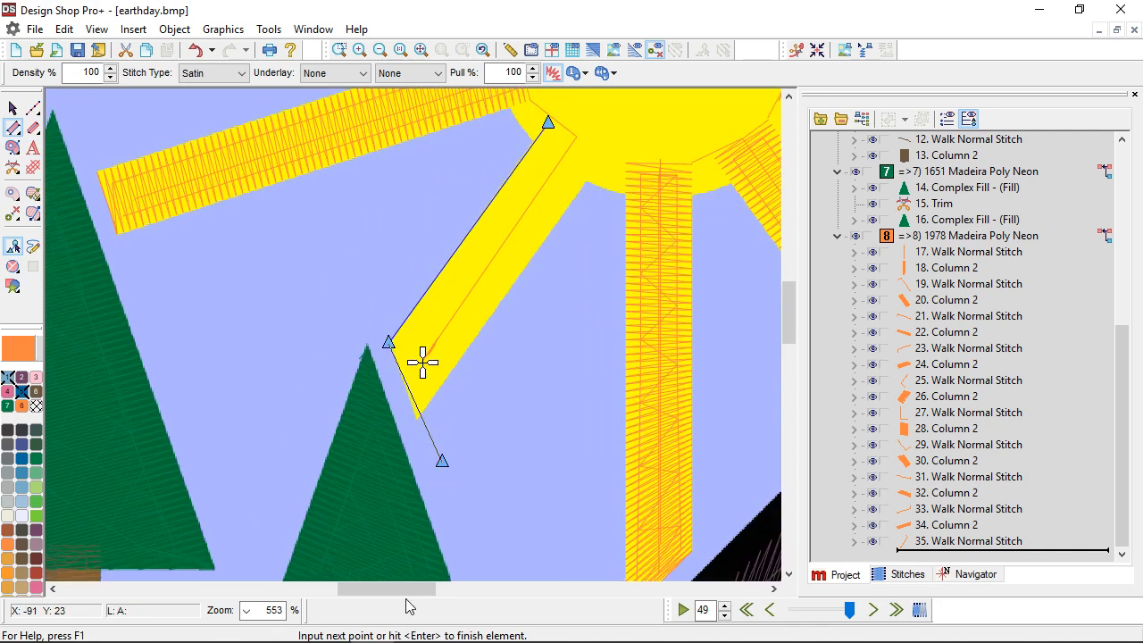
click(416, 361)
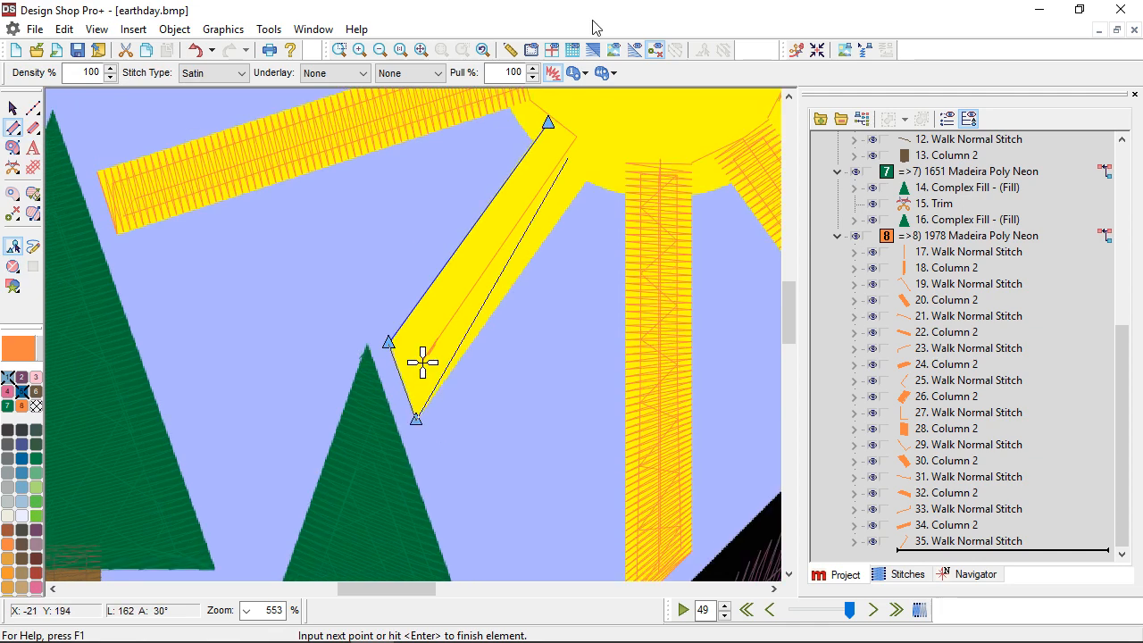
click(599, 285)
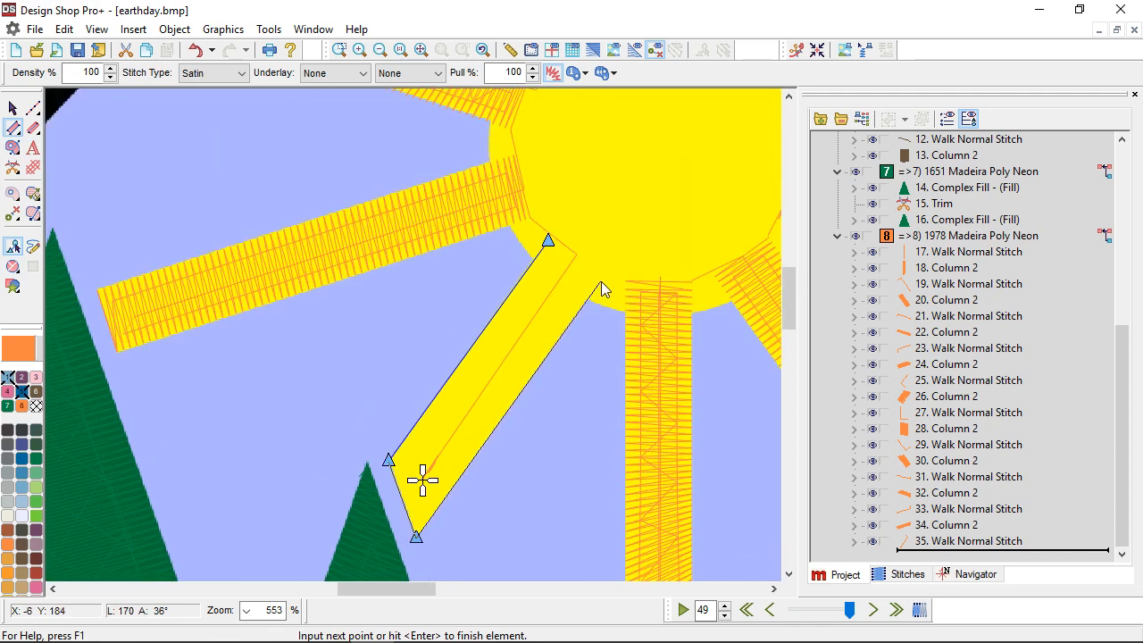
key(Return)
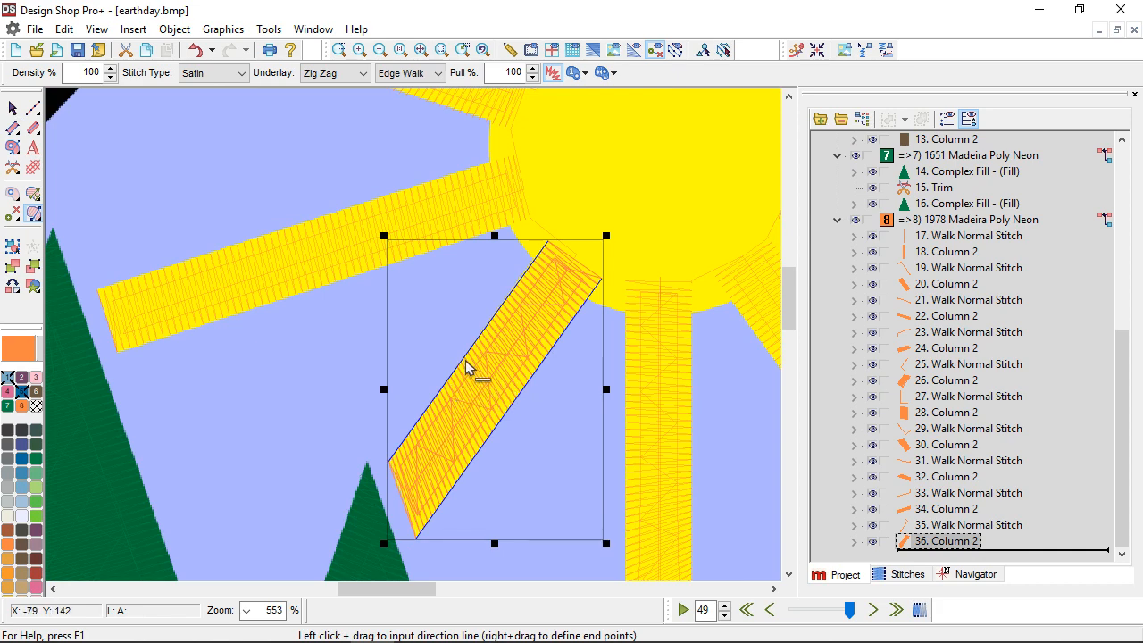
drag(462, 358, 503, 417)
Draw a circular Complex Fill over the sun's centre and move its start point to the inner end of the lower-left ray
click(13, 148)
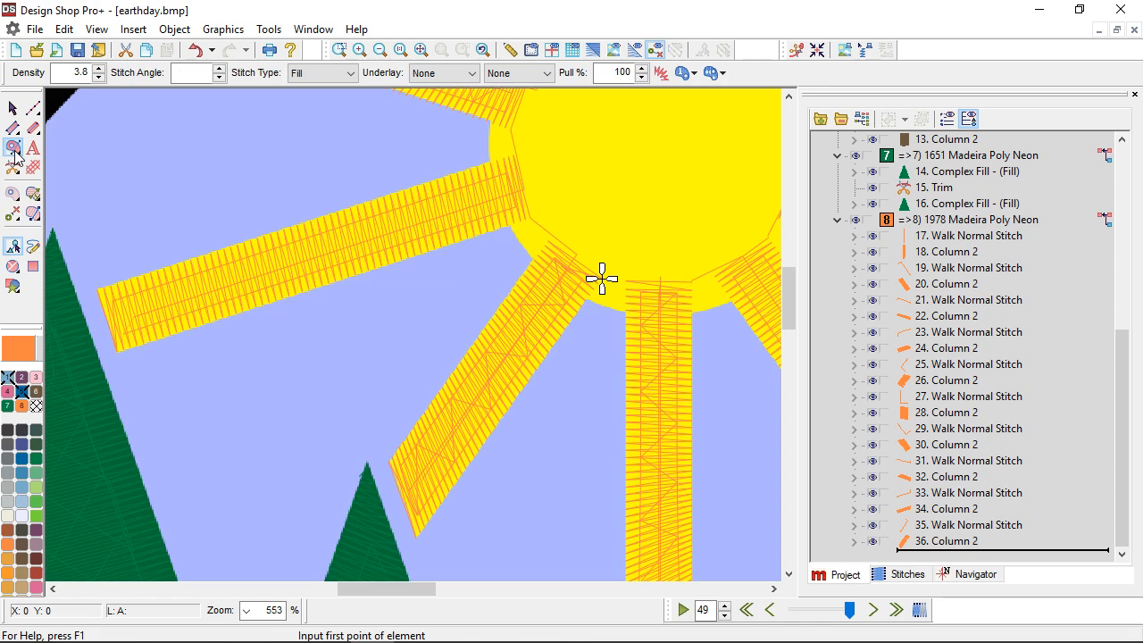
click(12, 268)
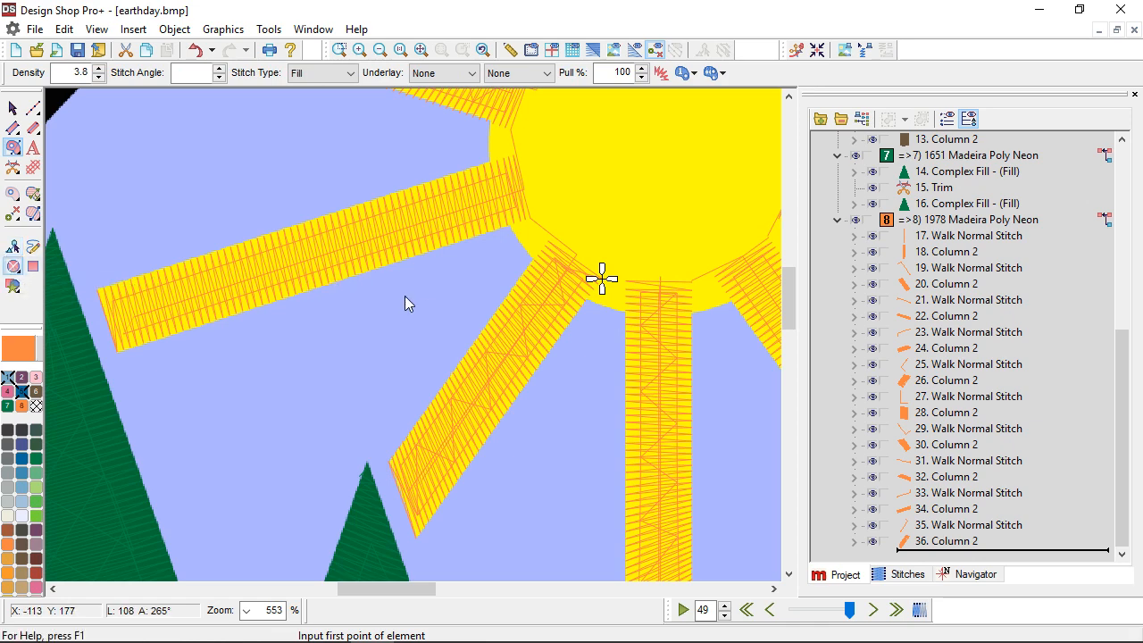
scroll(445, 304, up, 3)
scroll(445, 300, right, 6)
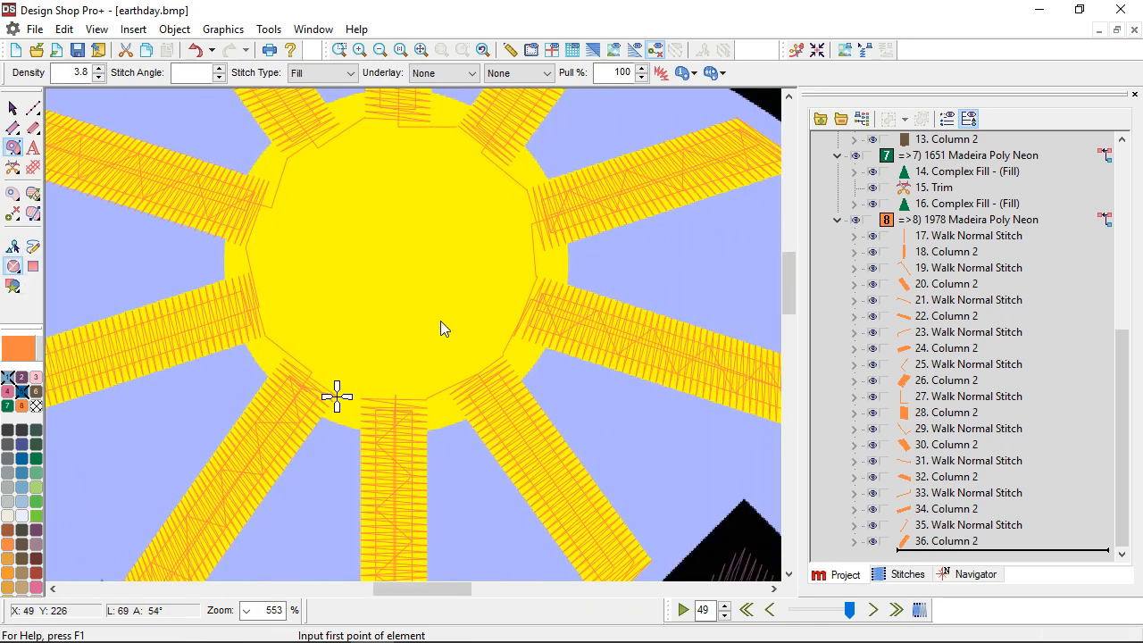
click(252, 358)
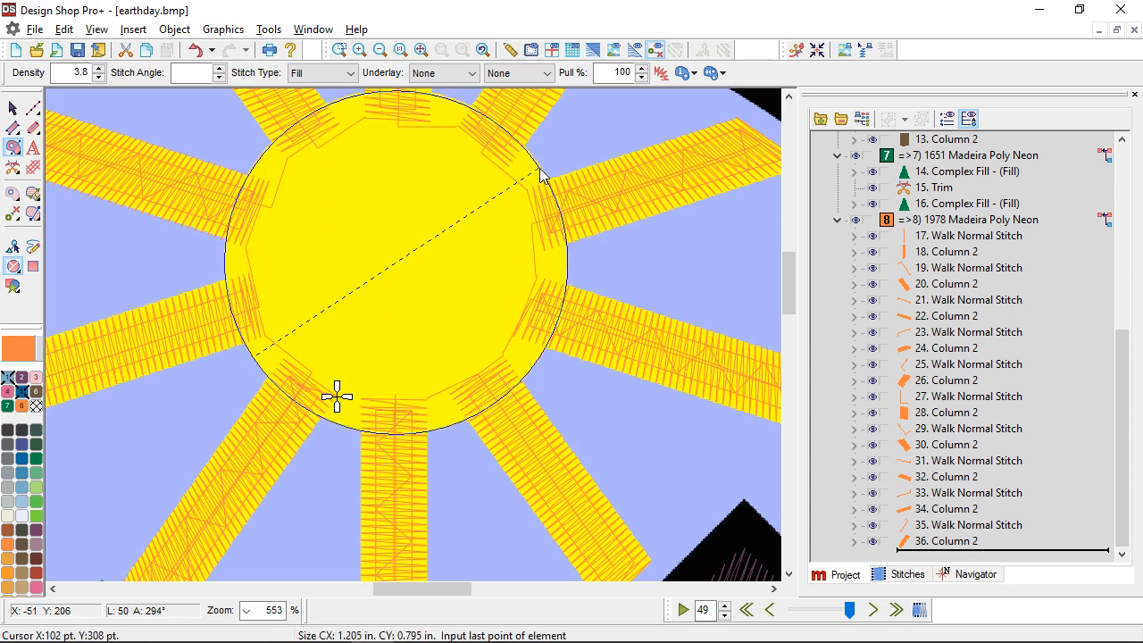
click(539, 173)
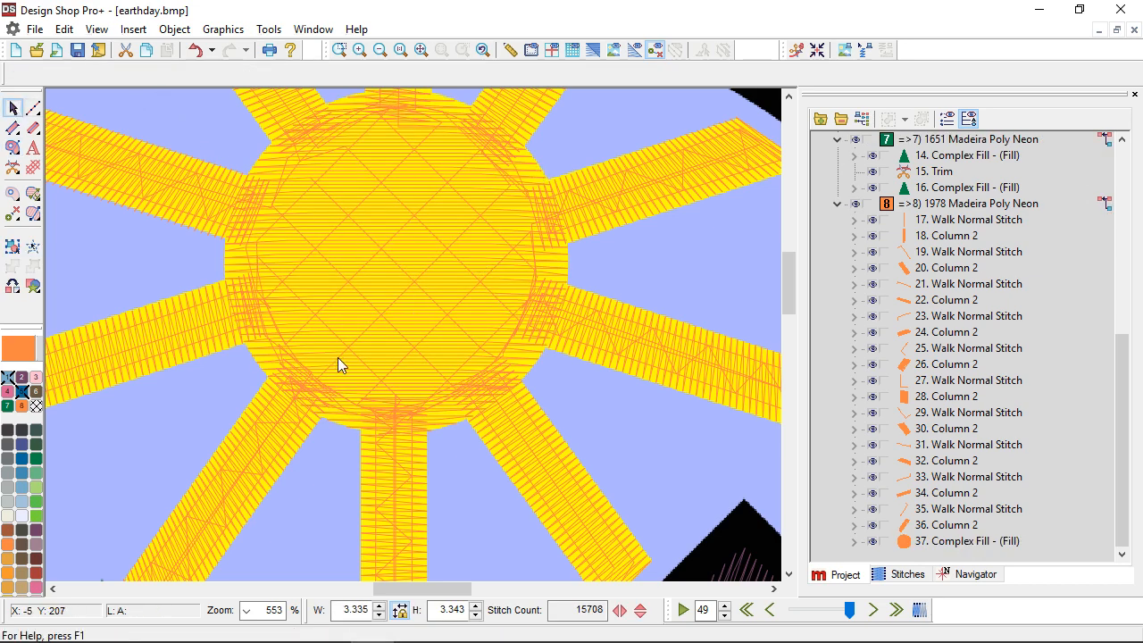
click(360, 314)
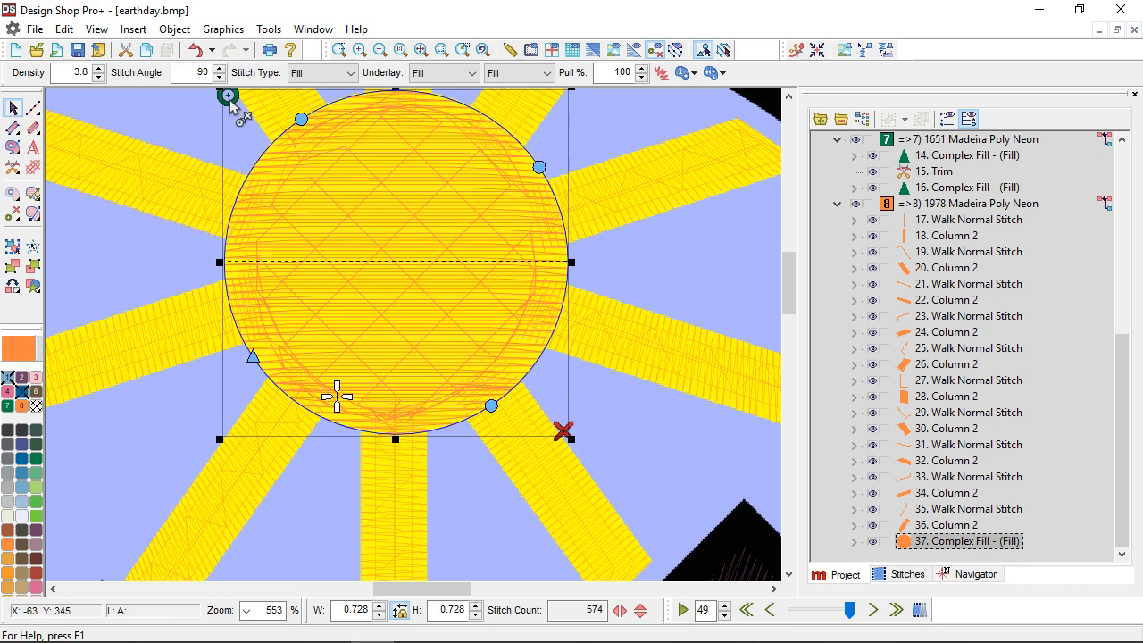
drag(229, 98, 338, 397)
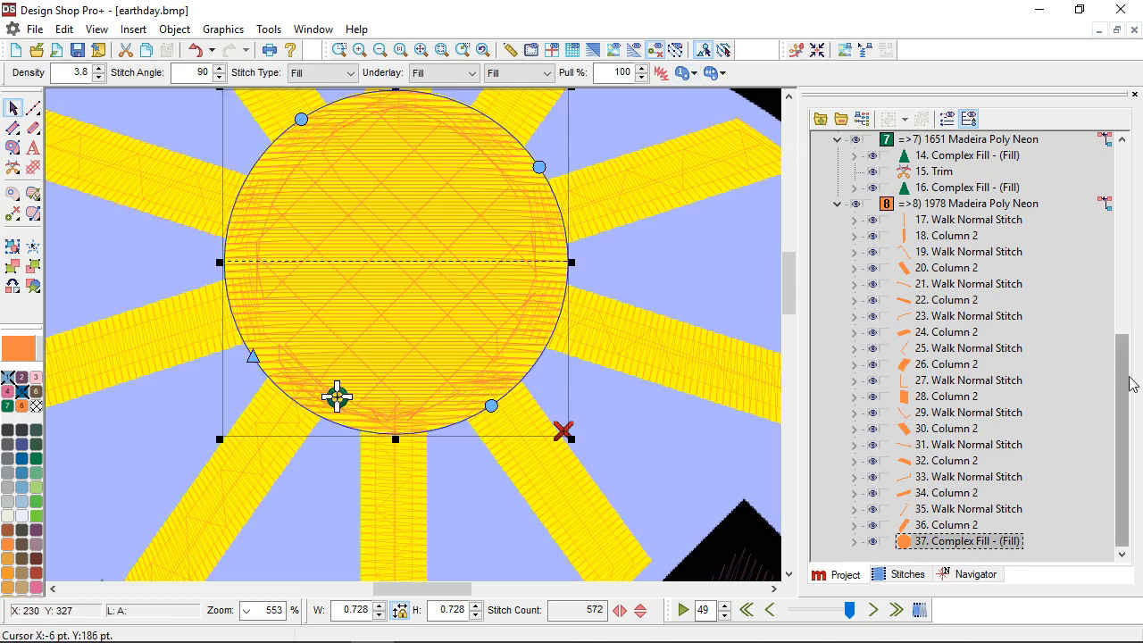
Unhide the blue sky fill and tilt the sun circle's direction line to a 119-degree stitch angle
drag(1126, 384, 1123, 198)
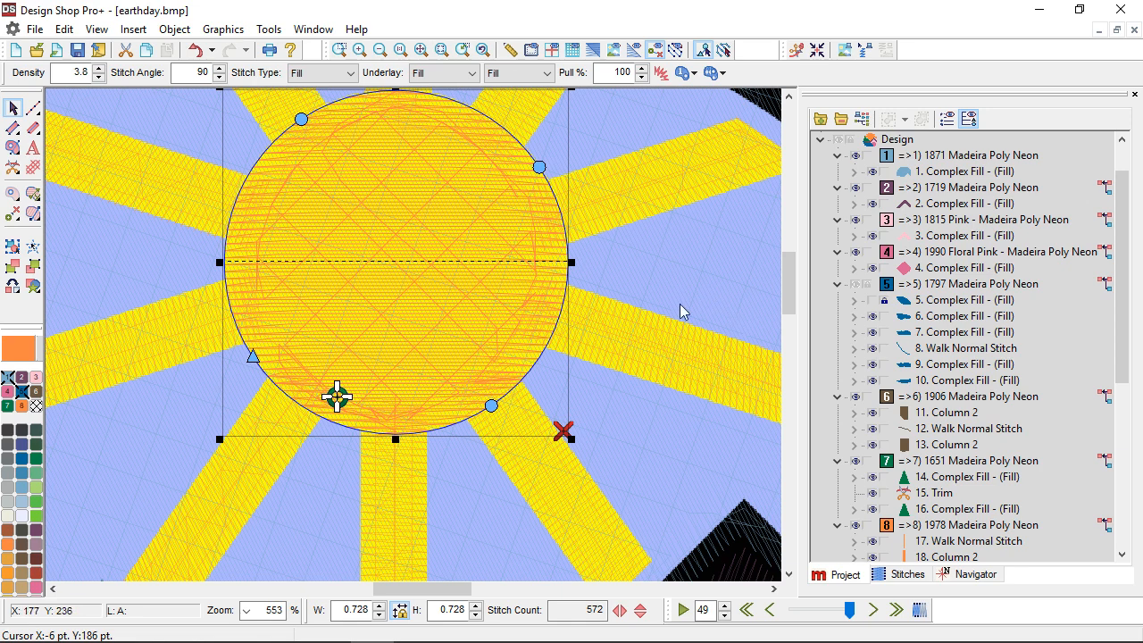
click(33, 213)
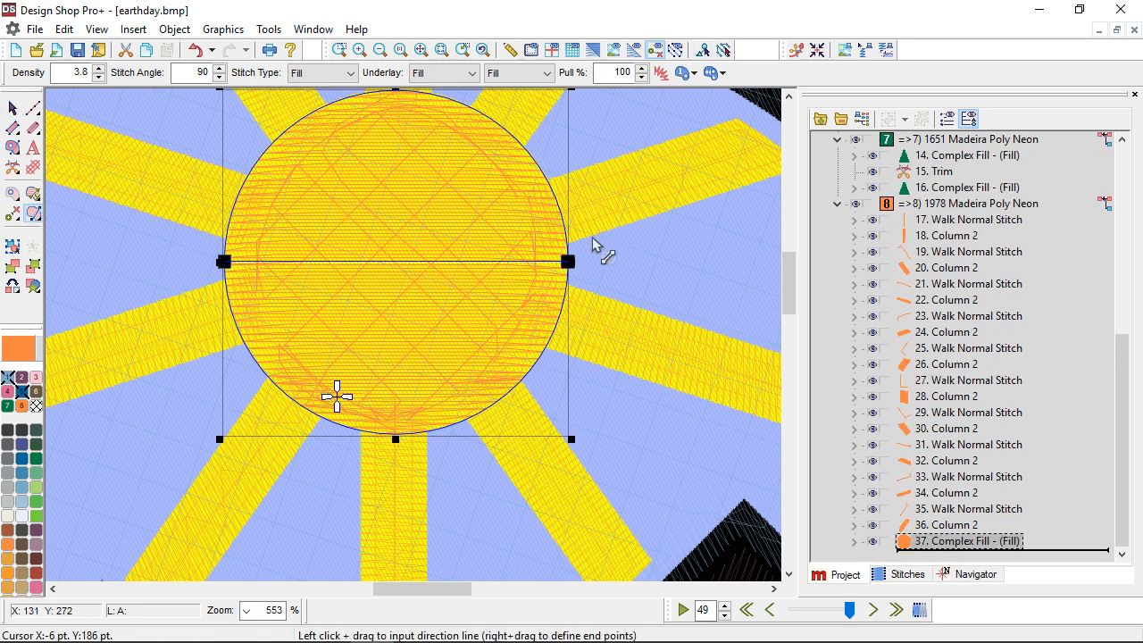
drag(568, 262, 487, 408)
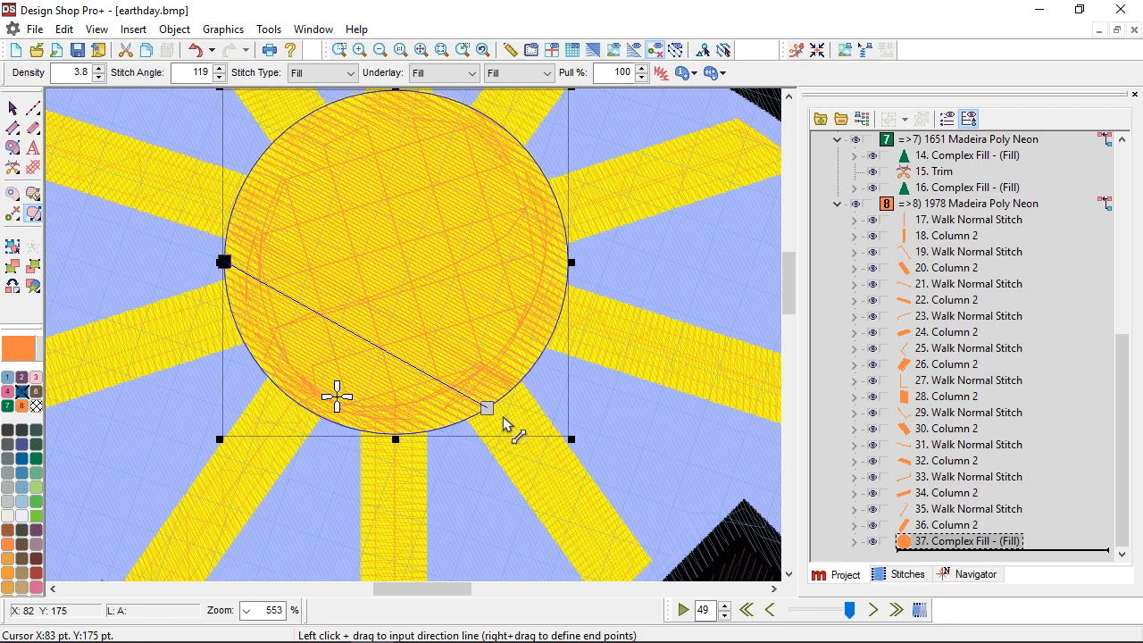
Move the sun circle's stop point up to its edge beside the short upper-right ray
click(13, 107)
click(448, 260)
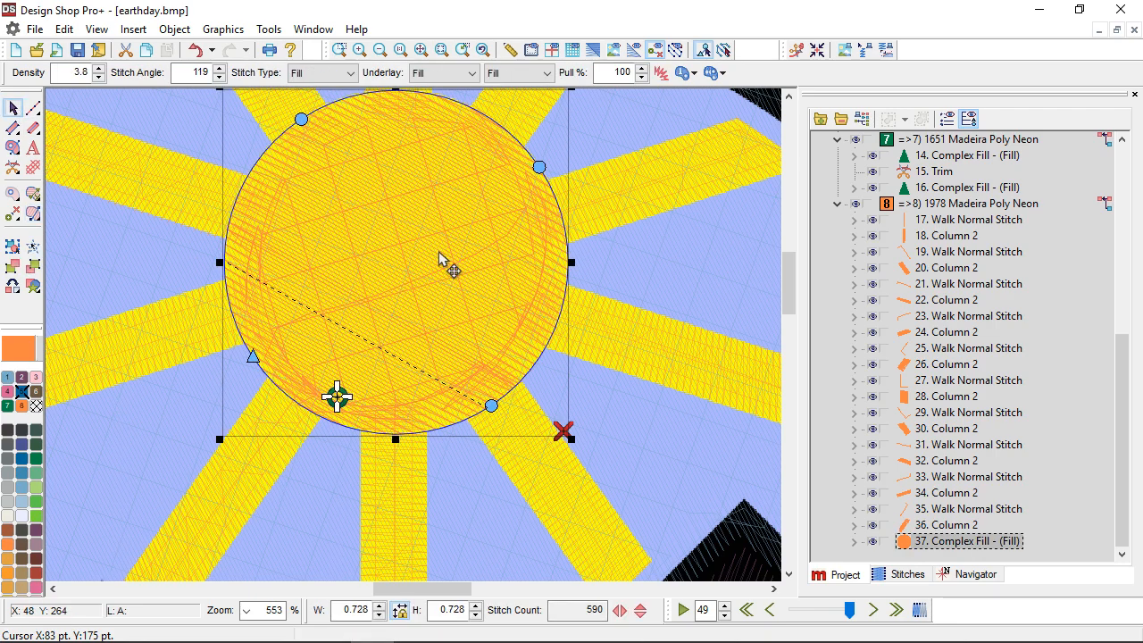
mouse_move(562, 433)
mouse_down()
mouse_move(553, 337)
mouse_move(475, 108)
mouse_up()
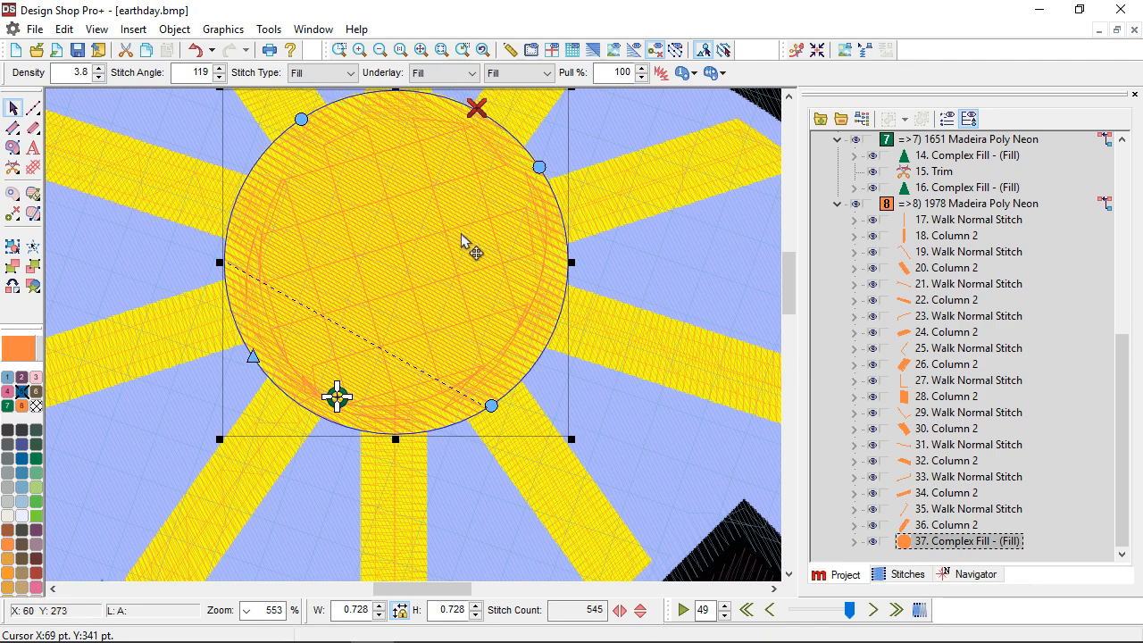
Deselect the sun circle and show the design in 3D view to examine the finished sun
scroll(460, 233, down, 5)
click(714, 183)
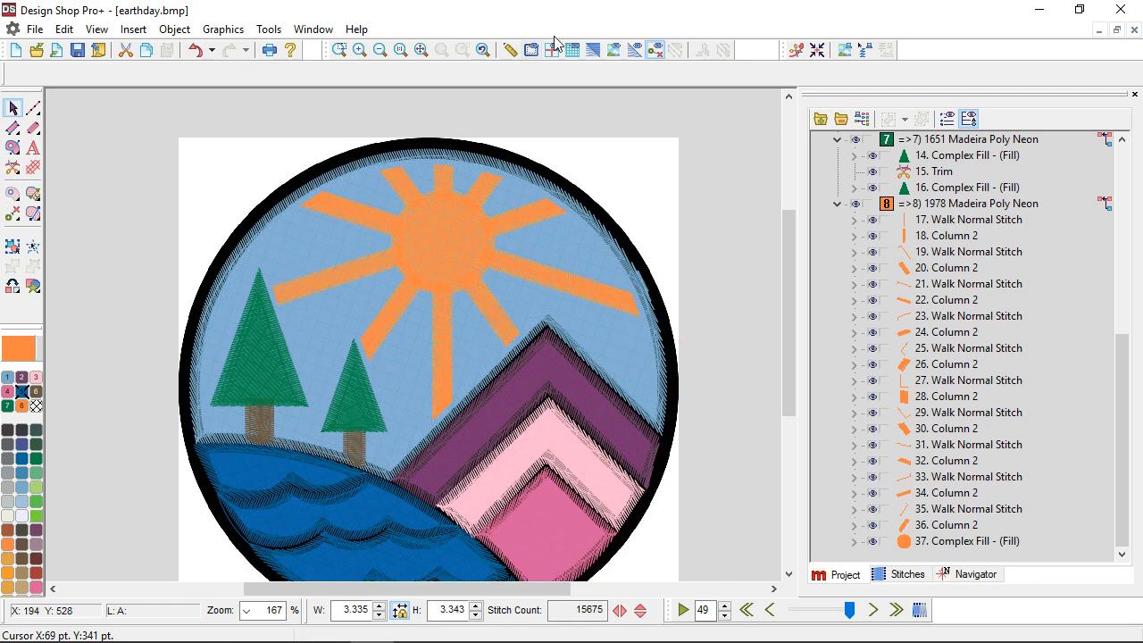
click(589, 51)
scroll(504, 312, up, 2)
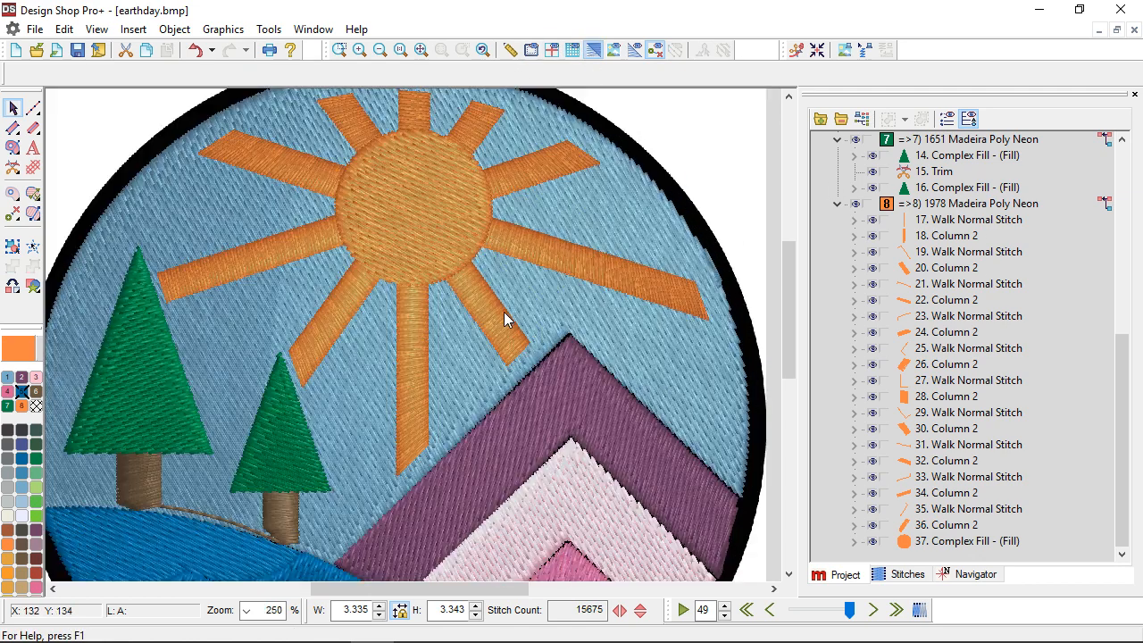
Change the whole sun's thread colour, rays and centre, to 1924 Lemon Tart from the Madeira Poly Neon chart
click(930, 204)
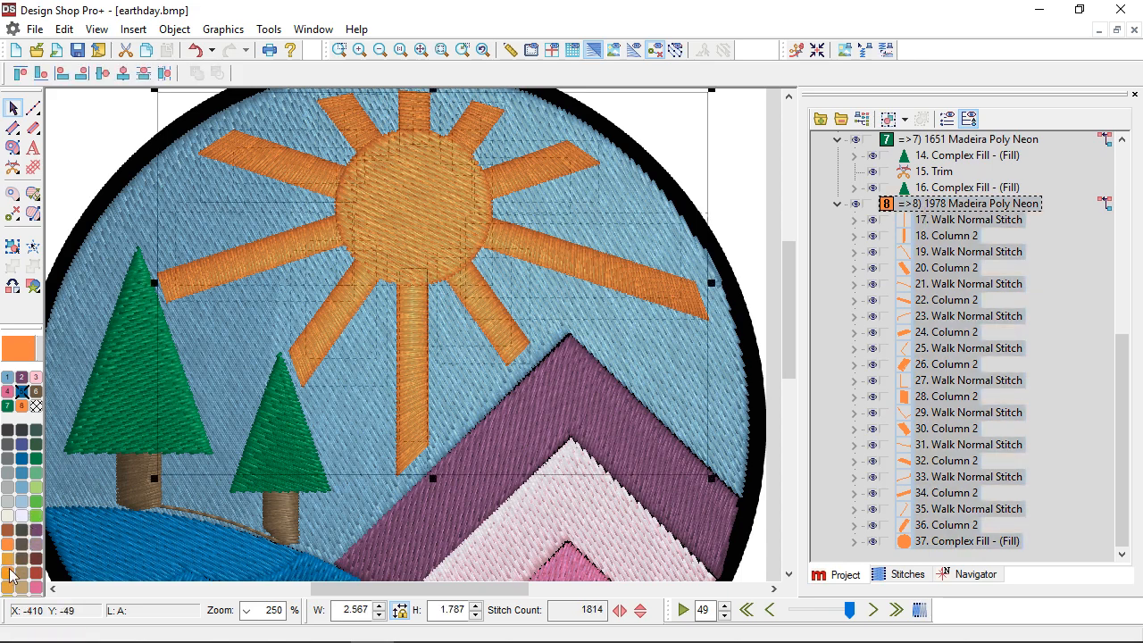
right_click(948, 210)
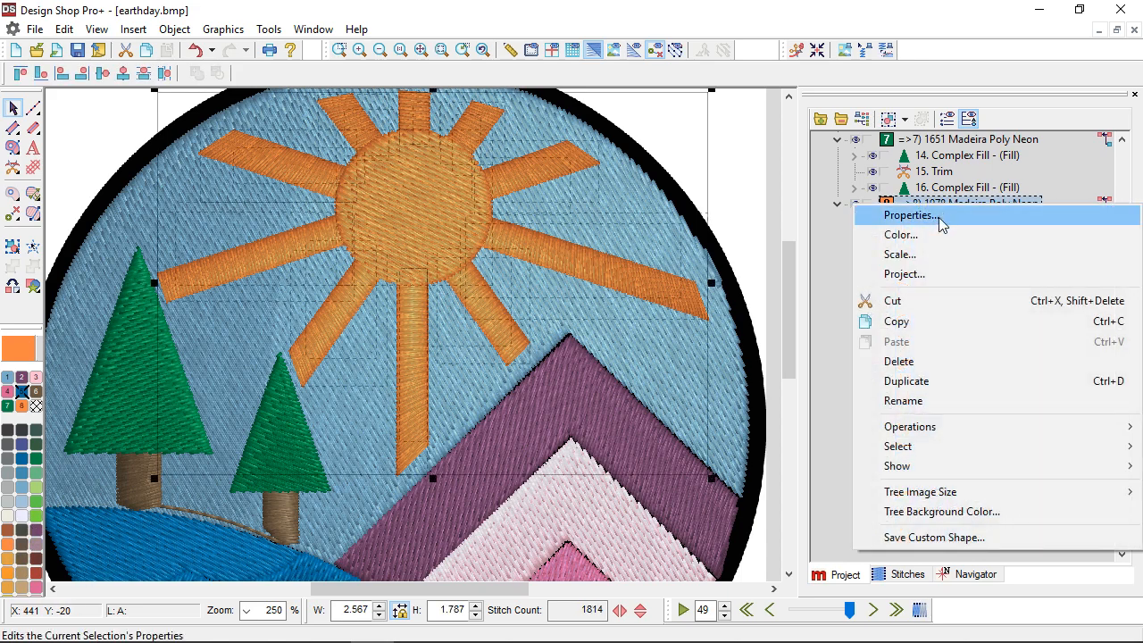
click(868, 237)
click(973, 254)
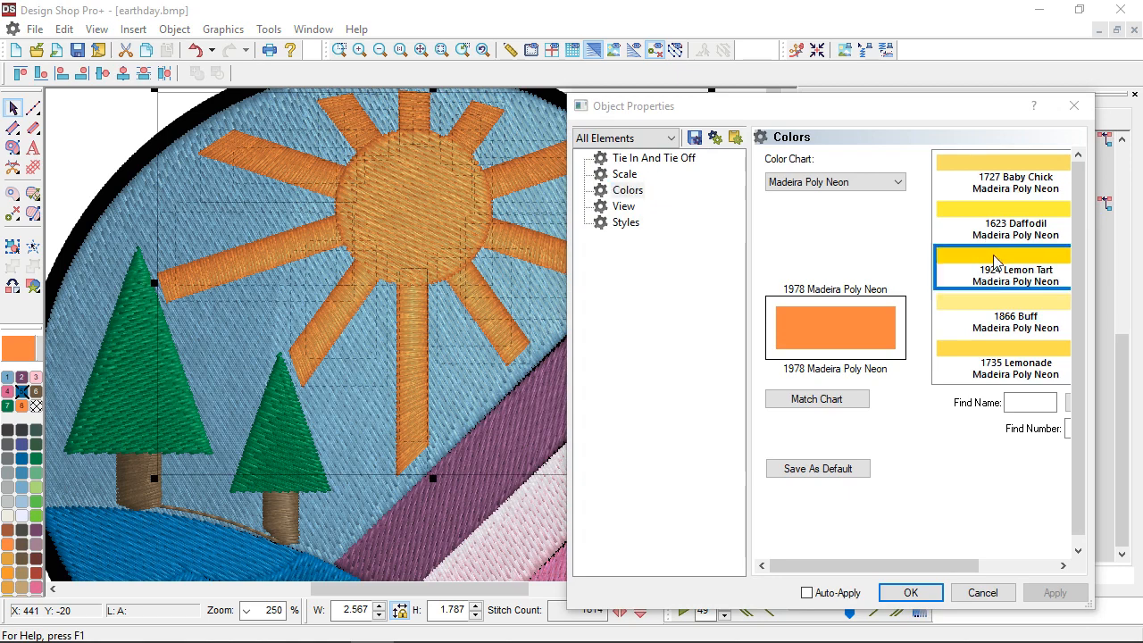
click(1053, 593)
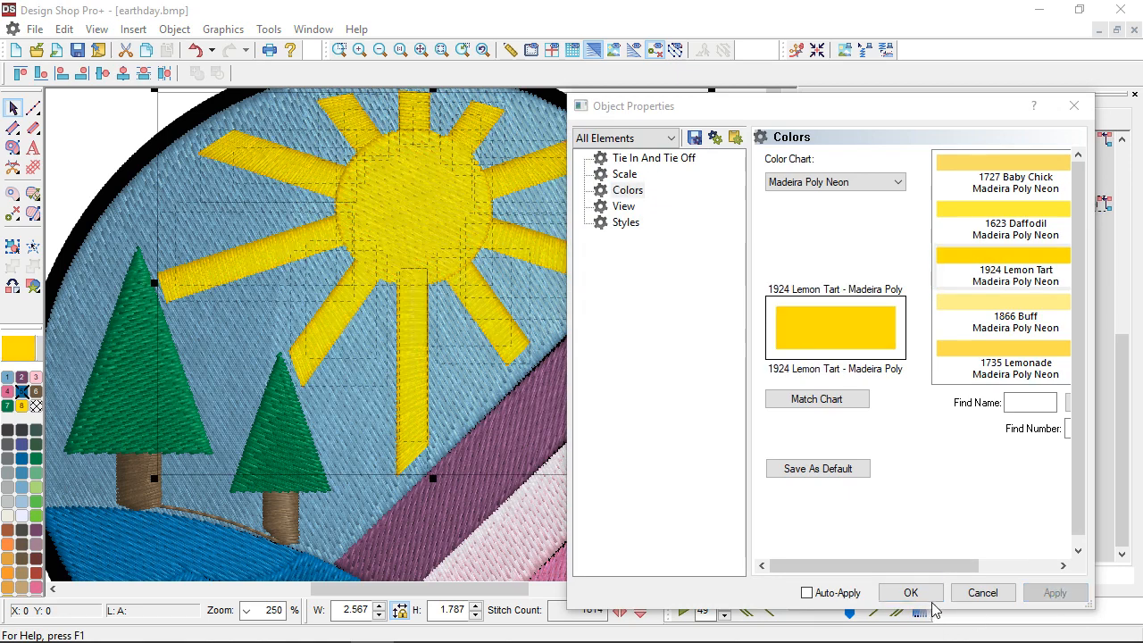
click(911, 593)
click(729, 208)
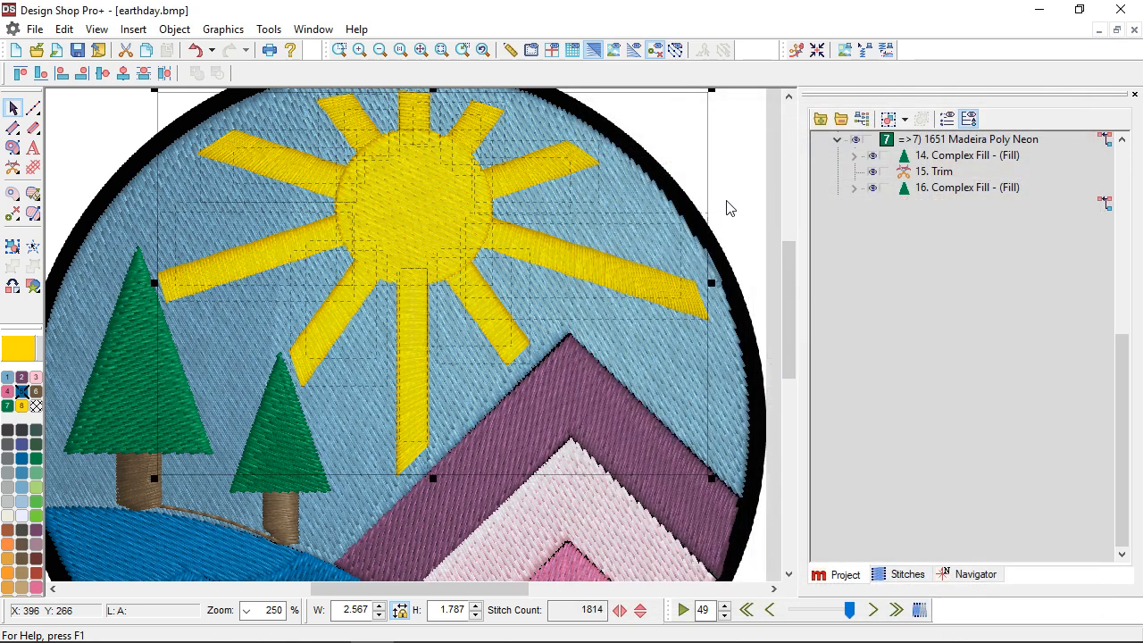
scroll(632, 356, down, 1)
scroll(634, 358, down, 1)
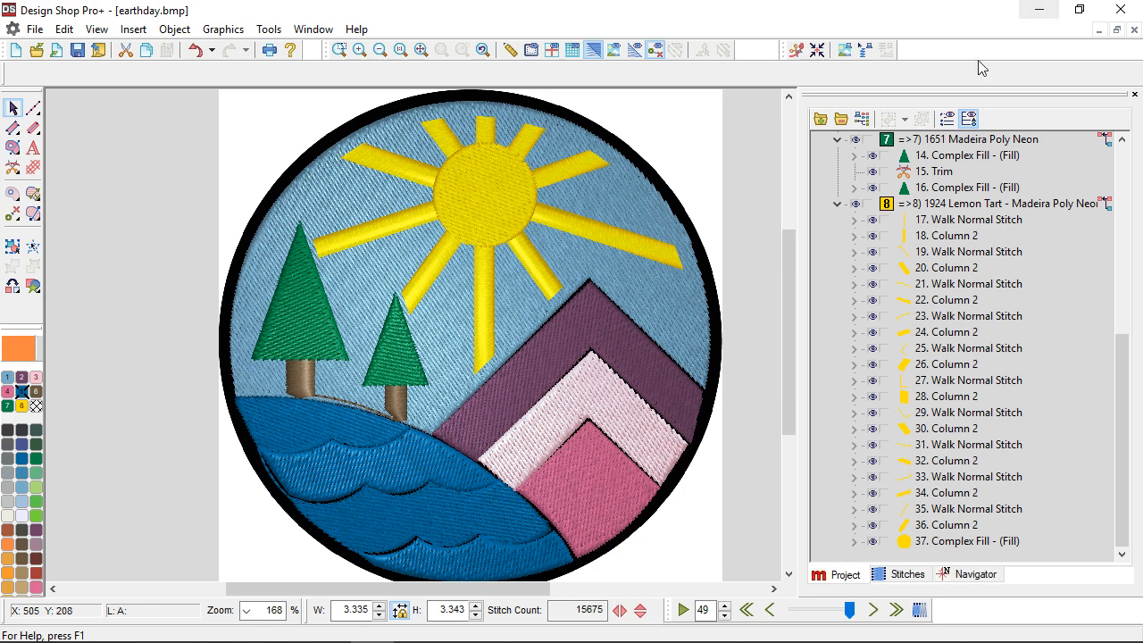
Collapse the project tree, hide all design stitches to expose the artwork, and select the earthday.bmp image
click(841, 118)
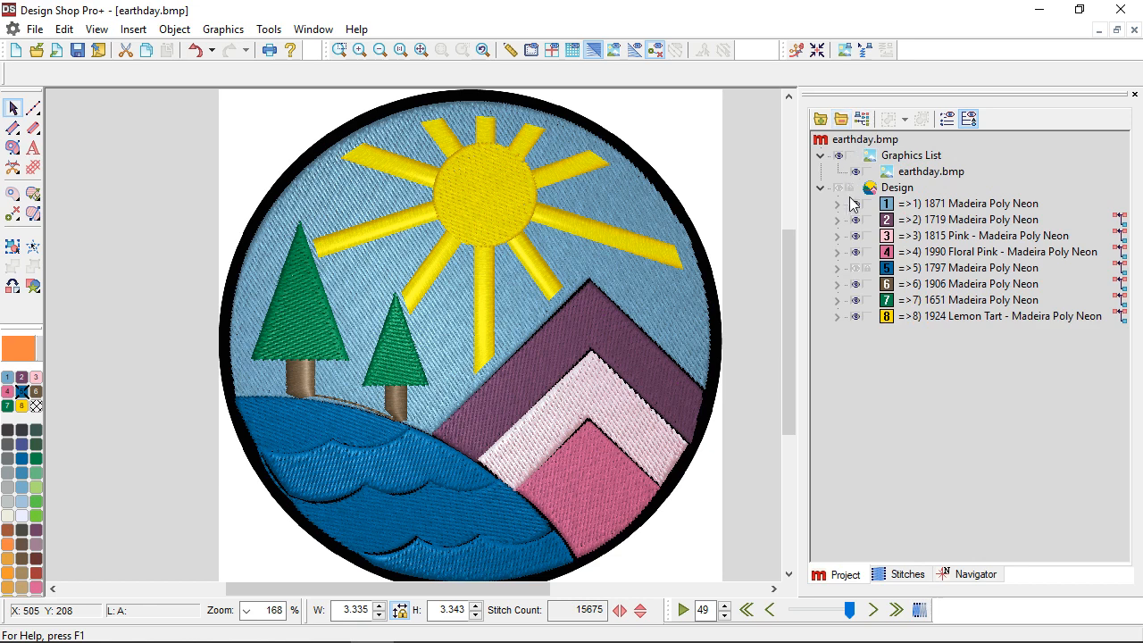
click(836, 269)
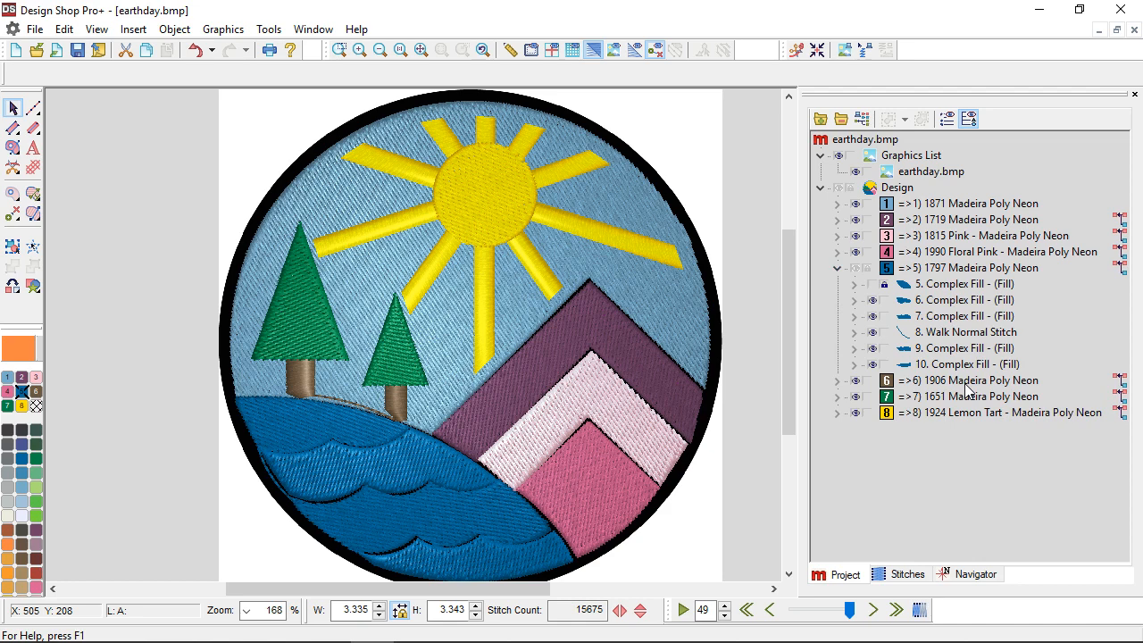
click(839, 189)
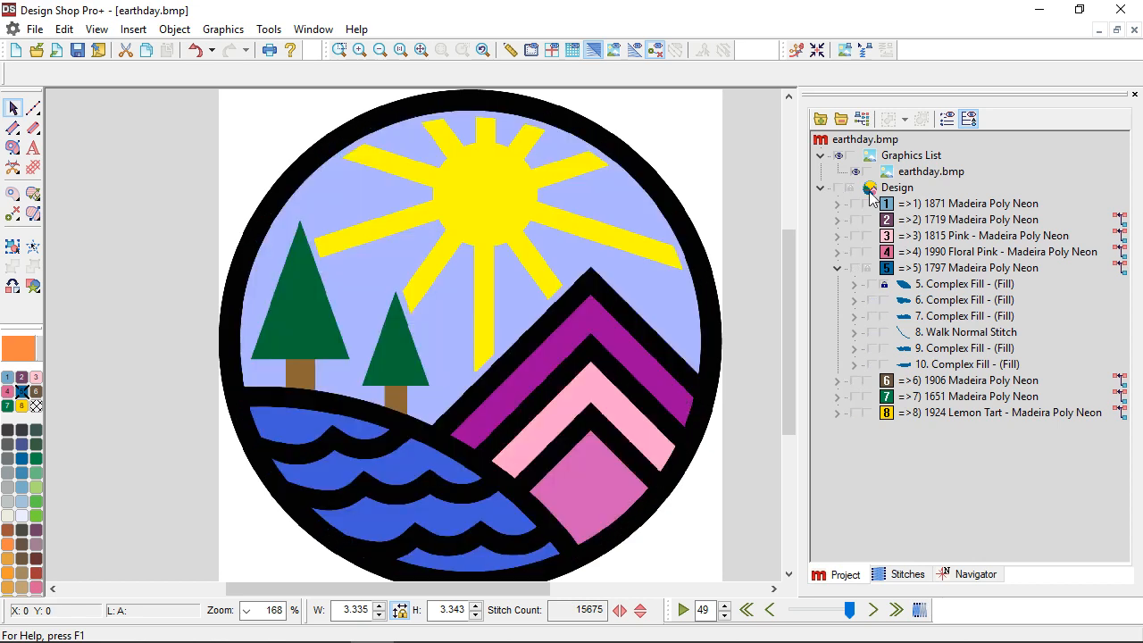
click(928, 171)
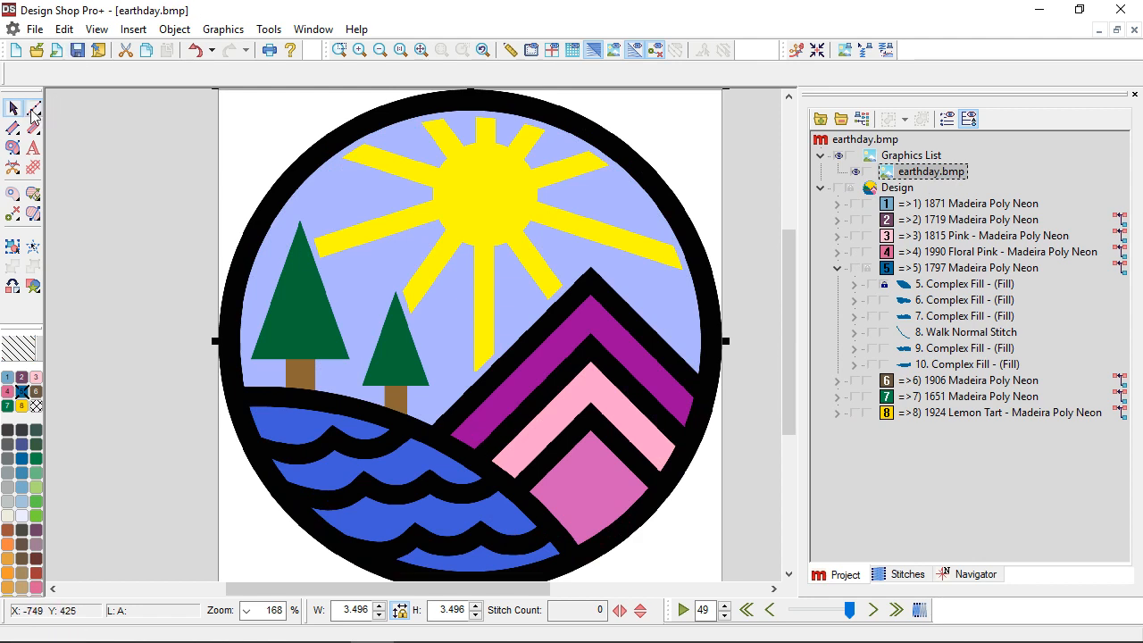
Draw a white-pen vector line along the border ring's inner edge, from the hill's left end around the bottom to the mountain's right foot
mouse_move(33, 113)
click(97, 110)
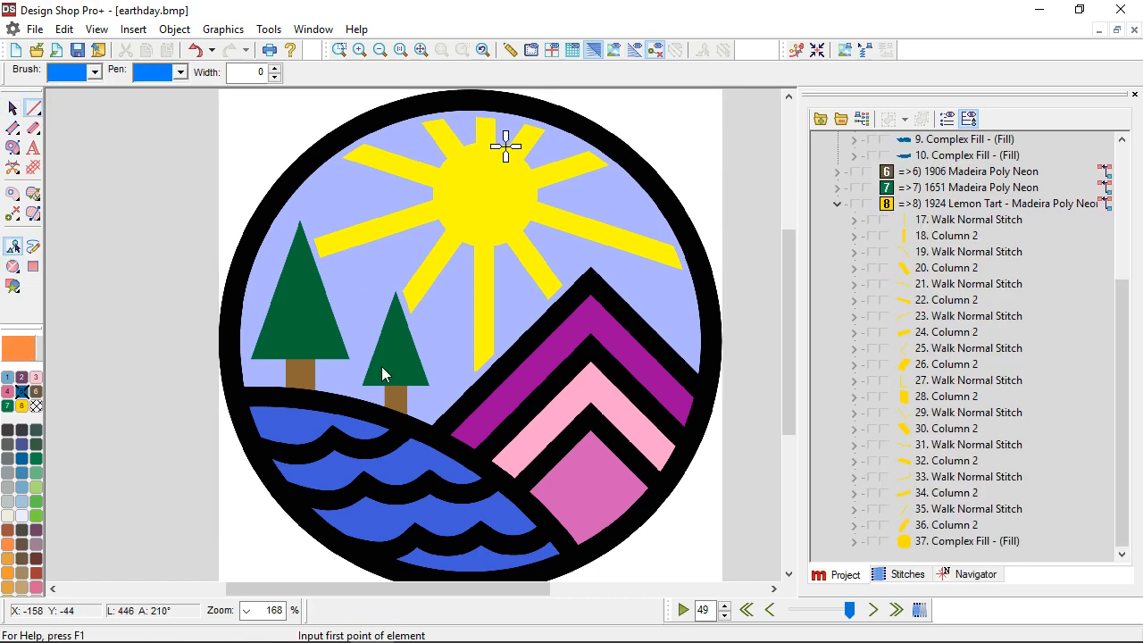
scroll(312, 420, up, 1)
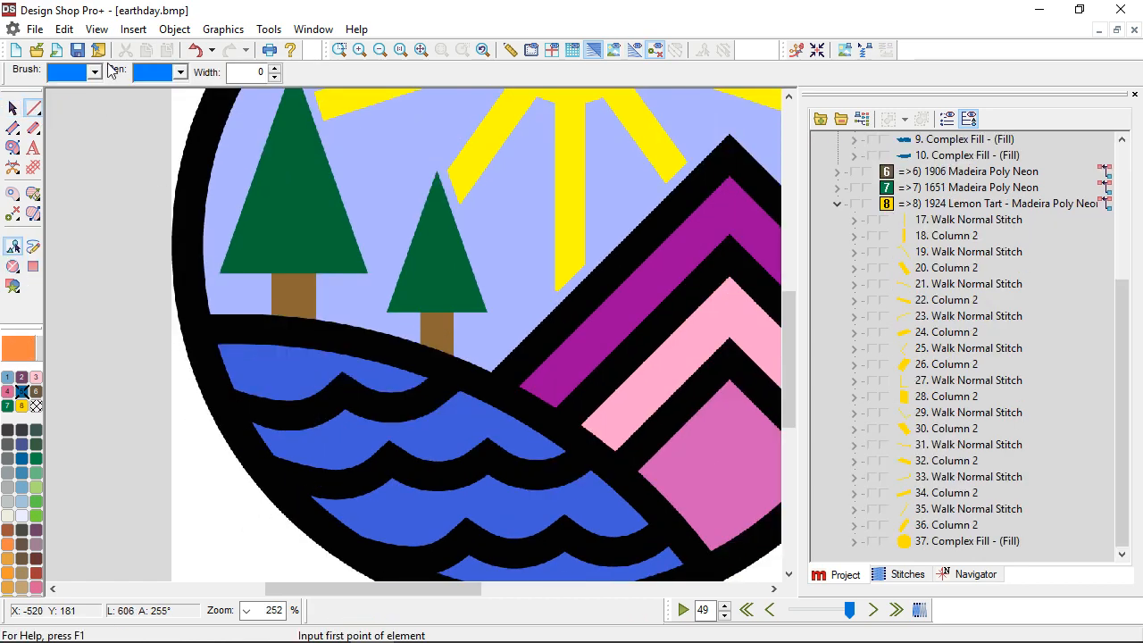
click(180, 72)
click(254, 185)
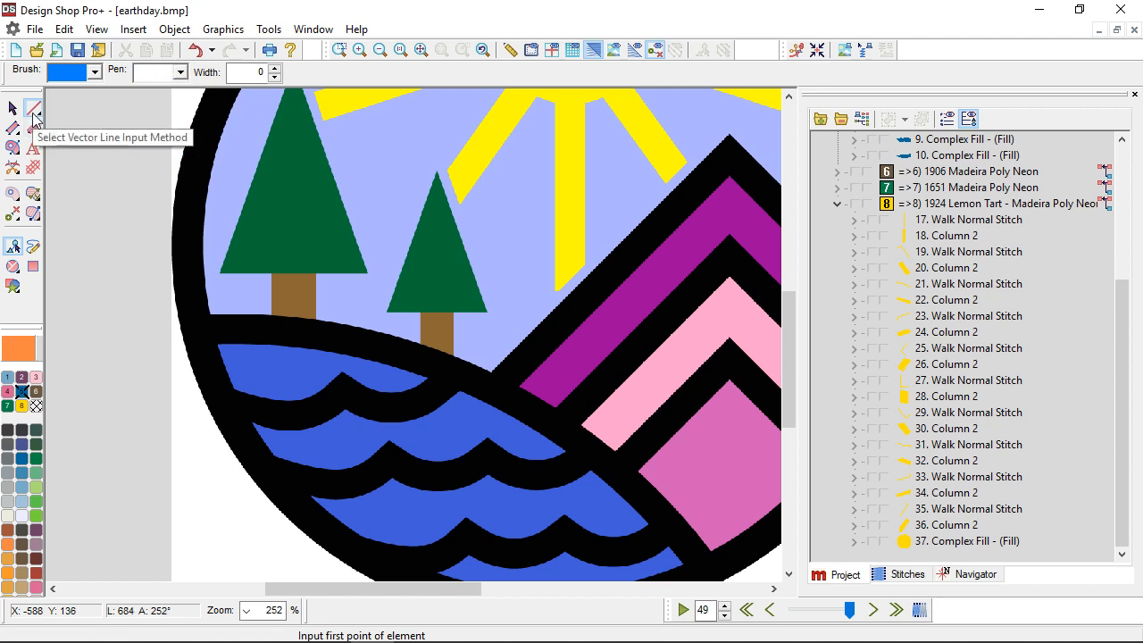
click(208, 306)
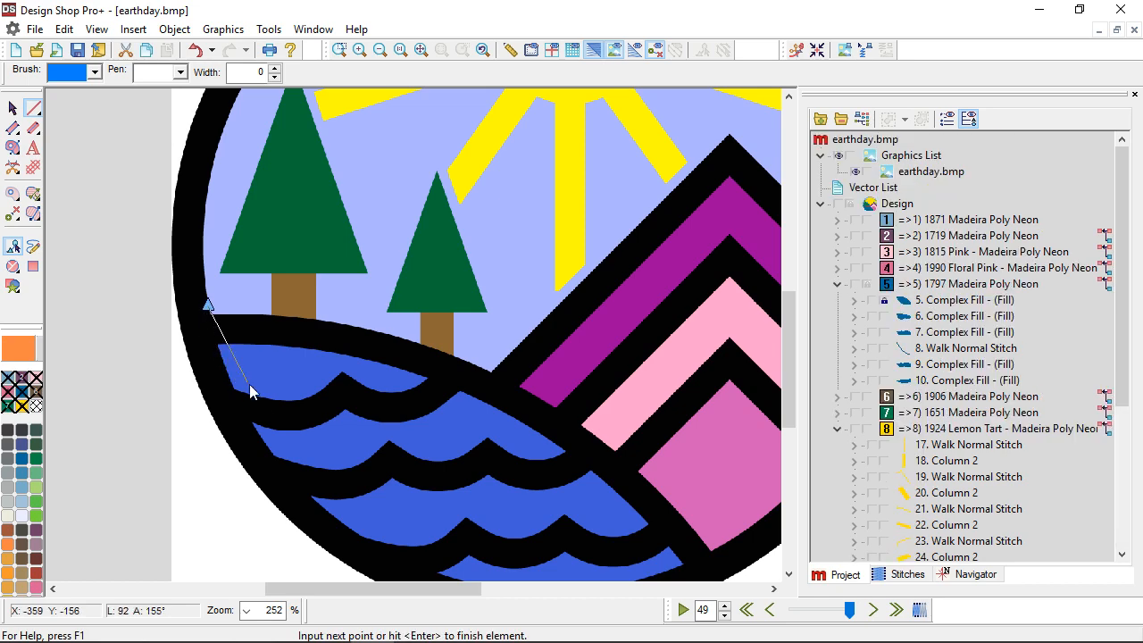
click(263, 441)
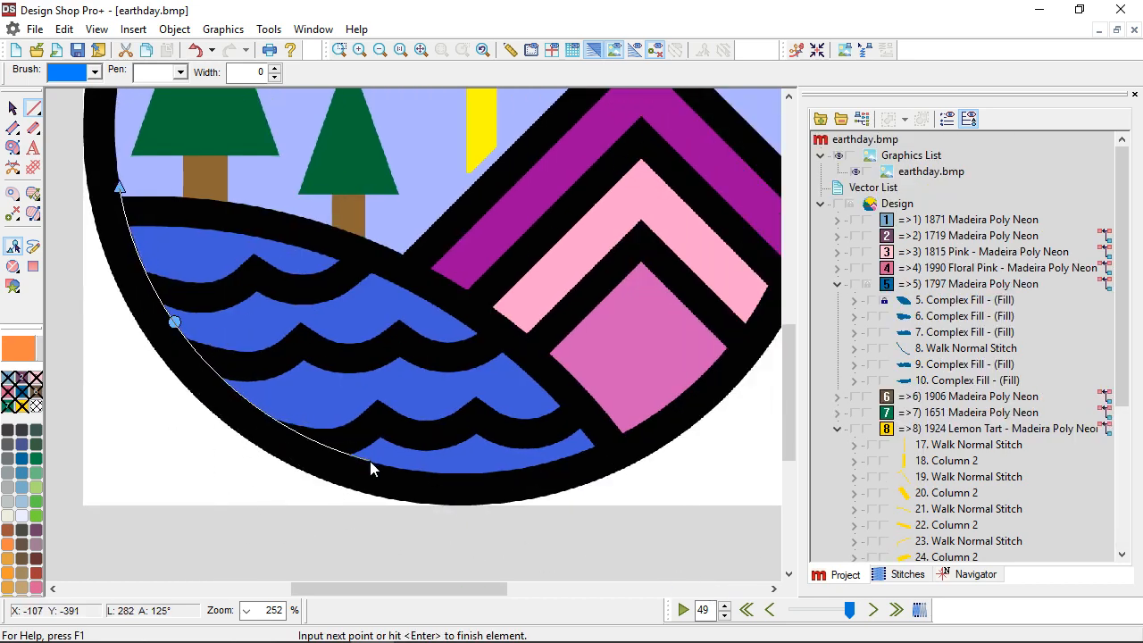
click(371, 461)
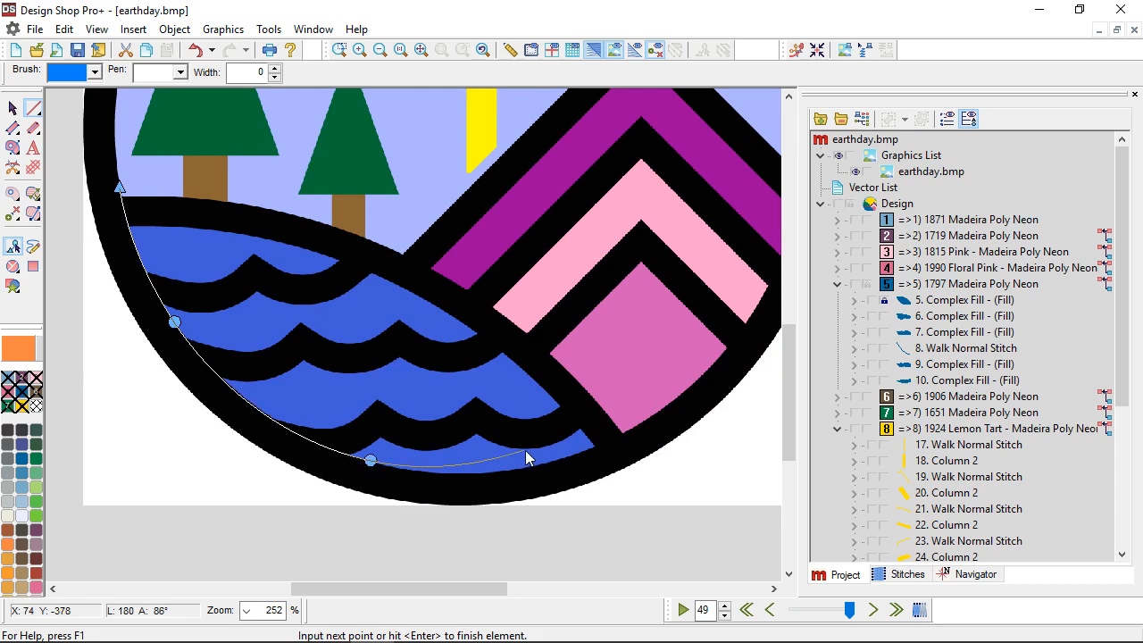
click(630, 432)
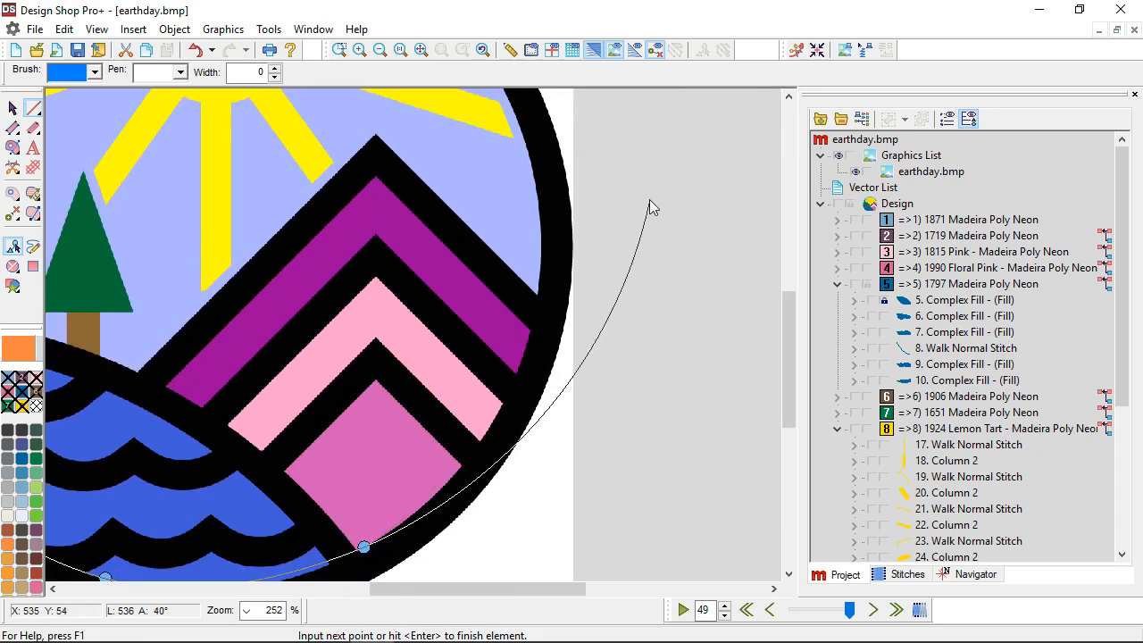
click(539, 291)
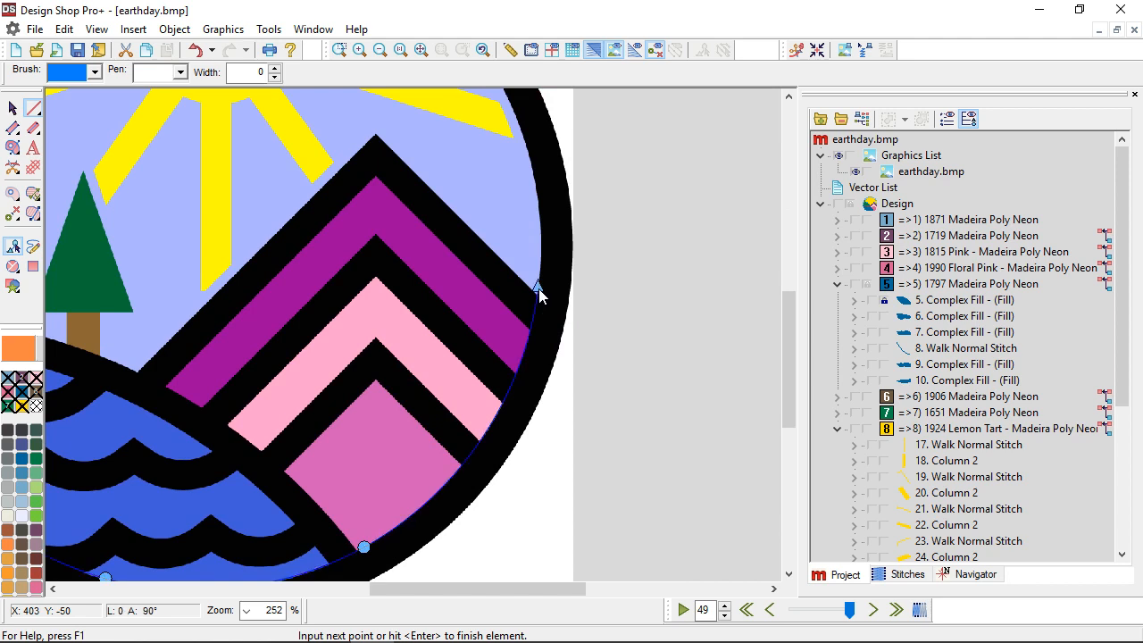
key(Return)
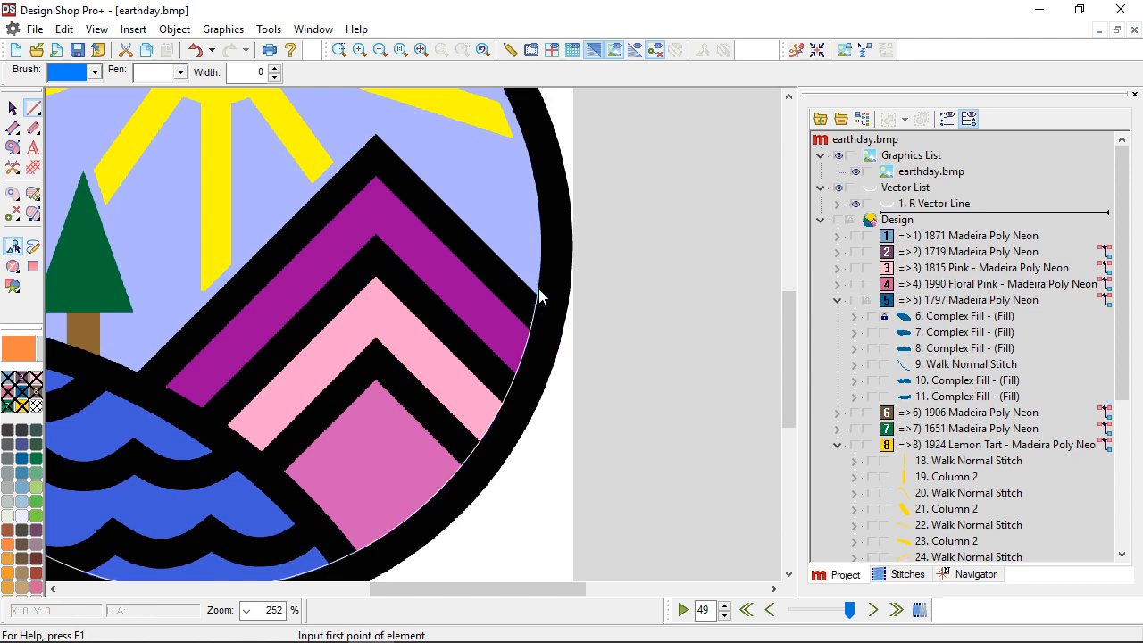
Draw a second vector line along the hill band's upper edge, from the pink mountain's foot up toward the trees
click(289, 472)
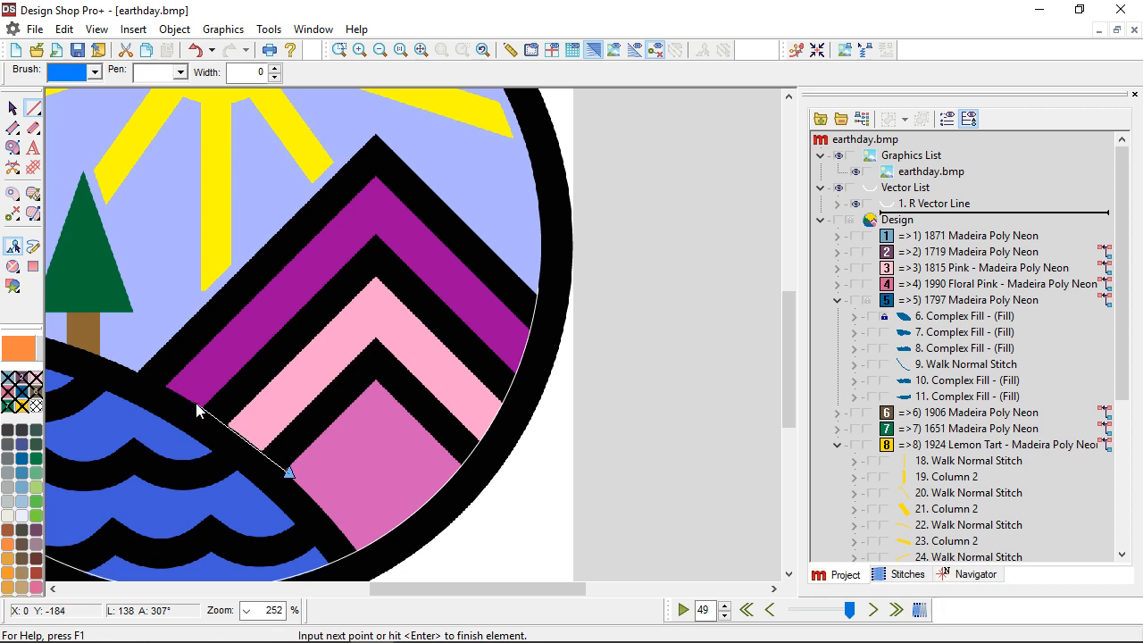
click(194, 403)
click(119, 363)
key(Return)
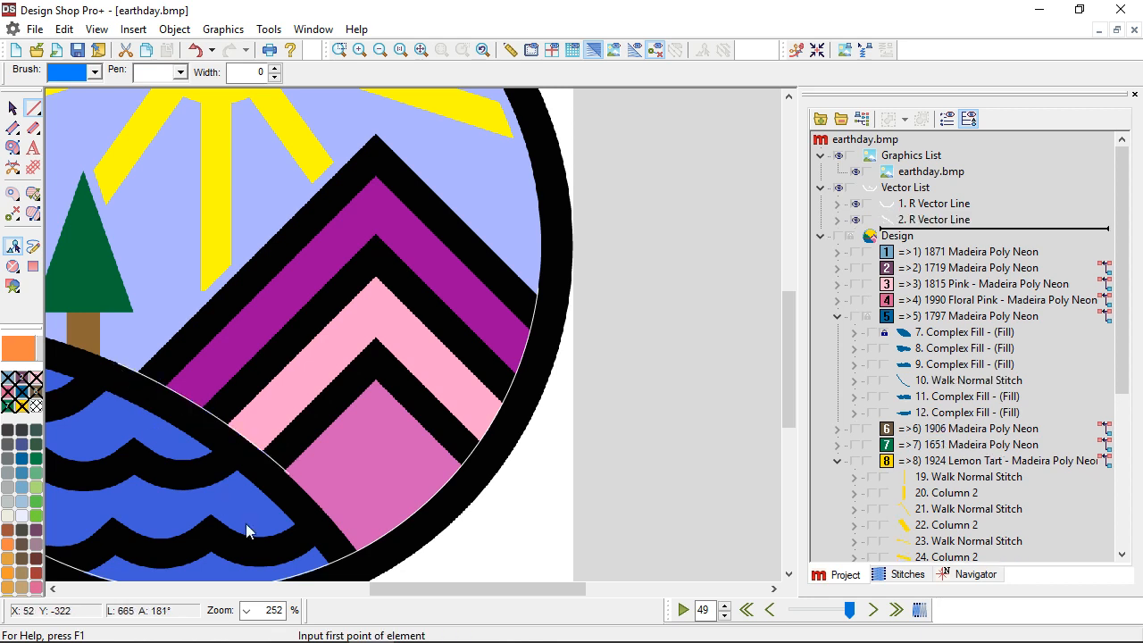
Draw a third vector line along the water's upper edge, from its lower-right tip to above the first wave
click(319, 549)
scroll(375, 508, left, 5)
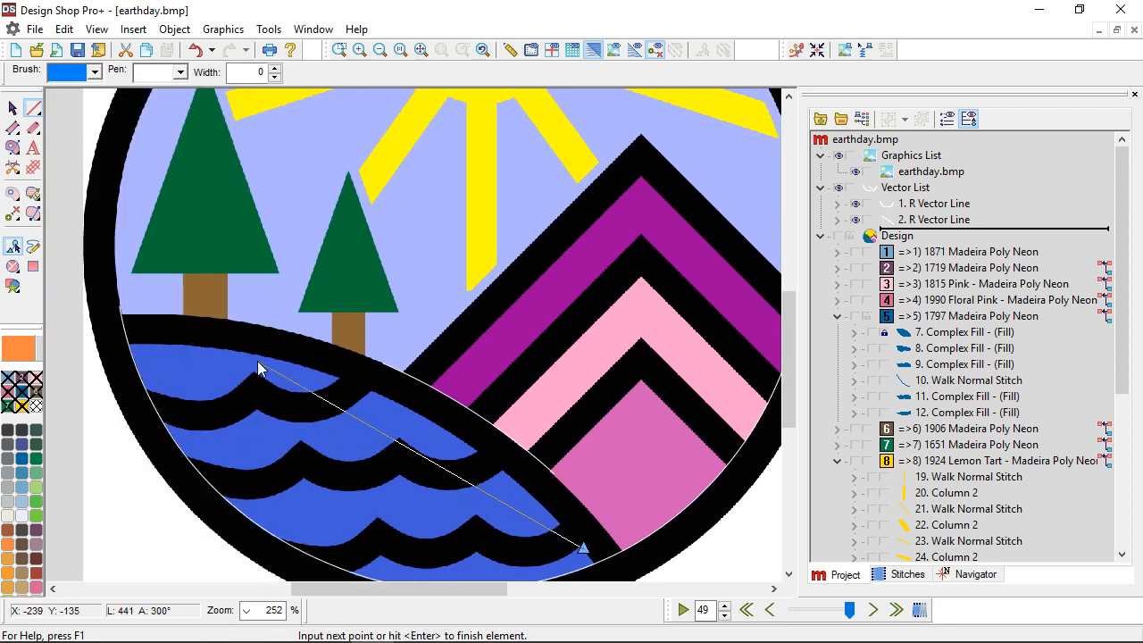
click(405, 407)
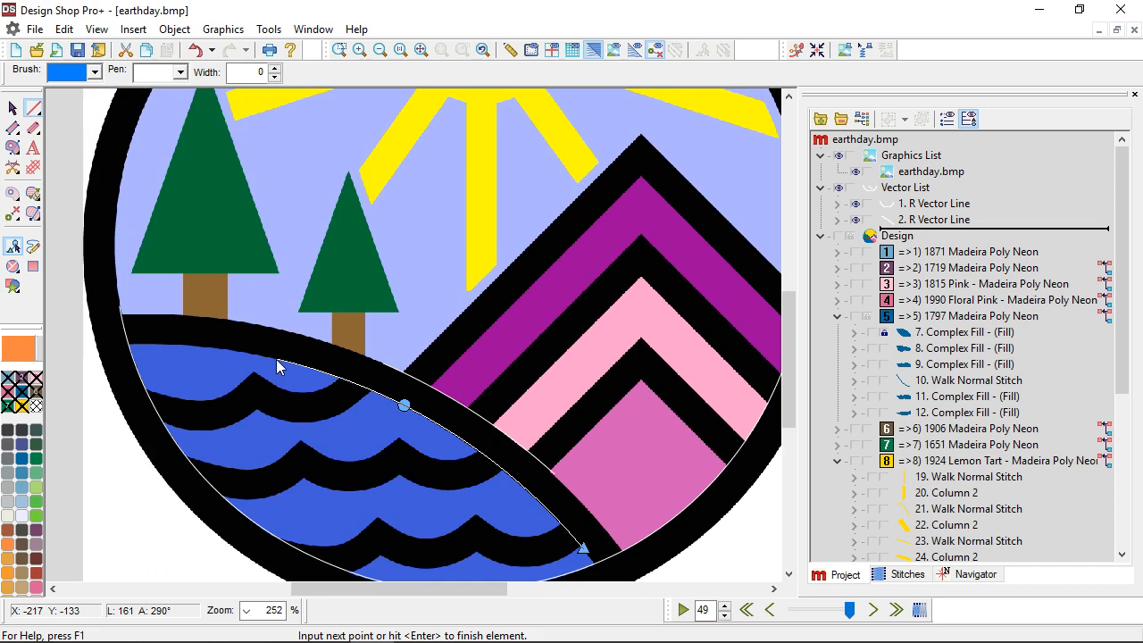
key(Return)
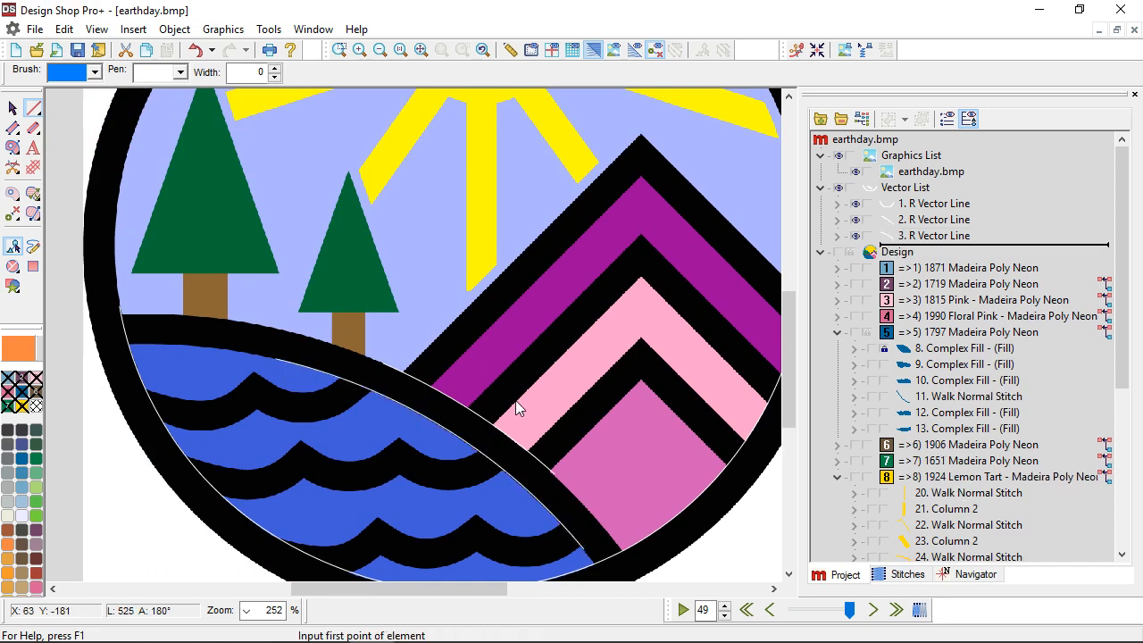
Set the insertion point after the sun's circular Complex Fill and prepare a satin column in green thread
scroll(515, 406, down, 1)
scroll(512, 407, right, 2)
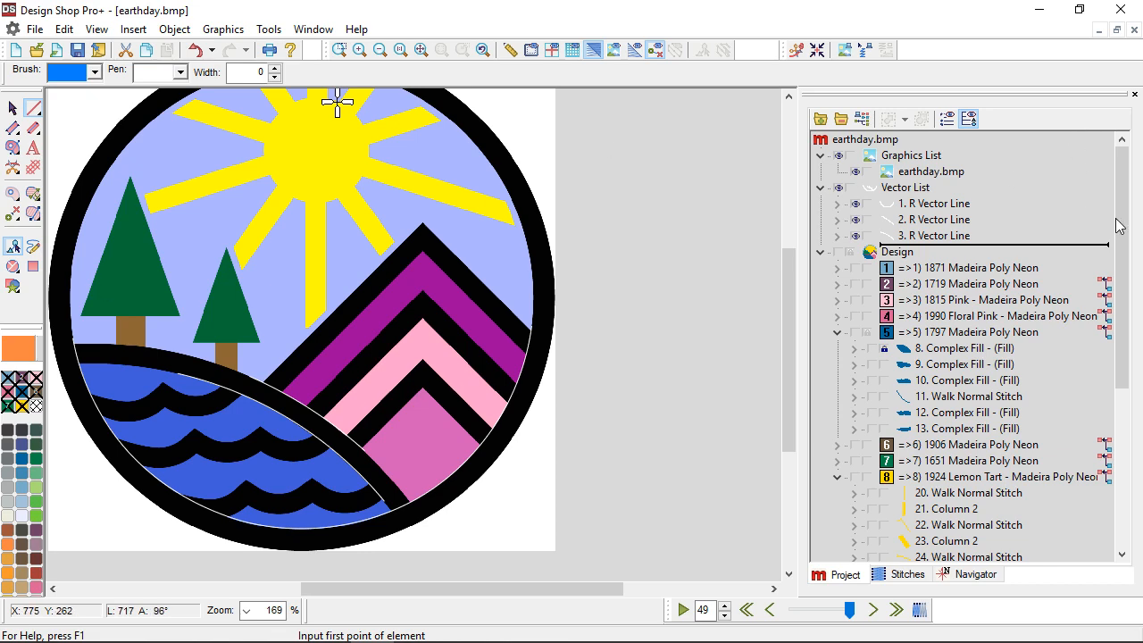
drag(1116, 223, 1128, 466)
click(960, 541)
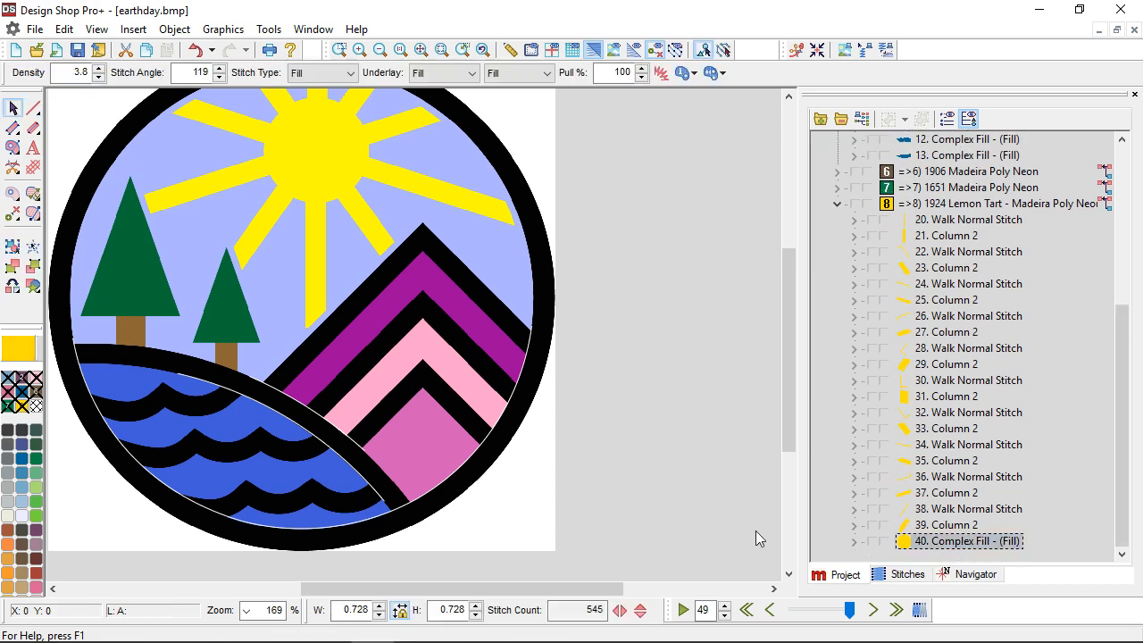
click(12, 129)
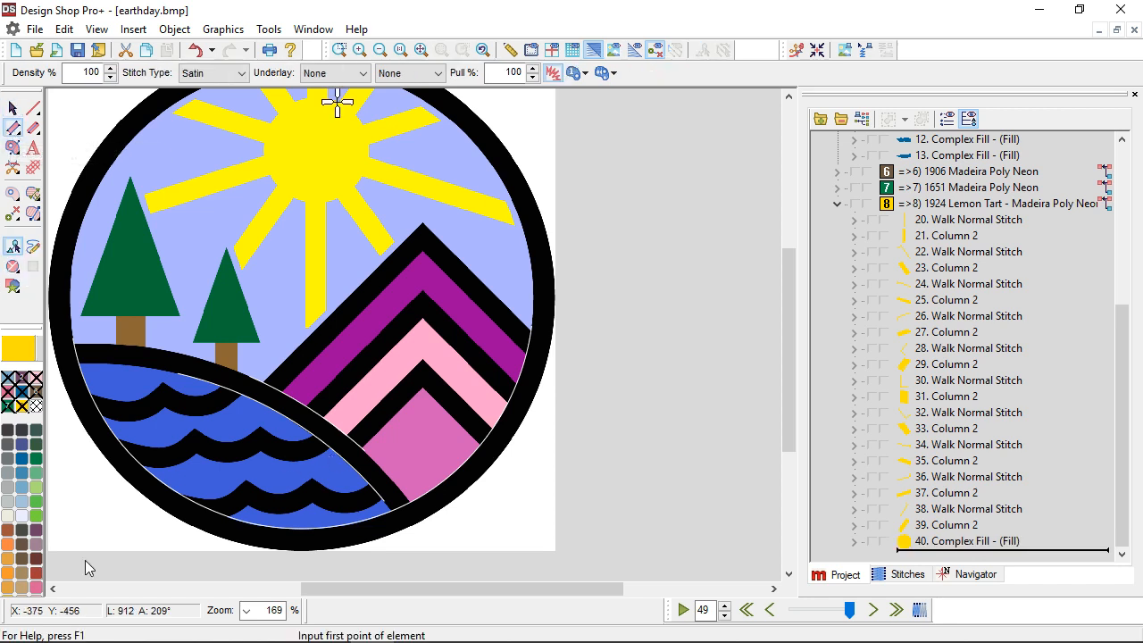
click(36, 514)
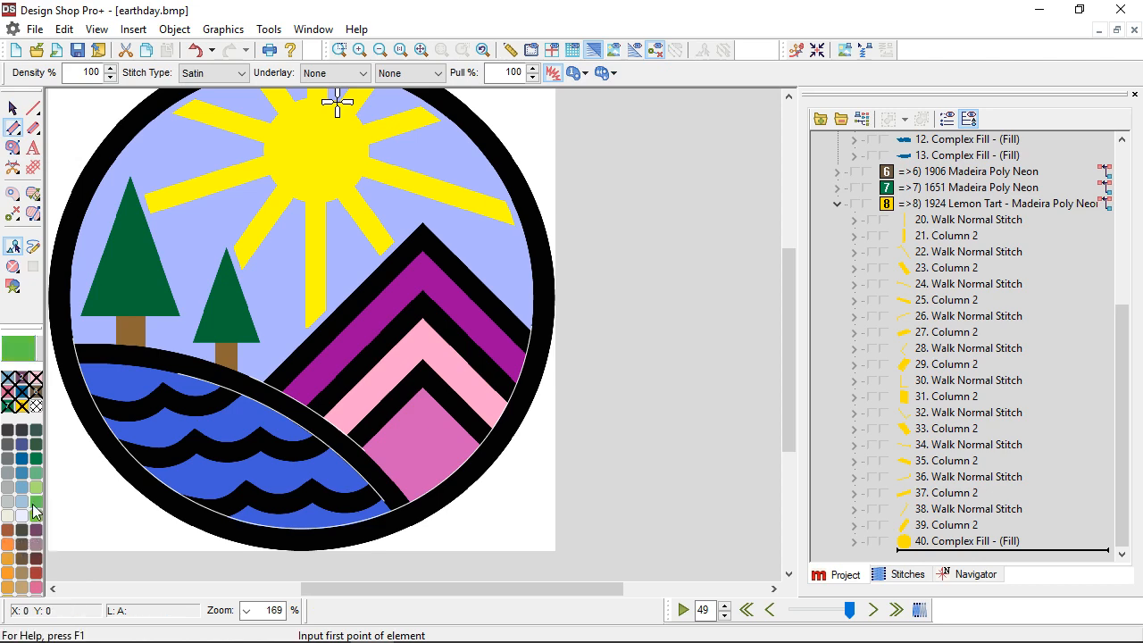
Trace the first wave band's upper edge as a satin column outline, from the border ring over the central crest into the hill band
scroll(102, 365, up, 1)
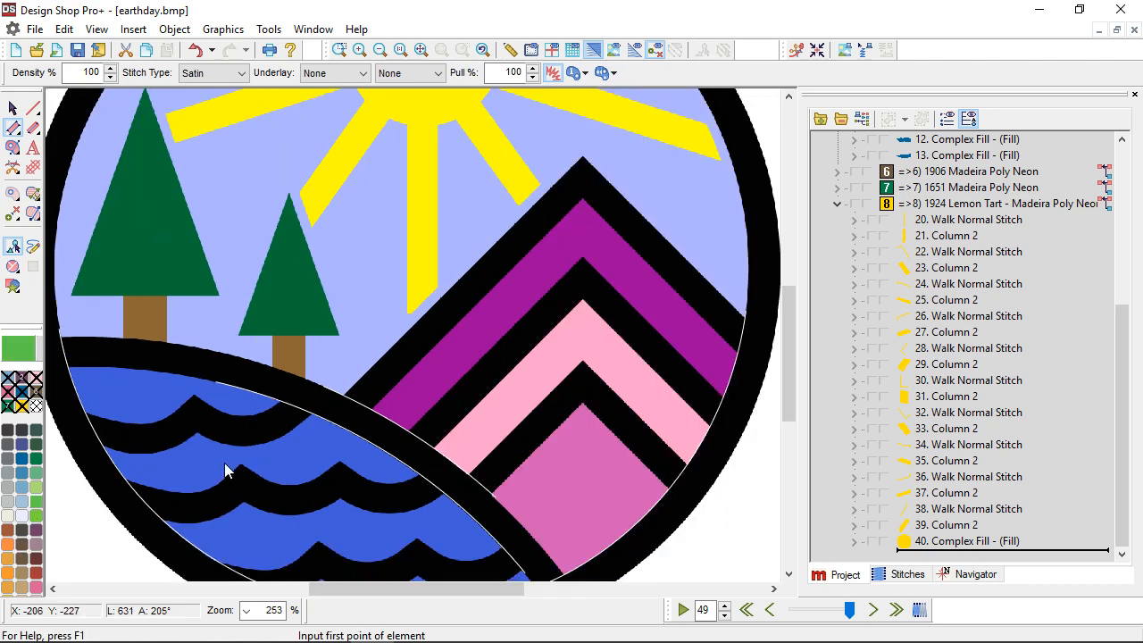
scroll(192, 427, right, 1)
scroll(192, 427, left, 2)
scroll(203, 423, up, 1)
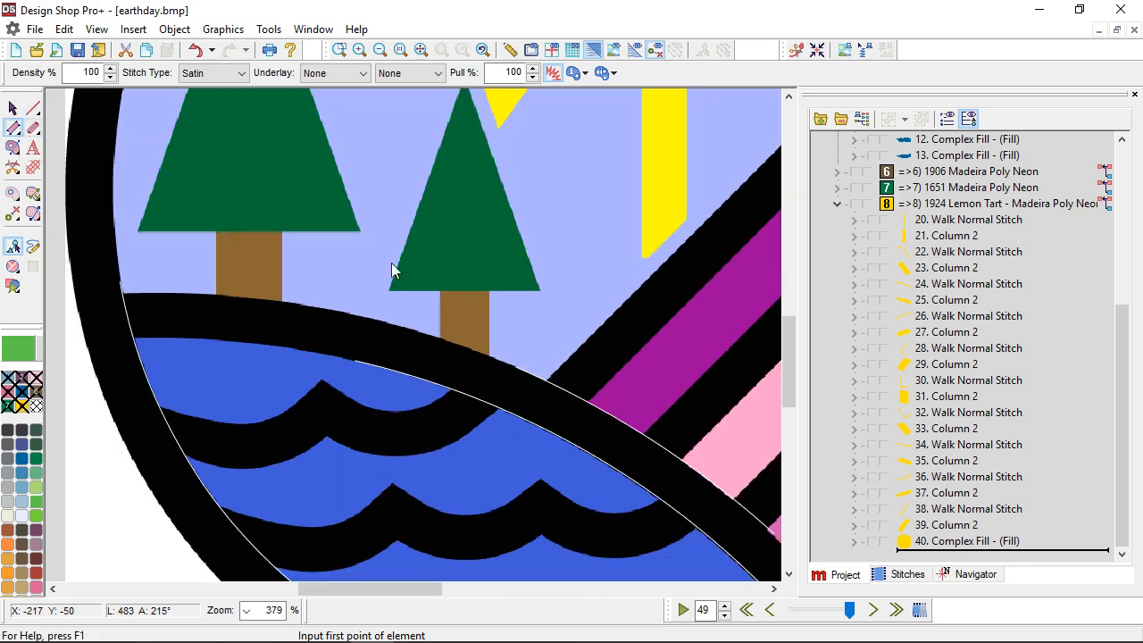
scroll(637, 497, down, 1)
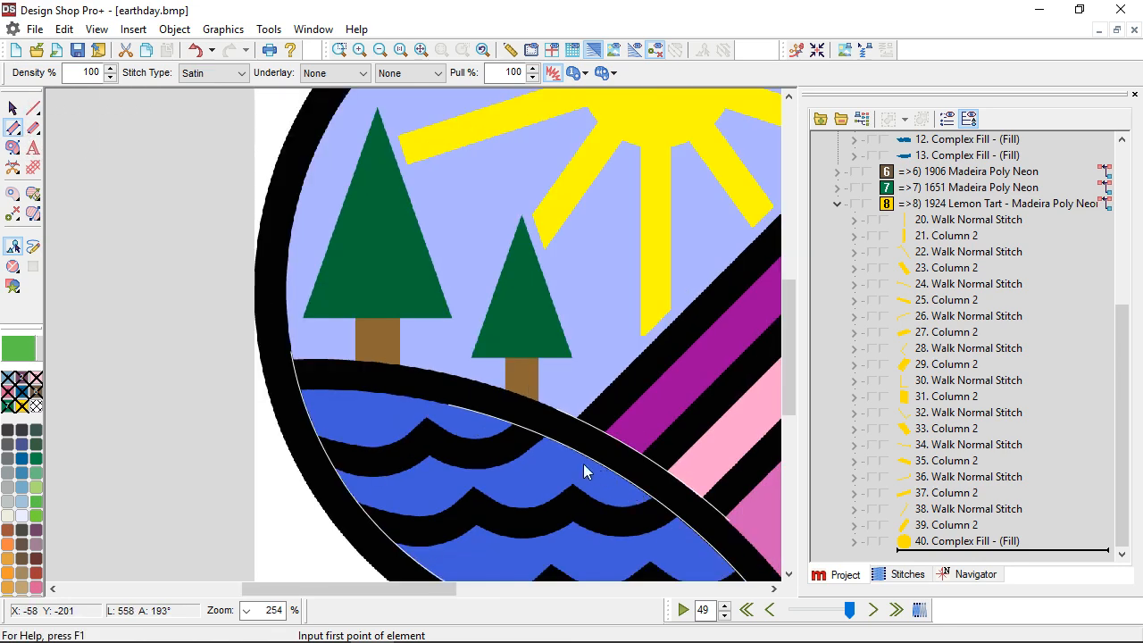
scroll(533, 454, right, 2)
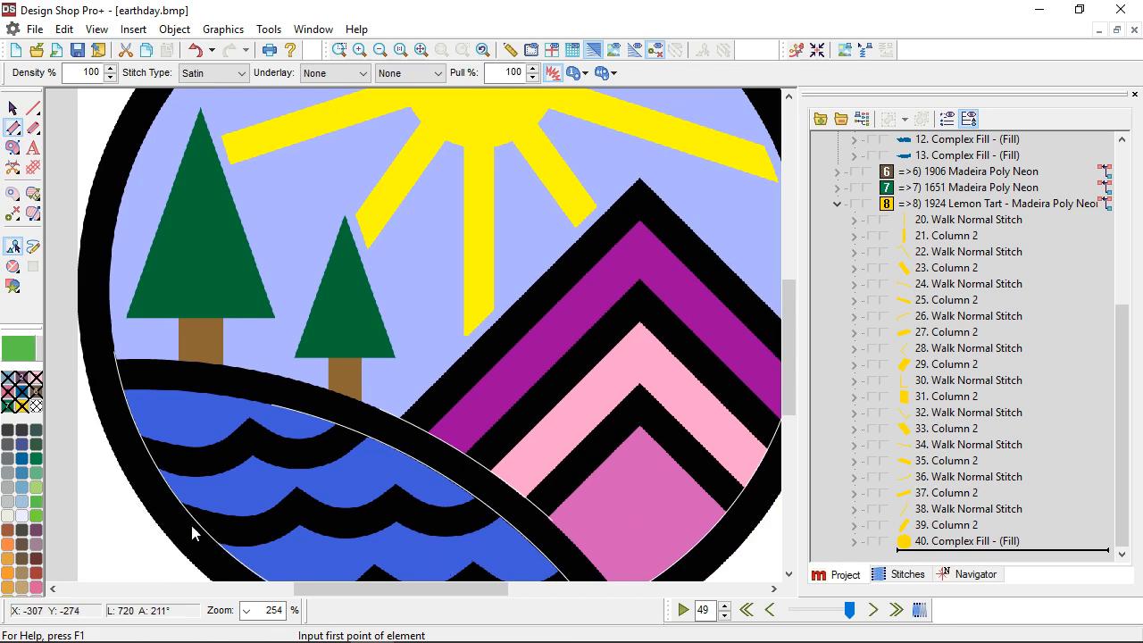
scroll(141, 458, up, 1)
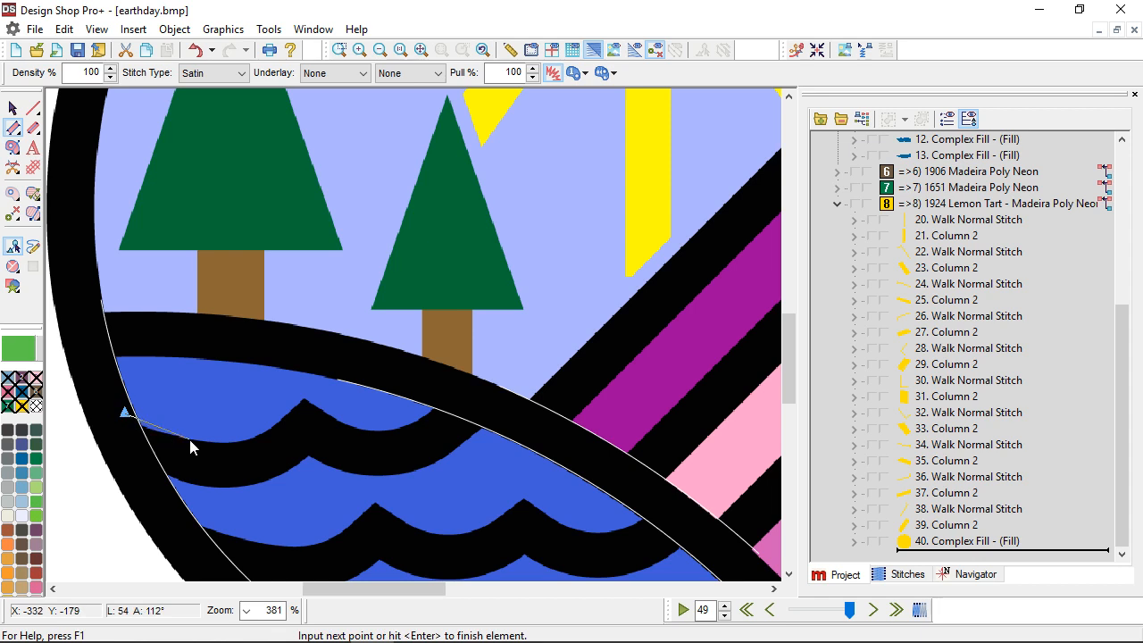
click(195, 439)
click(256, 435)
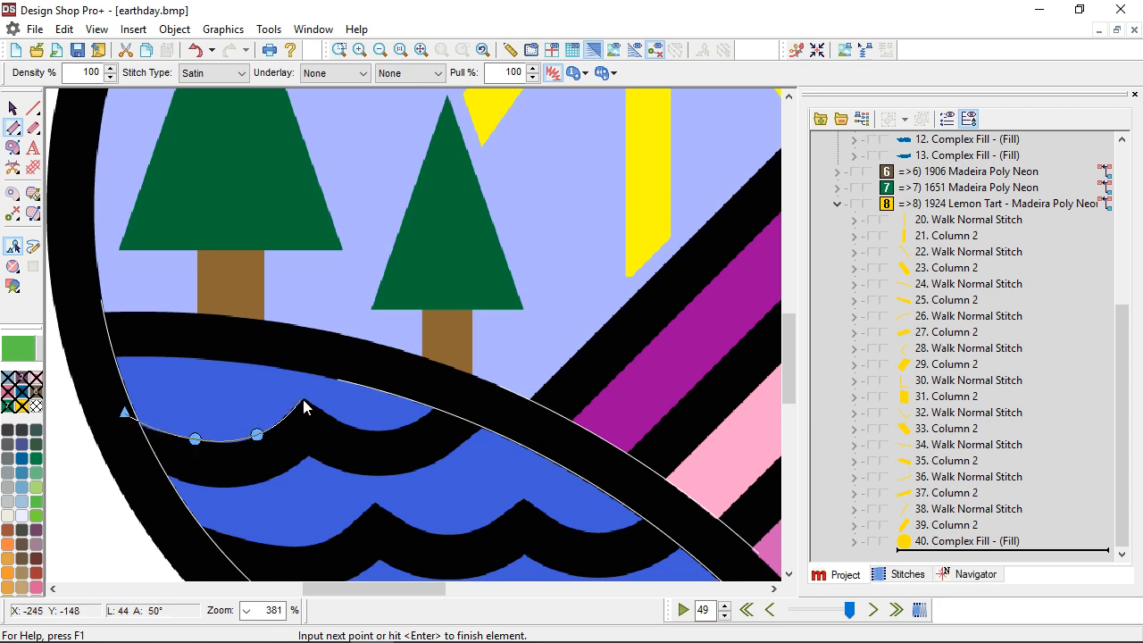
click(306, 407)
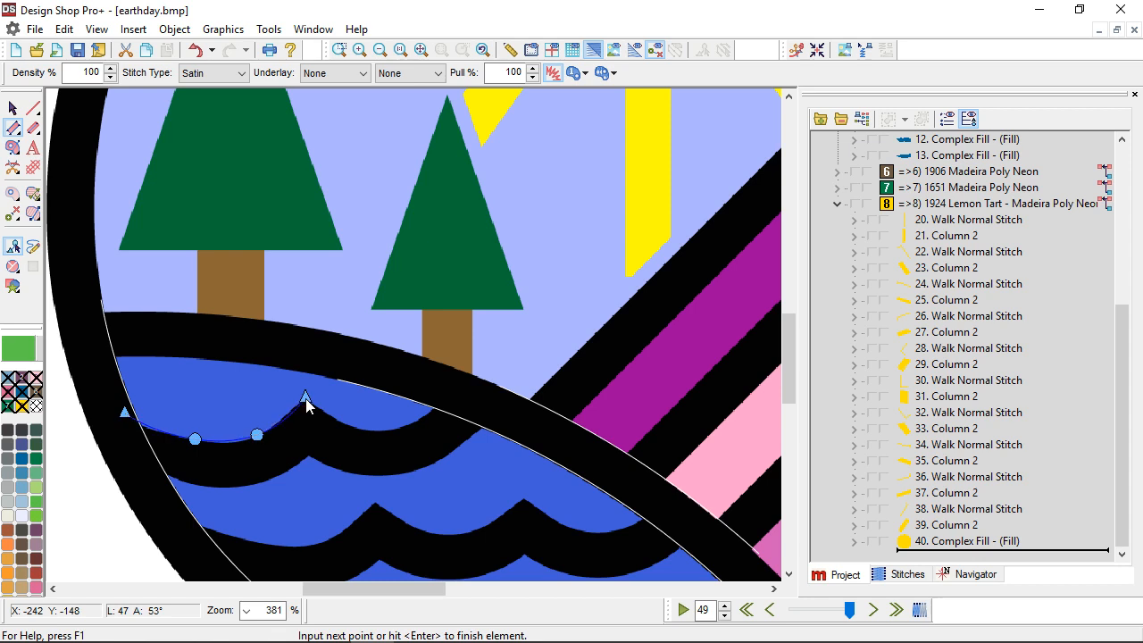
click(371, 428)
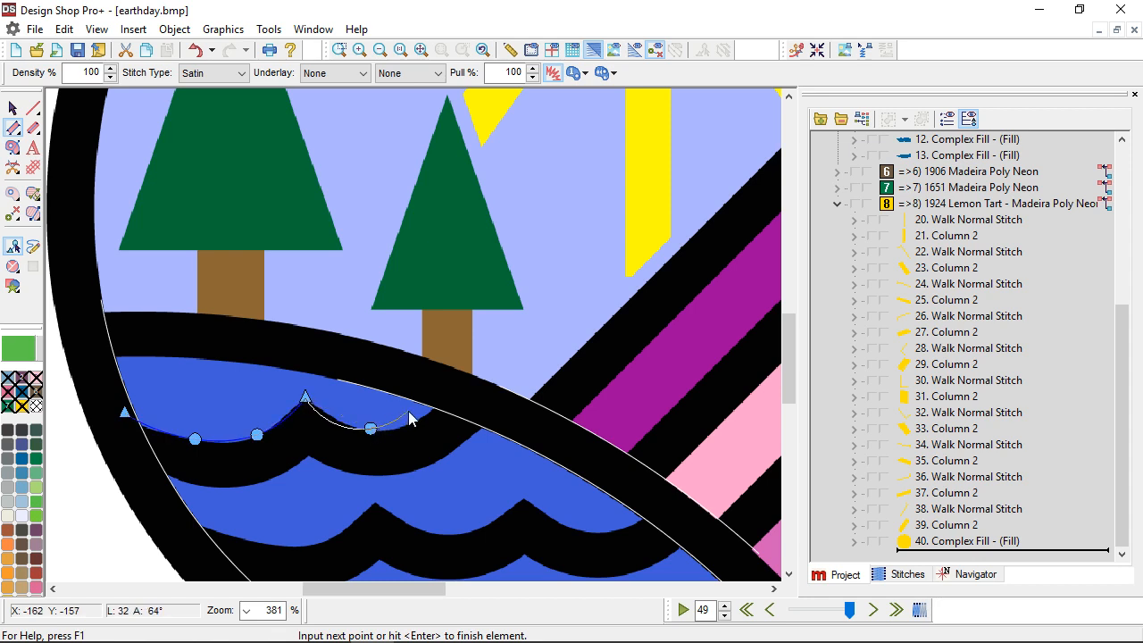
click(455, 386)
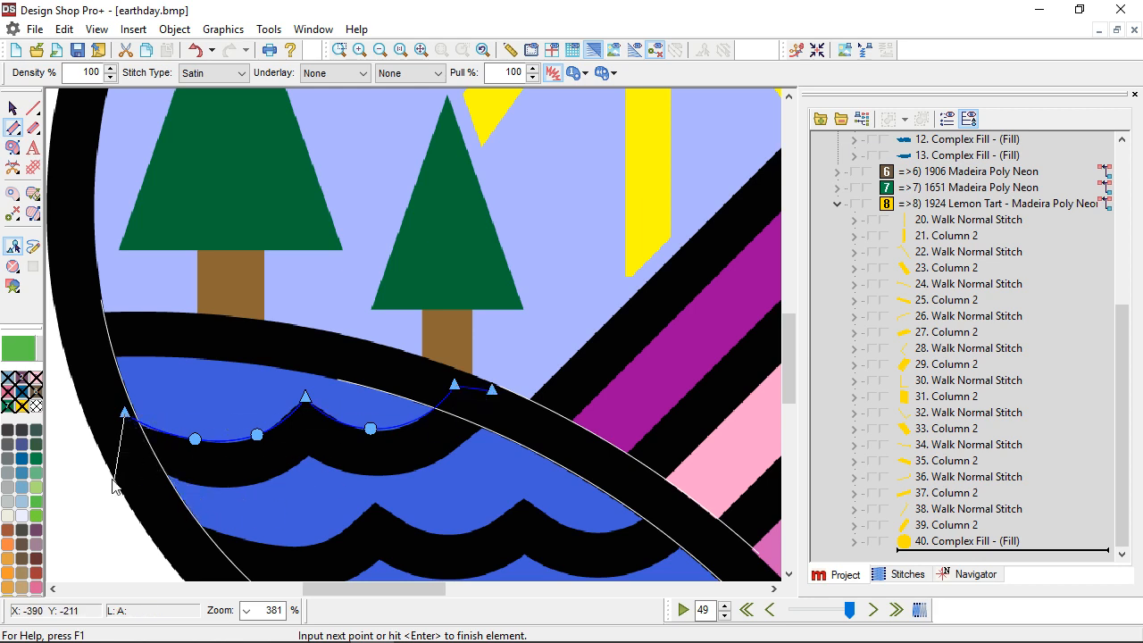
Trace the first wave's lower edge to complete the green satin column and add a stitch direction line across its central crest
click(106, 433)
right_click(175, 479)
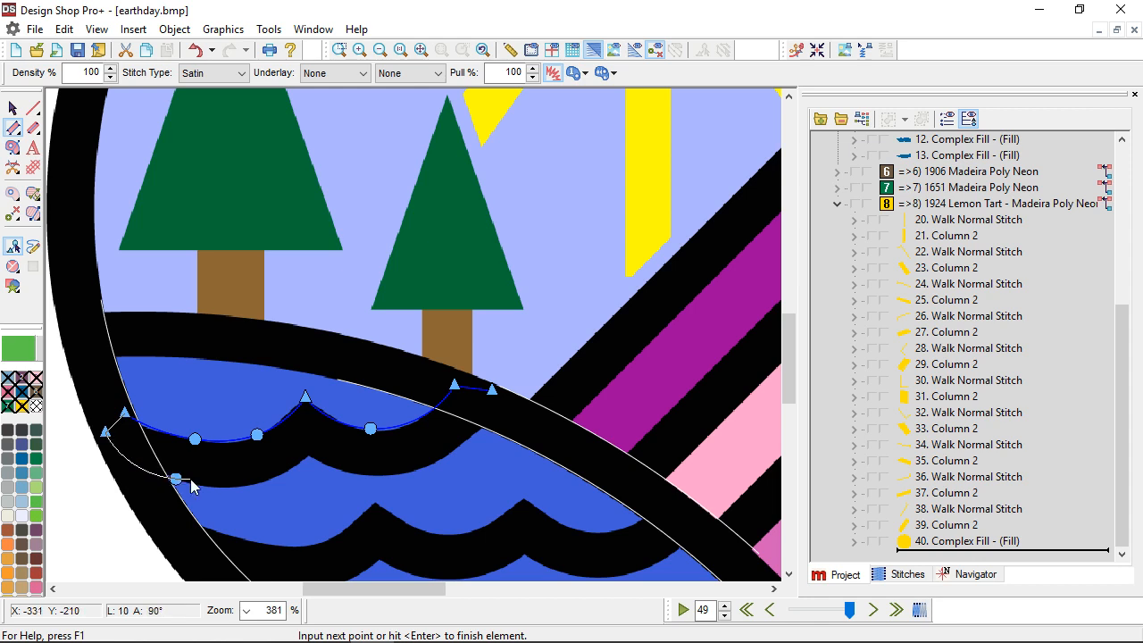
right_click(254, 486)
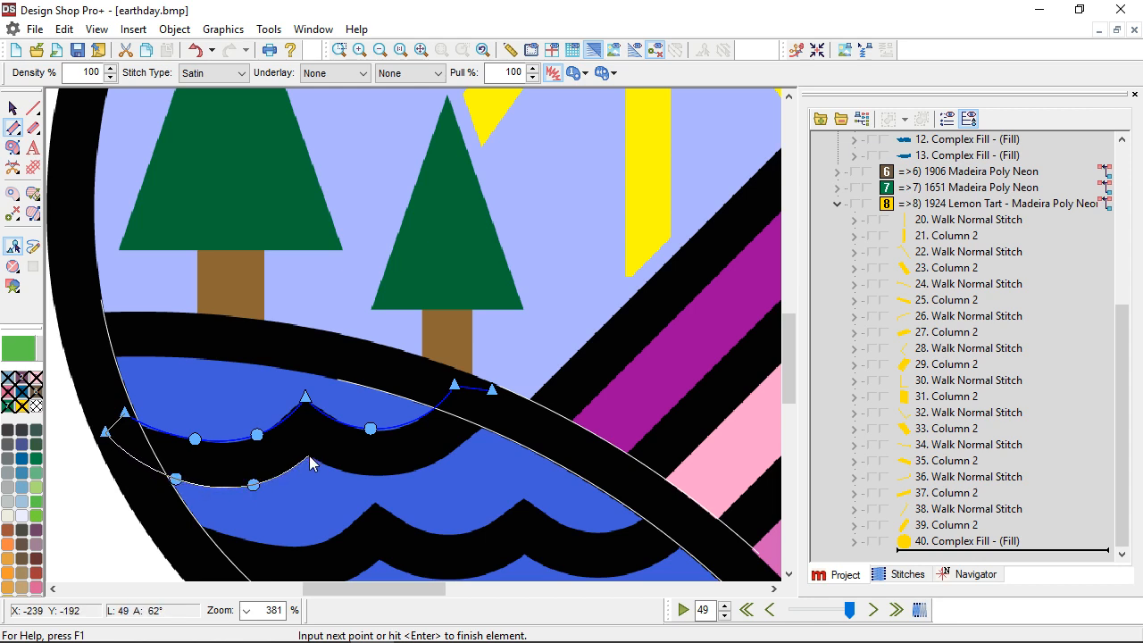
click(309, 456)
right_click(375, 474)
right_click(442, 459)
click(491, 419)
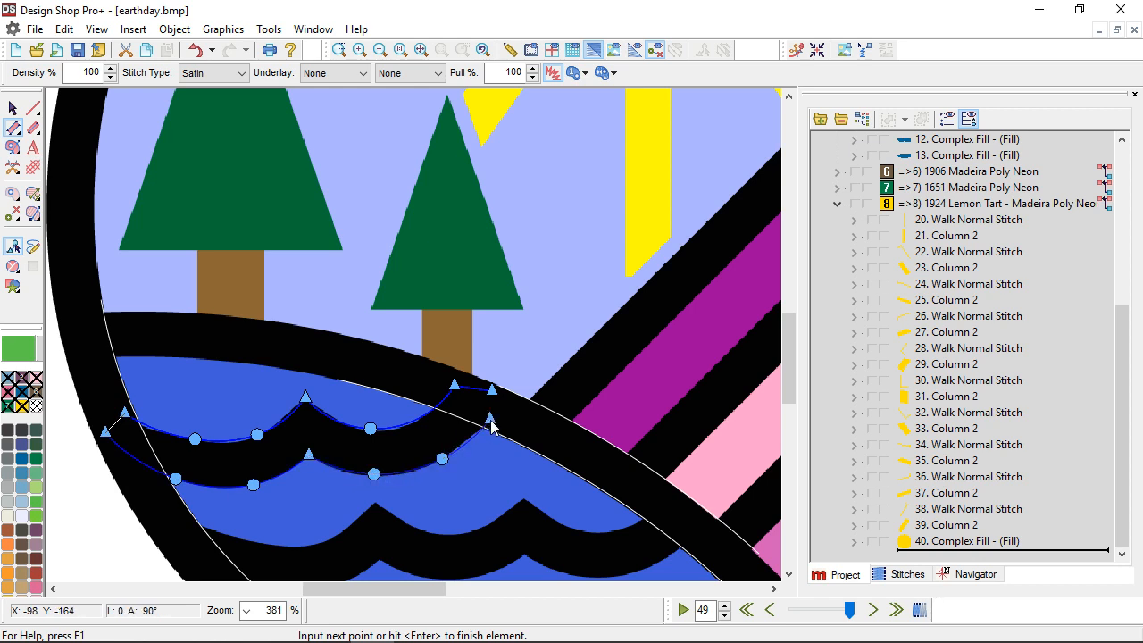
key(Return)
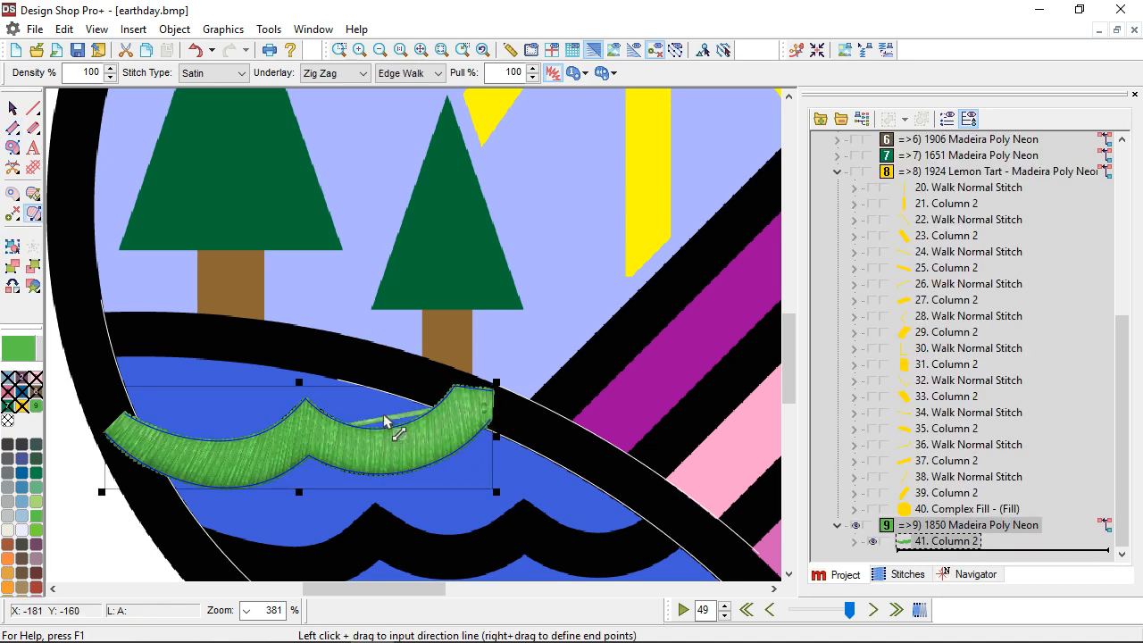
drag(280, 364, 321, 499)
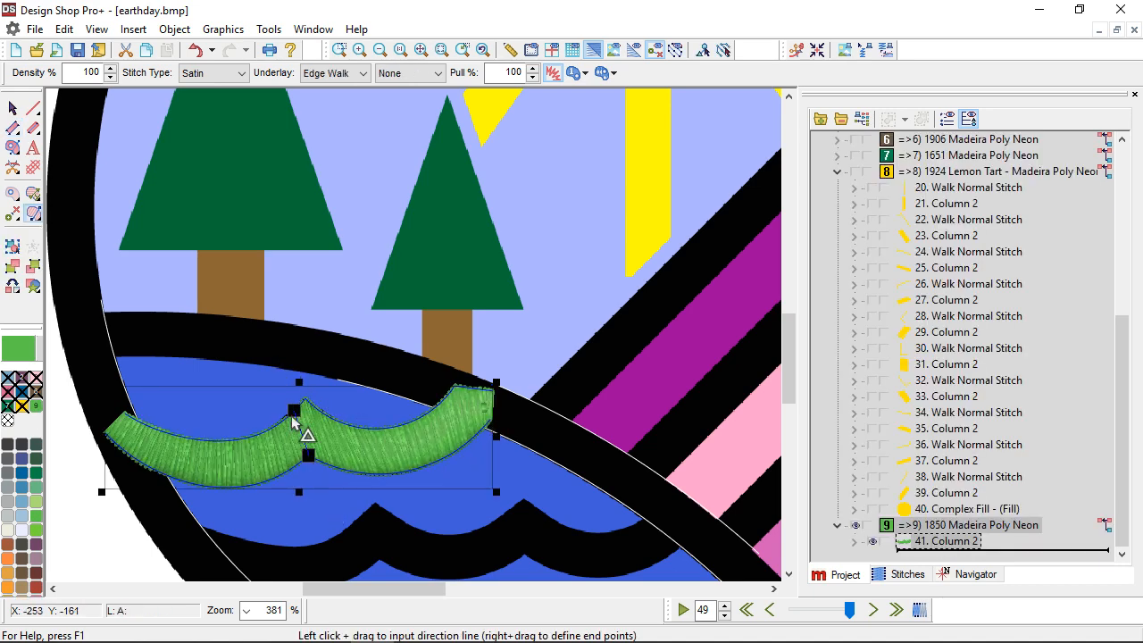
drag(297, 405, 306, 398)
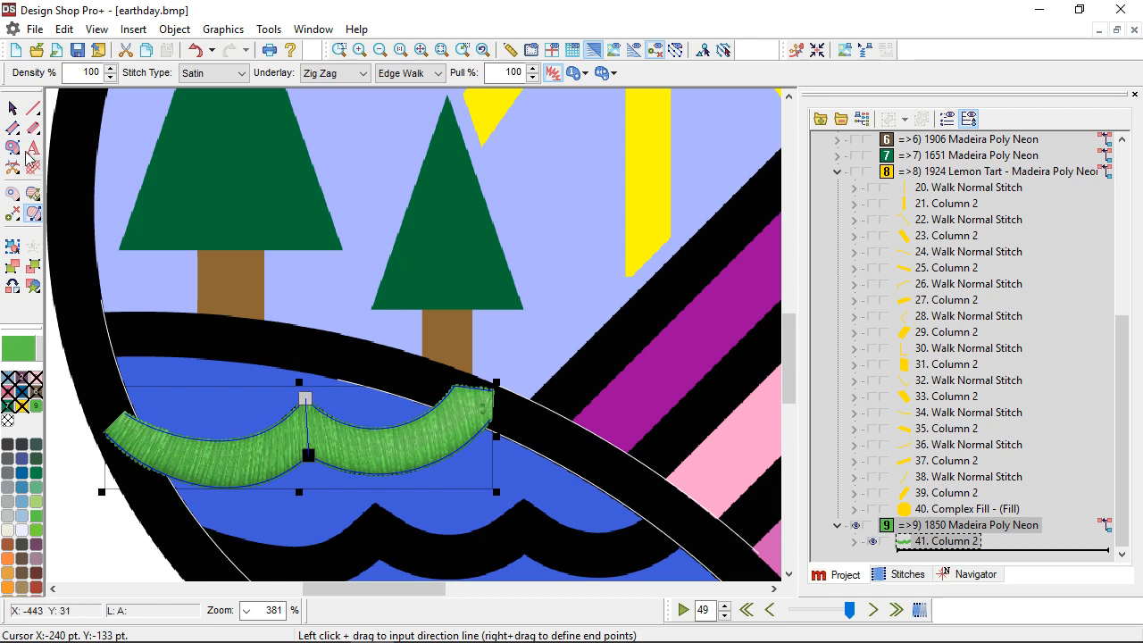
Draw two short white vector lines, one across the hill band above the first wave and one across the border ring beside its left end
click(34, 108)
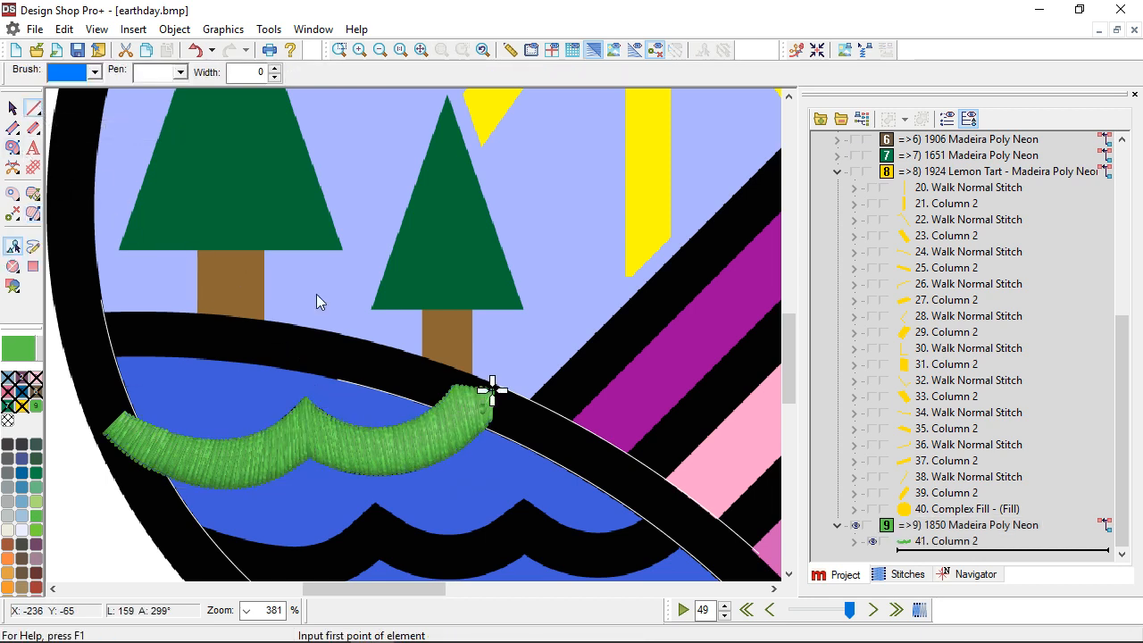
click(388, 325)
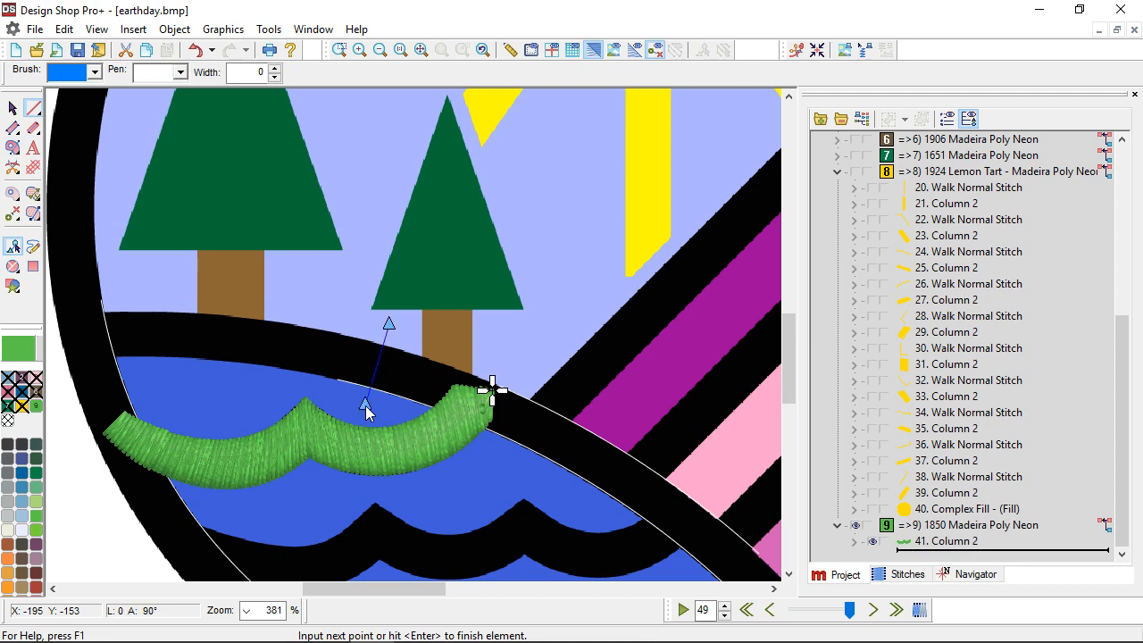
click(365, 406)
key(Return)
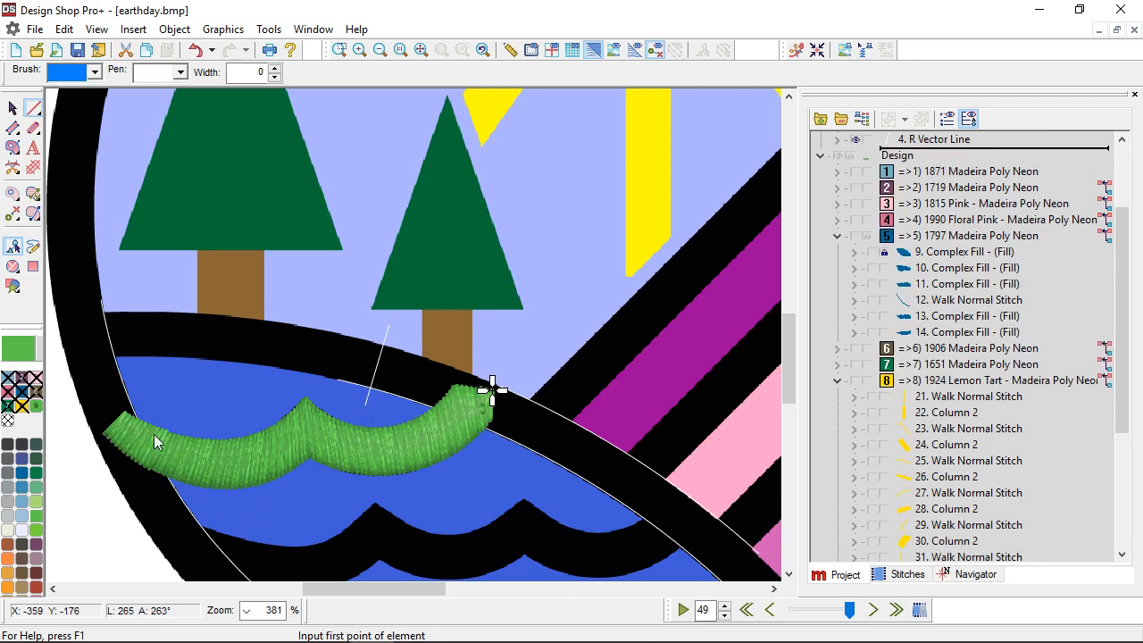
click(143, 386)
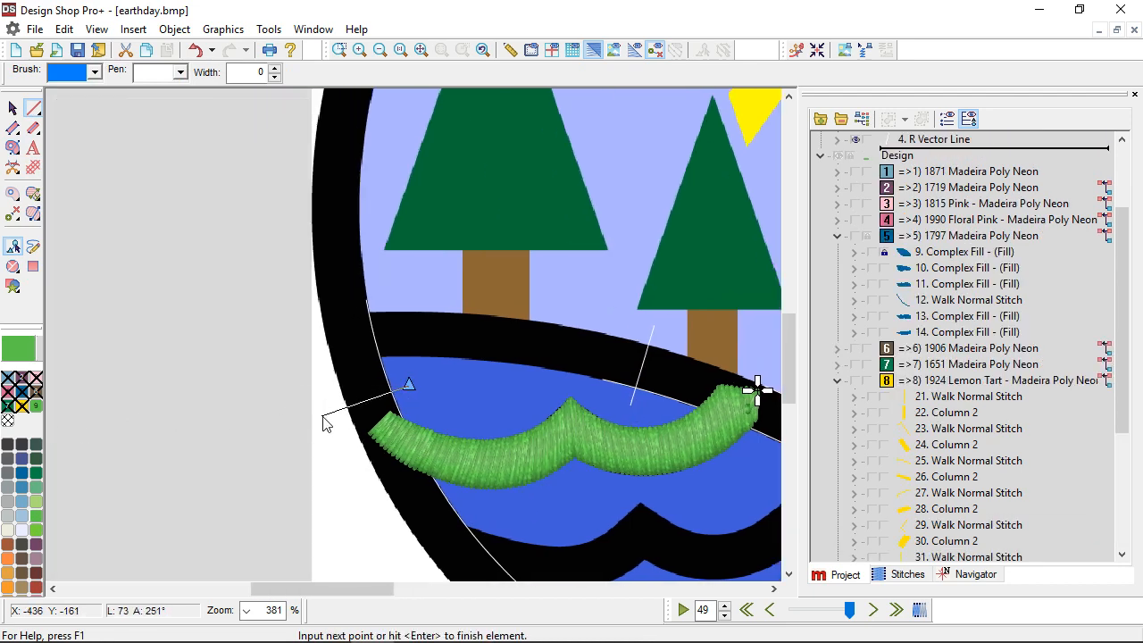
click(317, 438)
key(Return)
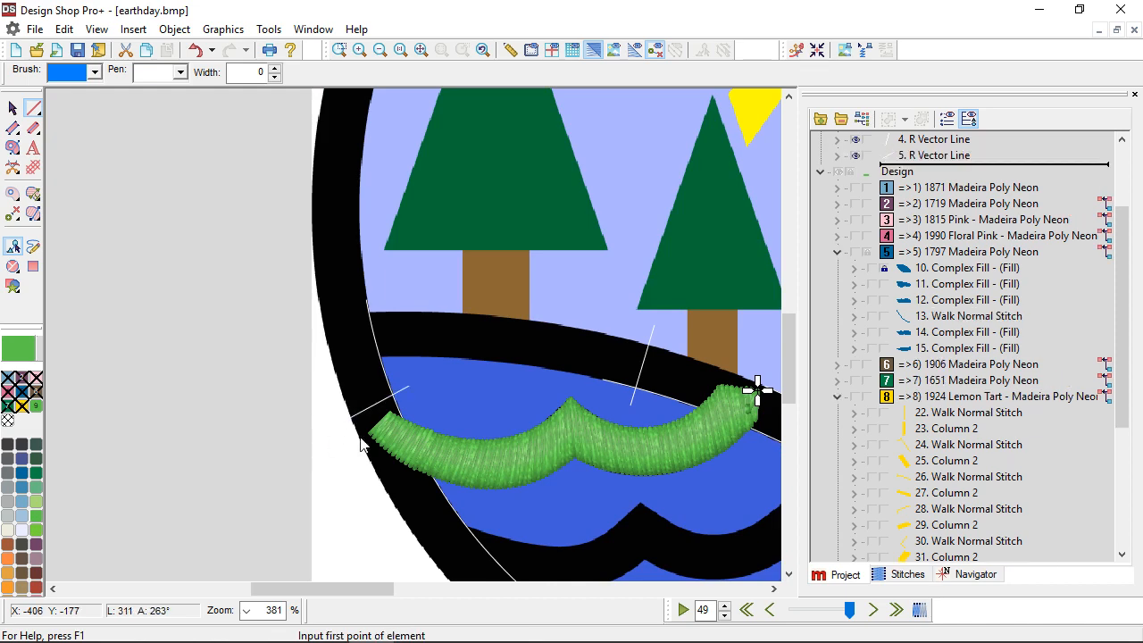
Draw a short white vector line across the border ring at the left end of the second wave band
key(Right)
key(Right)
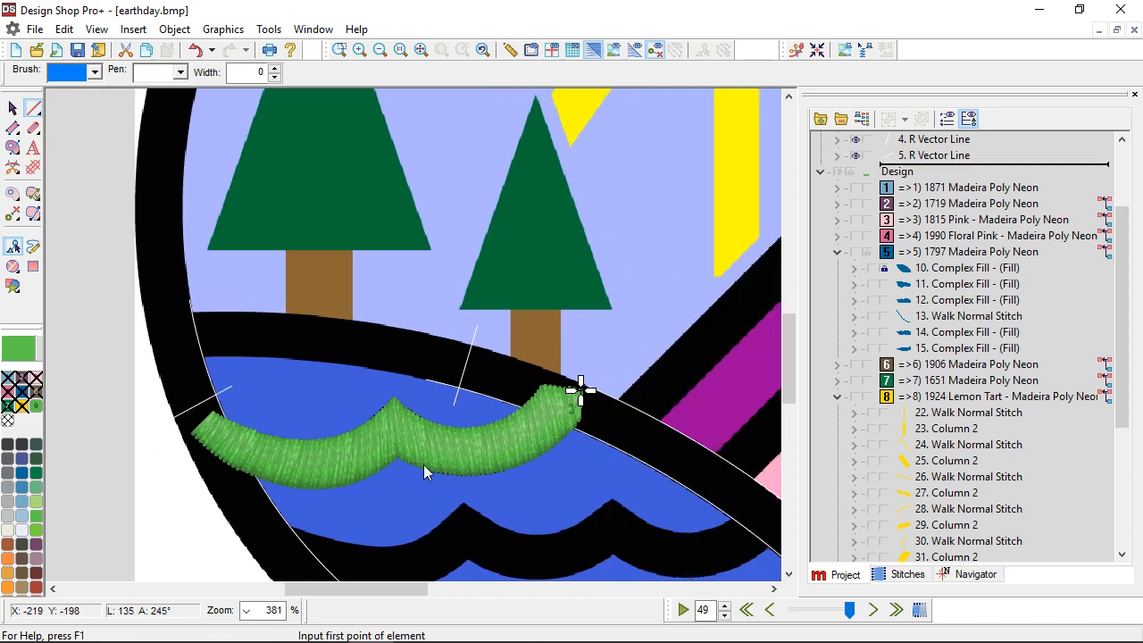
key(Down)
key(Down)
click(366, 393)
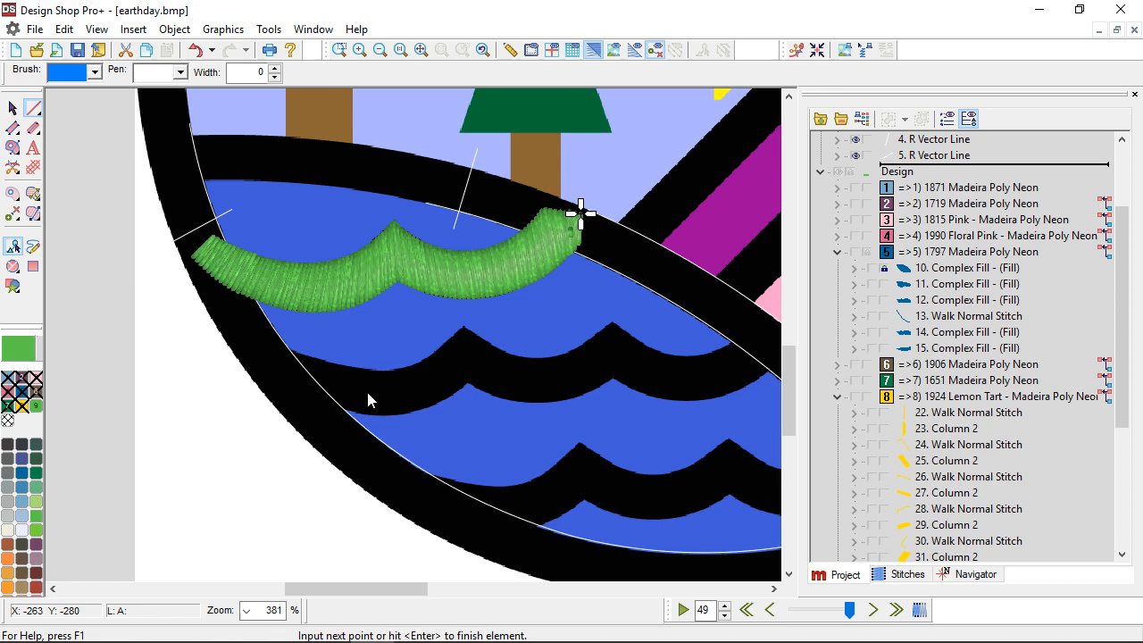
click(320, 472)
key(Return)
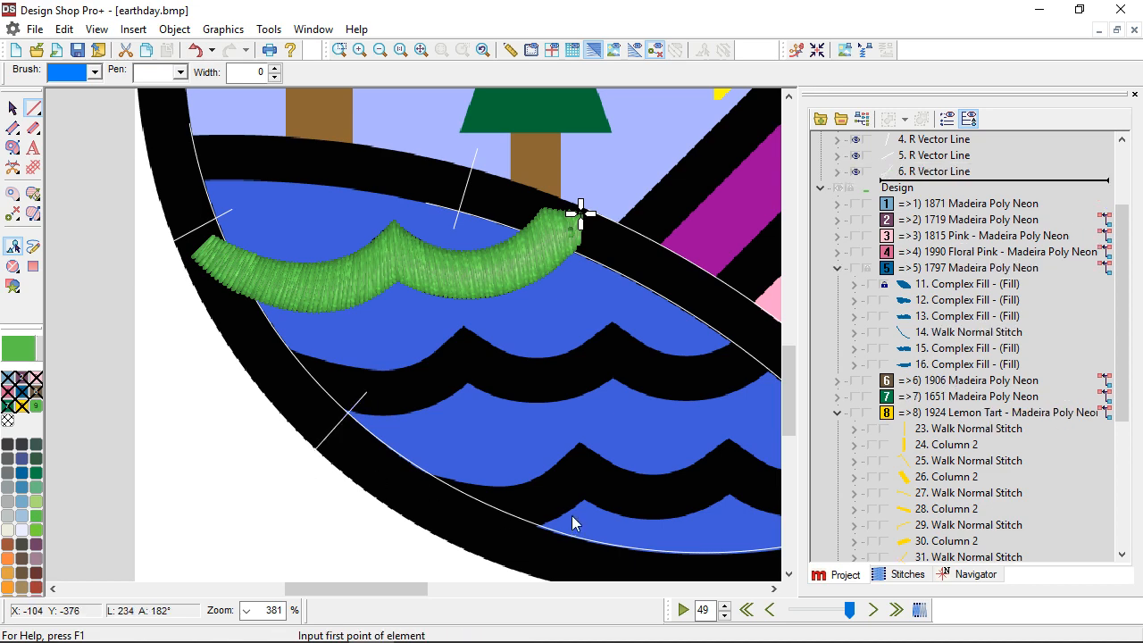
Draw a short white vector line across the border ring below the first crest of the lowest wave band
key(Right)
key(Down)
key(Right)
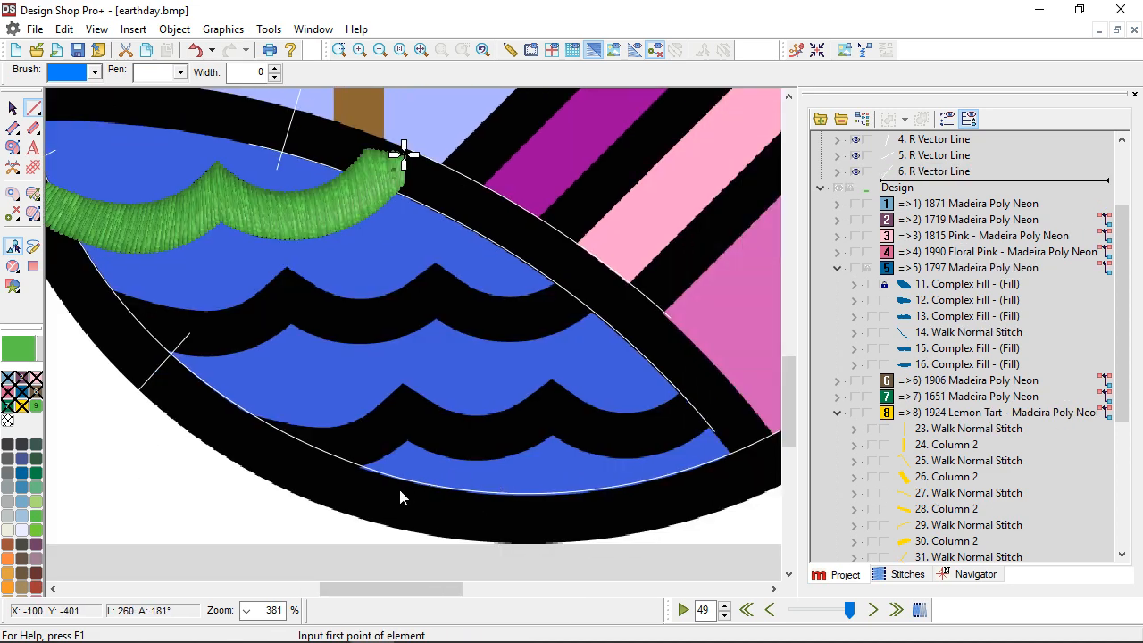
click(403, 456)
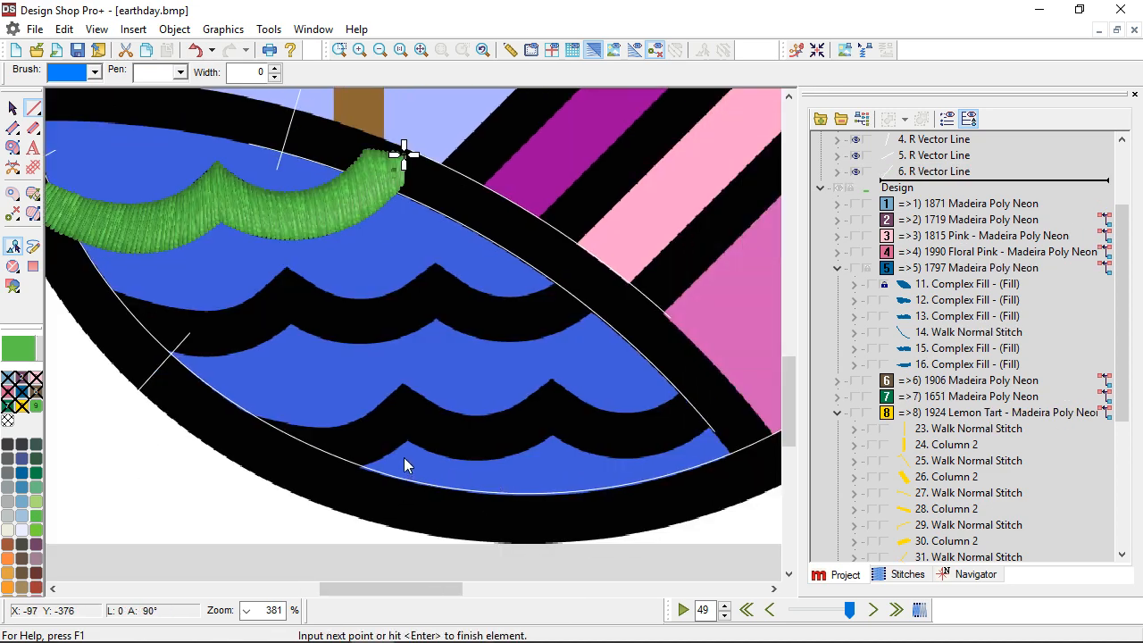
click(383, 537)
key(Return)
key(Up)
key(Up)
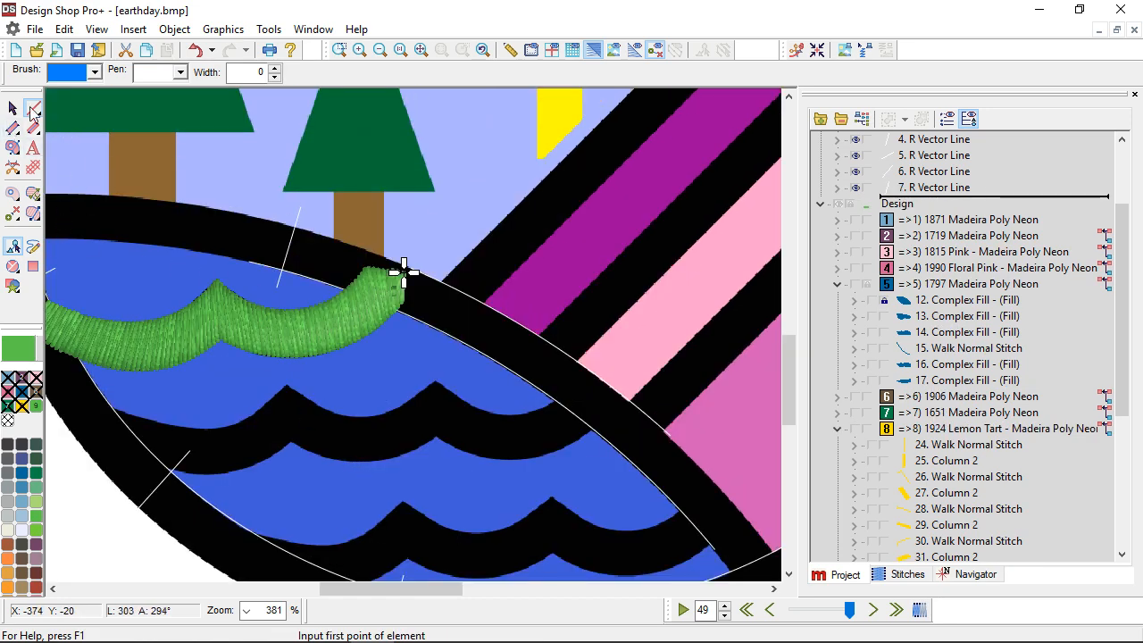
Add a short green walk normal stitch after the first wave column, running from its right end into the hill band near the mountain's left foot
key(Escape)
click(253, 353)
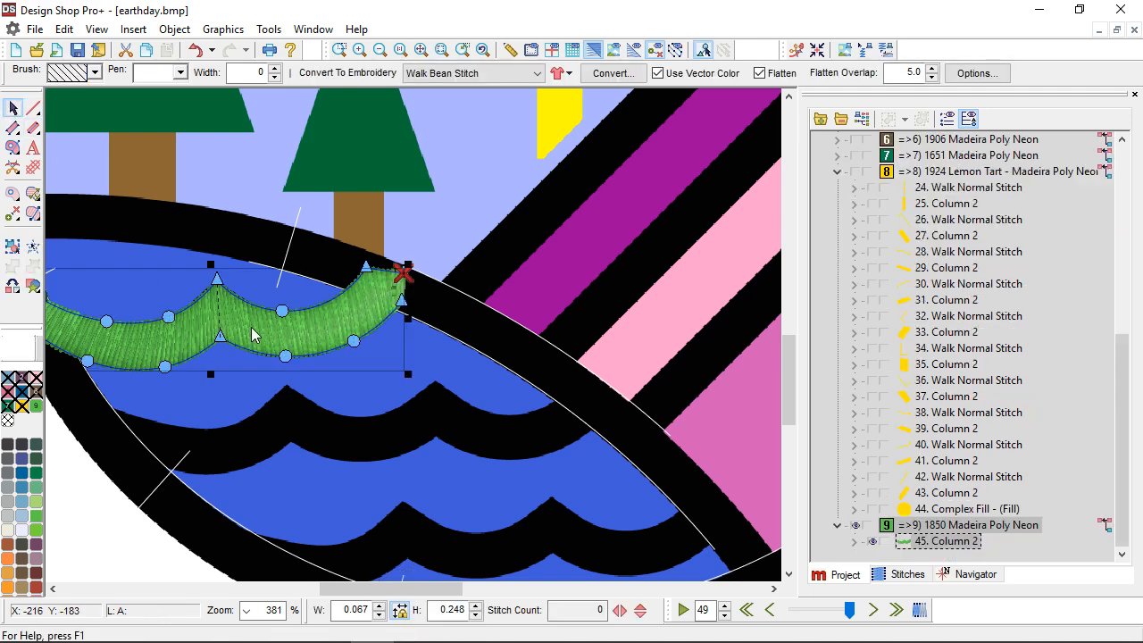
click(12, 132)
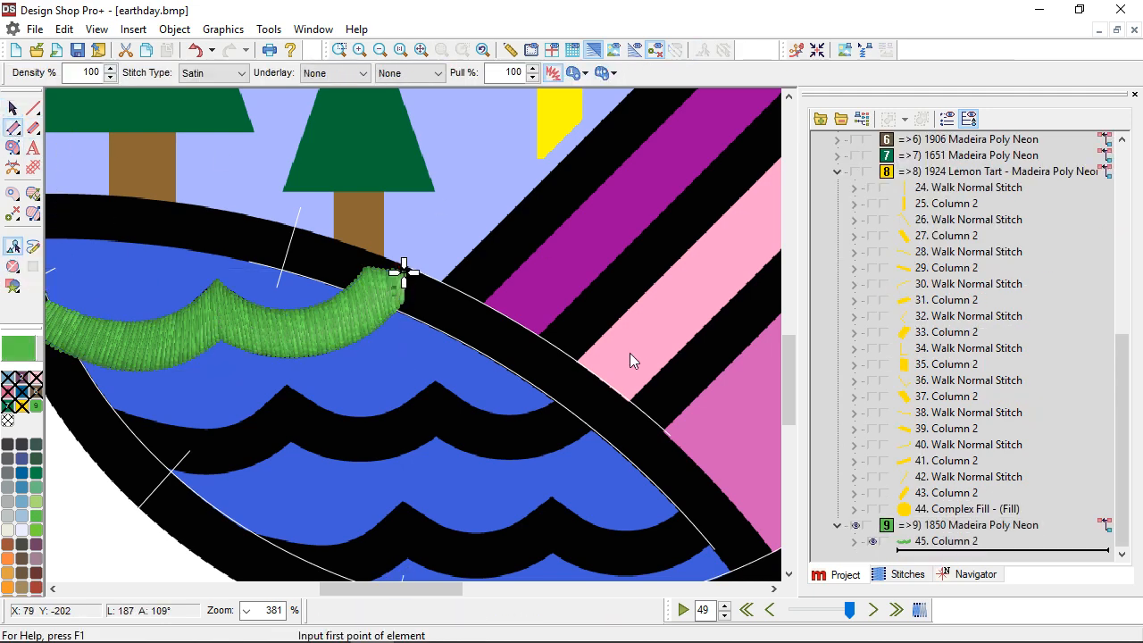
key(Right)
key(Right)
key(Up)
key(Up)
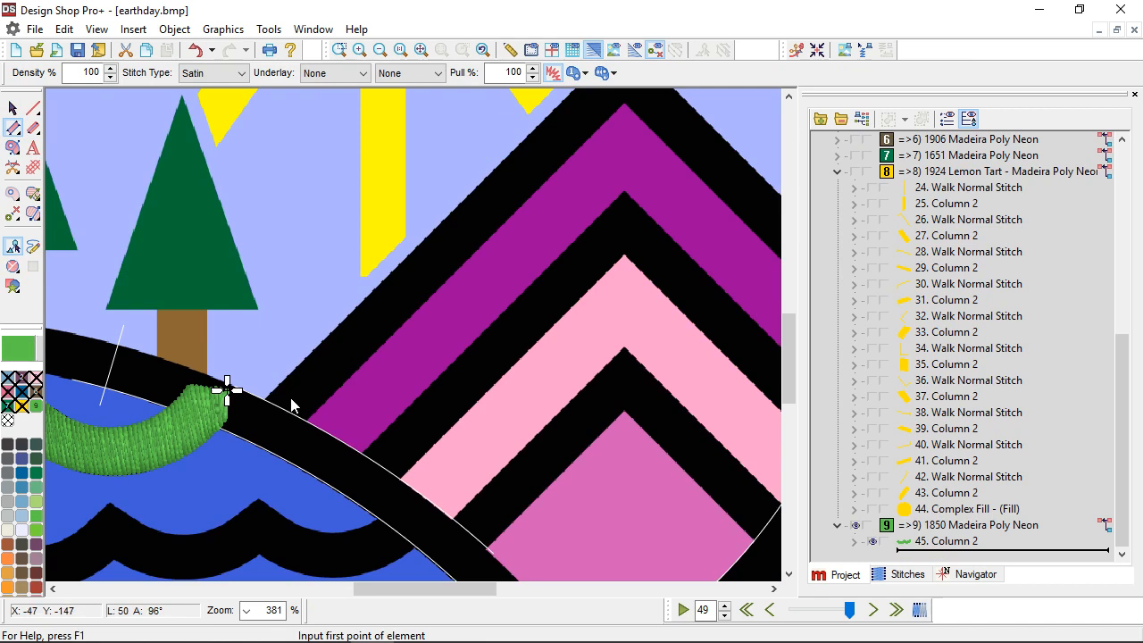
click(33, 108)
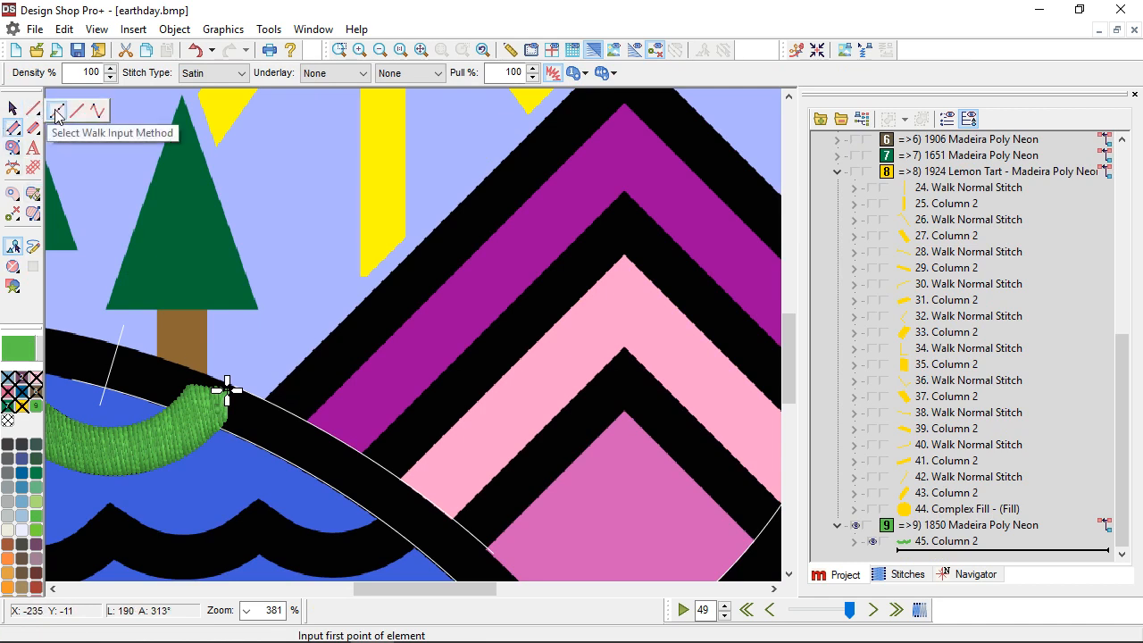
click(57, 112)
click(228, 390)
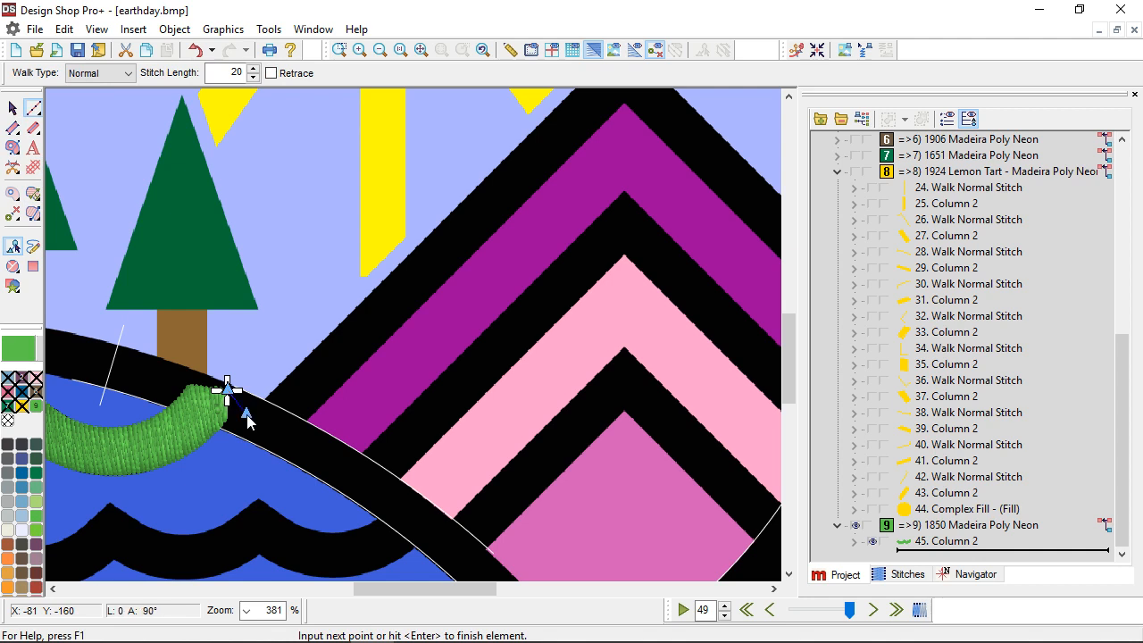
key(Return)
Start a satin Column 2 and trace the outermost mountain band's outer edge from its left foot over the peak into the border ring
click(12, 128)
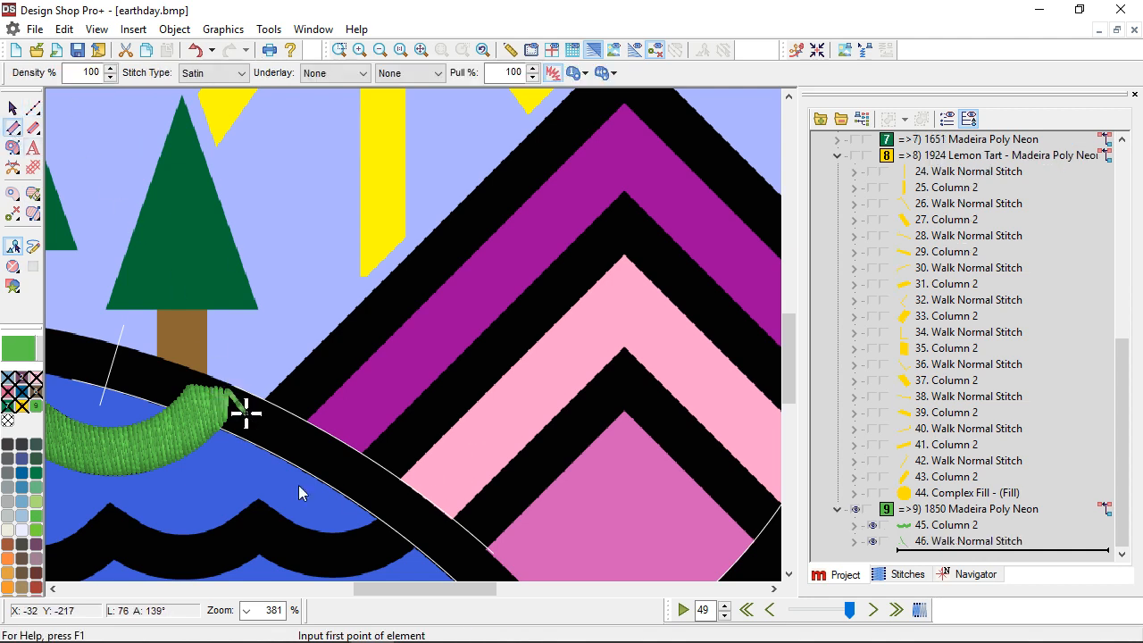
click(246, 412)
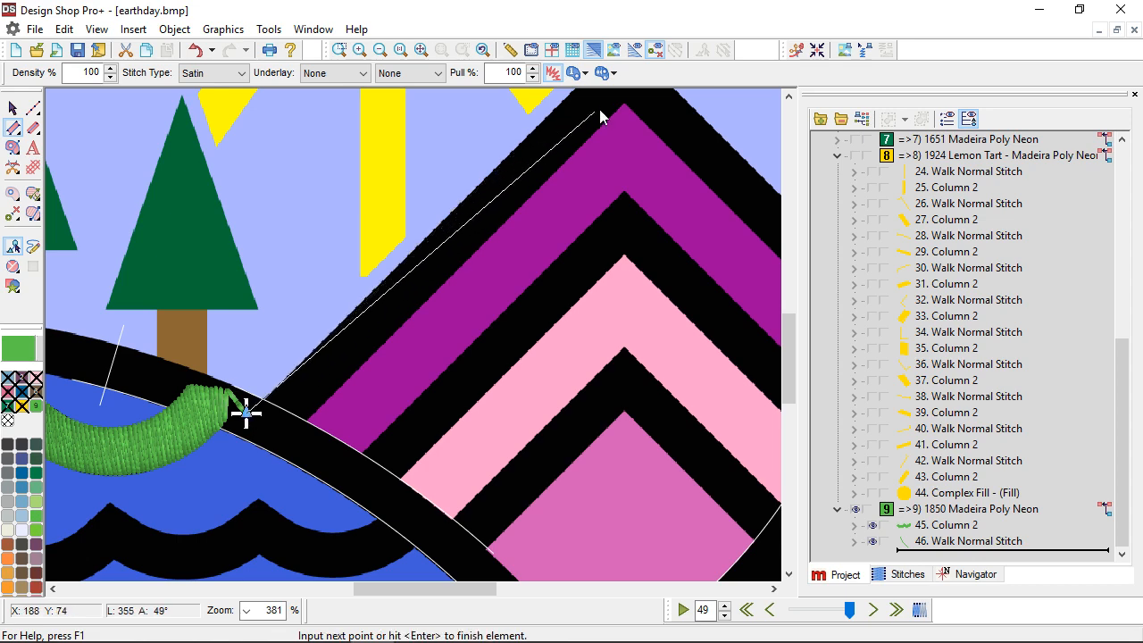
scroll(616, 151, up, 2)
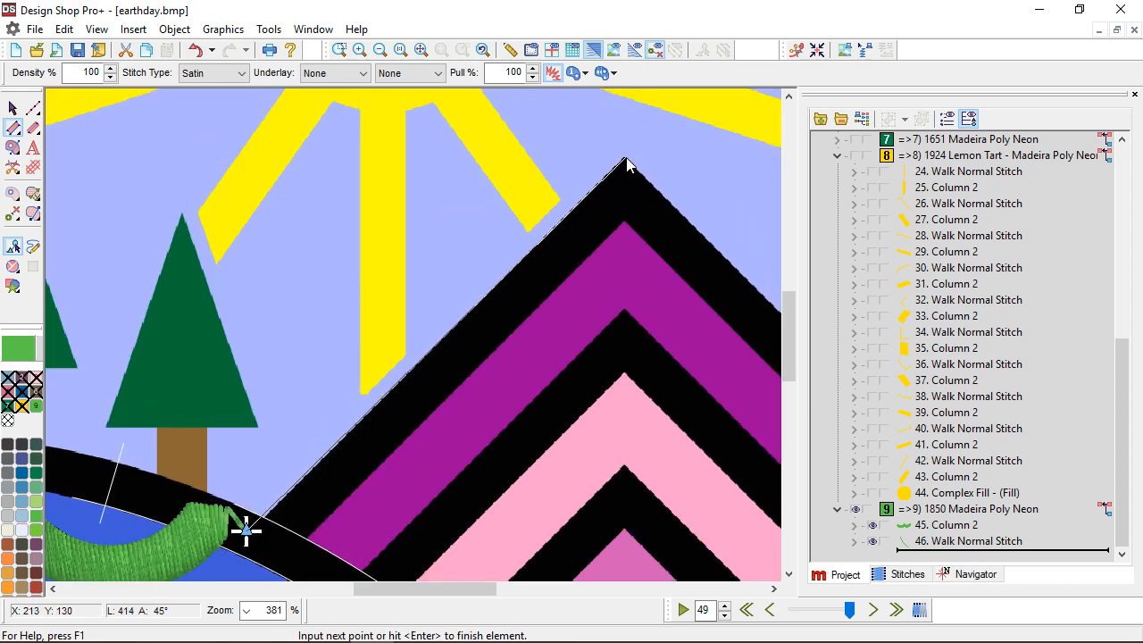
scroll(624, 170, right, 4)
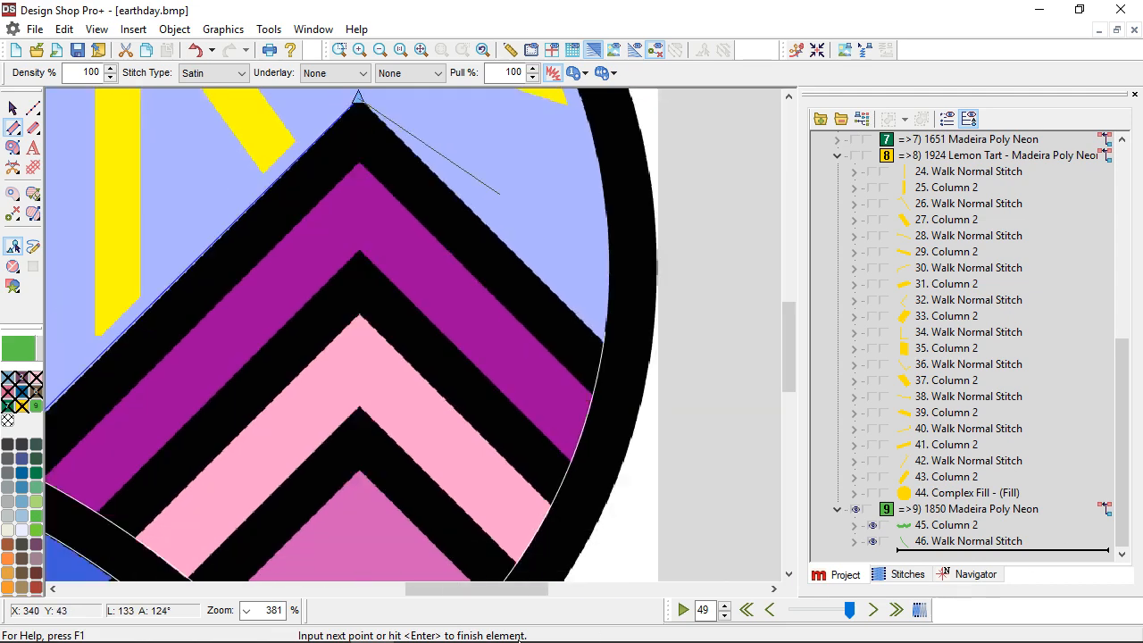
scroll(621, 224, down, 3)
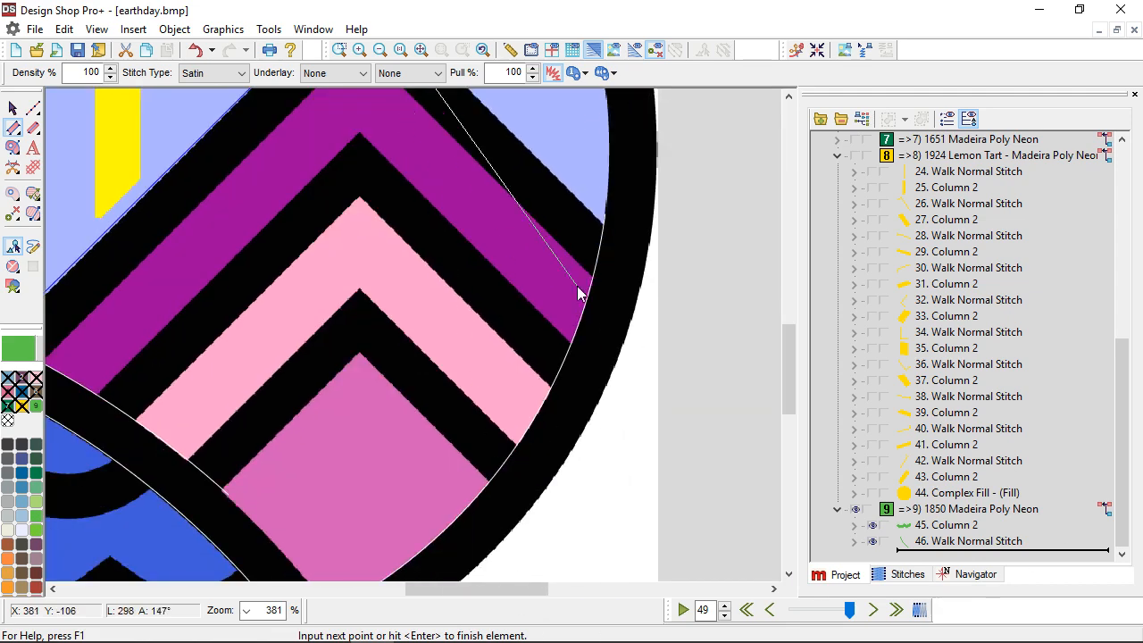
click(624, 241)
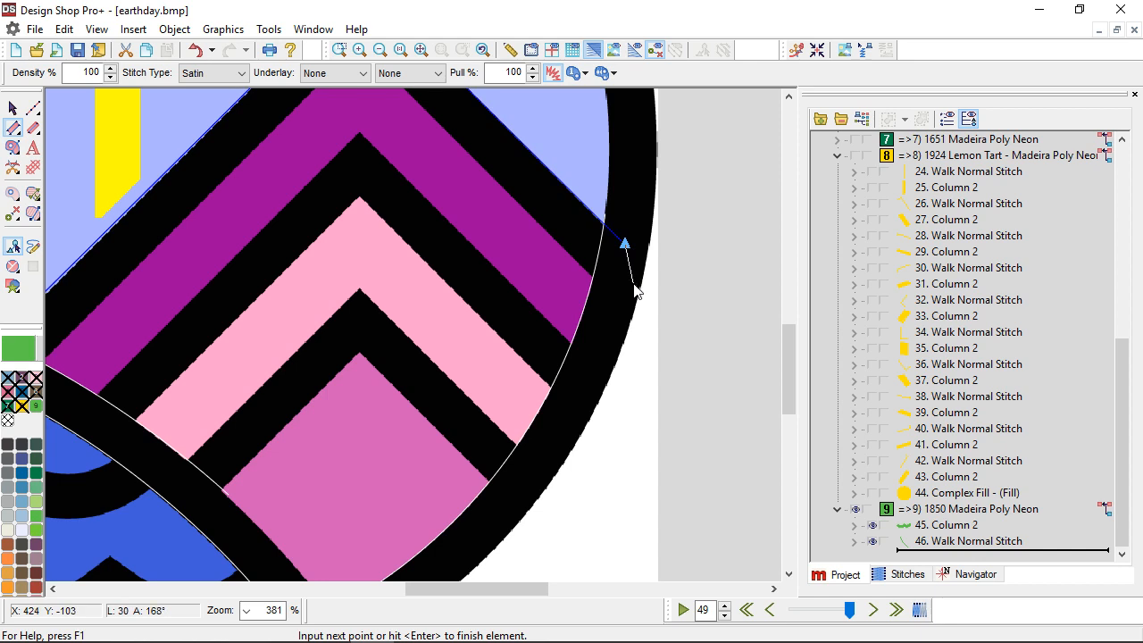
click(634, 288)
key(Return)
Trace the outermost mountain band's inner edge from the hill band over the purple peak to the border ring and finish the column
click(84, 375)
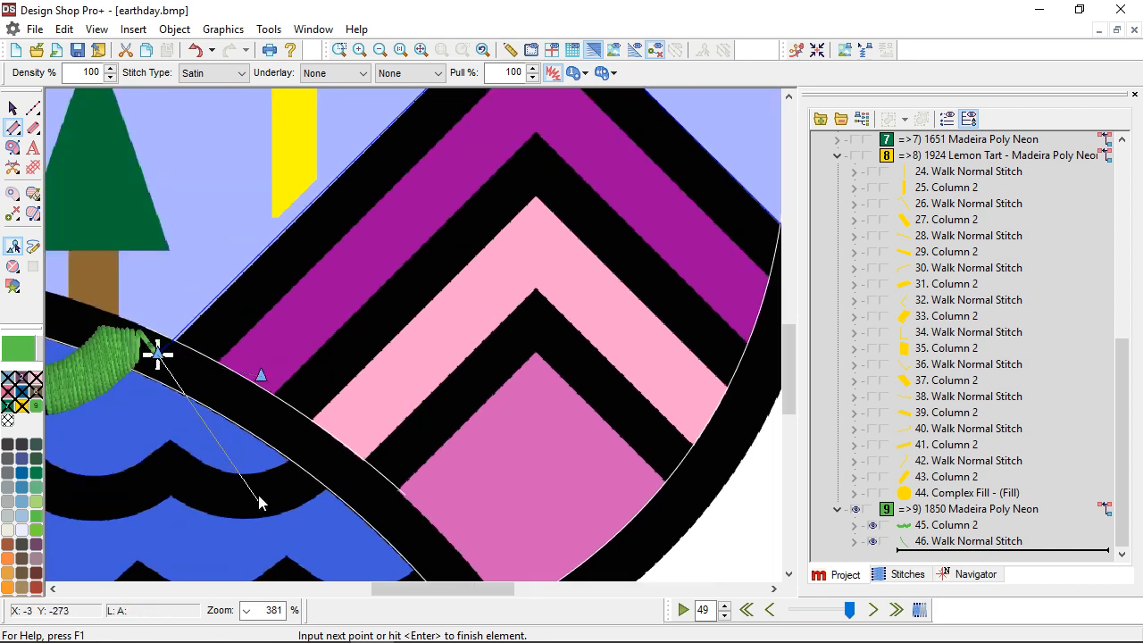
click(170, 381)
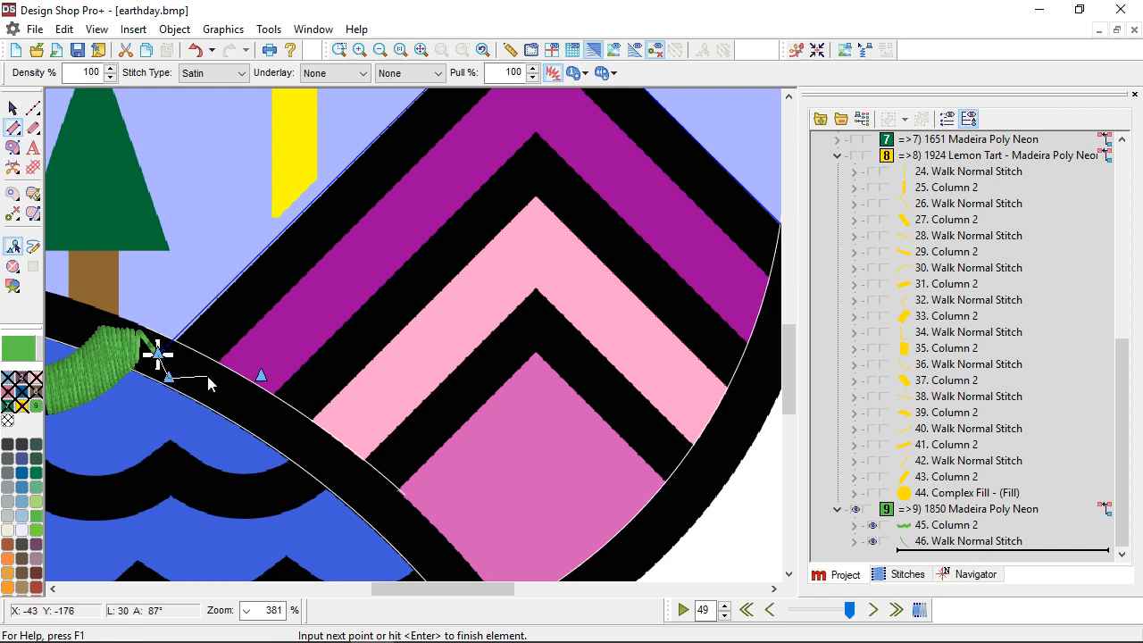
click(209, 373)
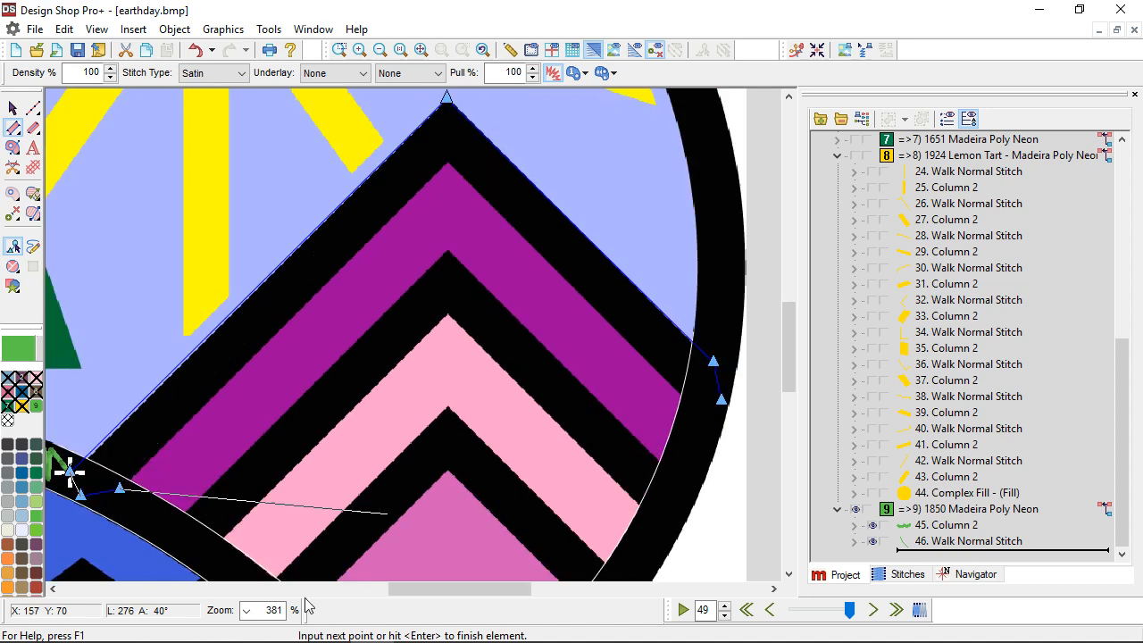
scroll(383, 211, up, 2)
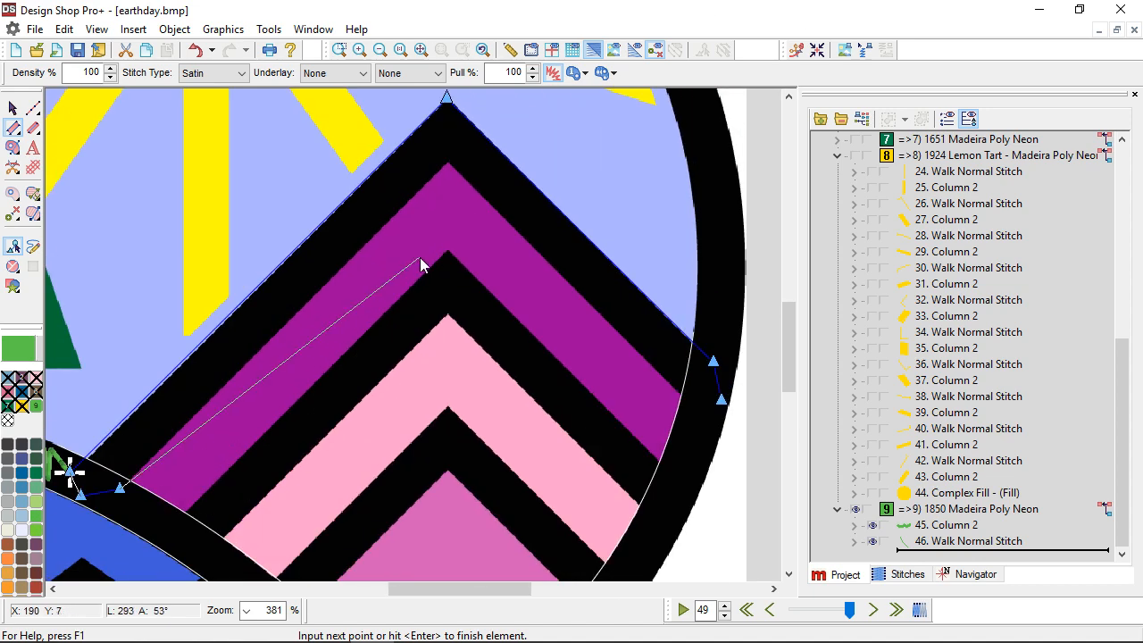
click(449, 165)
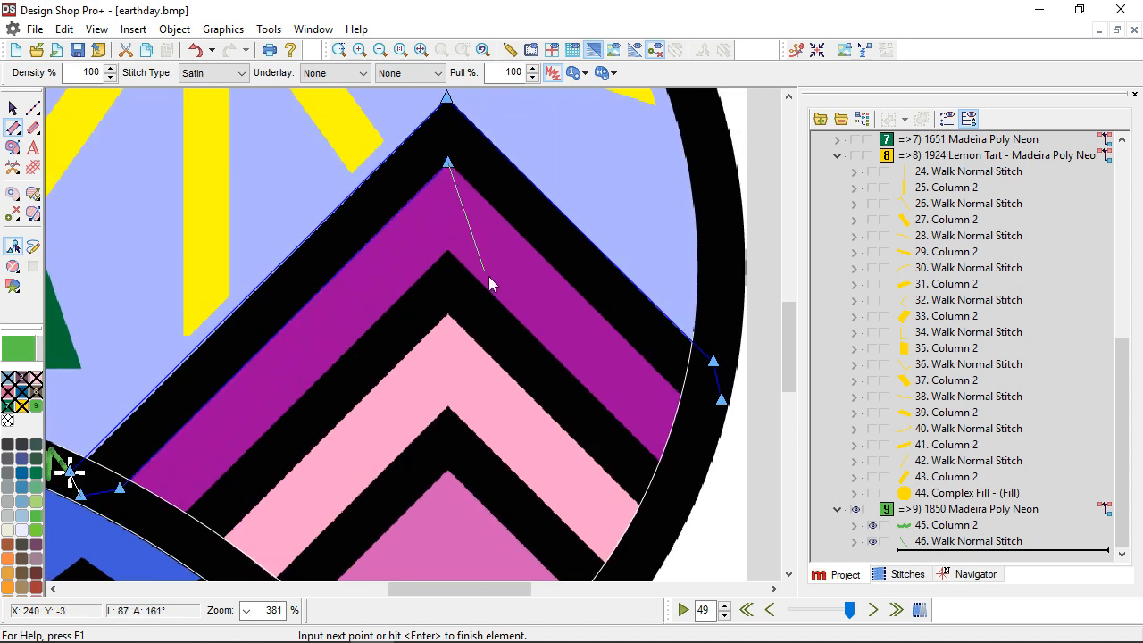
click(685, 400)
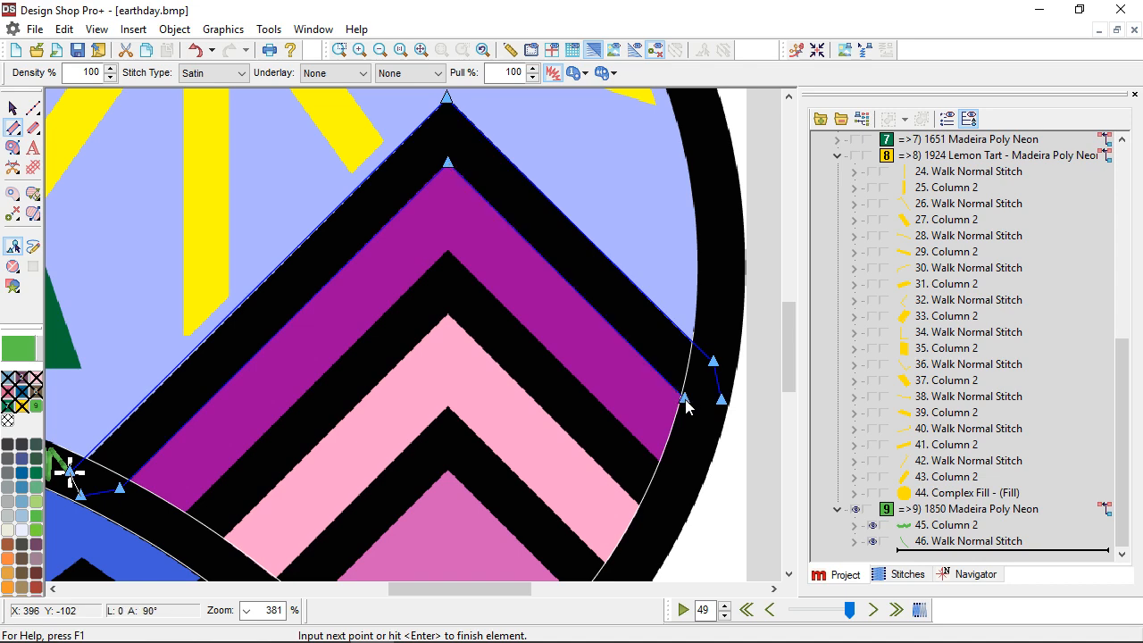
key(Return)
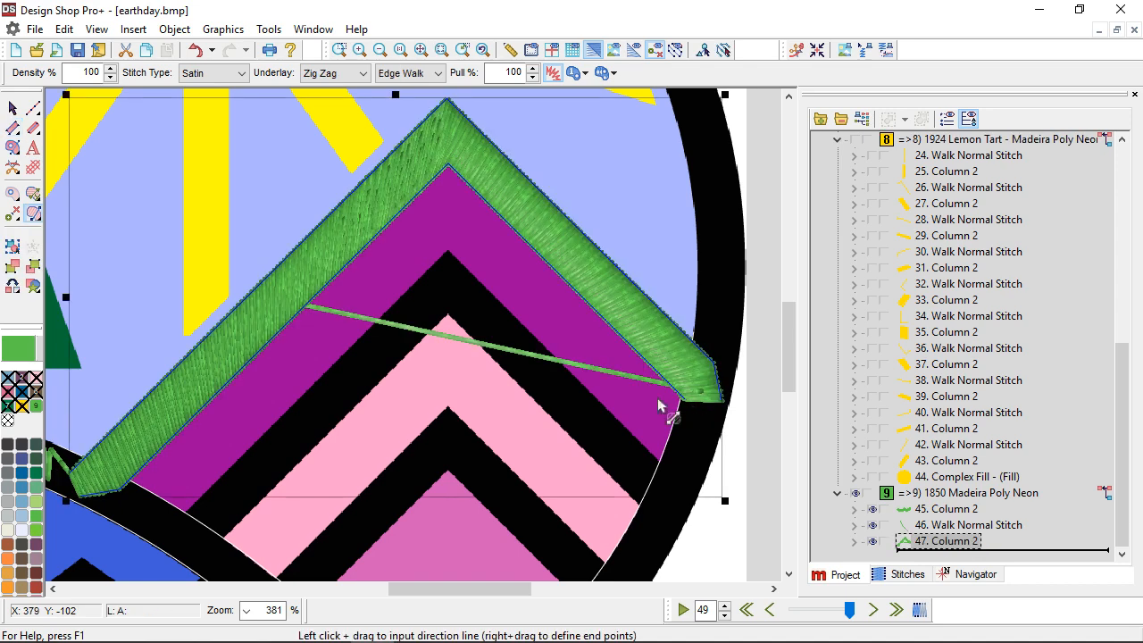
Add a direction line across each slope of the outer mountain column and shift its start point along the left foot
drag(304, 182, 406, 314)
drag(599, 187, 525, 273)
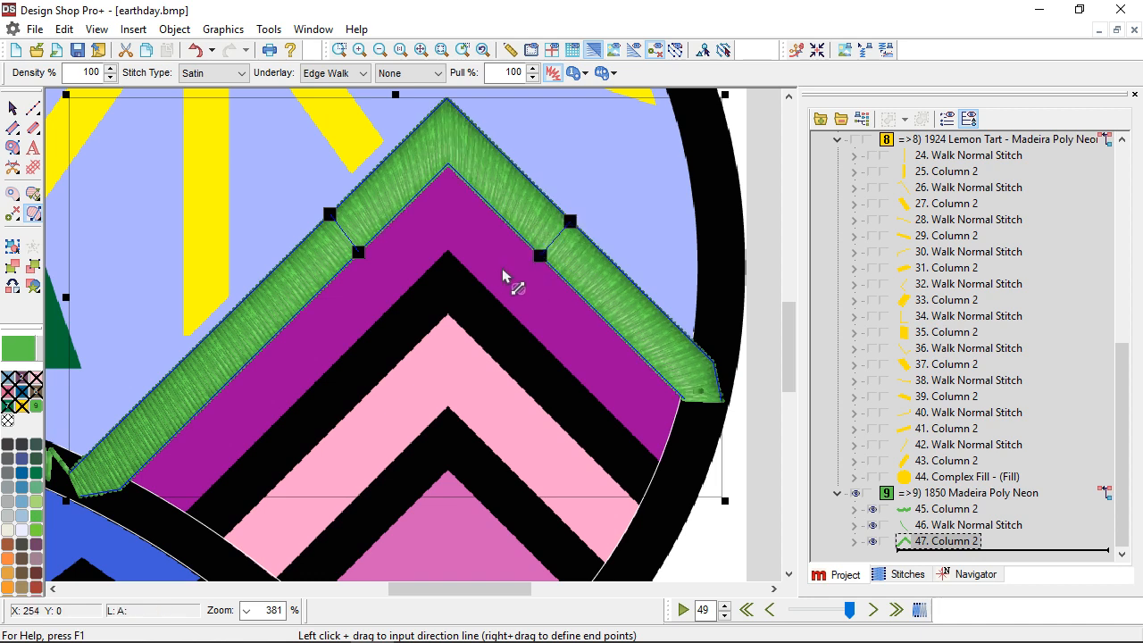
click(12, 108)
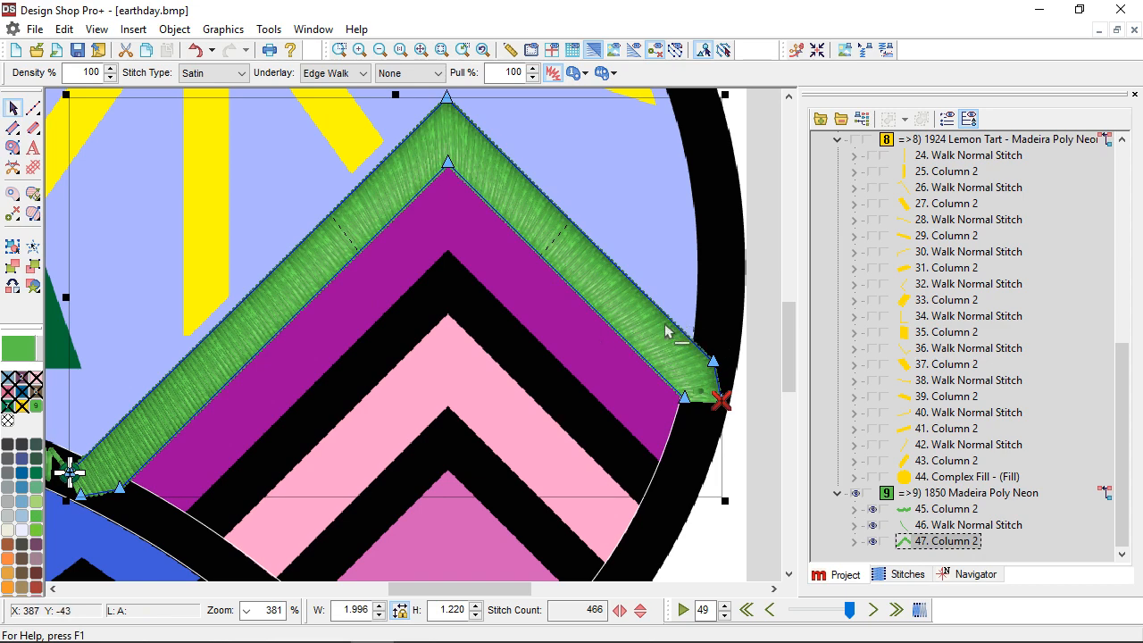
scroll(104, 505, up, 1)
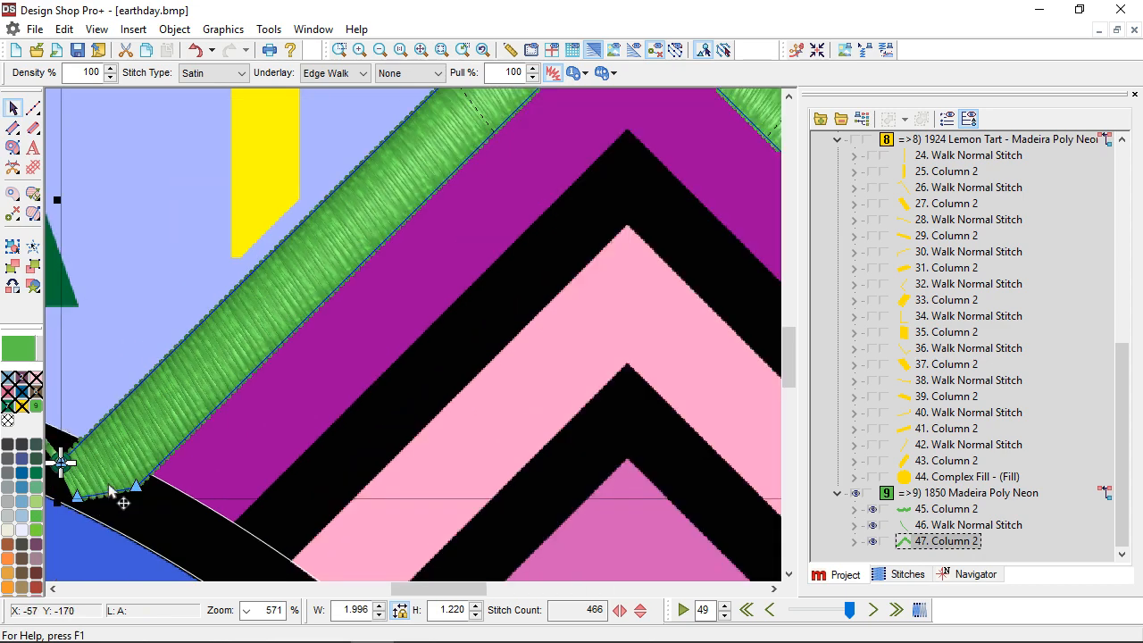
scroll(109, 491, left, 1)
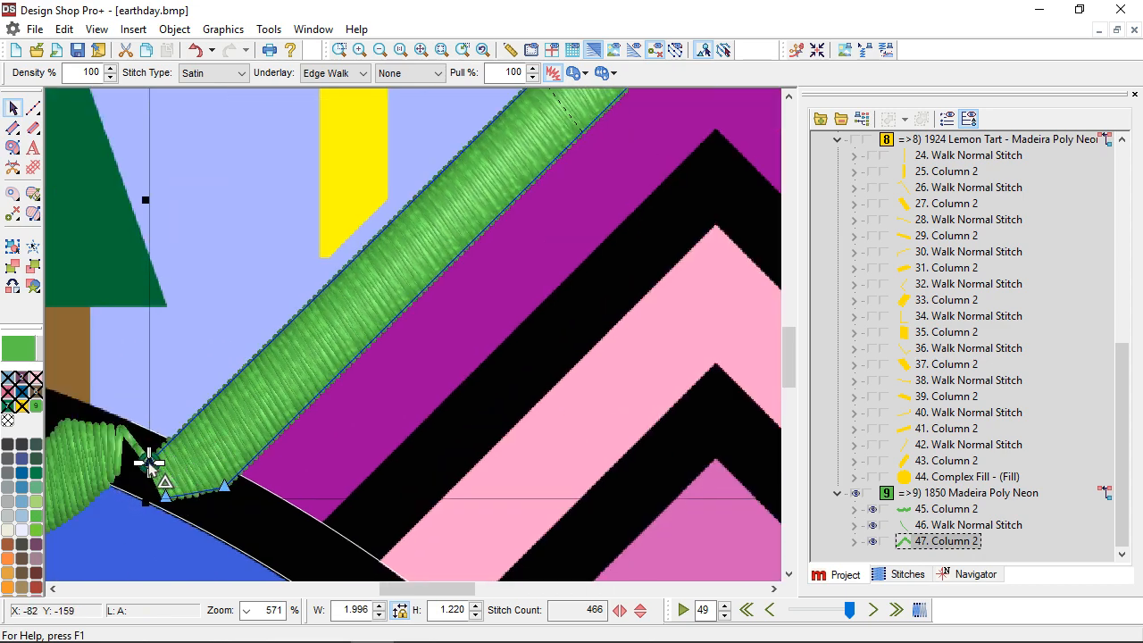
drag(165, 482, 163, 451)
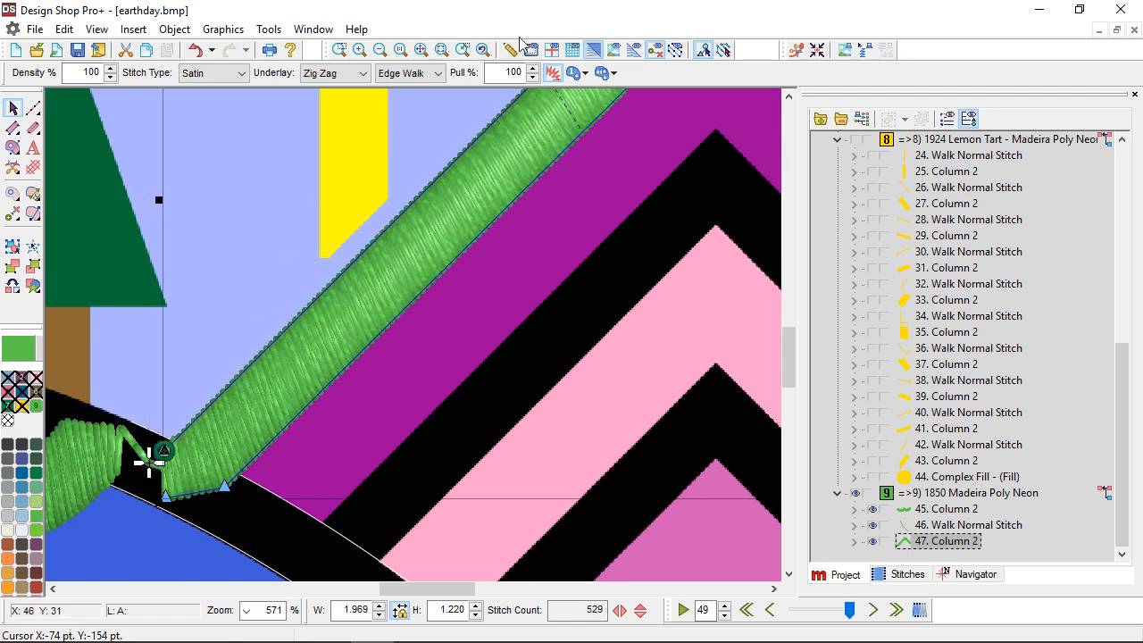
Turn off the 3D stitch rendering and extend the connecting walk stitch's end to the mountain column's lower left corner
click(593, 50)
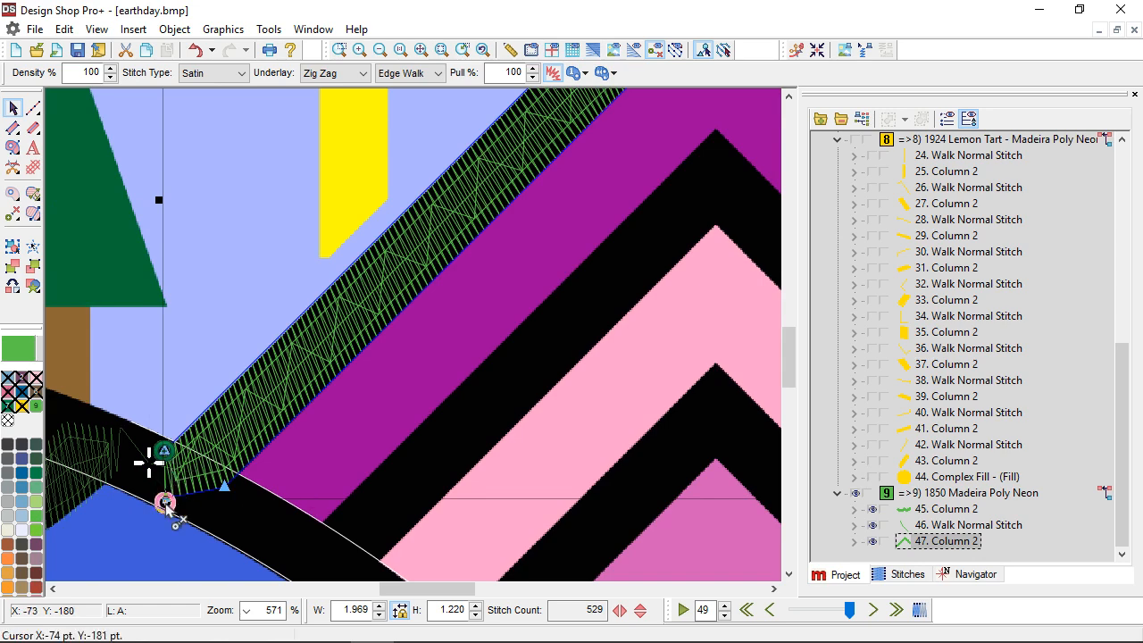
click(1007, 524)
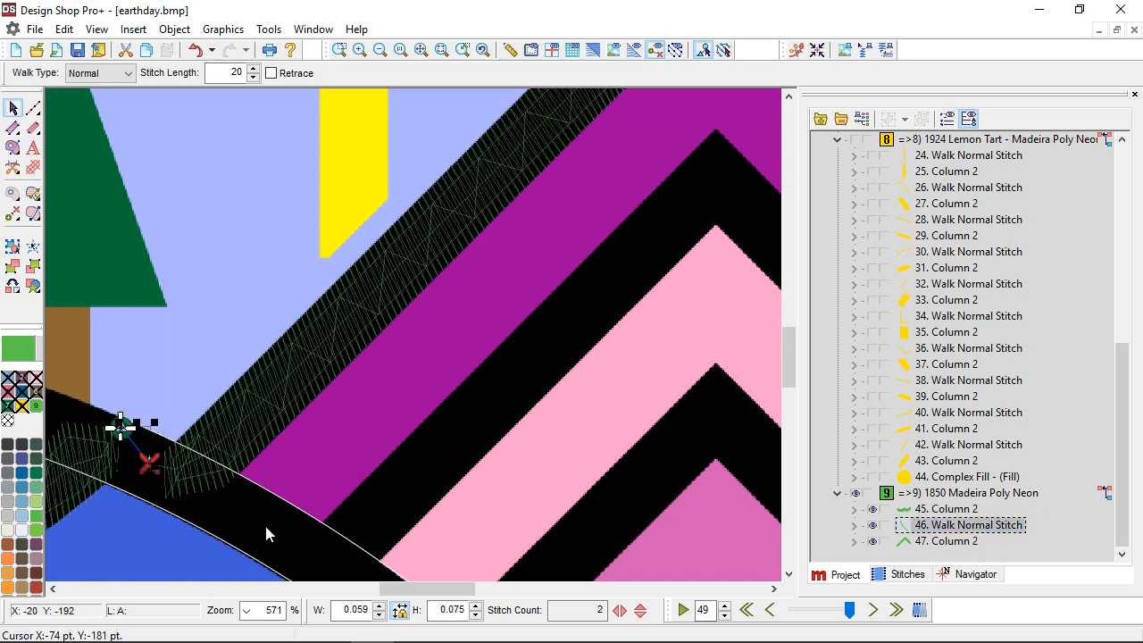
drag(149, 461, 164, 497)
Add a walk normal stitch inside the border ring from the outer mountain column's right end down beside the second mountain band
scroll(303, 483, down, 2)
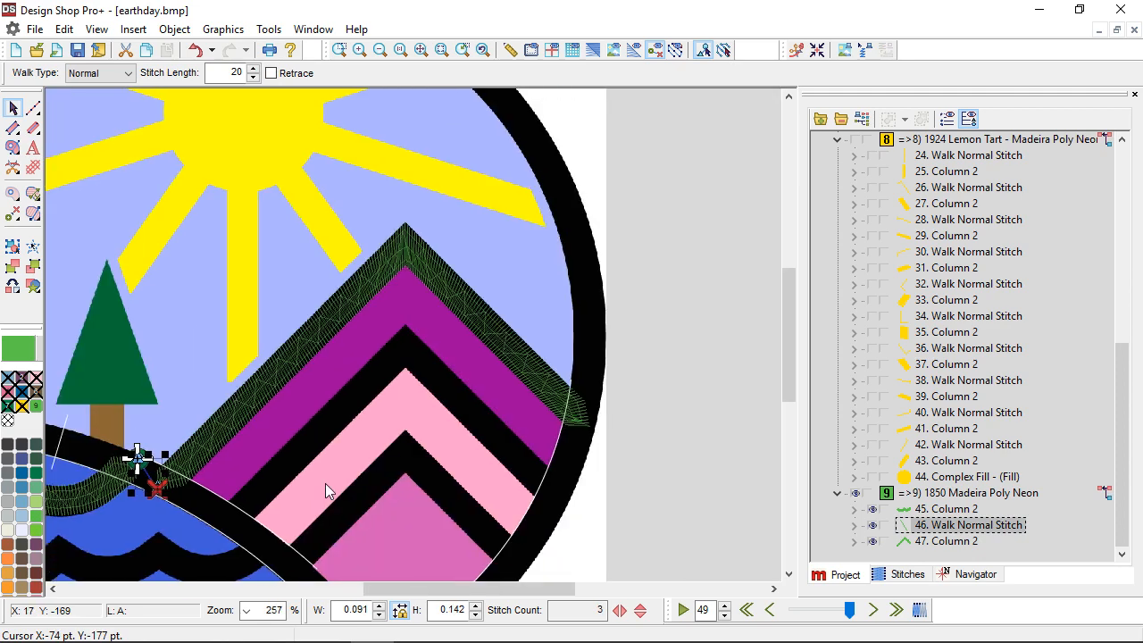
click(946, 542)
scroll(495, 433, up, 1)
scroll(495, 431, up, 2)
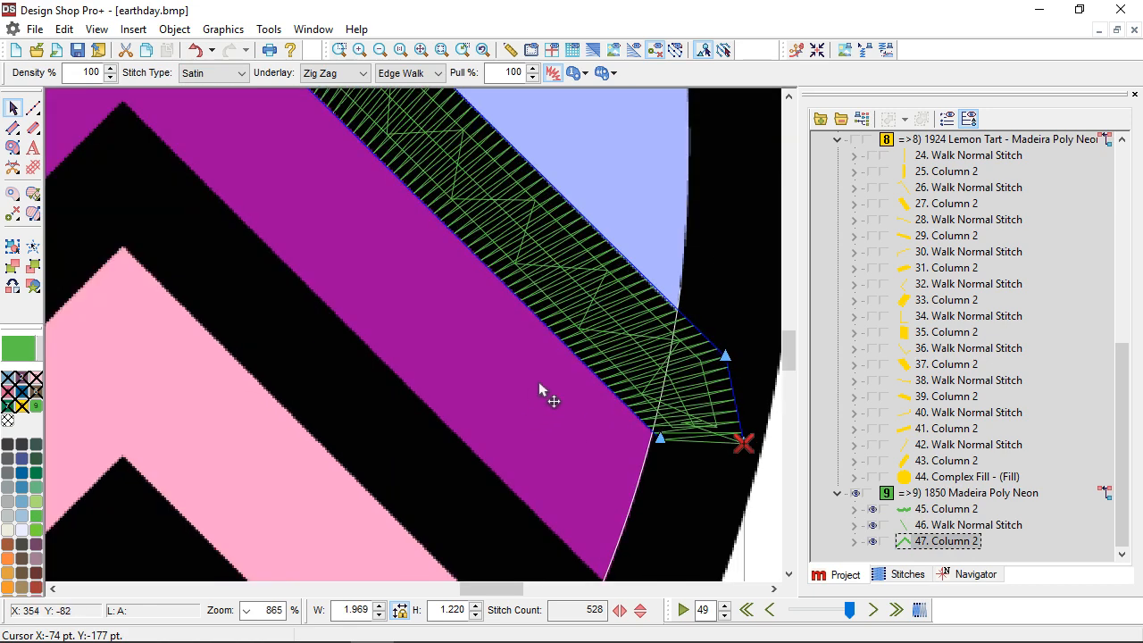
scroll(538, 381, right, 3)
scroll(548, 416, down, 3)
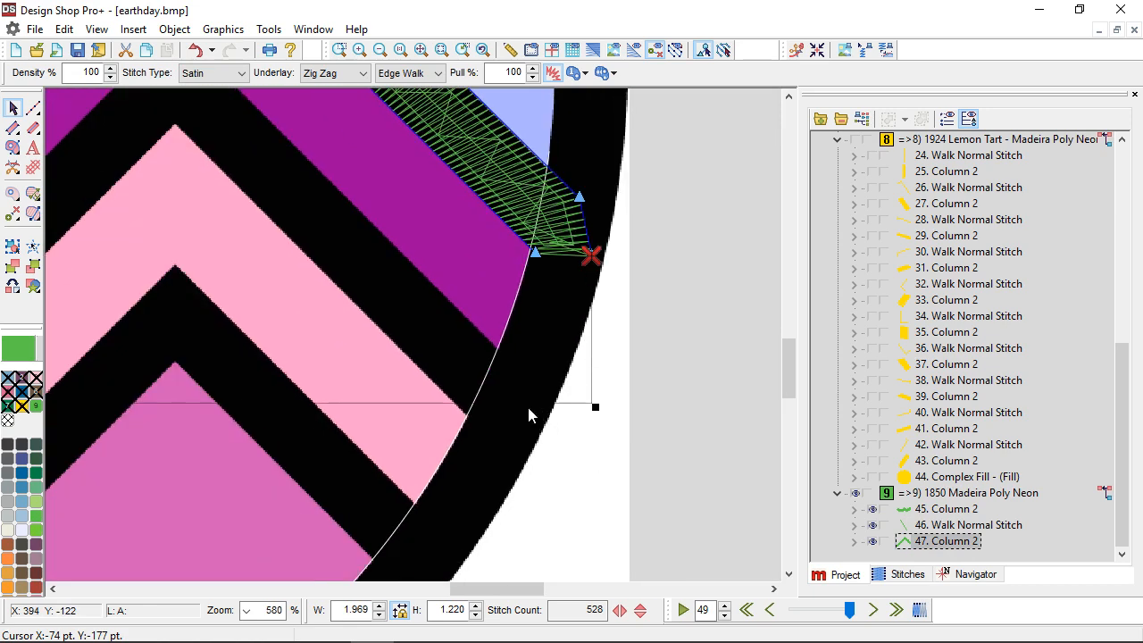
click(33, 108)
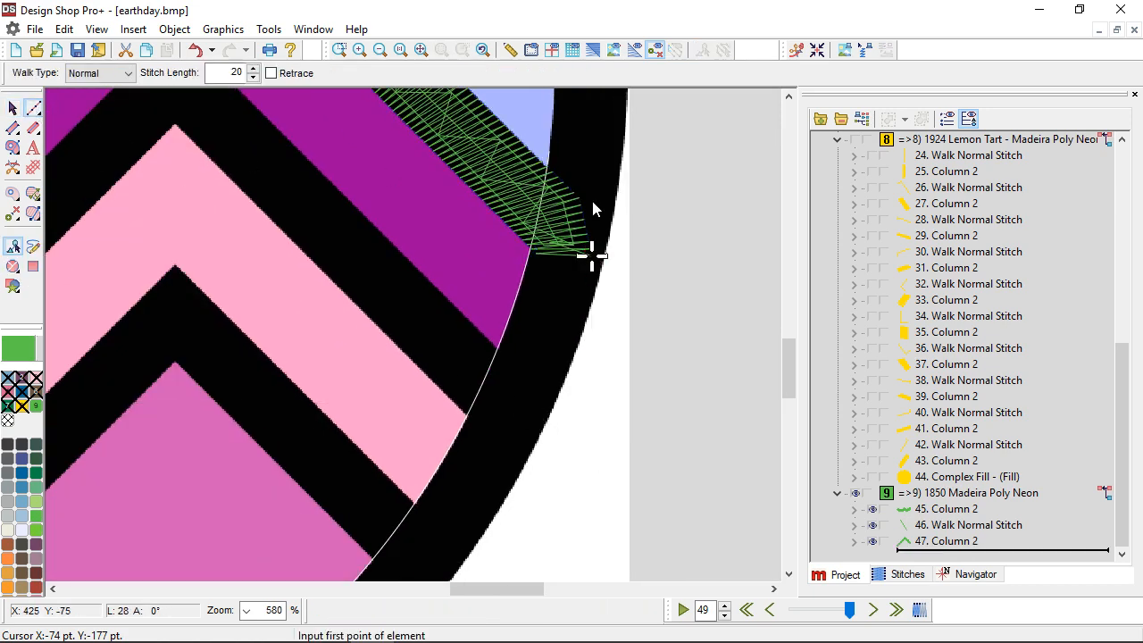
click(592, 254)
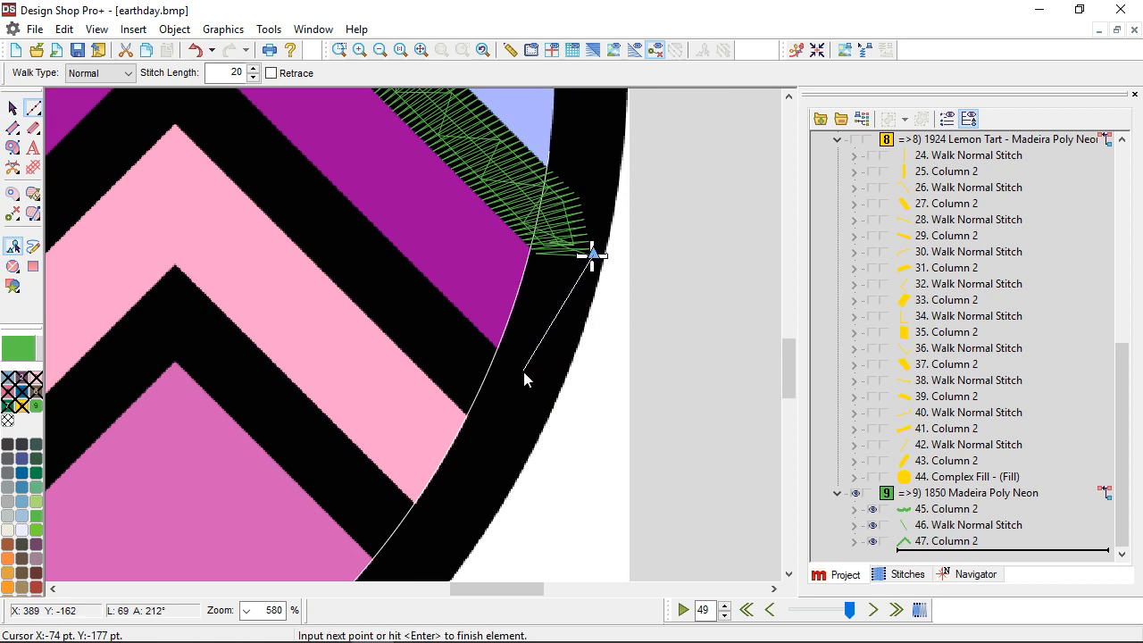
click(512, 423)
key(Return)
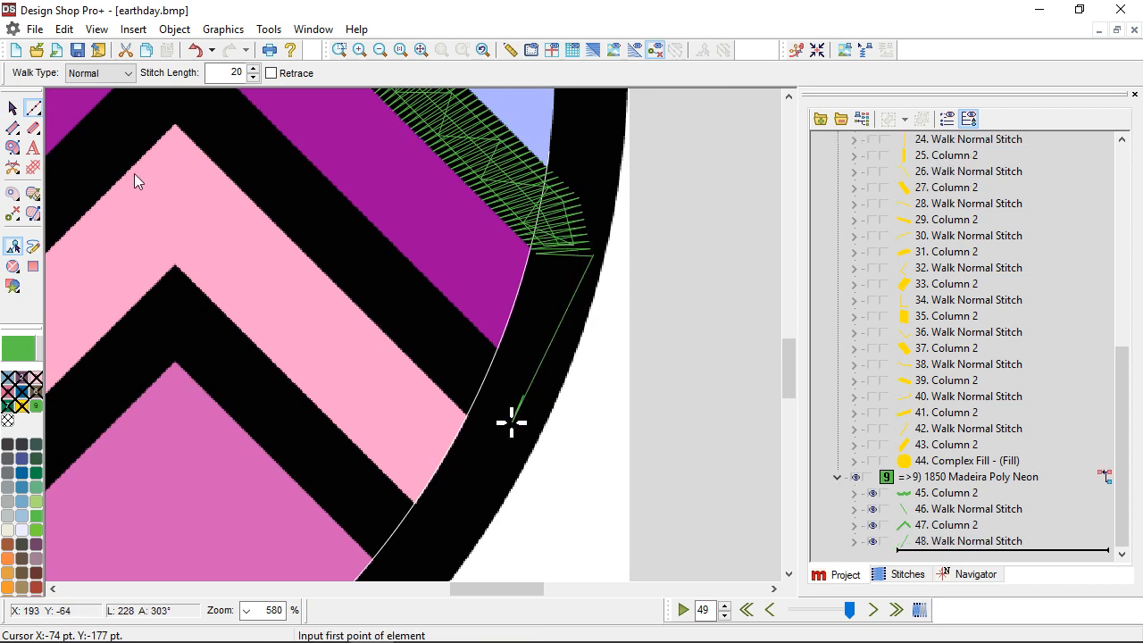
Start a satin Column 2 and trace the second mountain band's outer edge along the purple from the border ring to the hill band
click(13, 128)
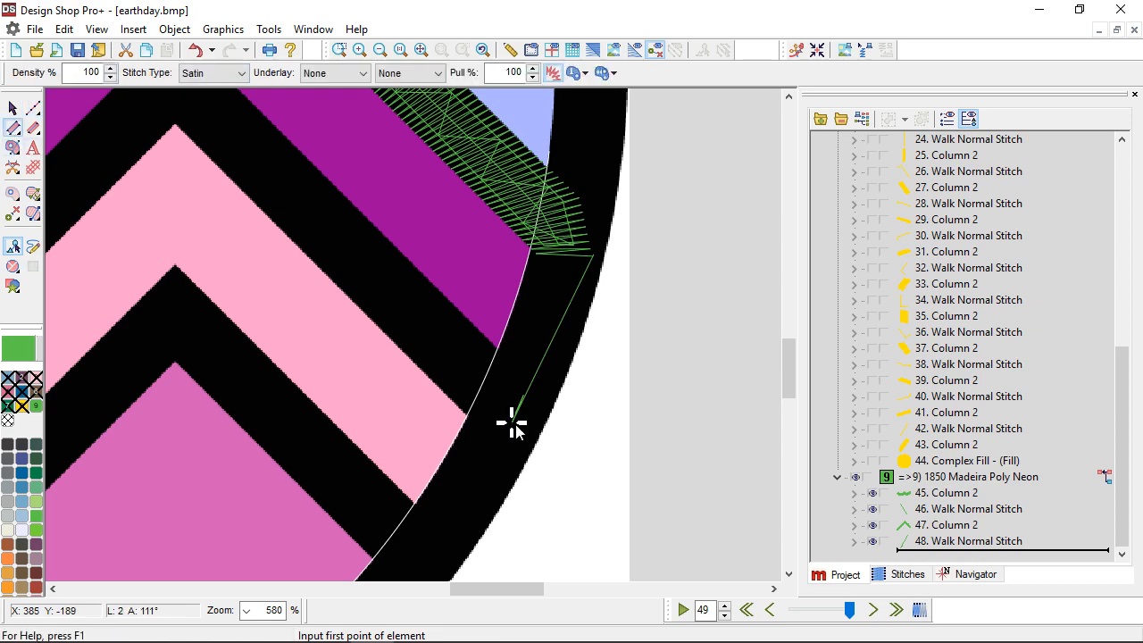
click(513, 425)
click(525, 367)
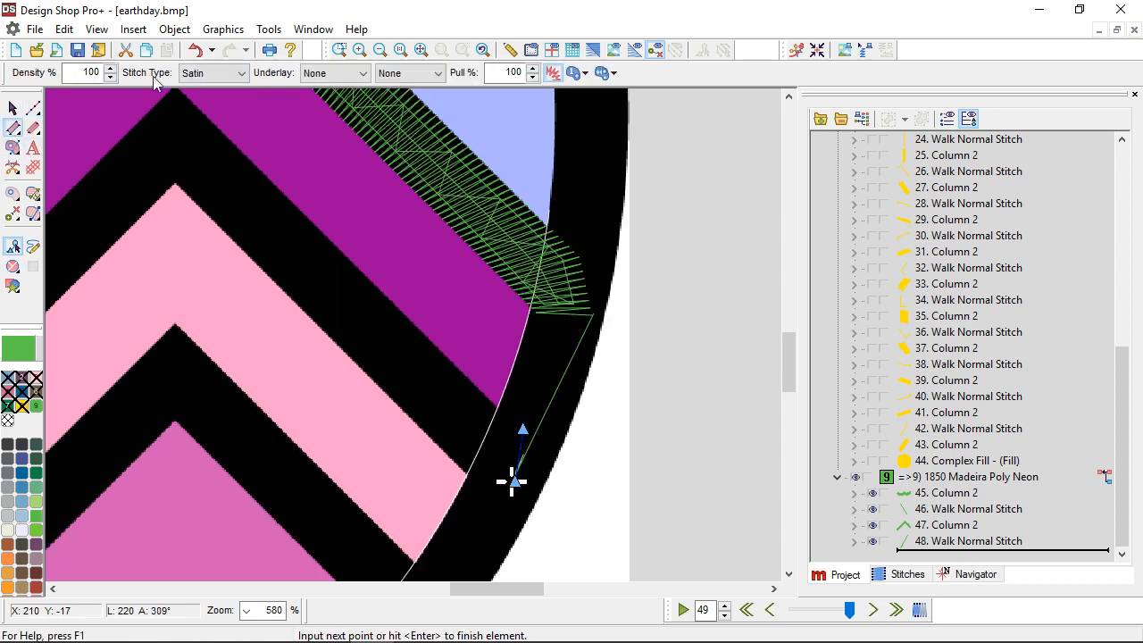
click(174, 209)
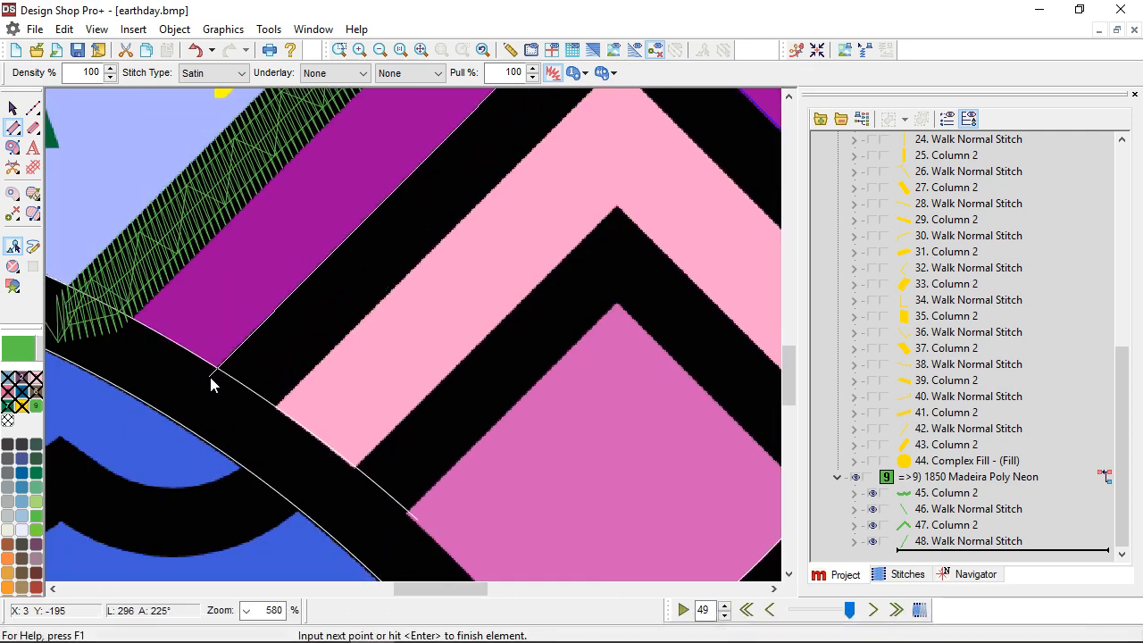
click(209, 375)
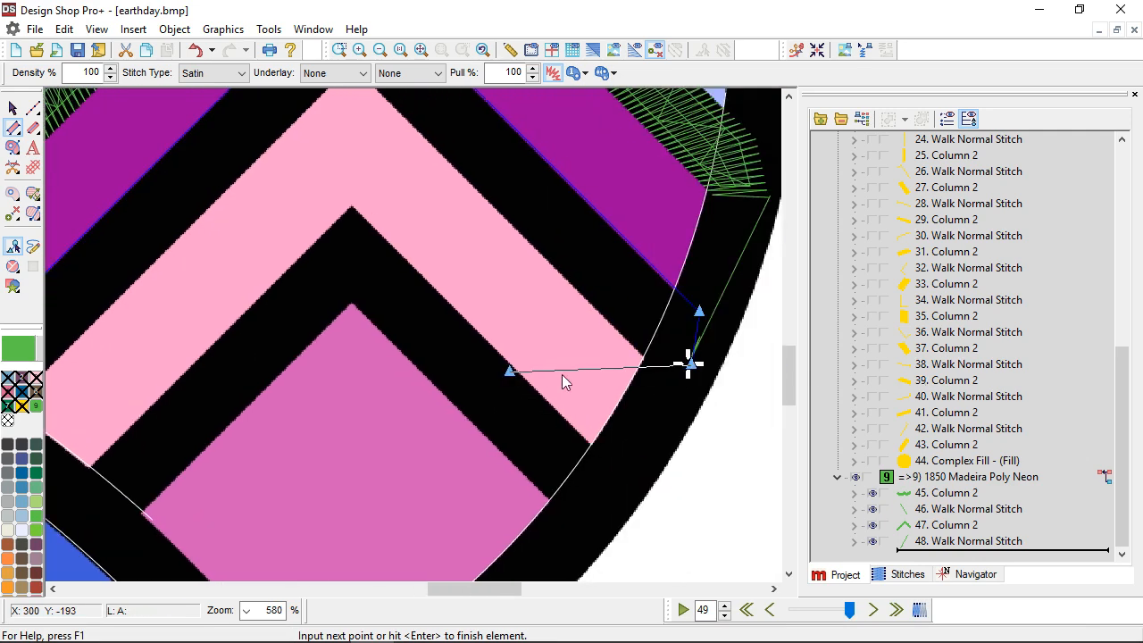
Trace the second mountain band's inner edge along the pink from the border ring over the peak to the hill band and finish the column
click(688, 365)
click(656, 372)
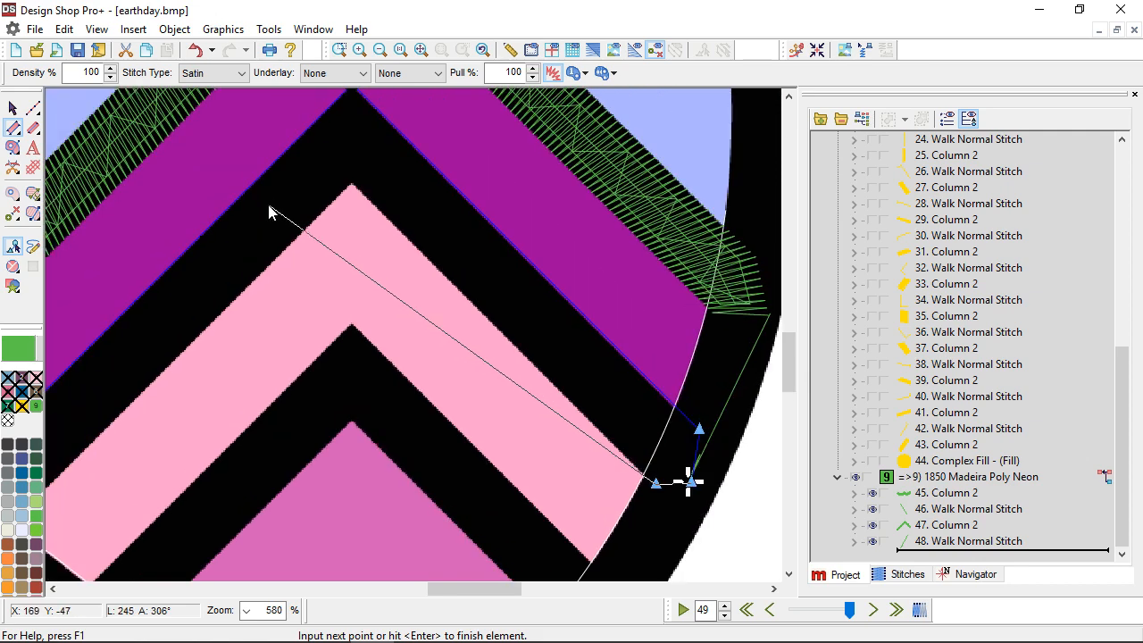
click(350, 192)
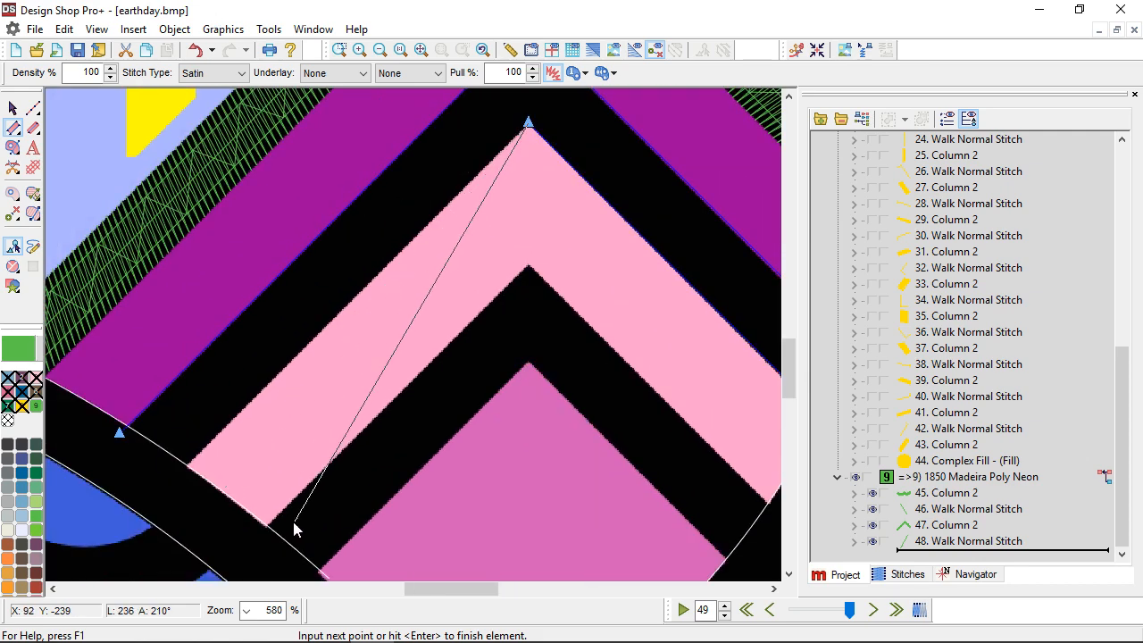
click(174, 478)
click(113, 474)
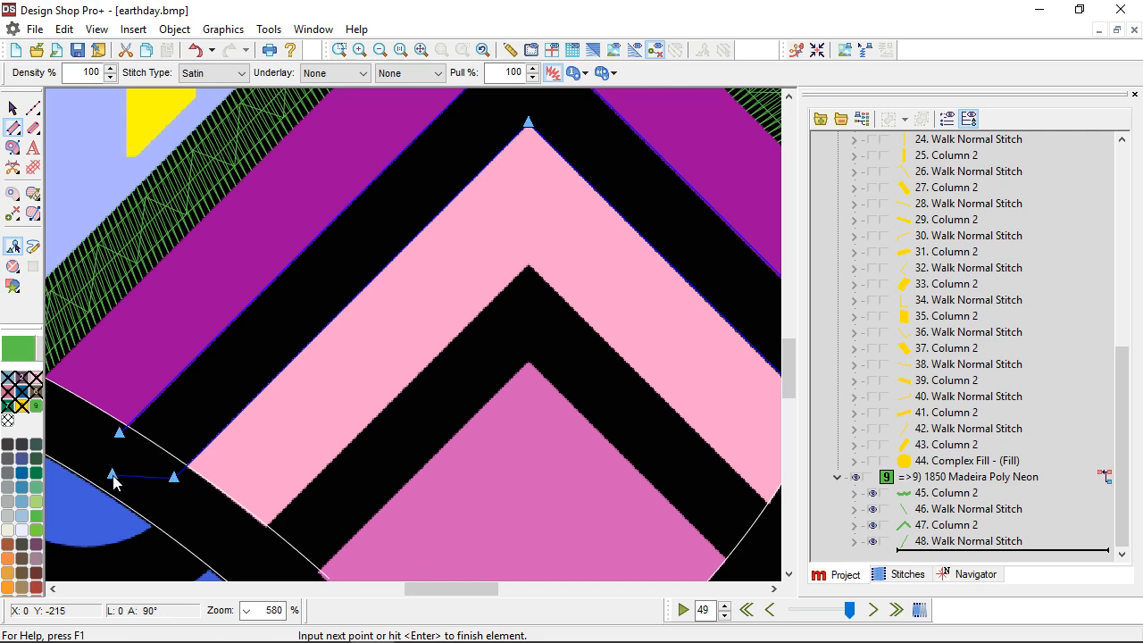
key(Return)
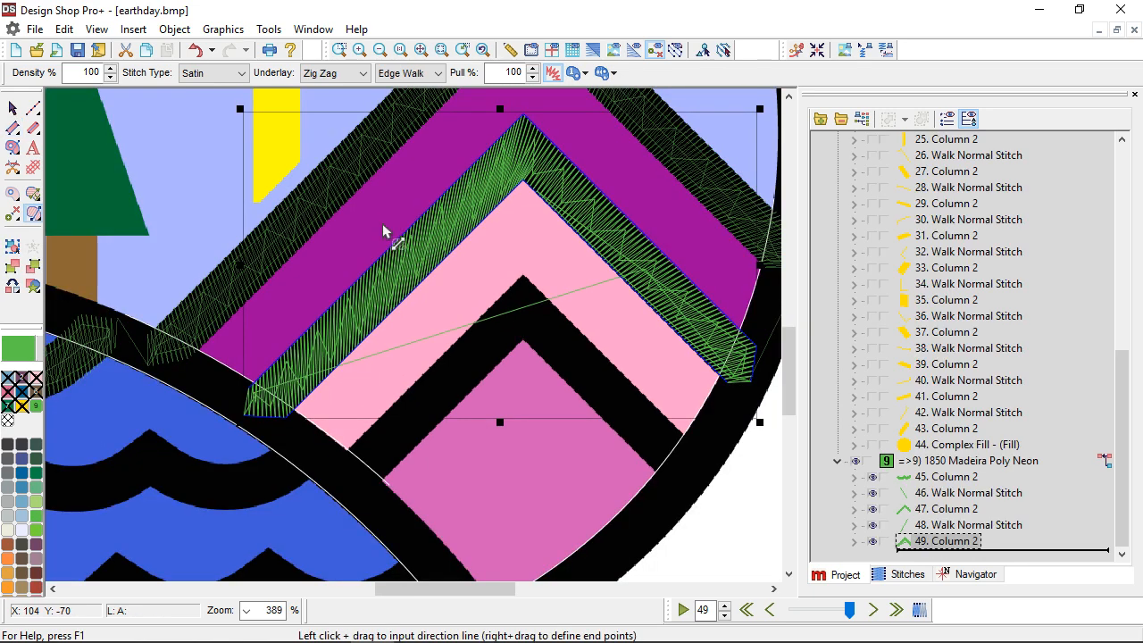
Add a direction line across each slope of the second mountain column and run a walk normal stitch from its lower left corner along the hill band
drag(382, 208, 464, 295)
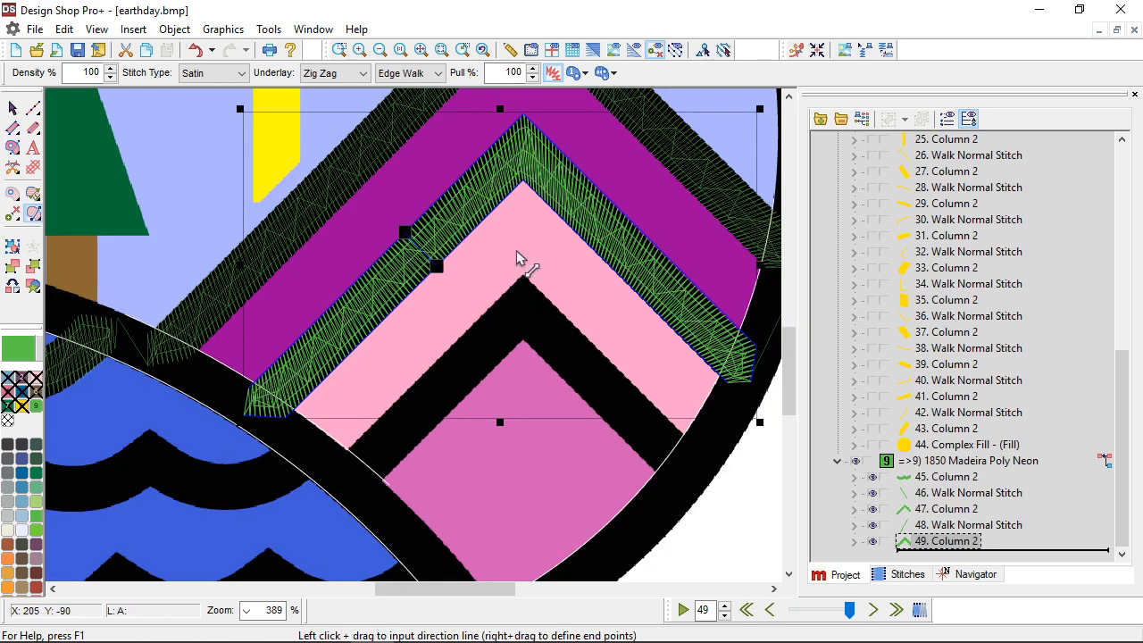
drag(676, 213, 620, 295)
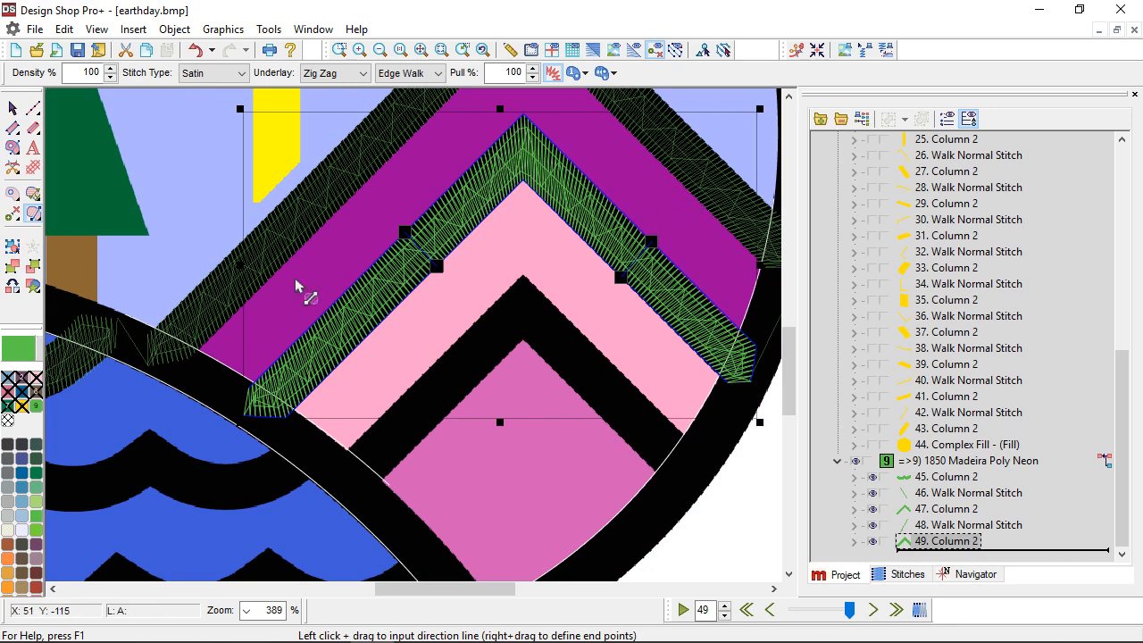
click(30, 111)
scroll(382, 468, down, 1)
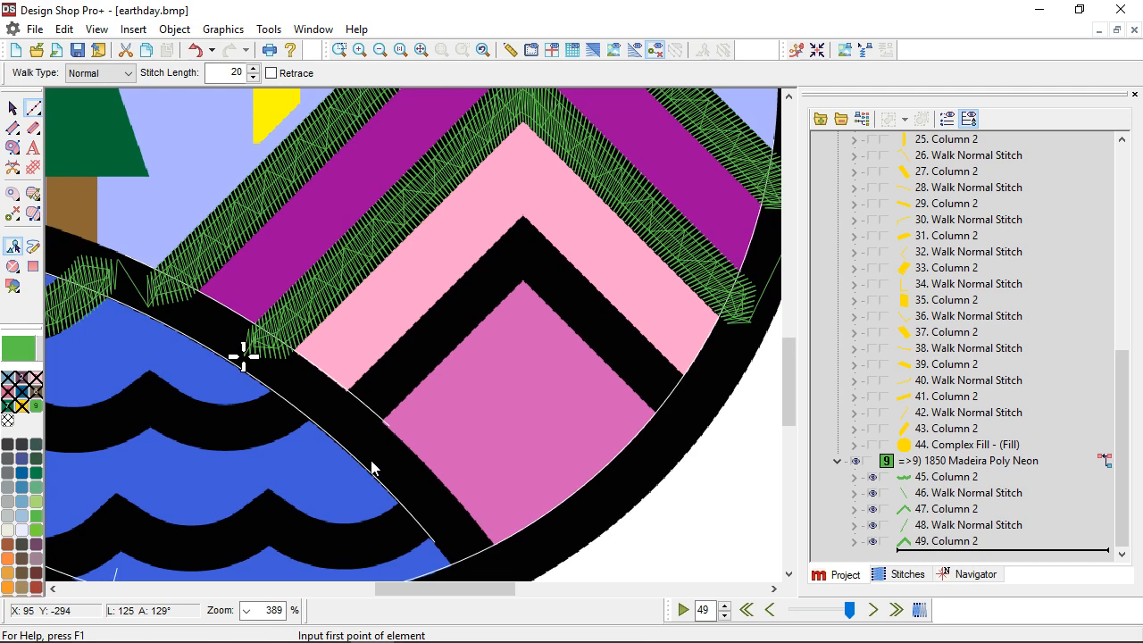
scroll(349, 402, down, 1)
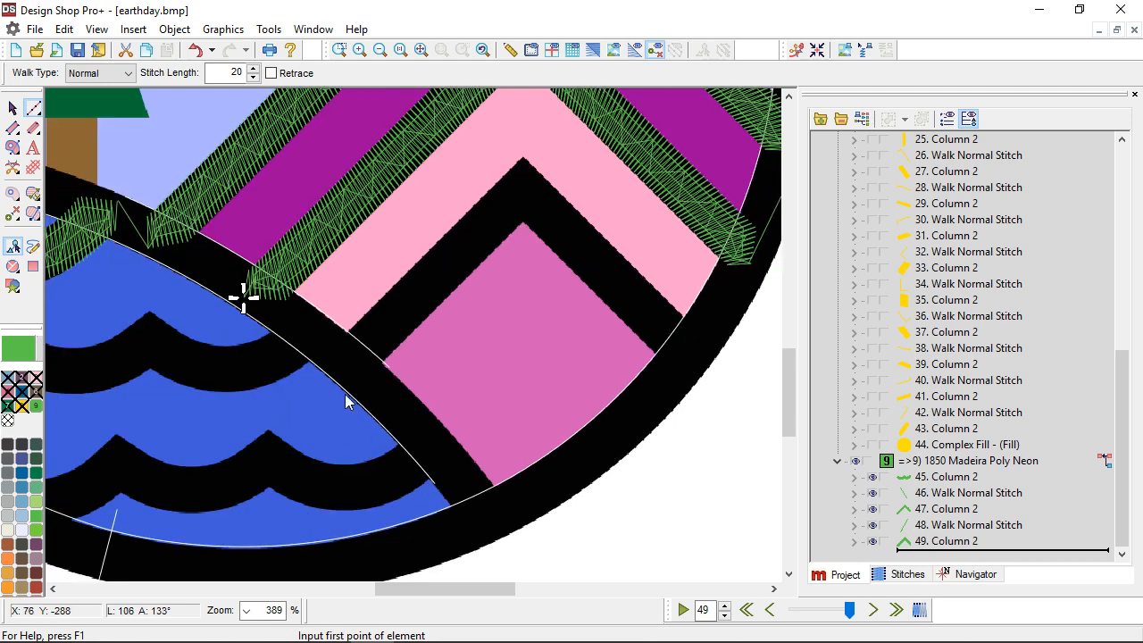
click(244, 298)
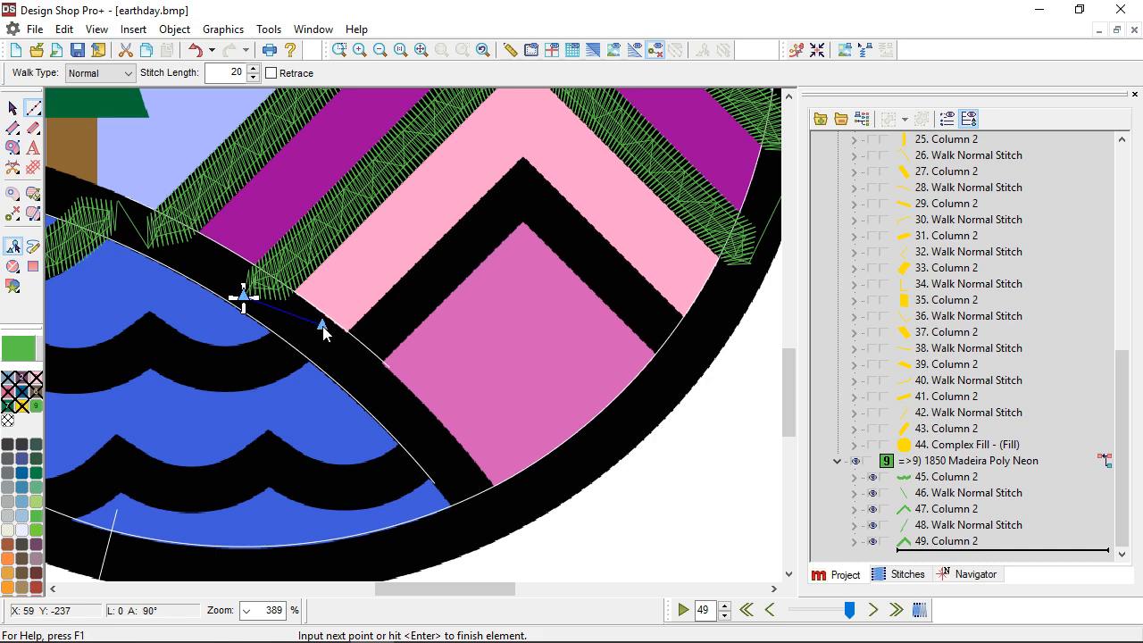
key(Return)
Start a satin Column 2 at the walk stitch's end and trace the second wave's upper edge from the hill band to its left crest
click(13, 129)
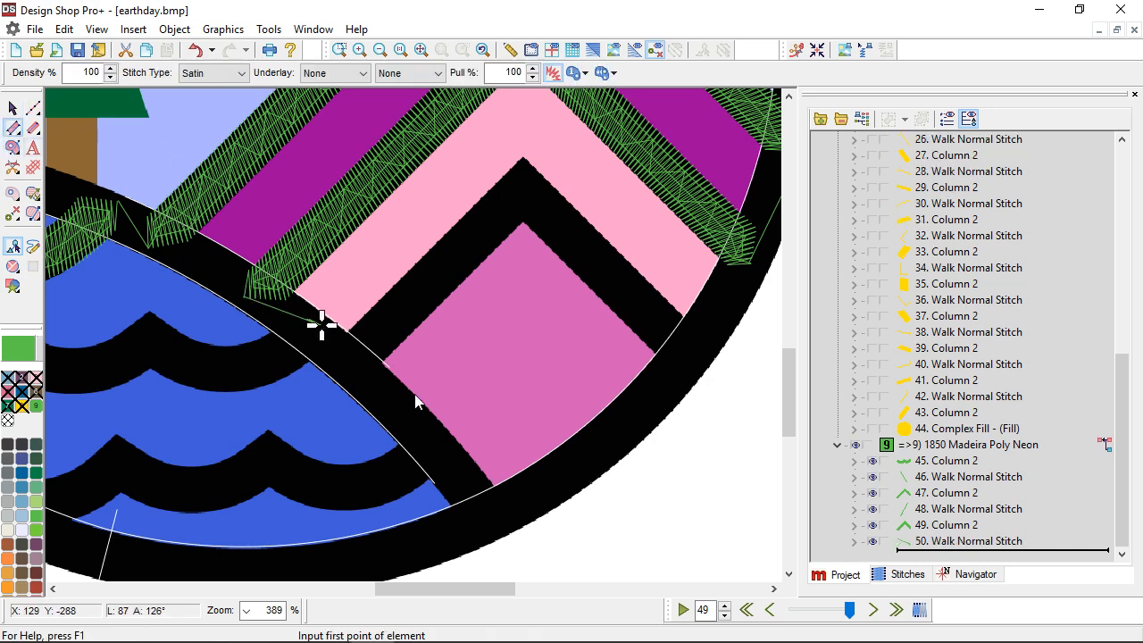
click(321, 325)
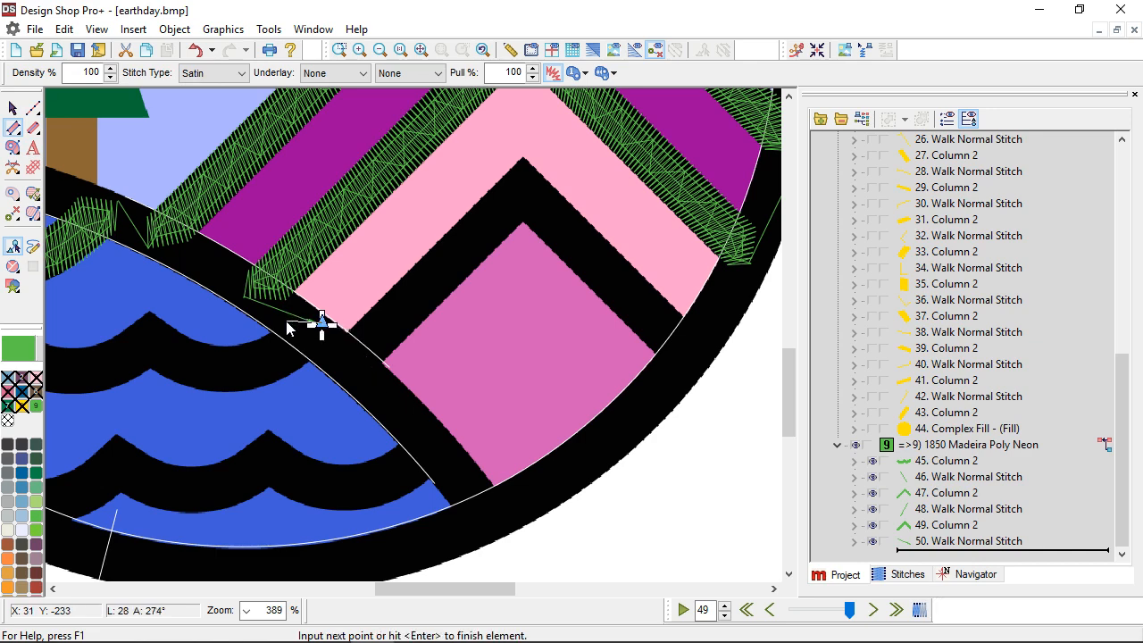
click(287, 320)
right_click(232, 346)
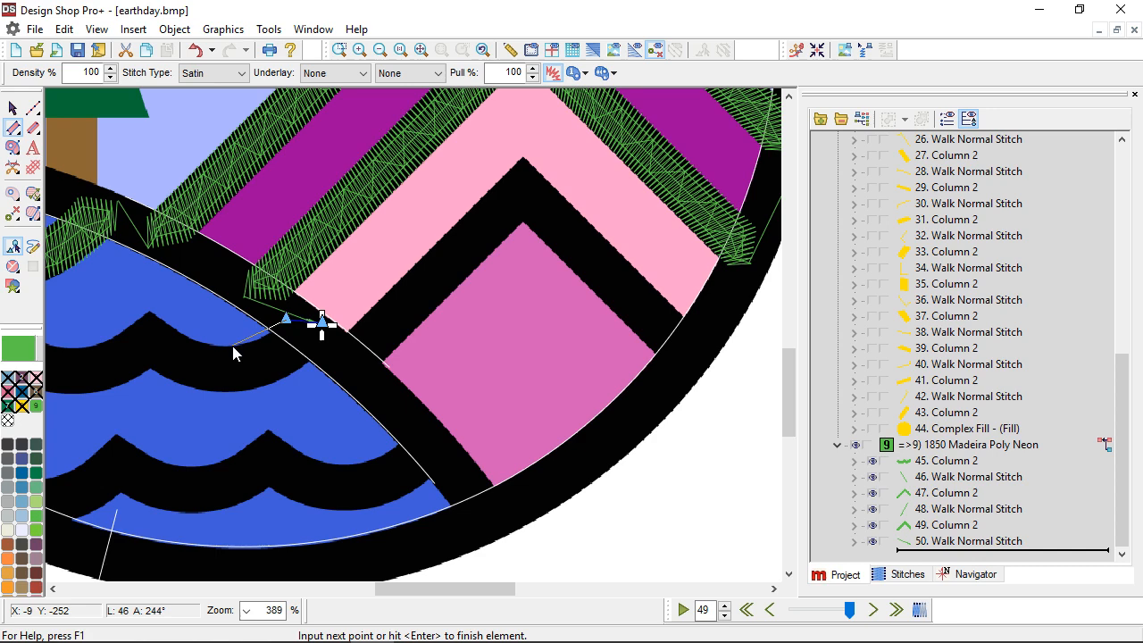
right_click(182, 336)
click(150, 310)
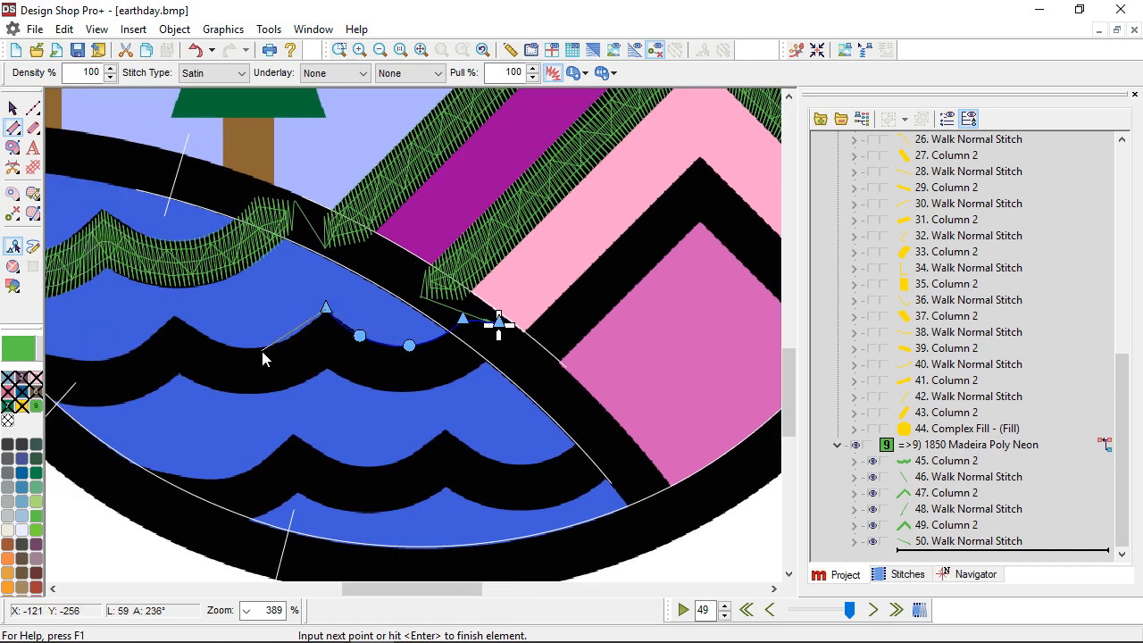
click(175, 317)
Trace the rest of the second wave's upper edge from its left crest into the border ring, replacing the first curve point with closer ones
right_click(109, 359)
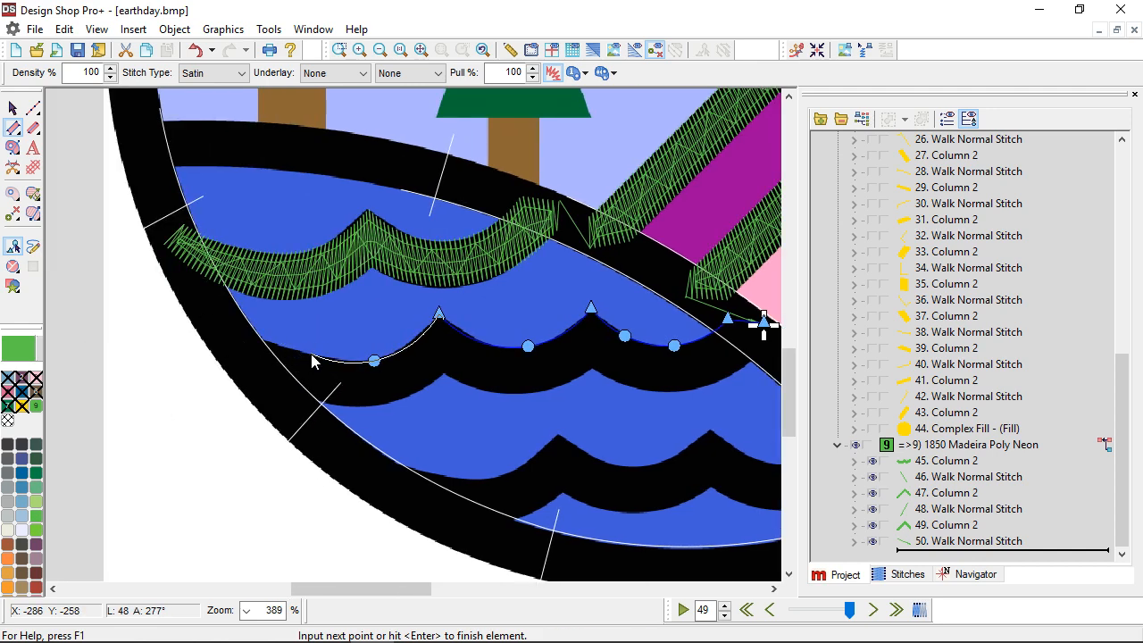
scroll(312, 361, up, 2)
key(BackSpace)
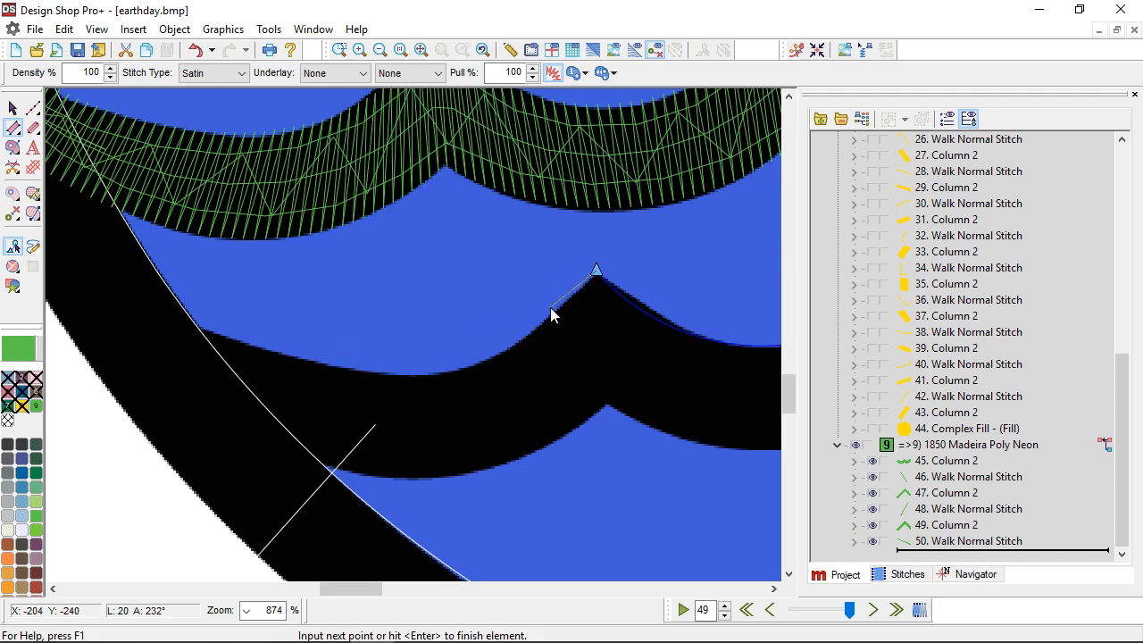
click(536, 327)
click(417, 373)
right_click(273, 350)
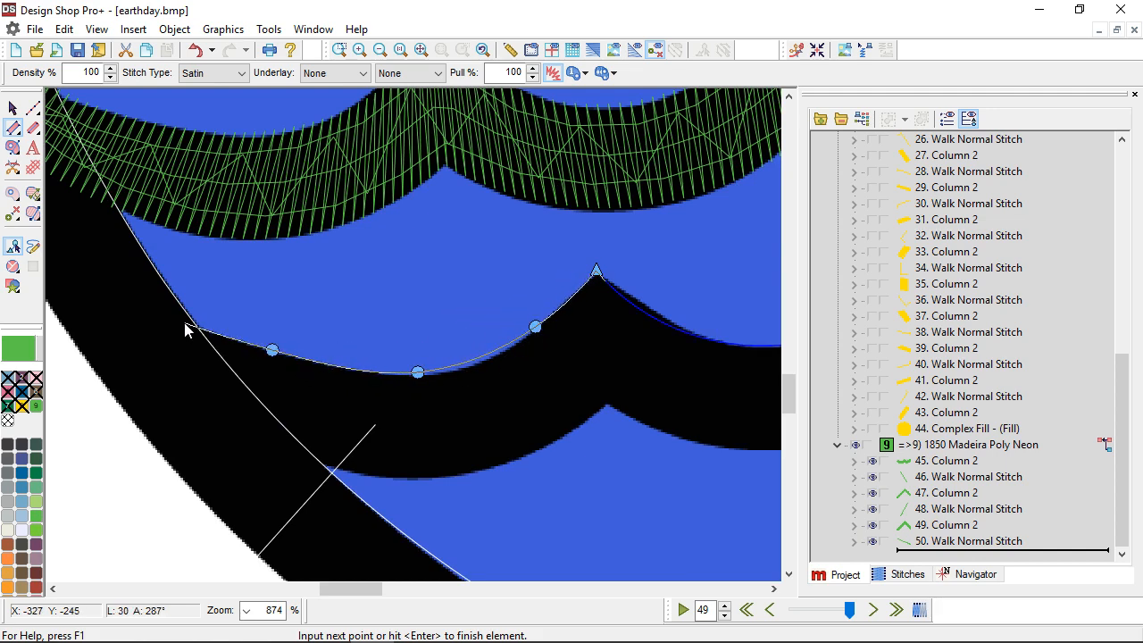
click(162, 312)
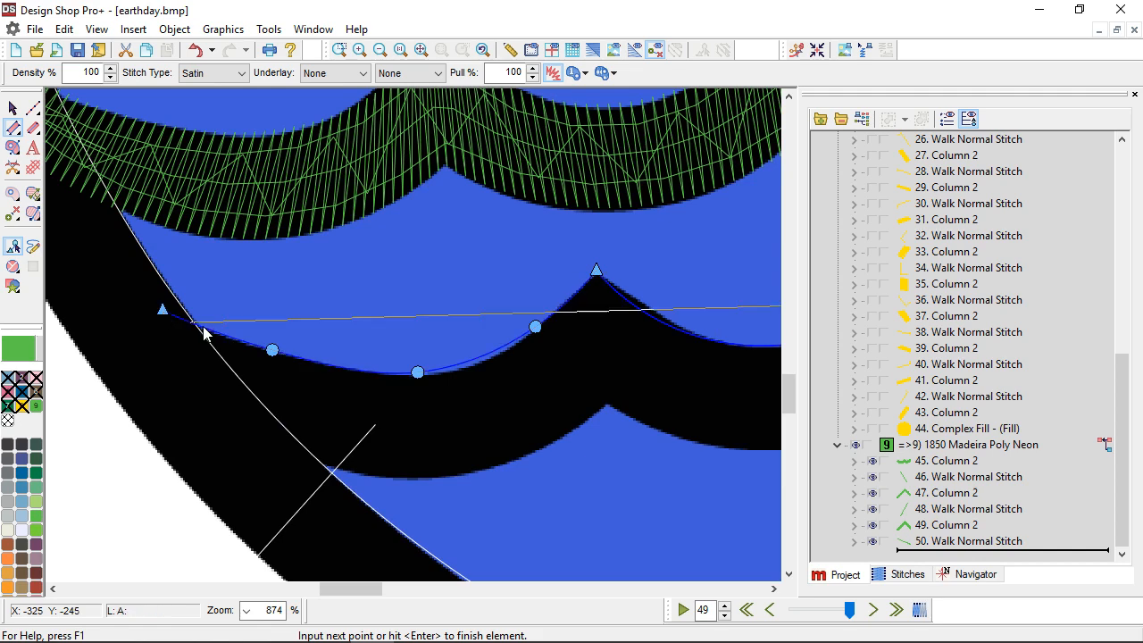
Trace the second wave's lower edge from inside the hill band to the right crest
scroll(522, 454, right, 5)
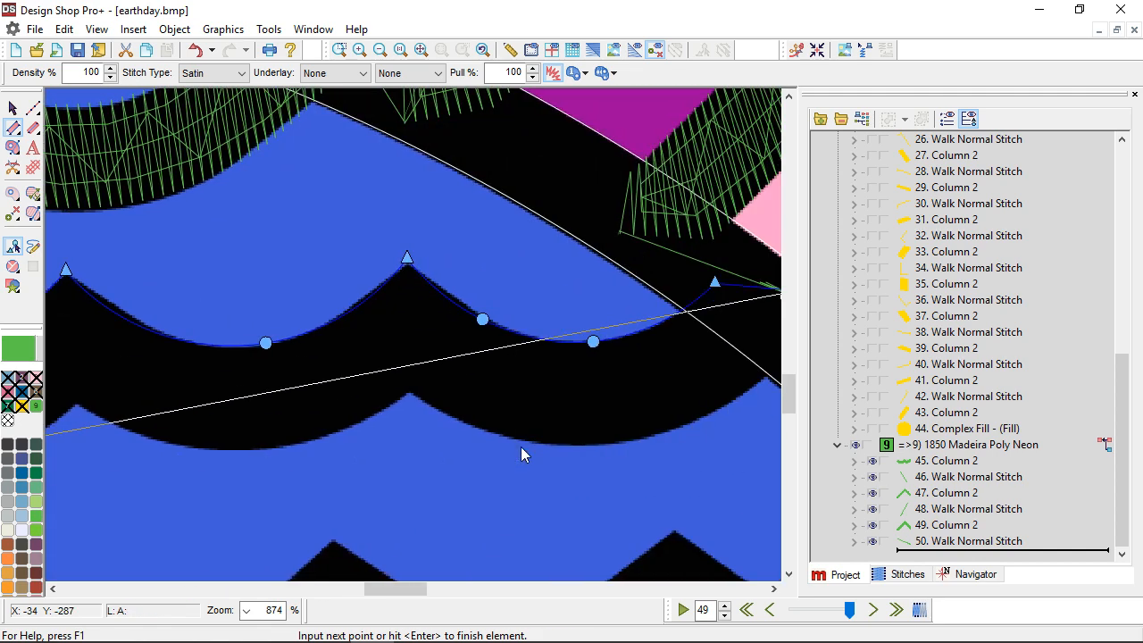
click(700, 354)
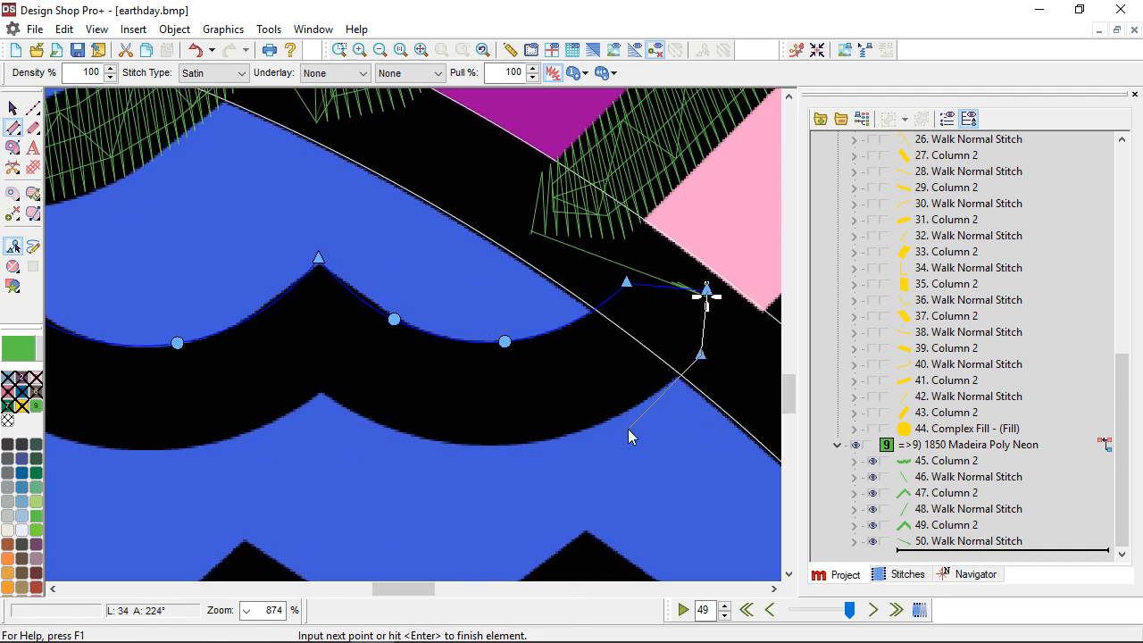
right_click(586, 428)
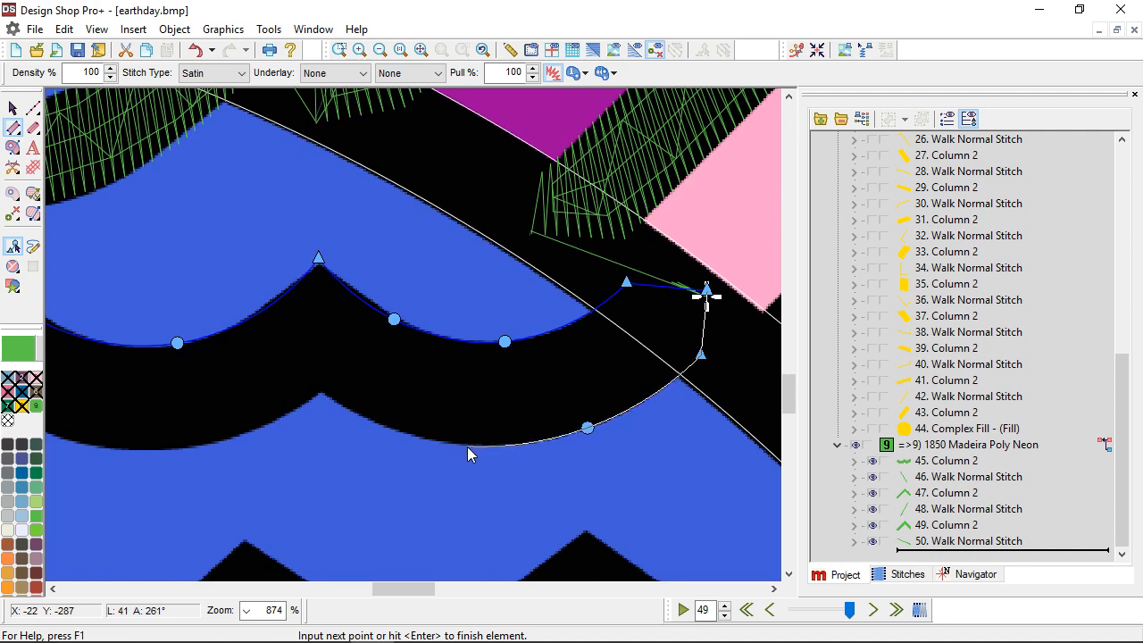
right_click(467, 447)
click(317, 393)
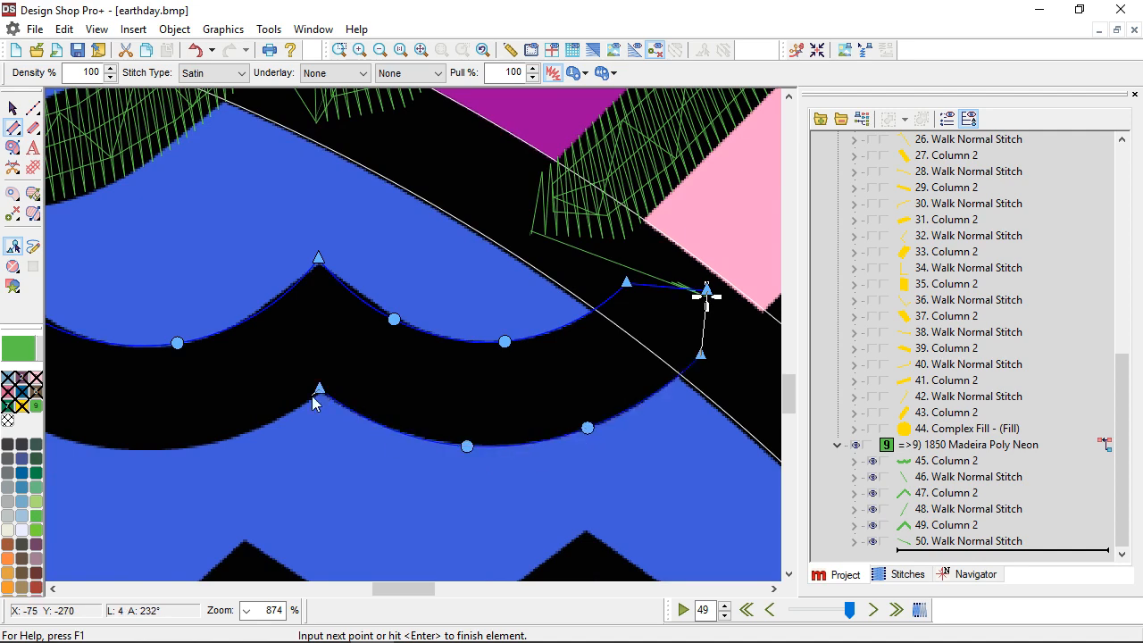
Continue the second wave's lower edge past the left crest into the border ring and finish the column
right_click(480, 443)
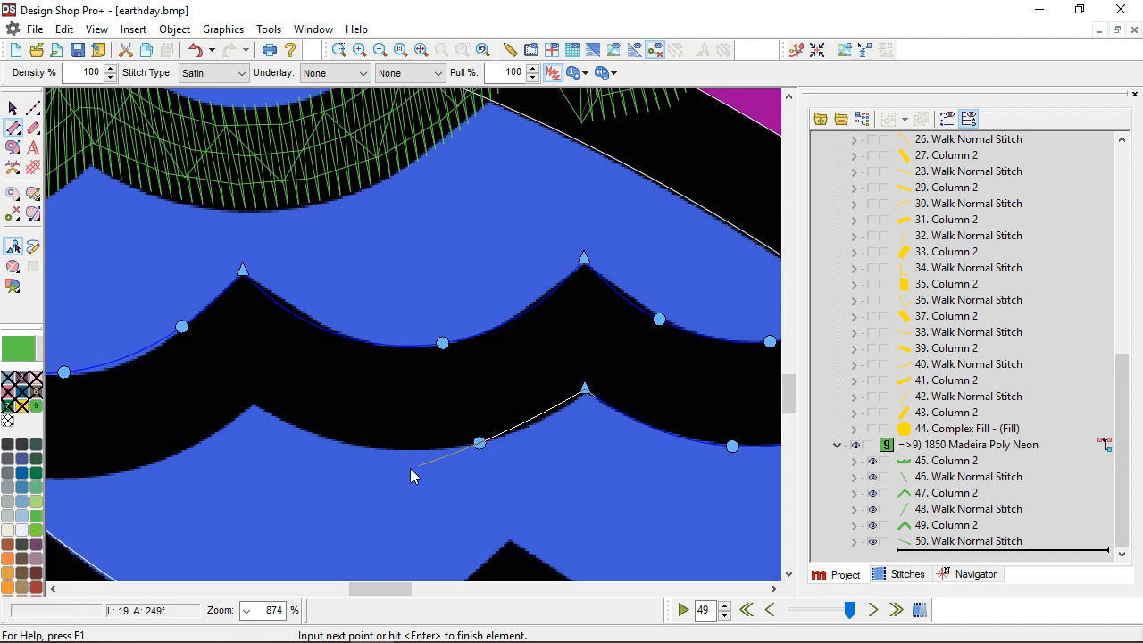
right_click(332, 441)
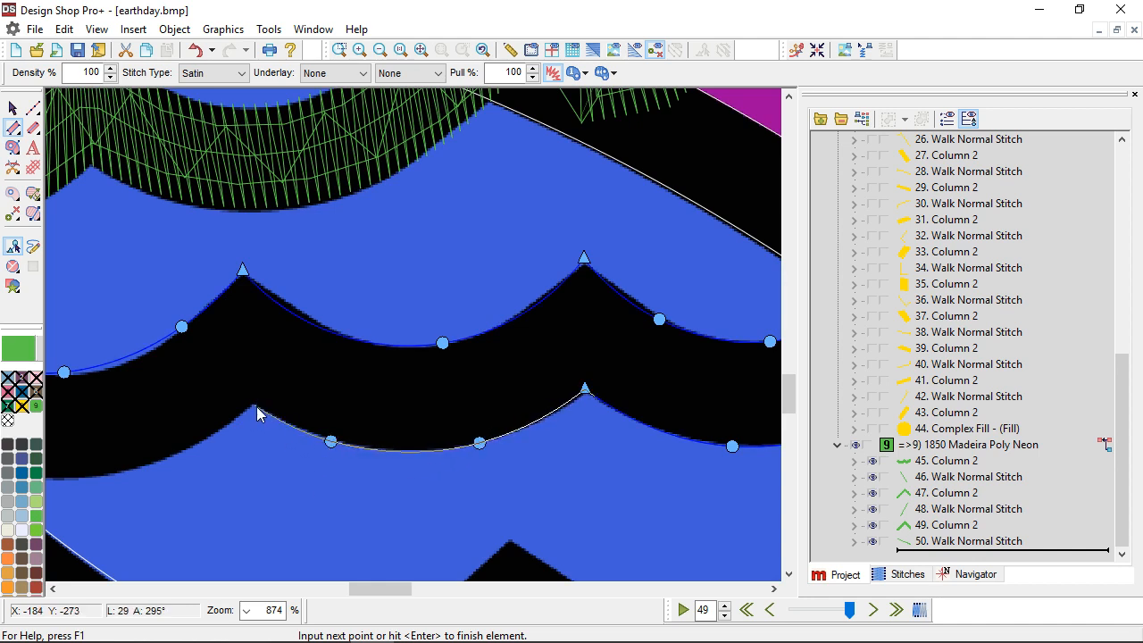
right_click(143, 467)
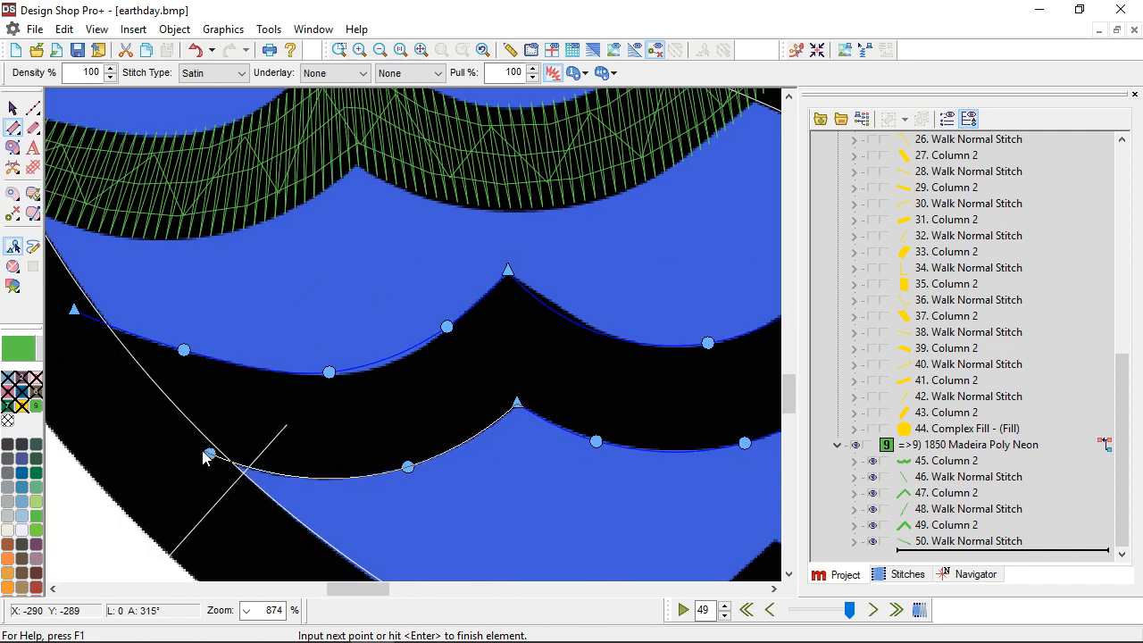
right_click(208, 453)
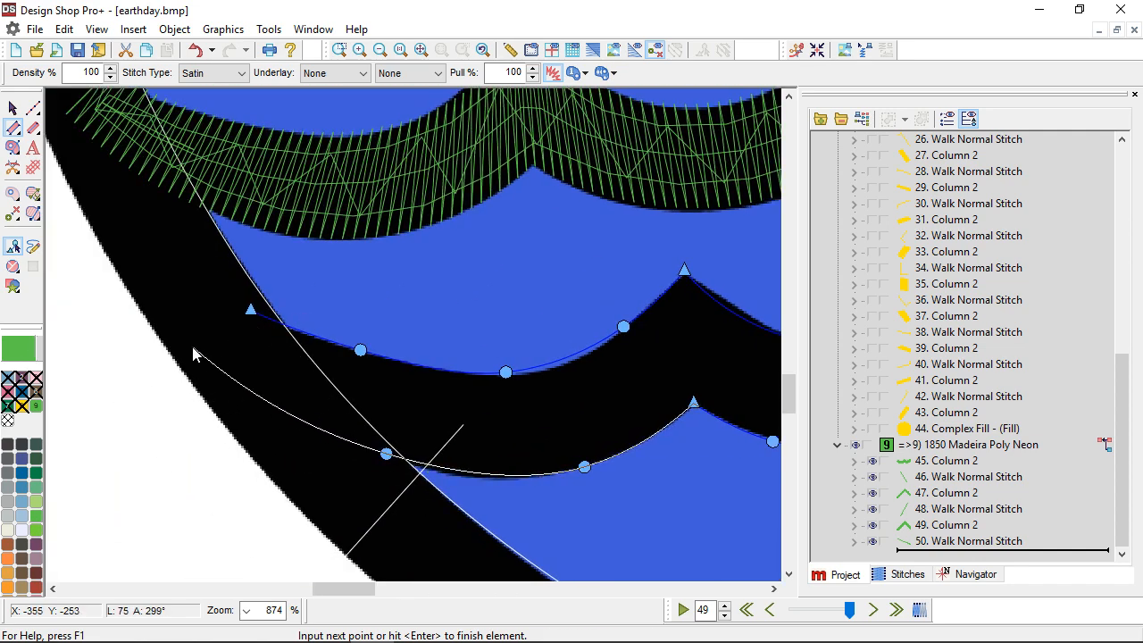
click(192, 347)
key(Return)
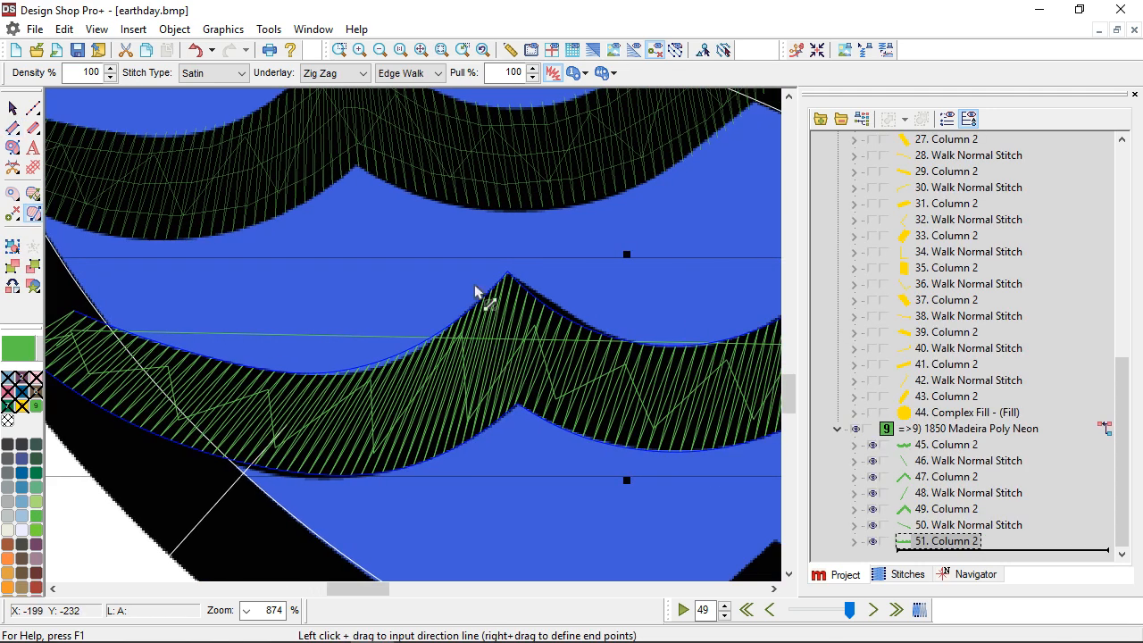
Add stitch direction lines across the second wave column at its left and right crests
drag(493, 284, 521, 453)
scroll(557, 446, right, 3)
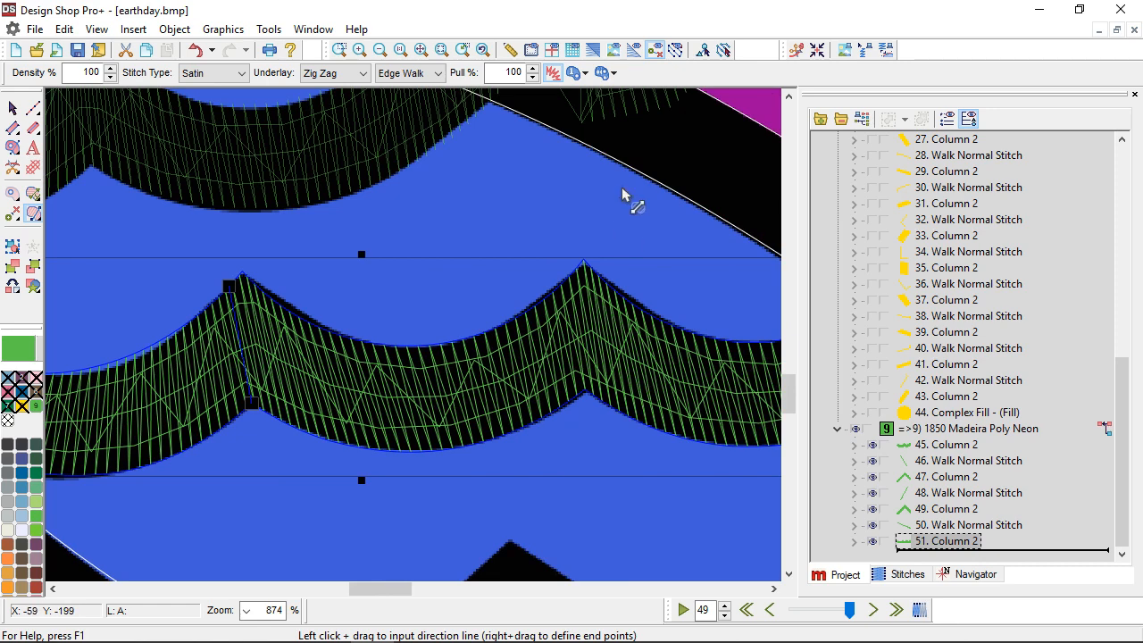
drag(598, 266, 598, 425)
Add a curved walk normal stitch inside the border ring from the second wave column's left end down to the start of the third wave
scroll(598, 425, down, 3)
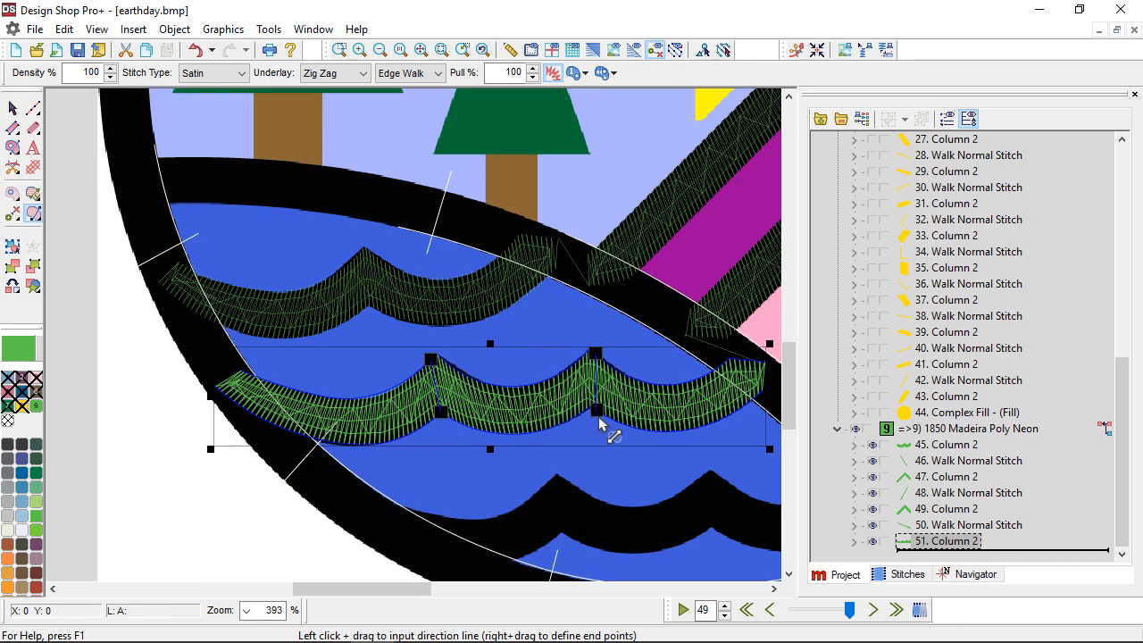
click(33, 108)
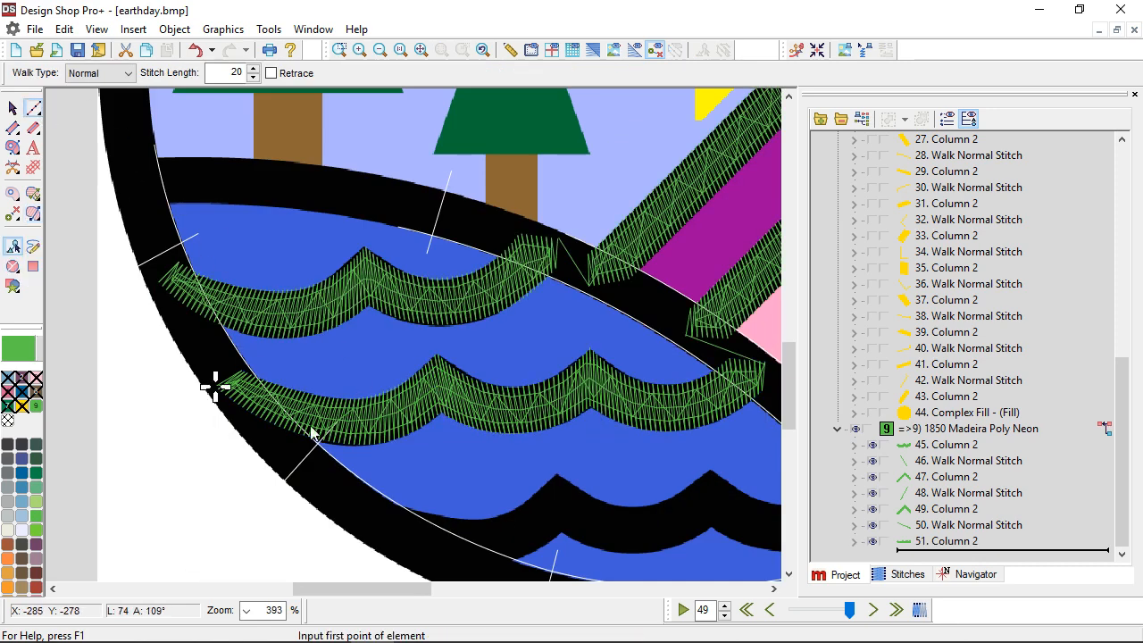
click(216, 388)
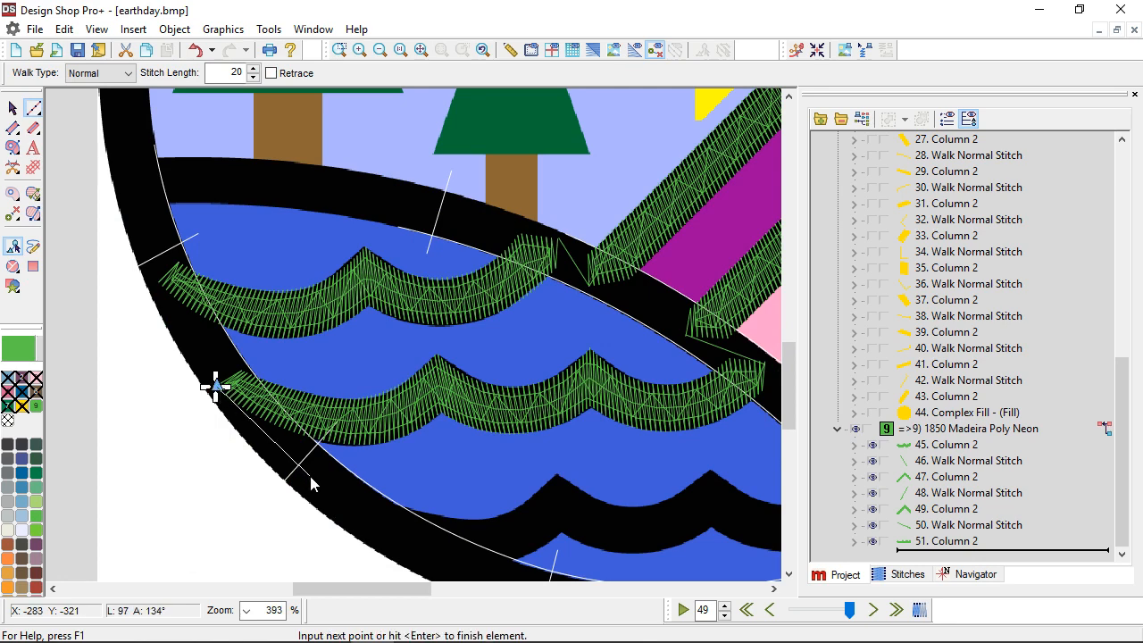
right_click(309, 474)
click(370, 506)
key(Return)
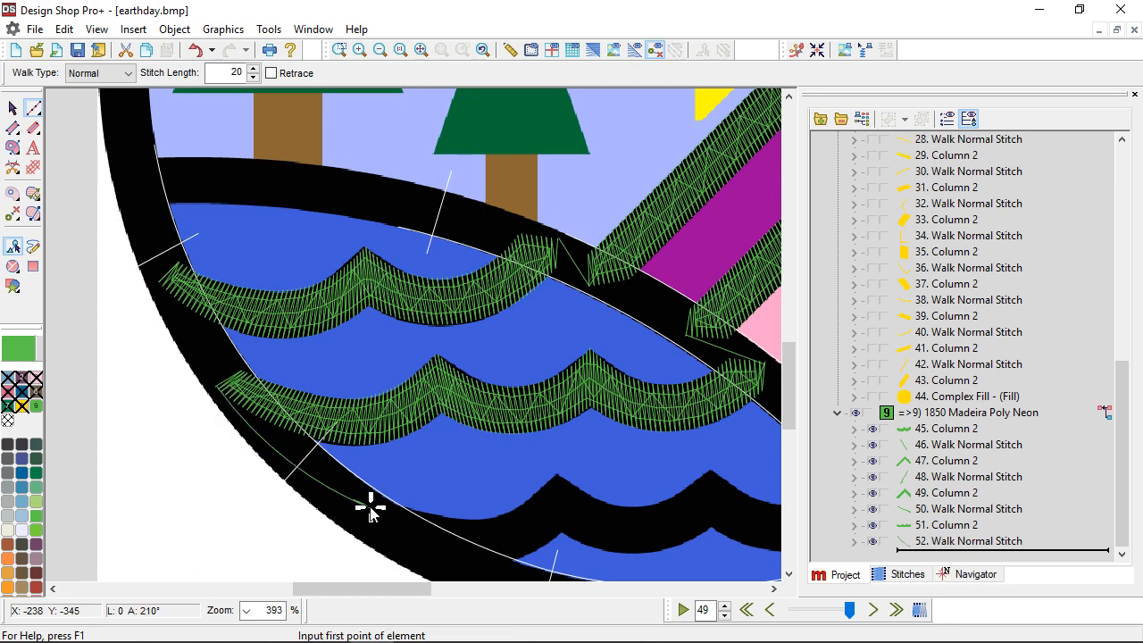
Start a satin Column 2 at the walk stitch's end and trace the third wave's upper edge from the border ring to its first crest
click(13, 130)
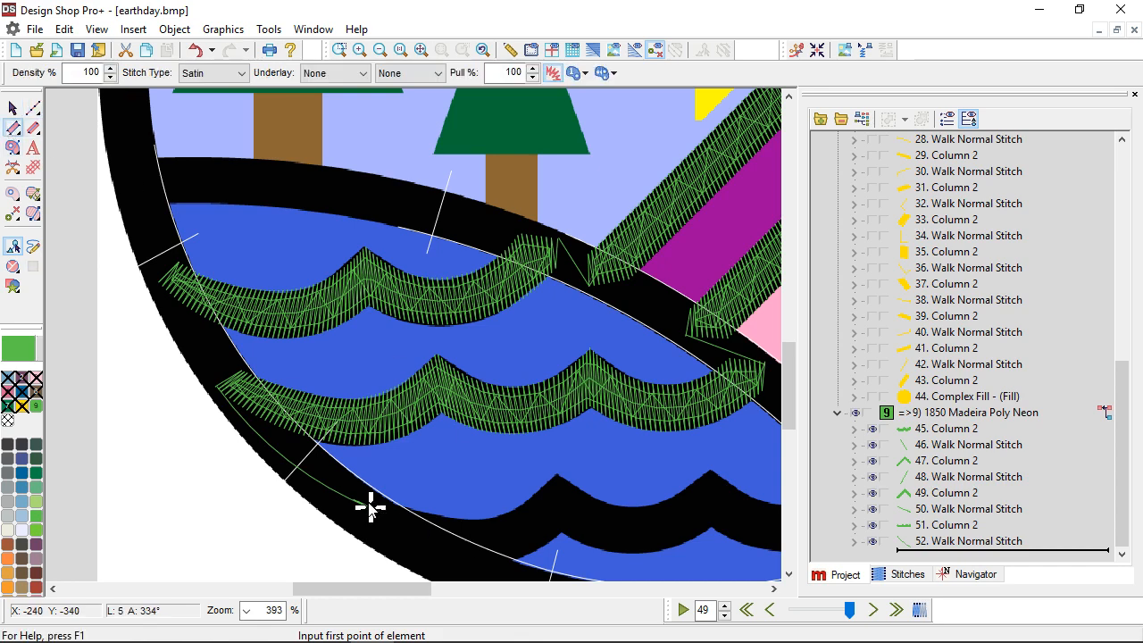
click(369, 507)
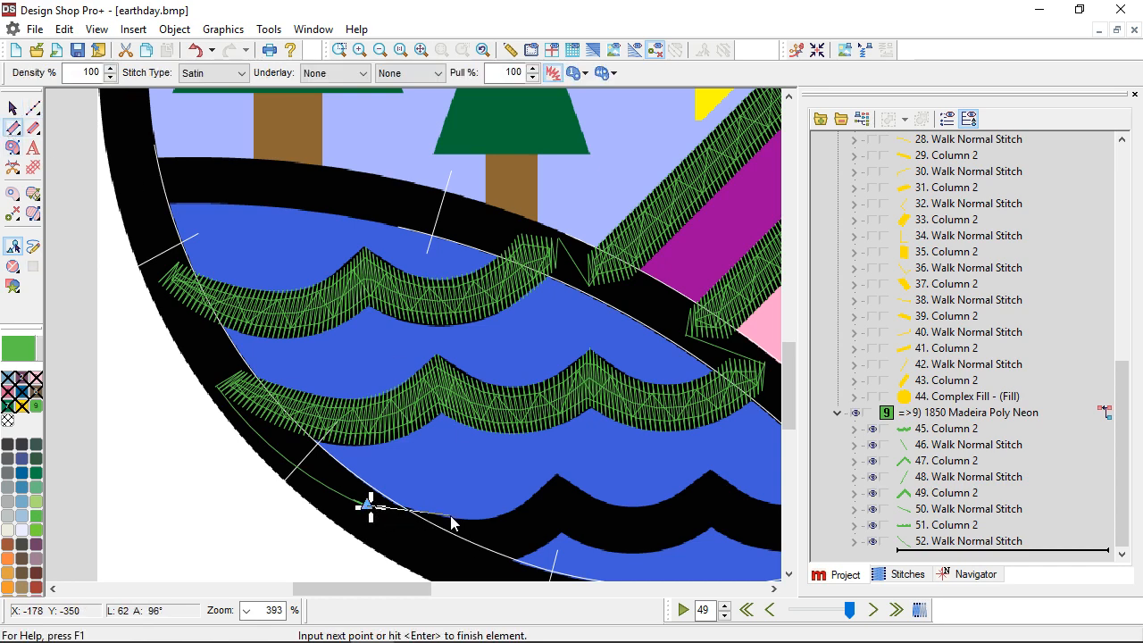
click(390, 506)
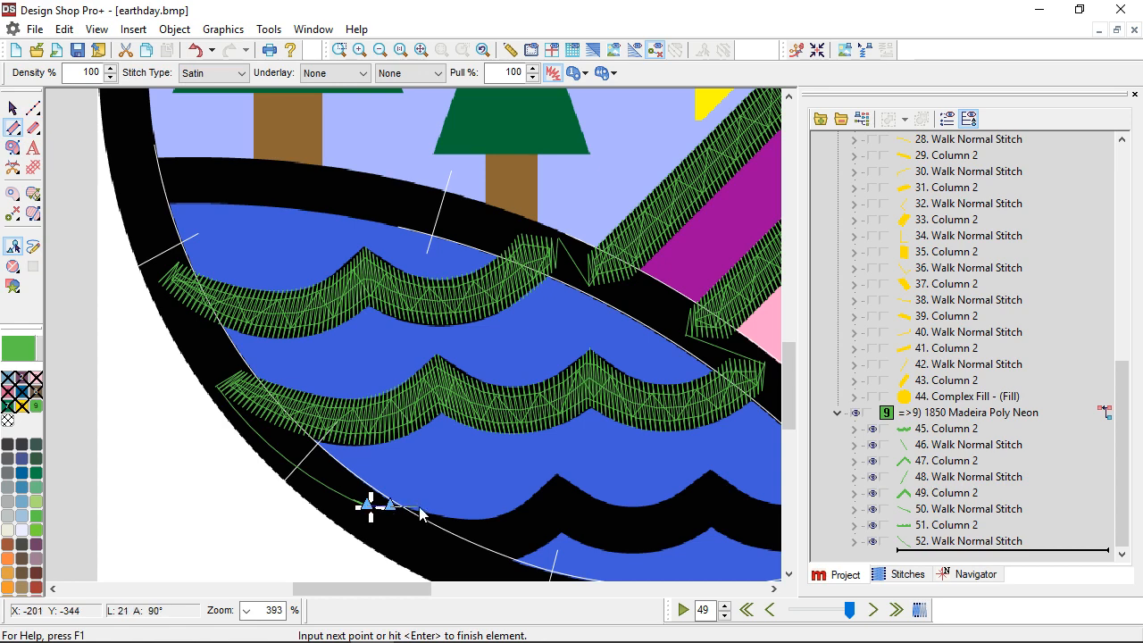
right_click(494, 515)
click(556, 470)
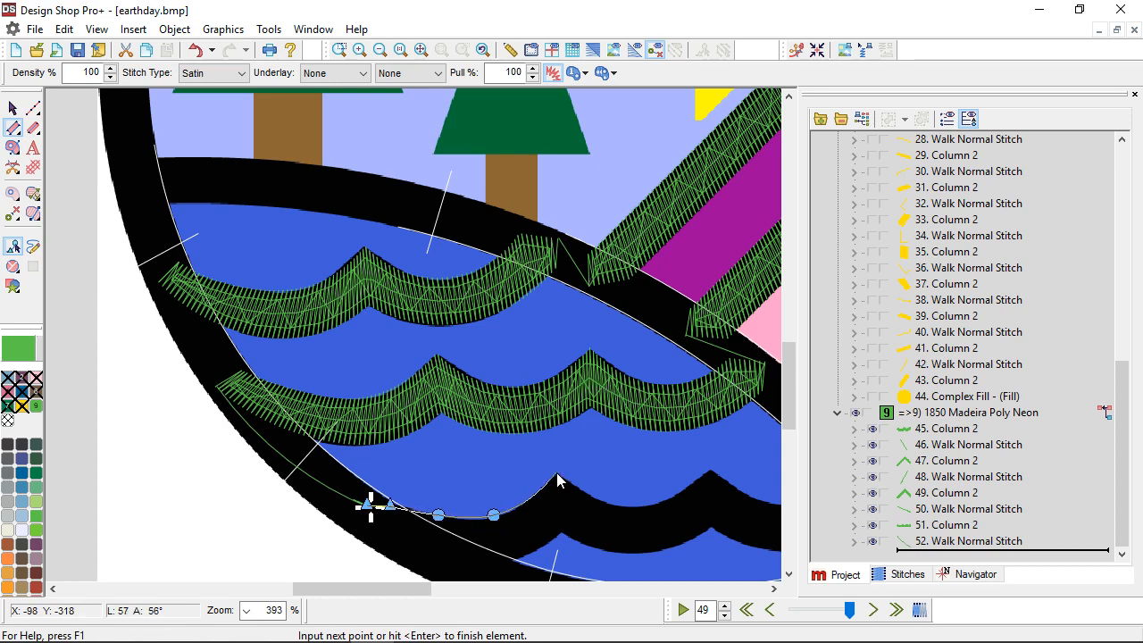
Continue the third wave's upper edge over its second crest and into the hill band
right_click(615, 504)
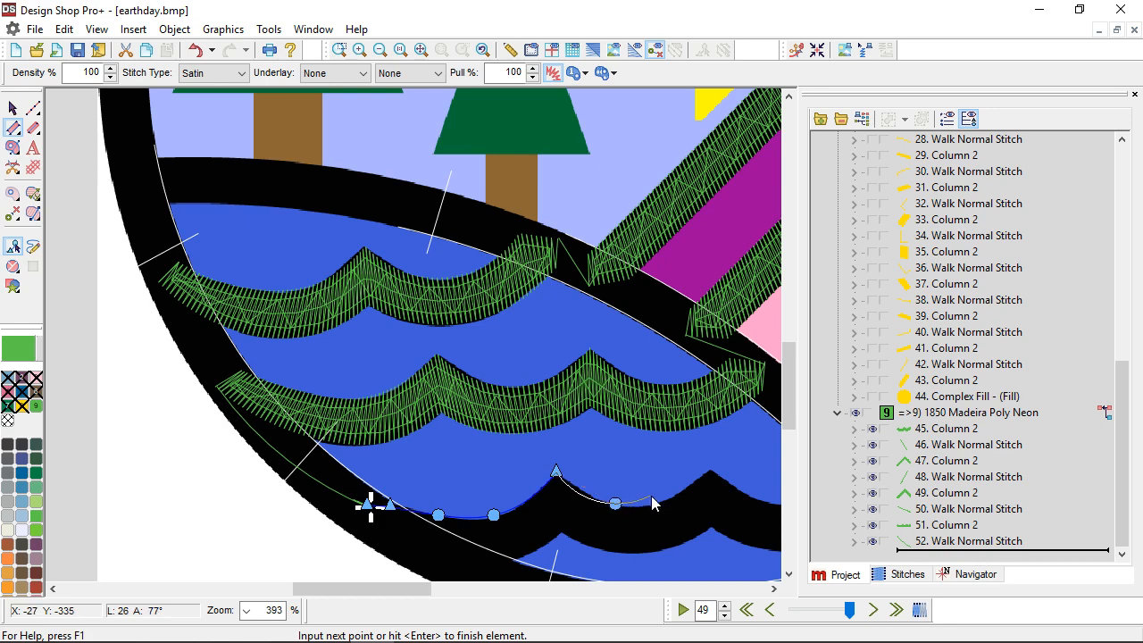
right_click(668, 497)
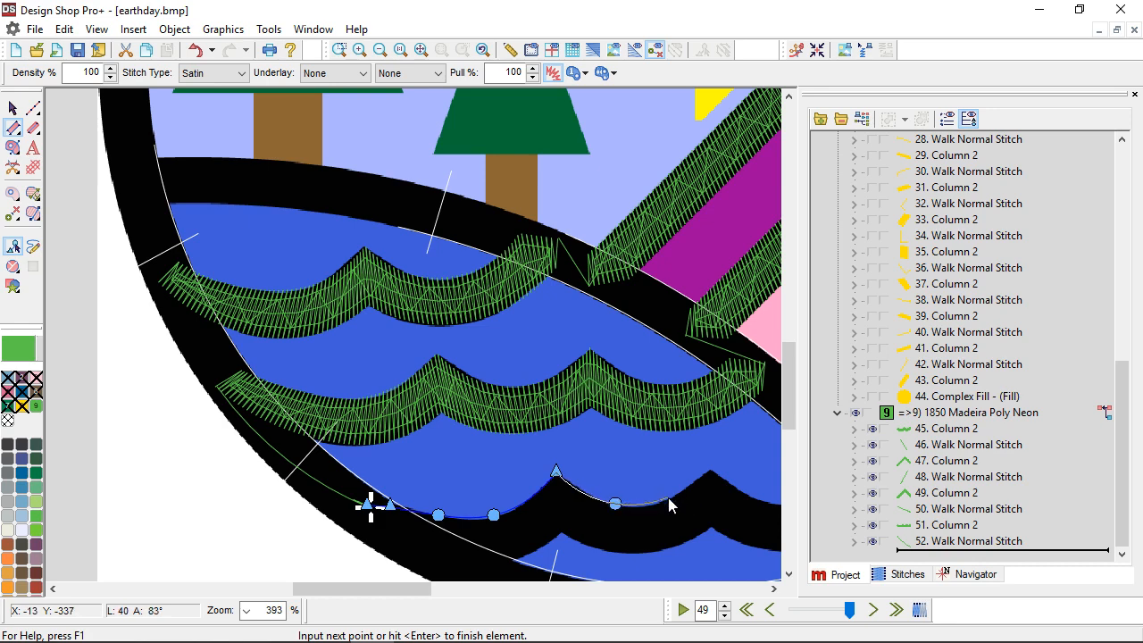
click(710, 471)
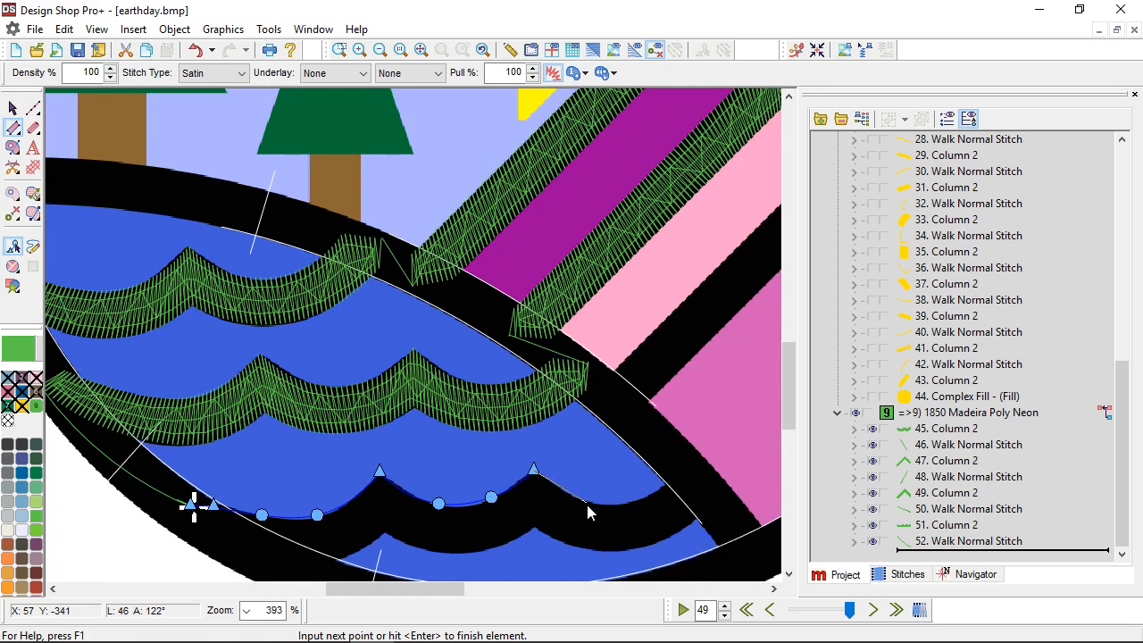
right_click(586, 501)
click(686, 467)
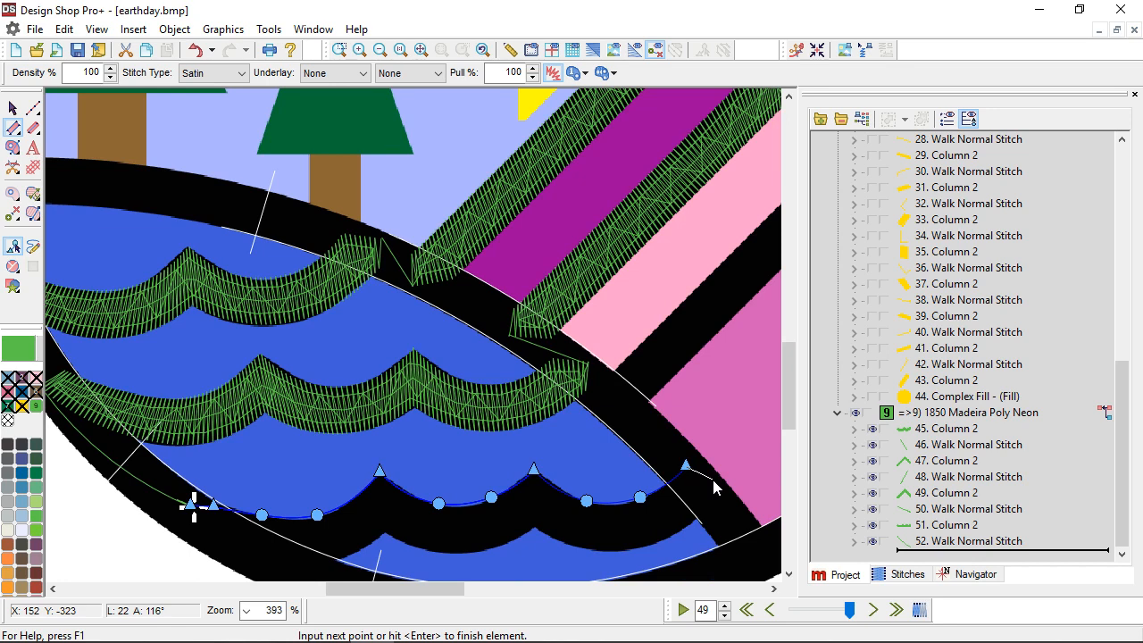
Finish the third wave's upper edge inside the hill band and trace its lower edge from the border ring to the first crest
click(570, 563)
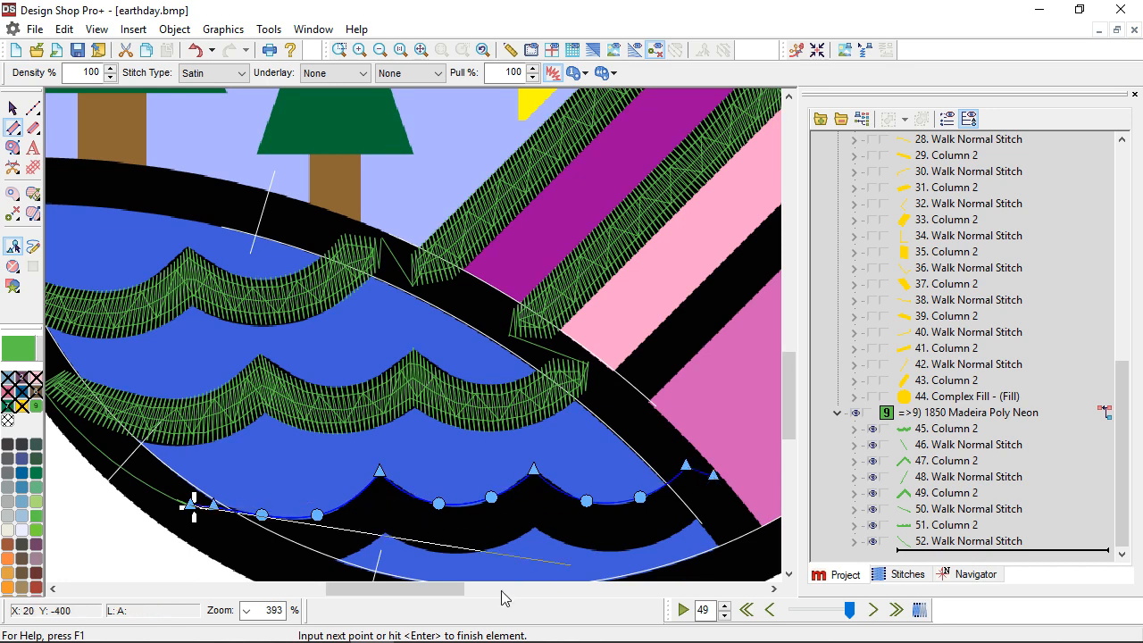
scroll(186, 348, up, 3)
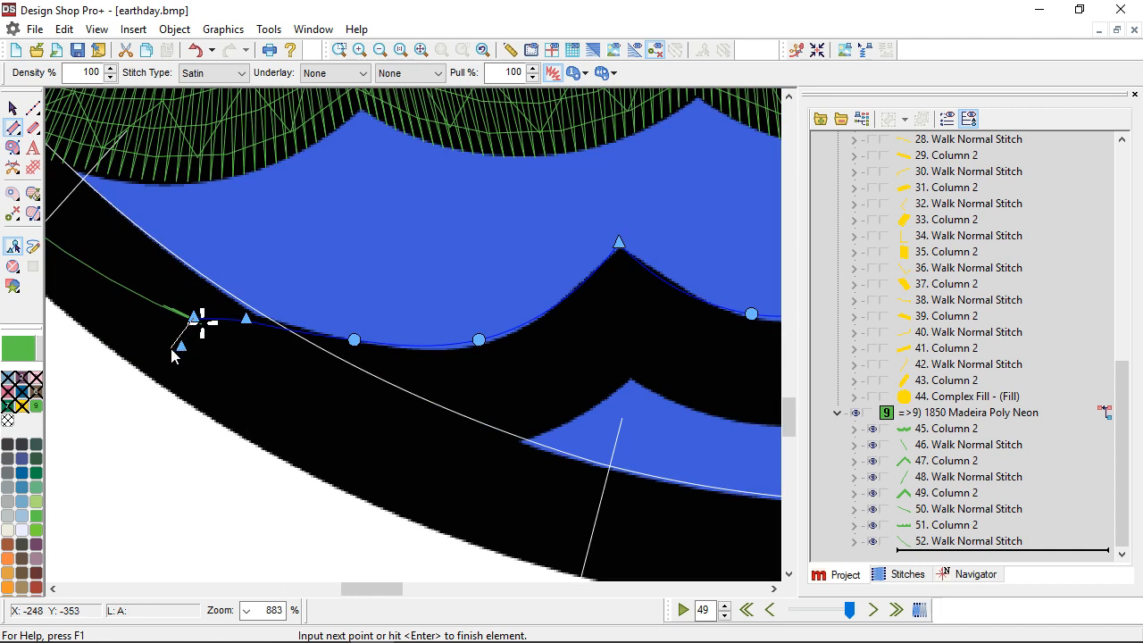
click(172, 347)
right_click(335, 429)
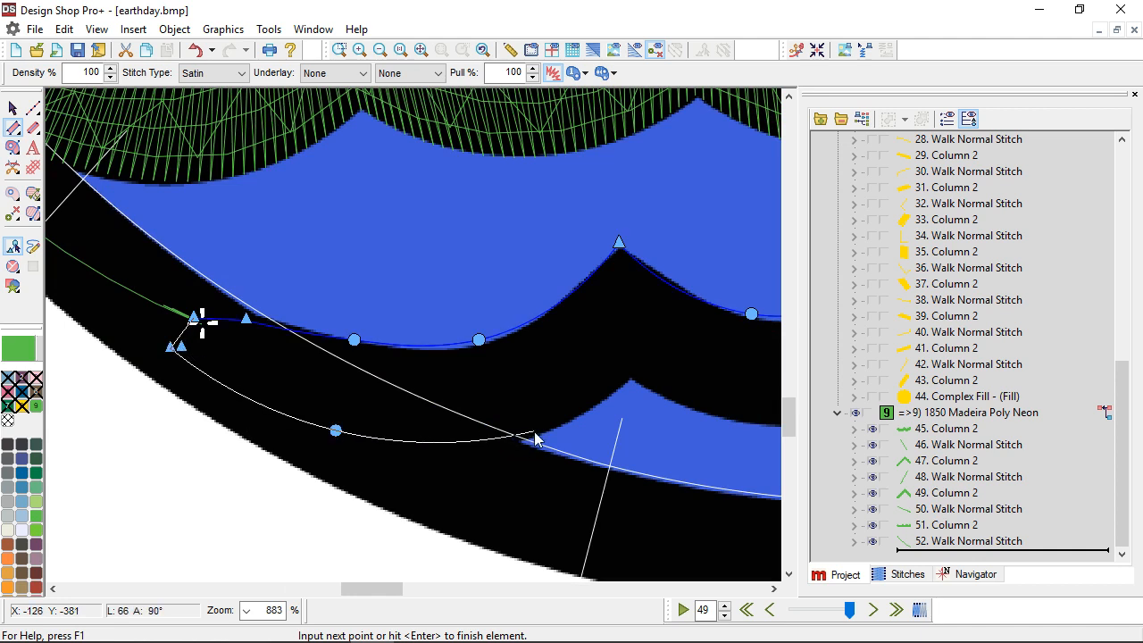
right_click(534, 438)
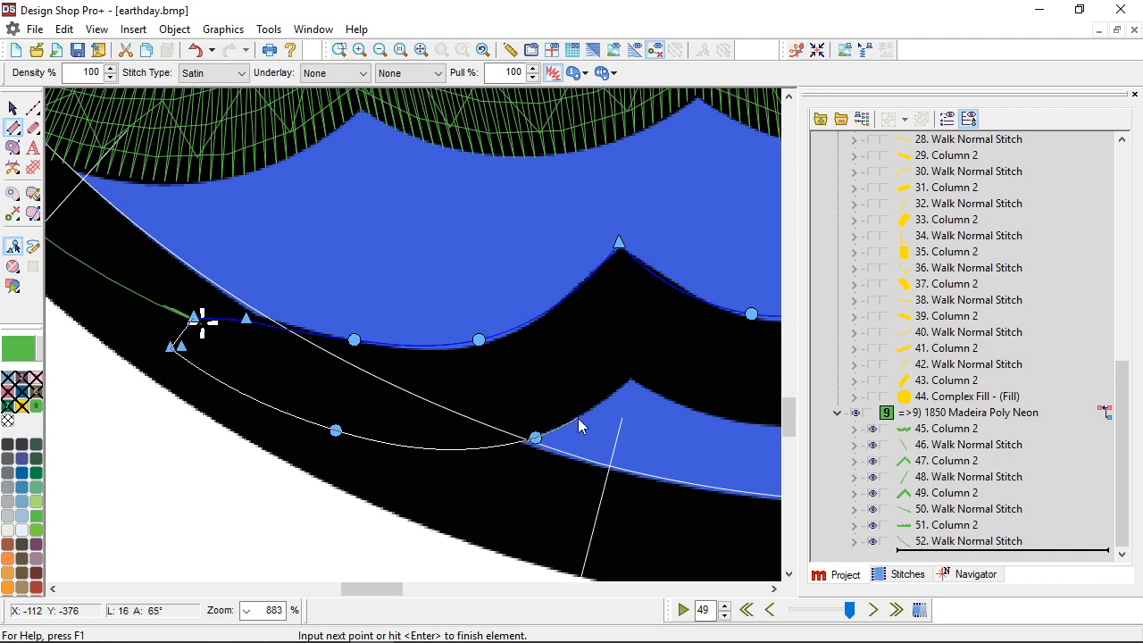
click(631, 381)
Continue the third wave's lower edge over its second crest into the hill band and complete the satin column
right_click(472, 423)
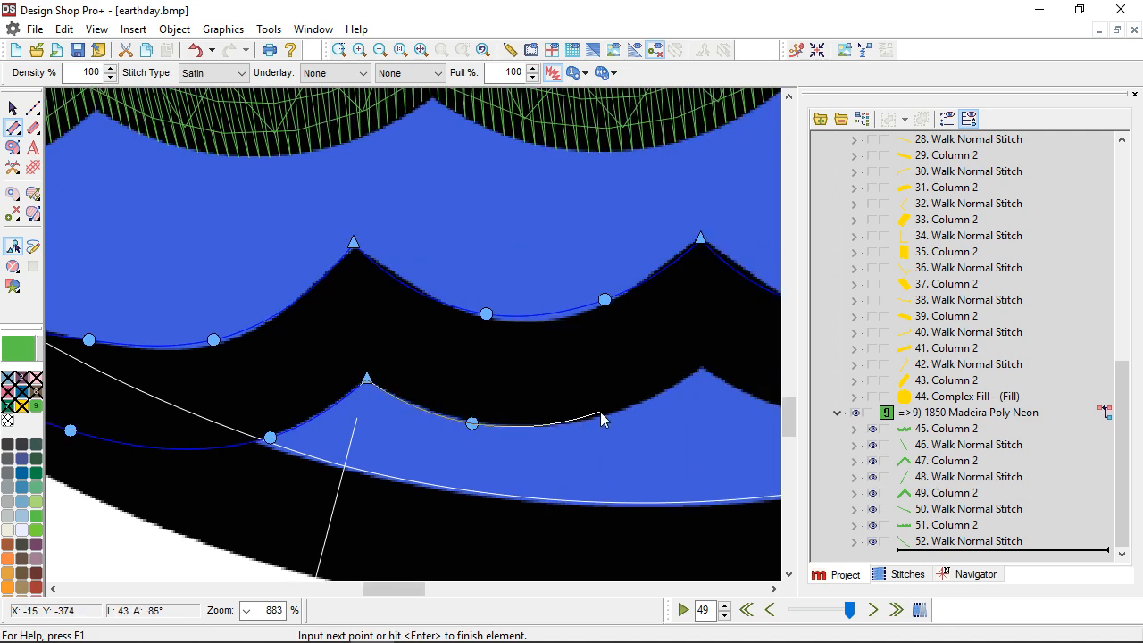
right_click(616, 412)
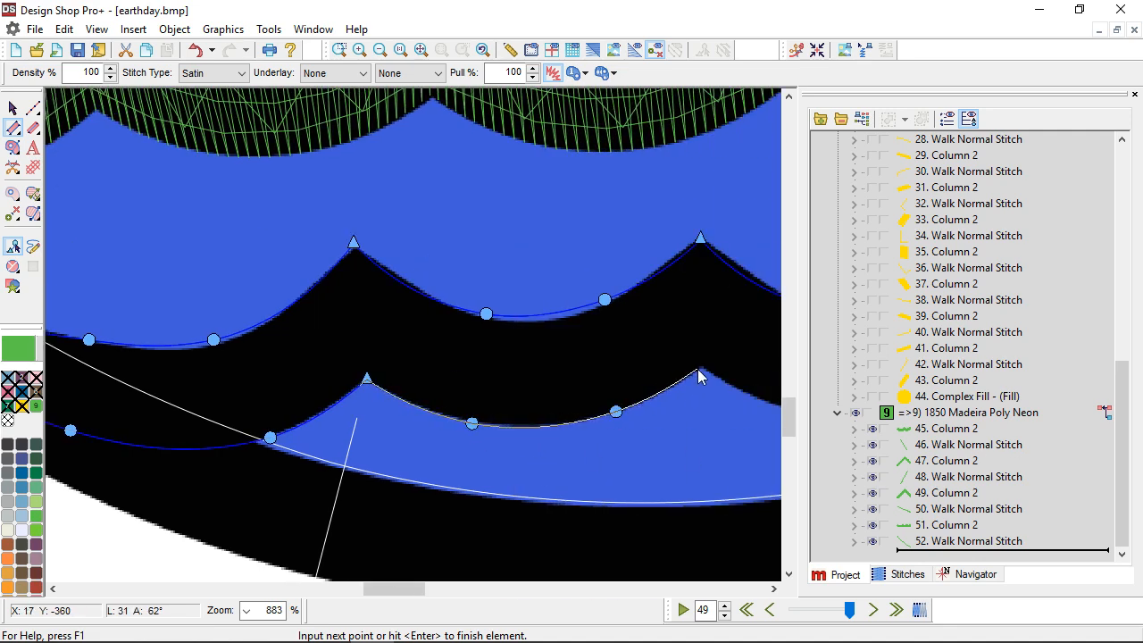
click(701, 368)
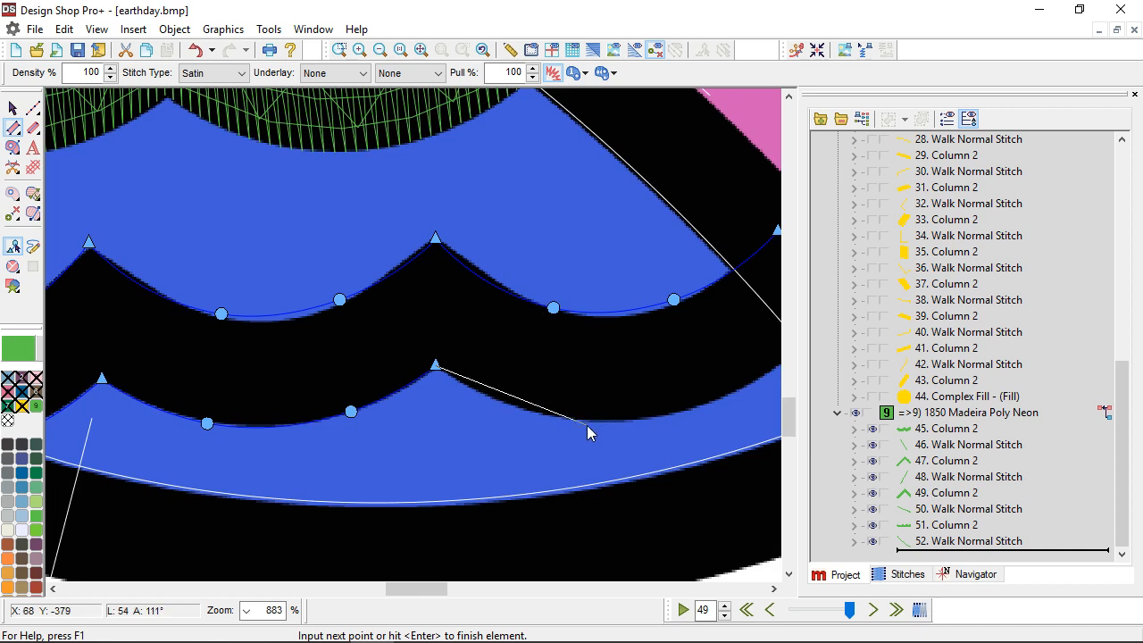
right_click(589, 419)
right_click(723, 396)
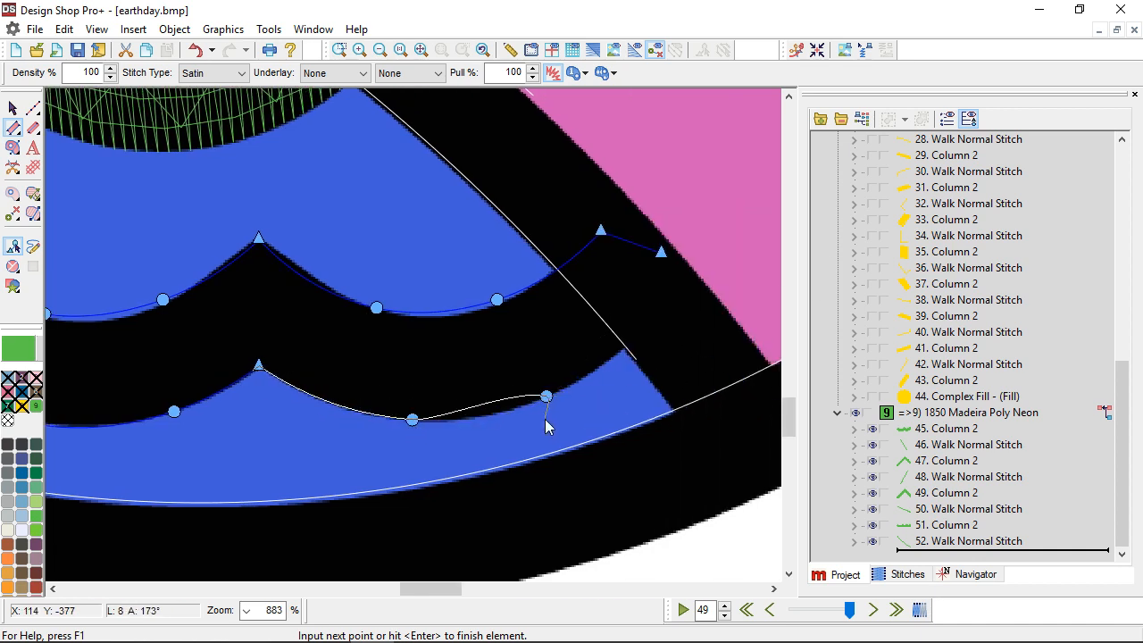
click(645, 320)
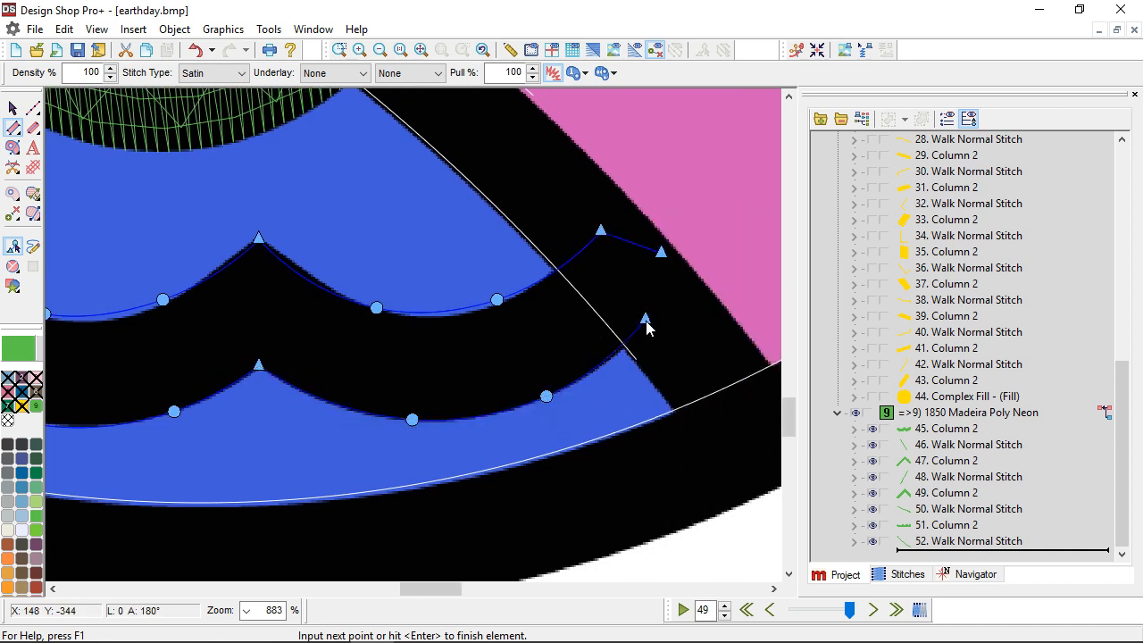
key(Return)
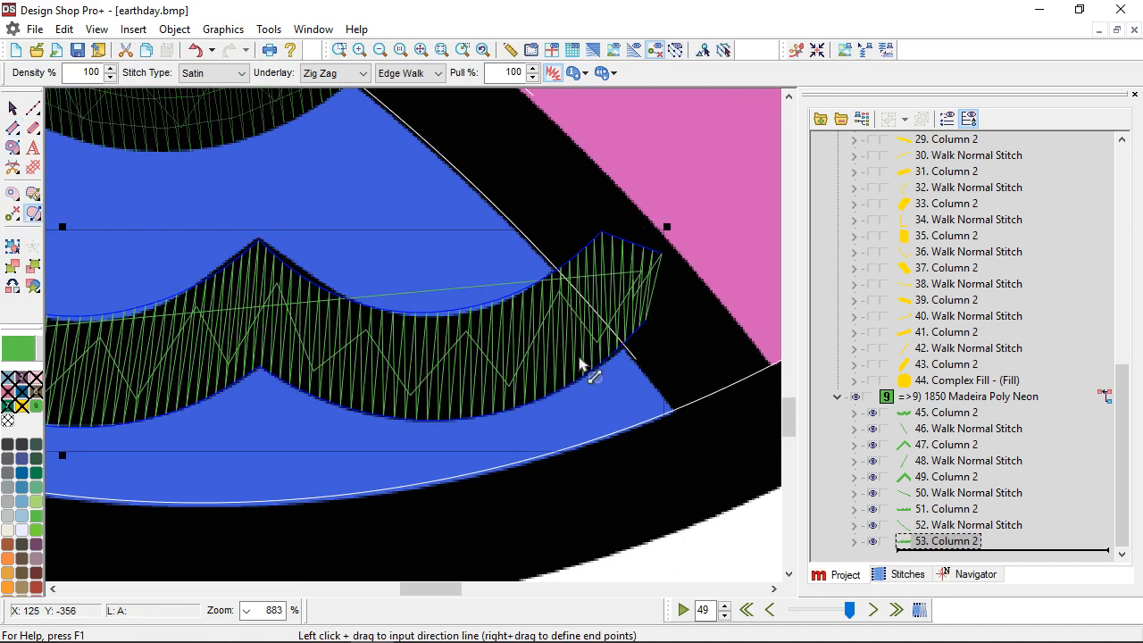
Add stitch direction lines across the third wave column at its right and left crests
scroll(469, 375, down, 3)
drag(367, 289, 382, 386)
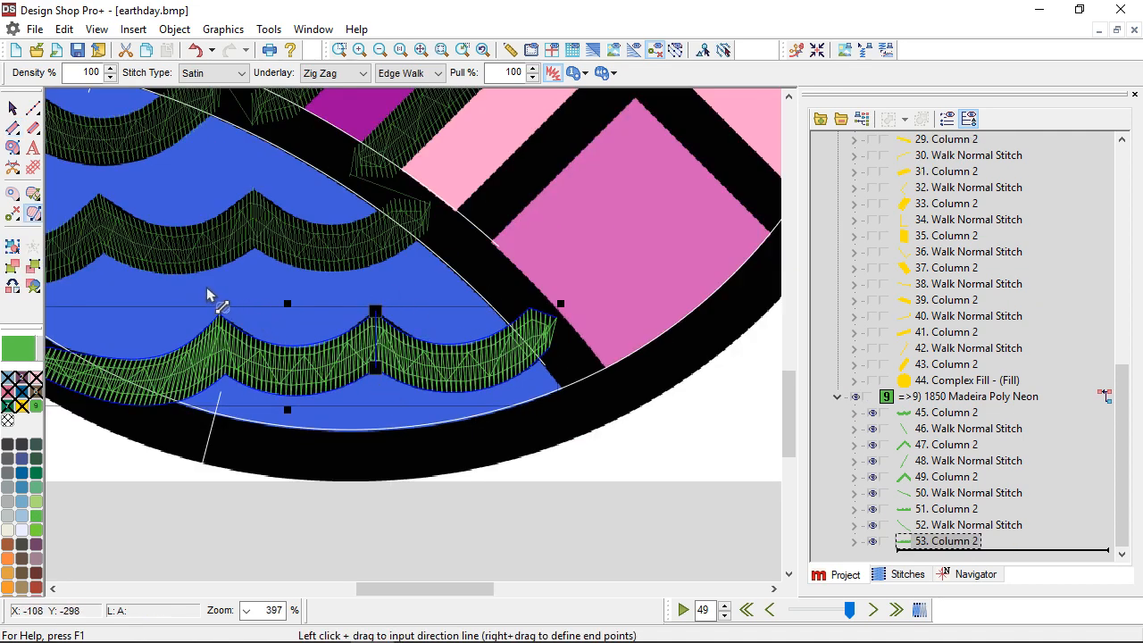
drag(214, 295, 235, 411)
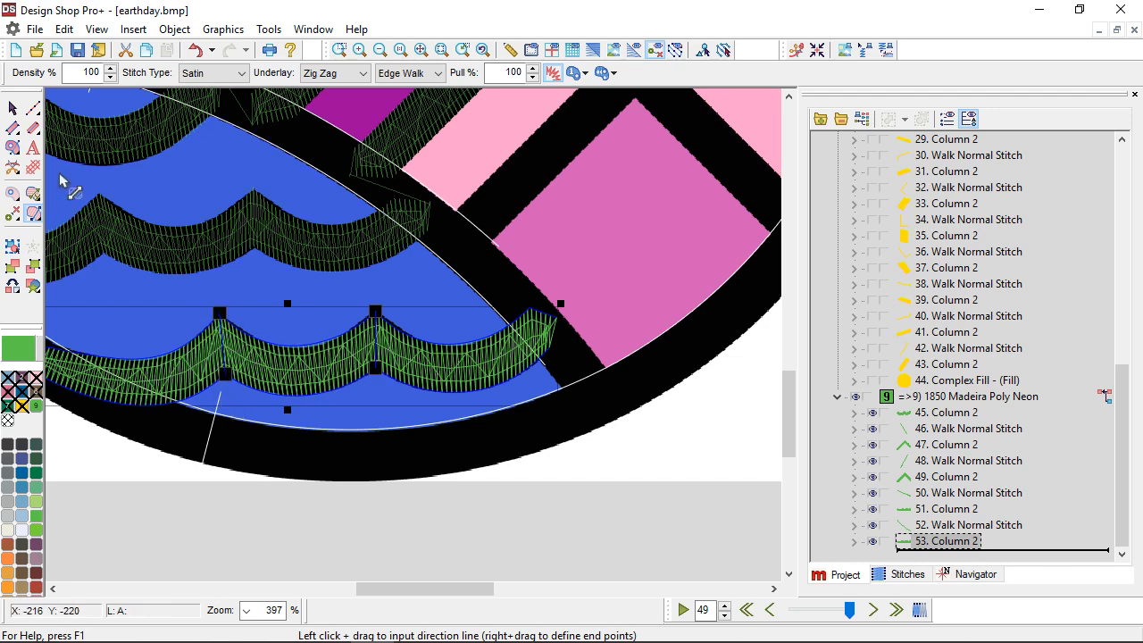
Add a straight walk normal stitch inside the hill band from the third wave column's right end up to the lowest mountain outline
click(33, 108)
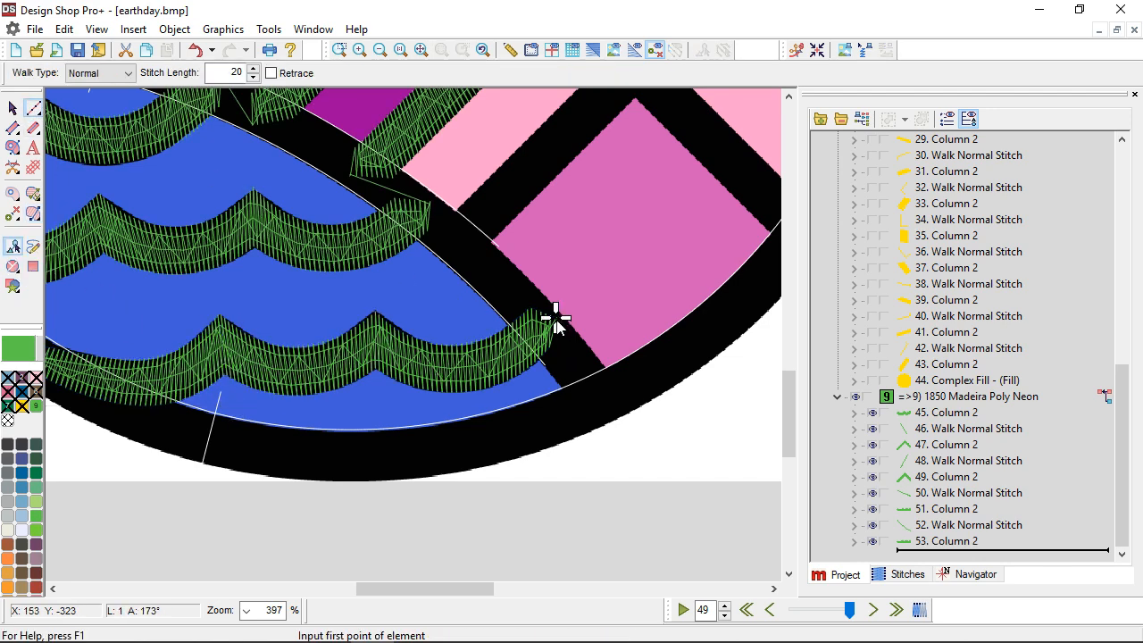
click(554, 319)
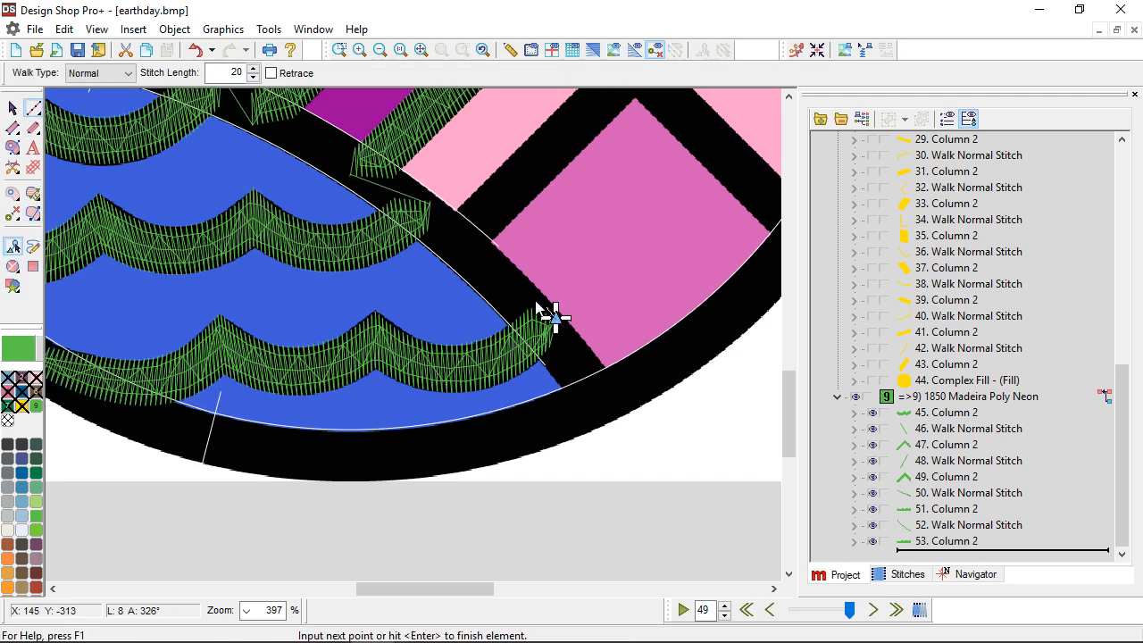
click(460, 256)
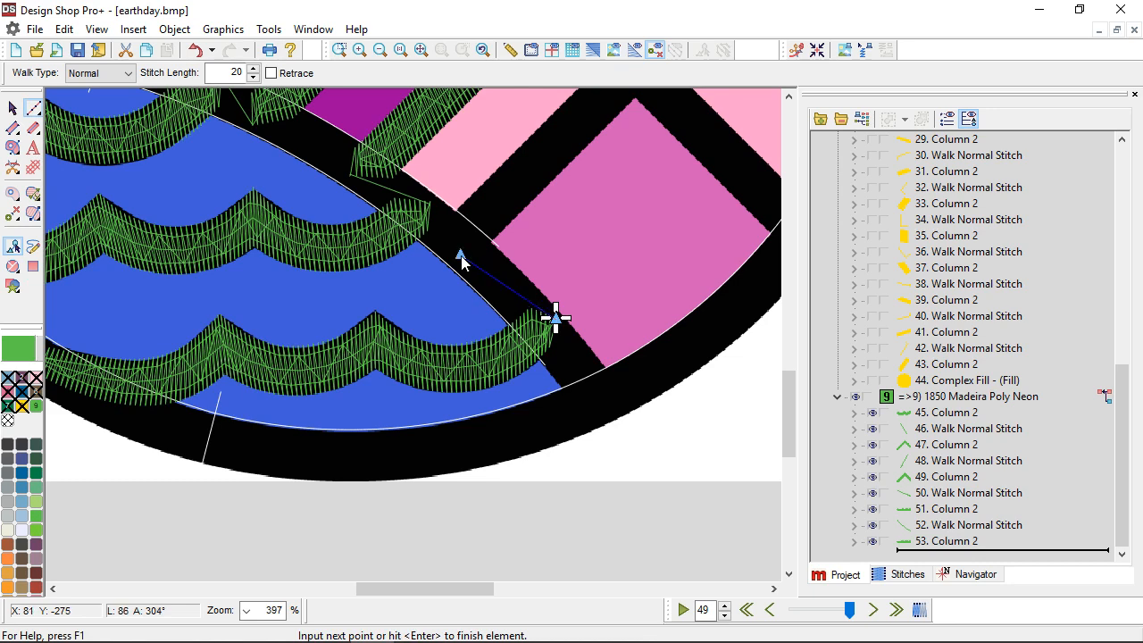
key(Return)
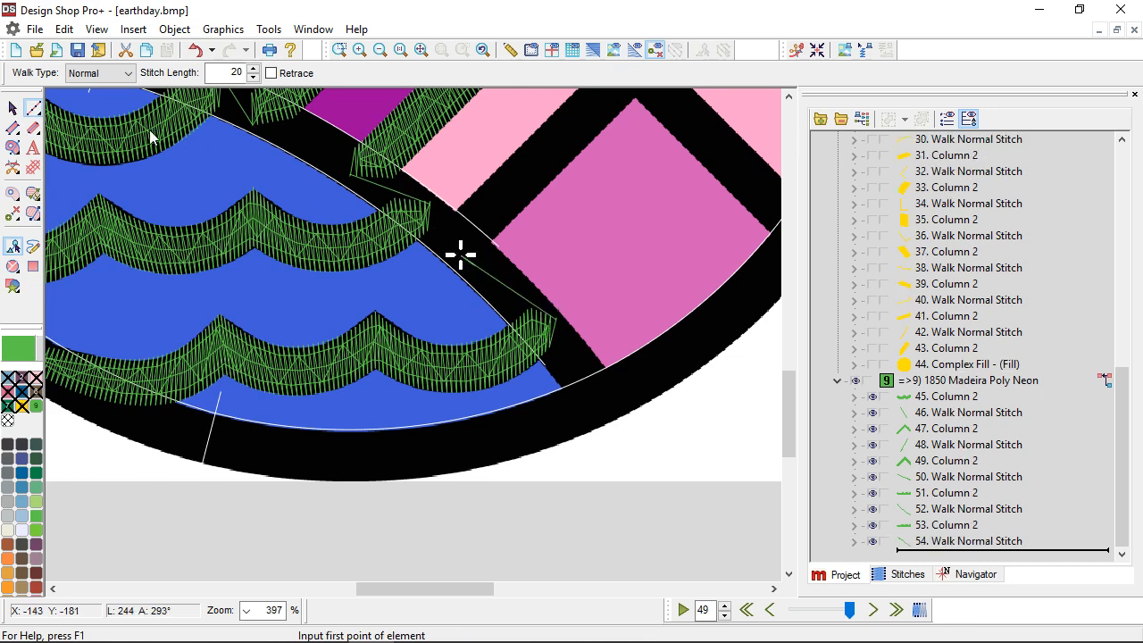
Start a satin Column 2 at the walk stitch's end and trace the lowest mountain outline's inner edge over its peak to the border ring
click(12, 127)
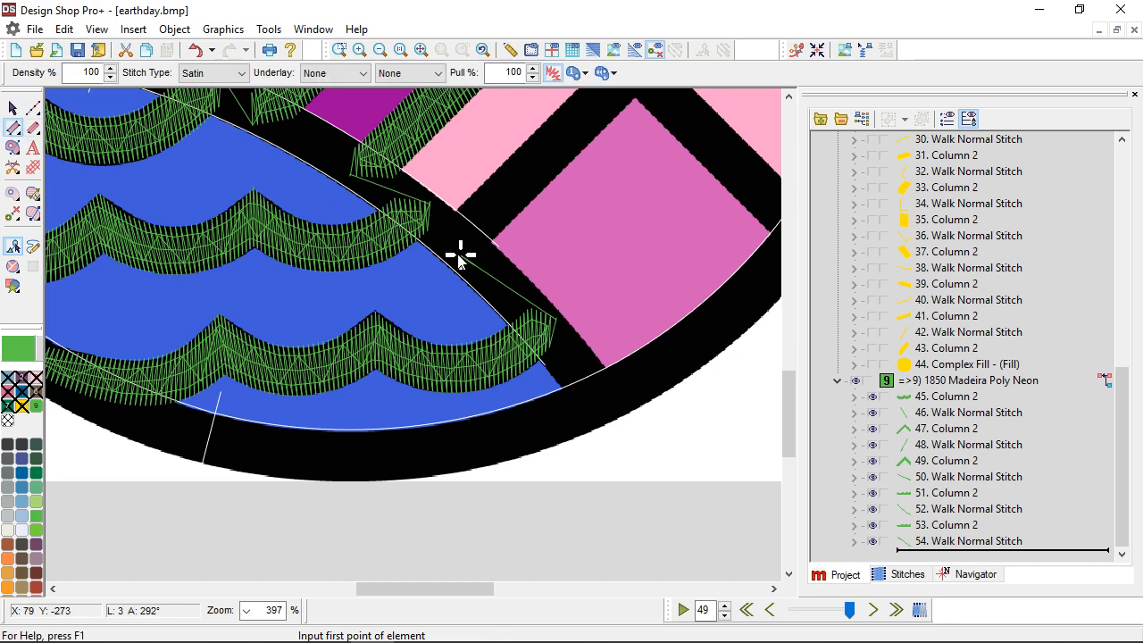
click(461, 256)
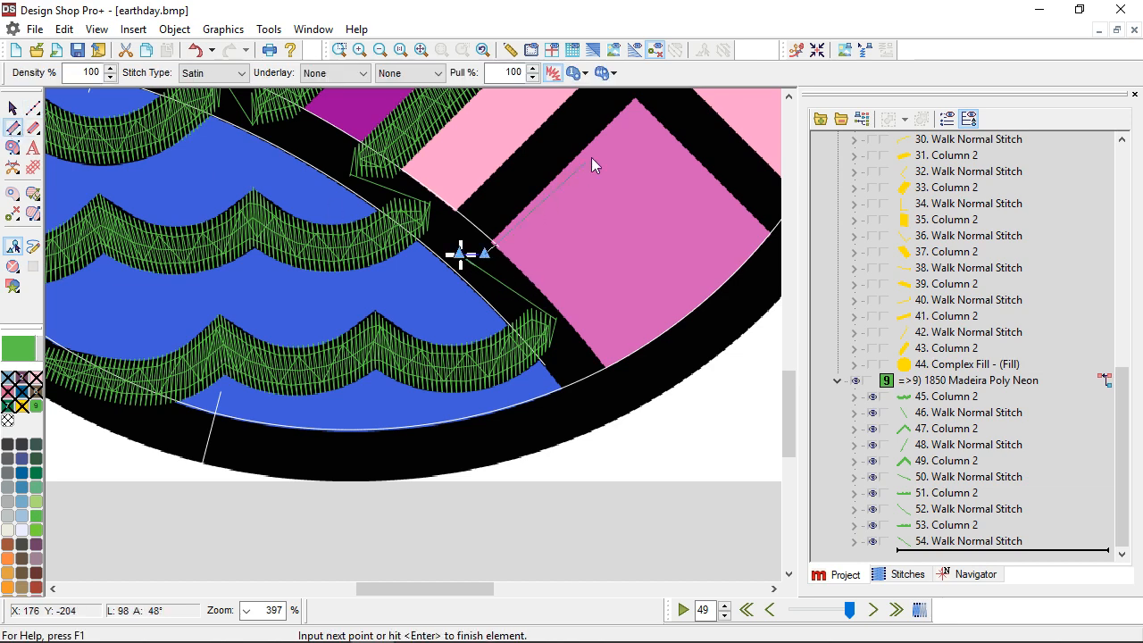
scroll(472, 275, up, 1)
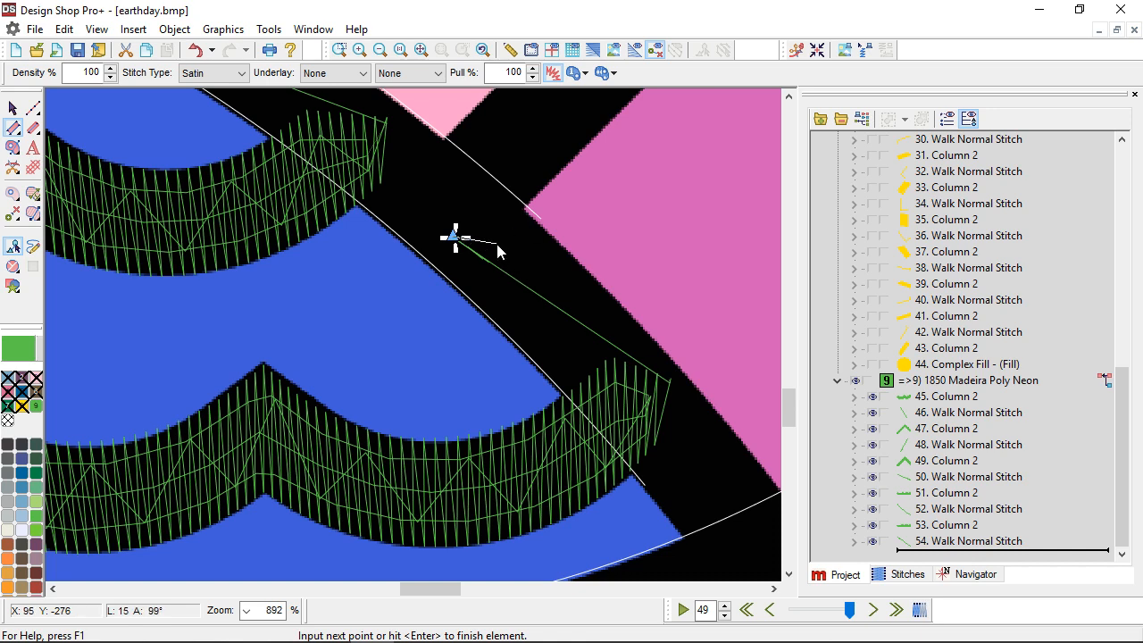
click(495, 240)
scroll(599, 259, down, 1)
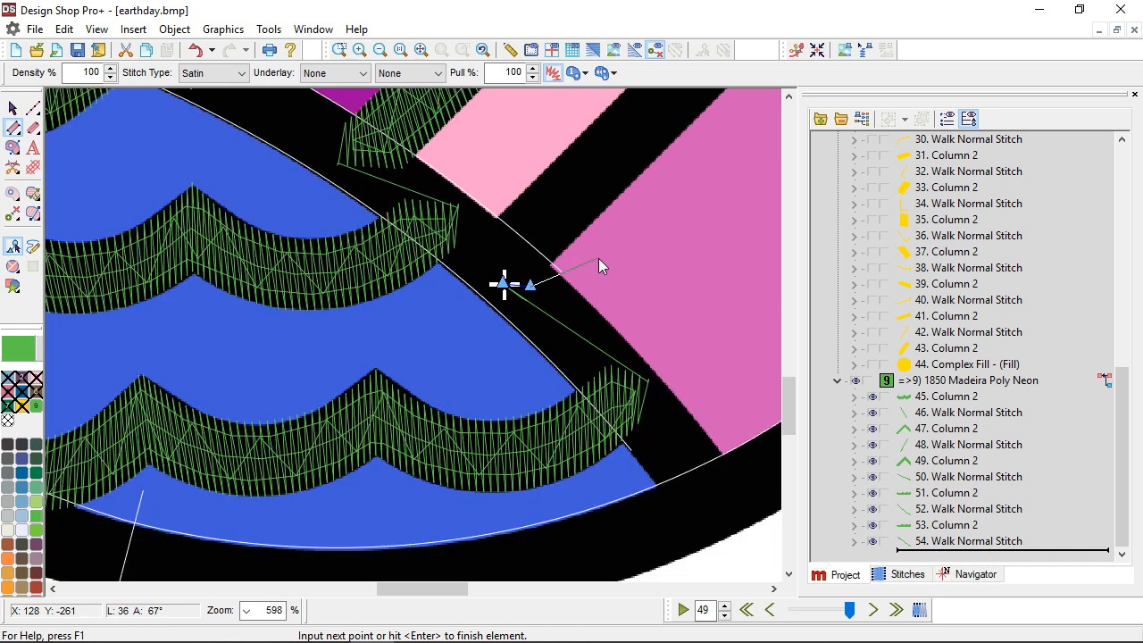
scroll(688, 262, up, 2)
scroll(669, 265, right, 1)
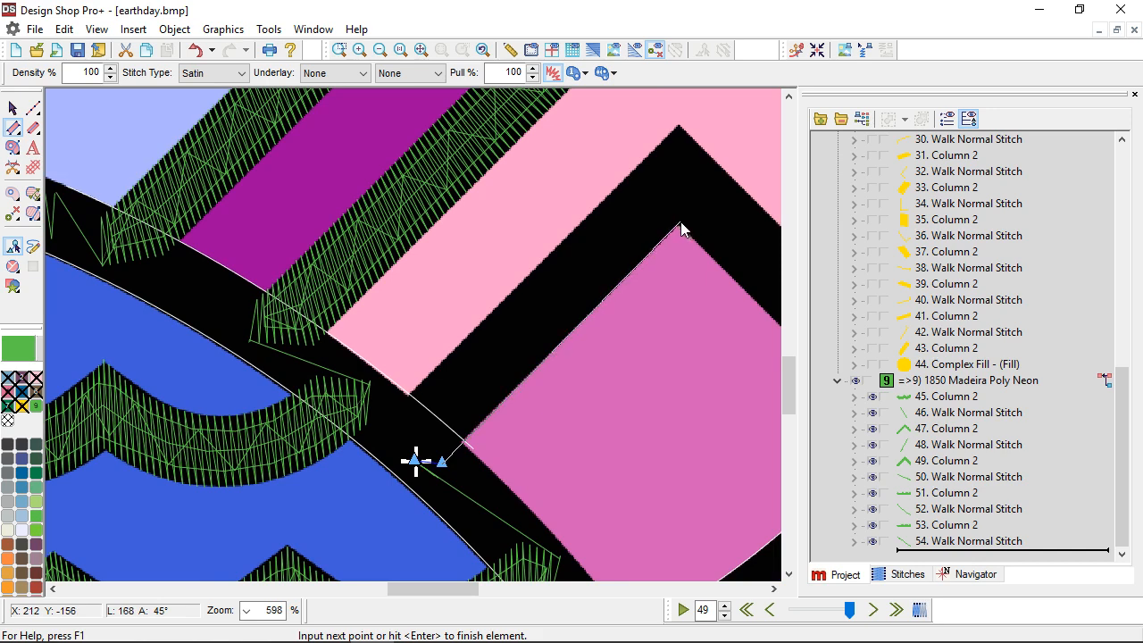
click(681, 225)
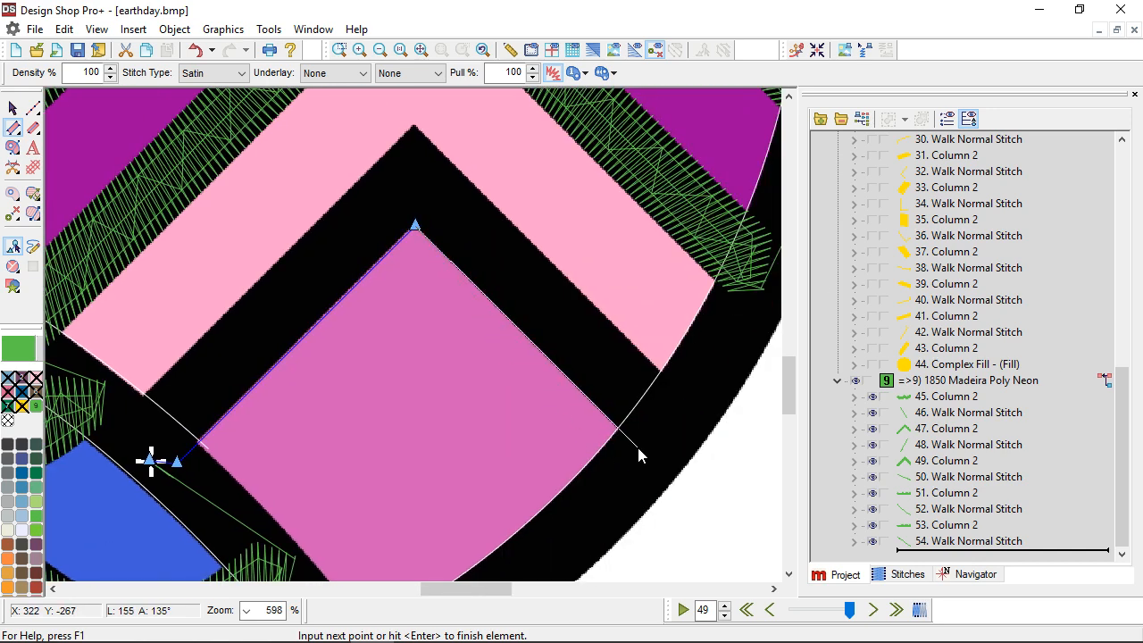
click(625, 434)
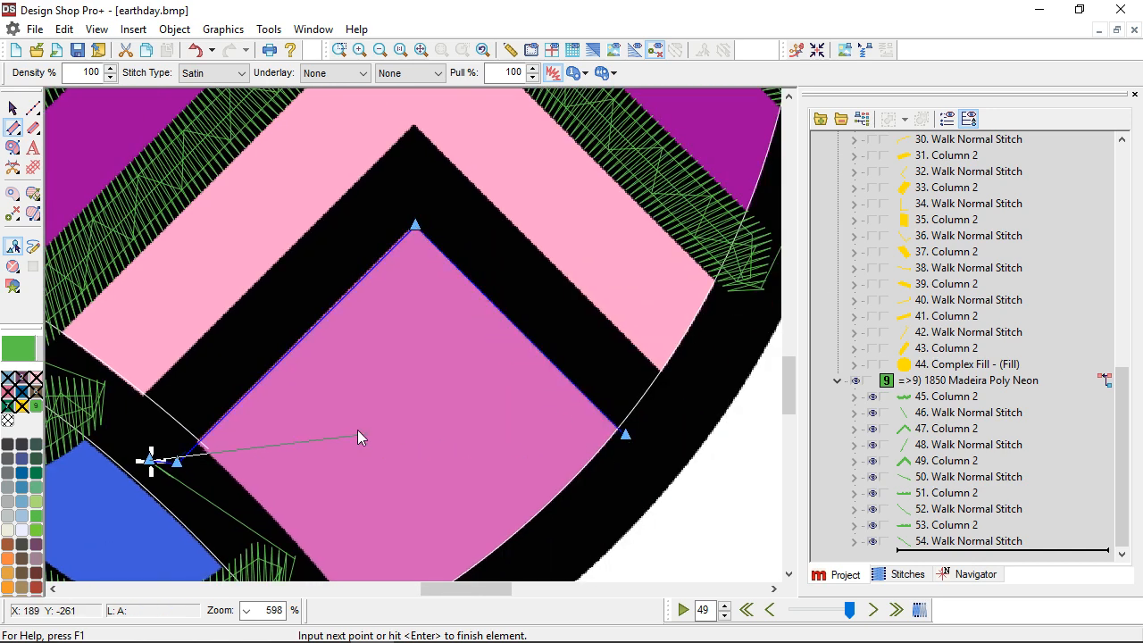
Trace the lowest mountain outline's outer edge from the hill band over the peak into the border ring and complete the satin column
click(136, 399)
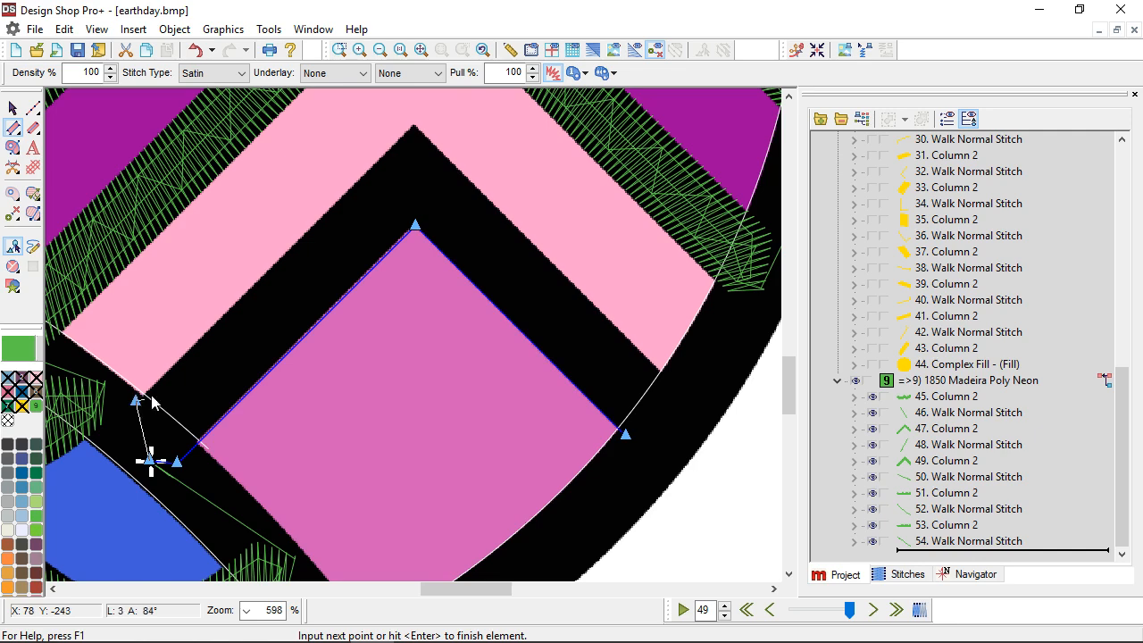
click(416, 125)
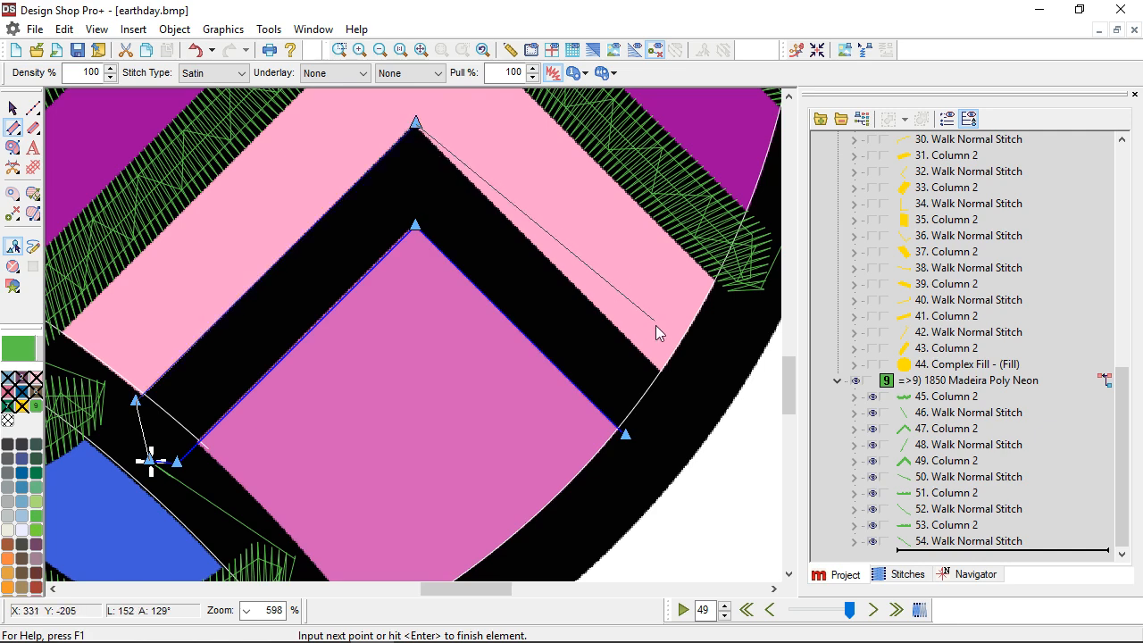
click(675, 383)
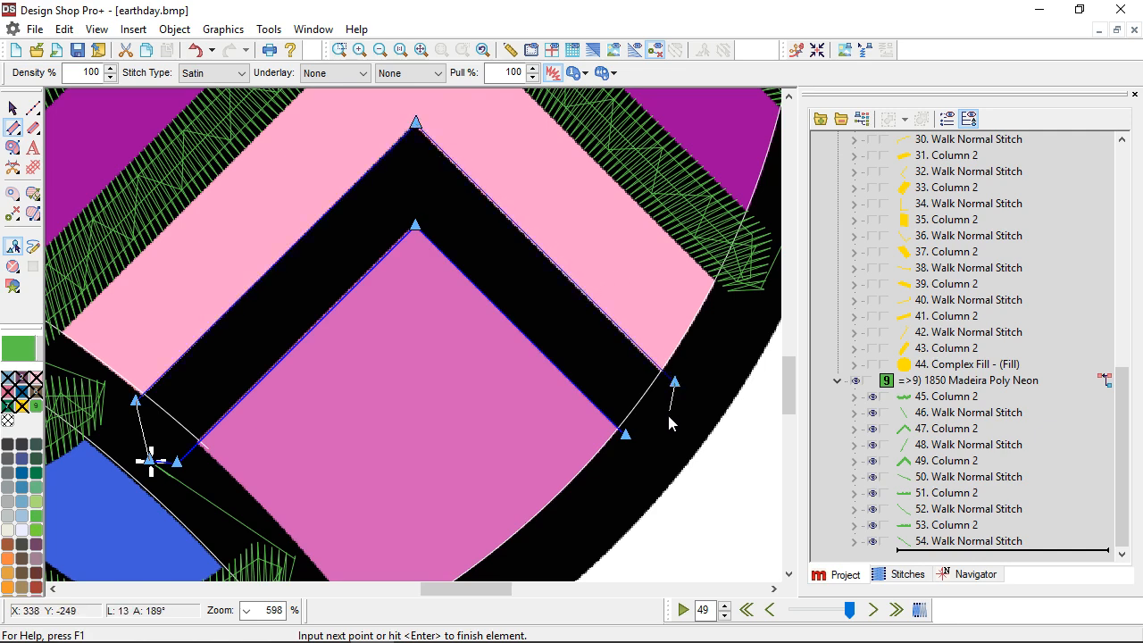
click(675, 440)
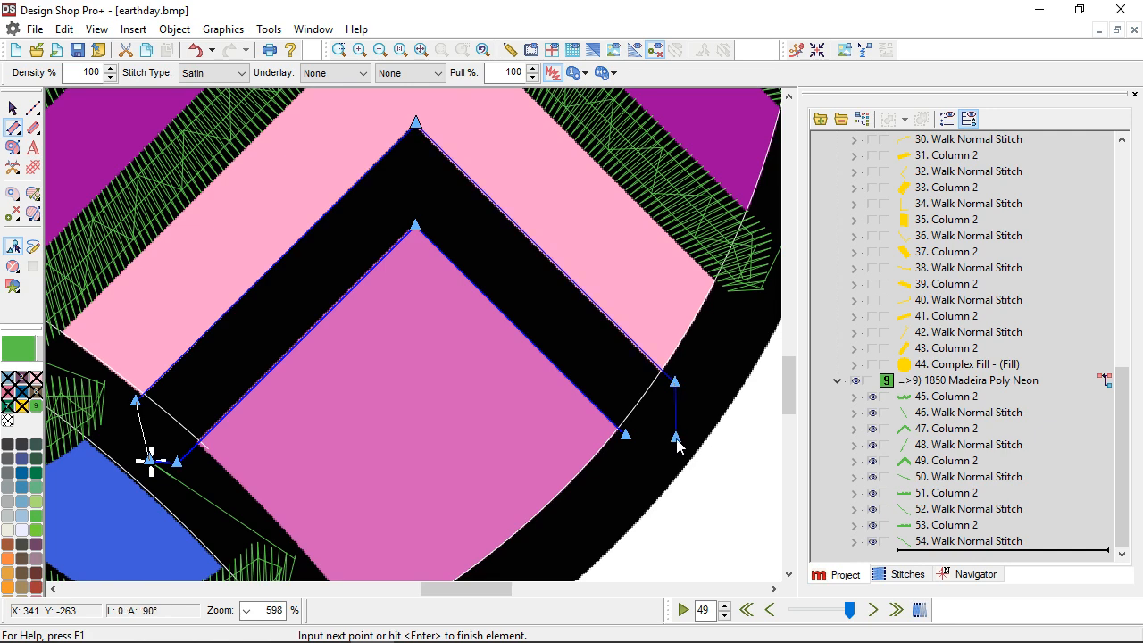
key(Return)
Add stitch direction lines across the left and right legs of the lowest mountain column
drag(212, 202, 328, 321)
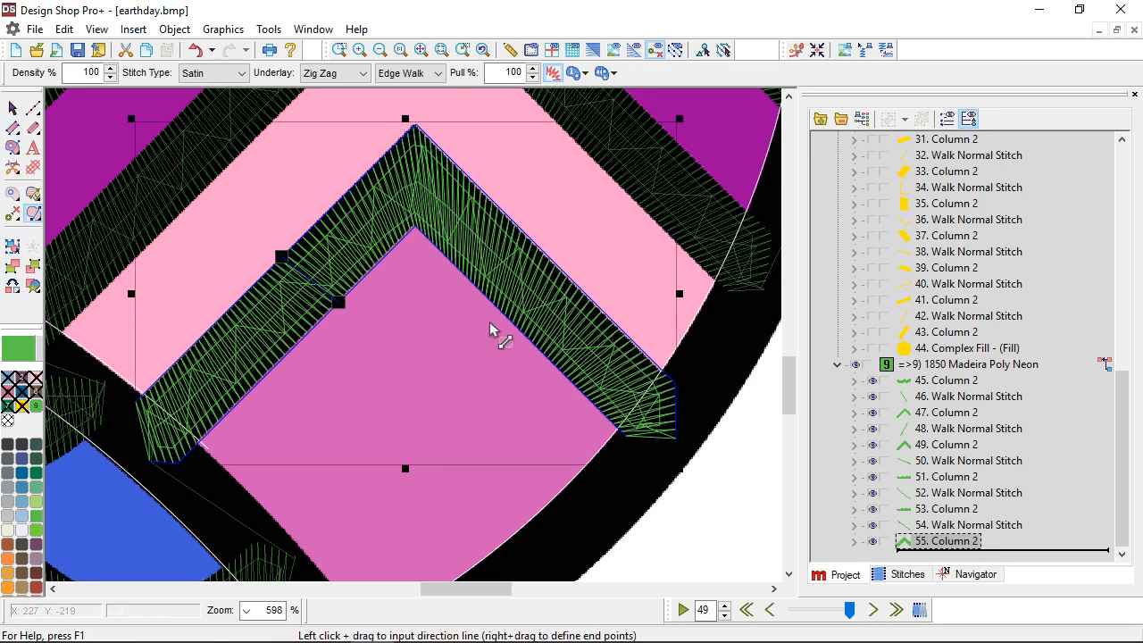
drag(486, 365, 487, 359)
scroll(487, 359, down, 2)
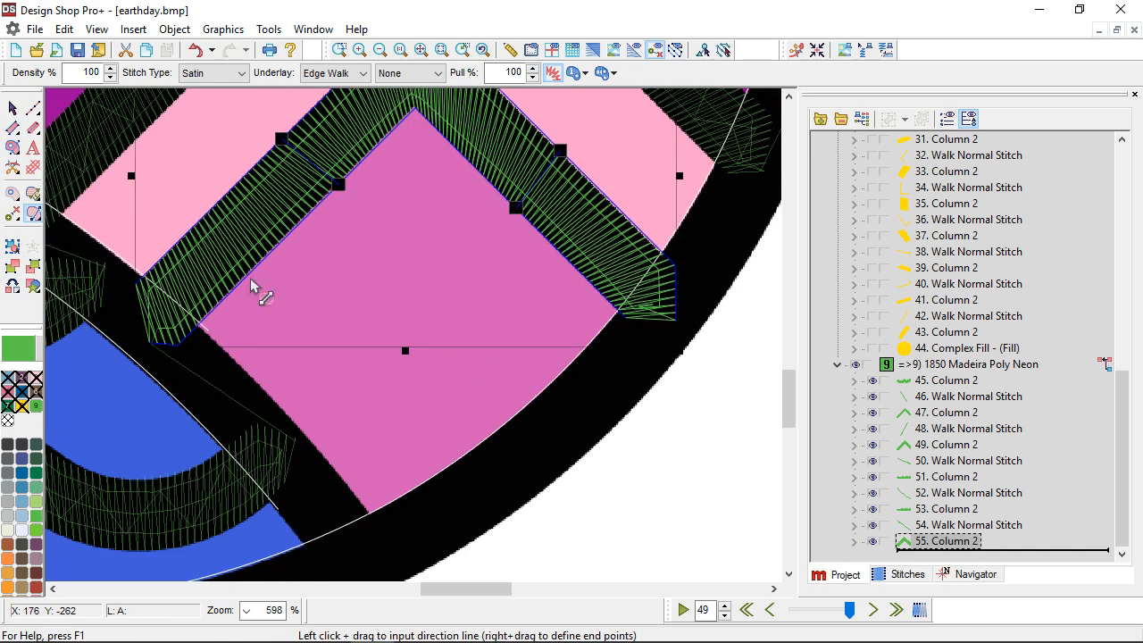
Add a curved walk normal stitch inside the border ring from the lowest mountain column's right end down to the hill band's lower end
click(34, 108)
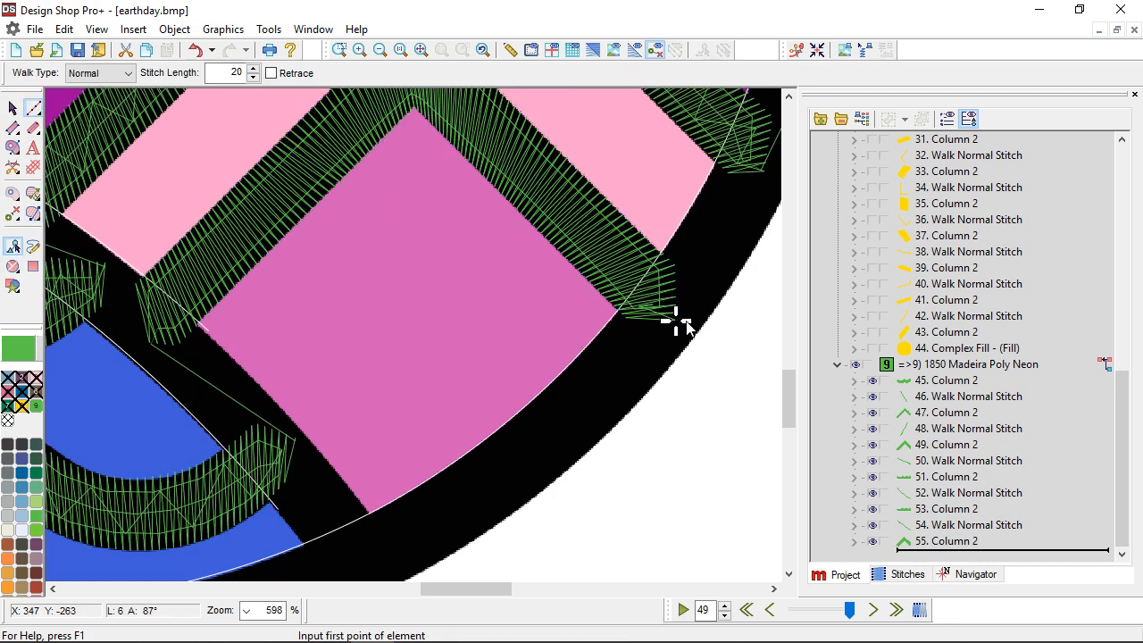
click(676, 320)
click(560, 430)
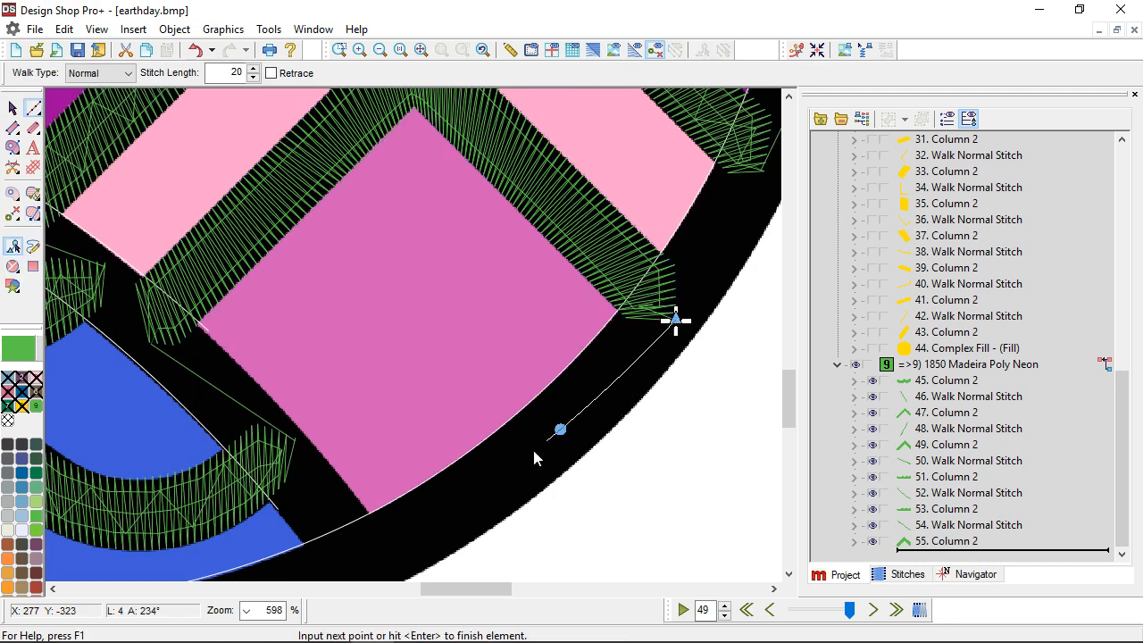
click(392, 544)
key(Return)
Start a satin Column 2 at the last walk stitch's end and trace the hill band's upper edge over to the border ring's left side
scroll(392, 542, down, 5)
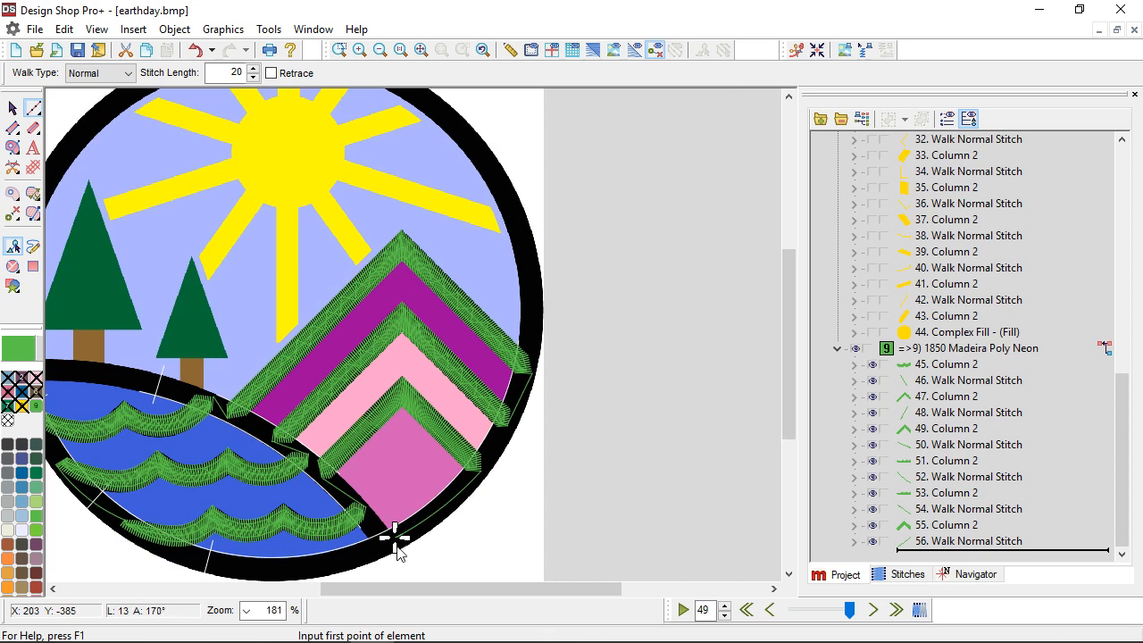
scroll(398, 551, left, 3)
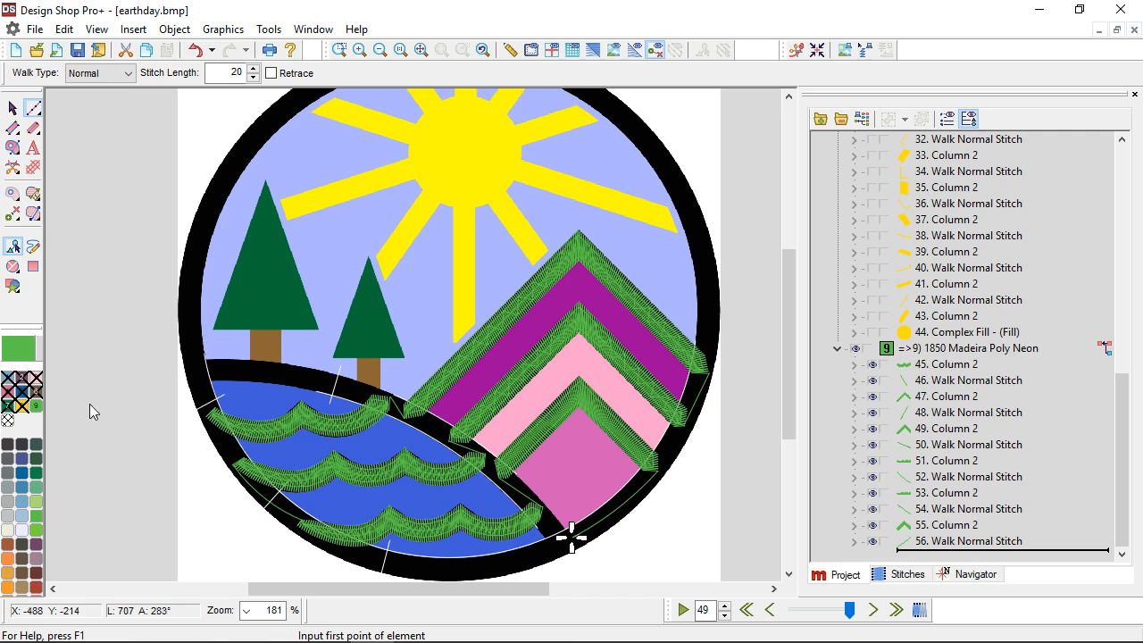
click(16, 127)
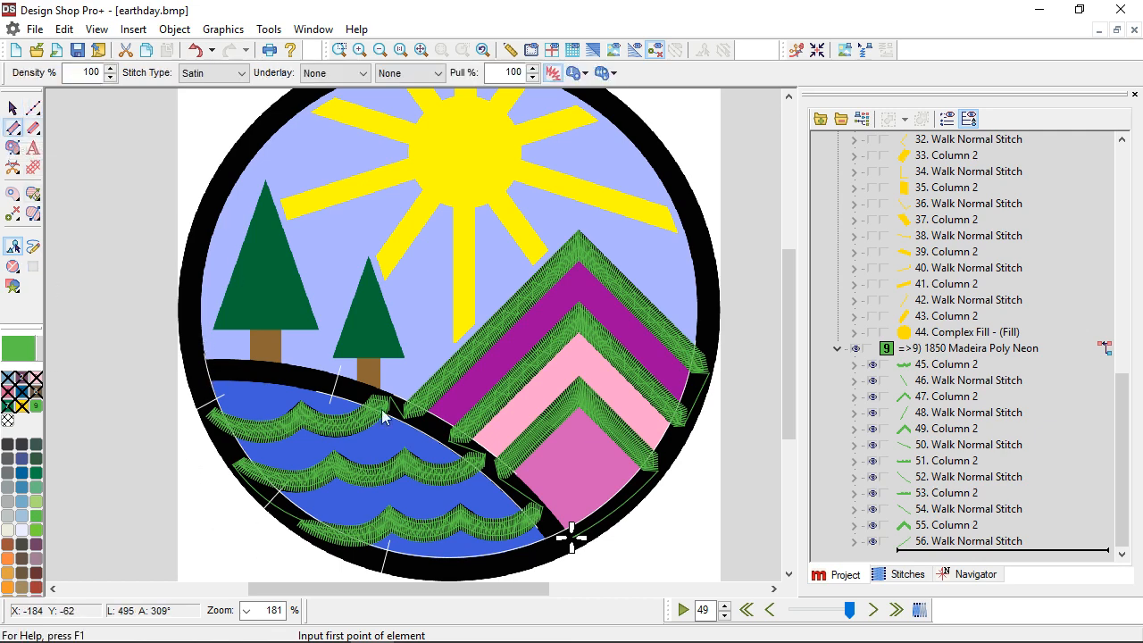
scroll(561, 531, up, 2)
scroll(617, 532, down, 2)
scroll(574, 471, up, 1)
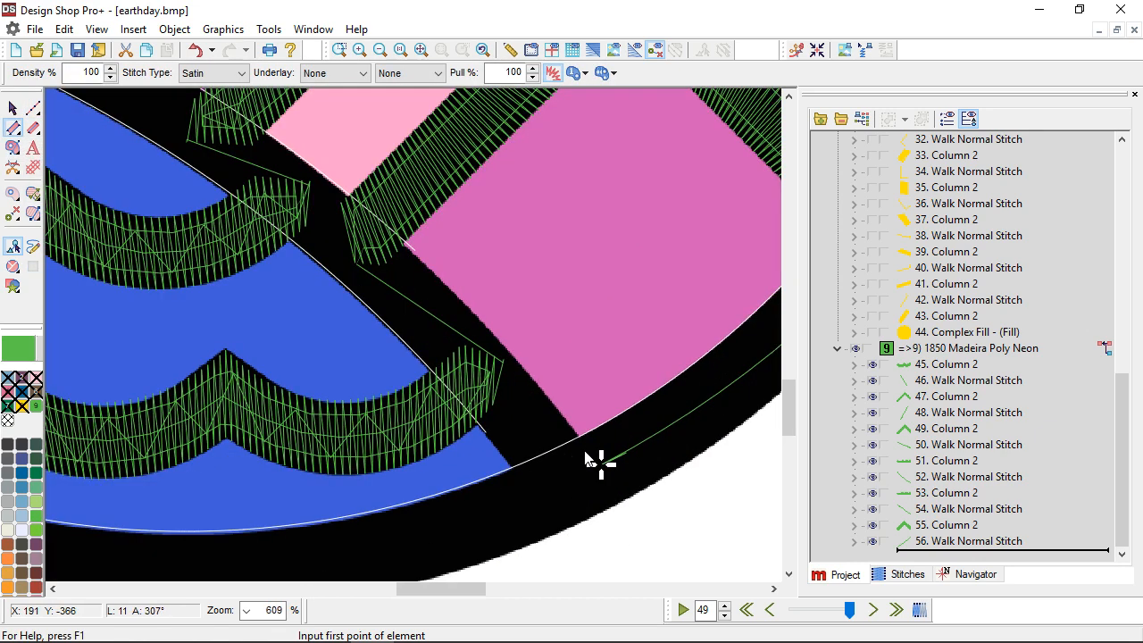
click(601, 464)
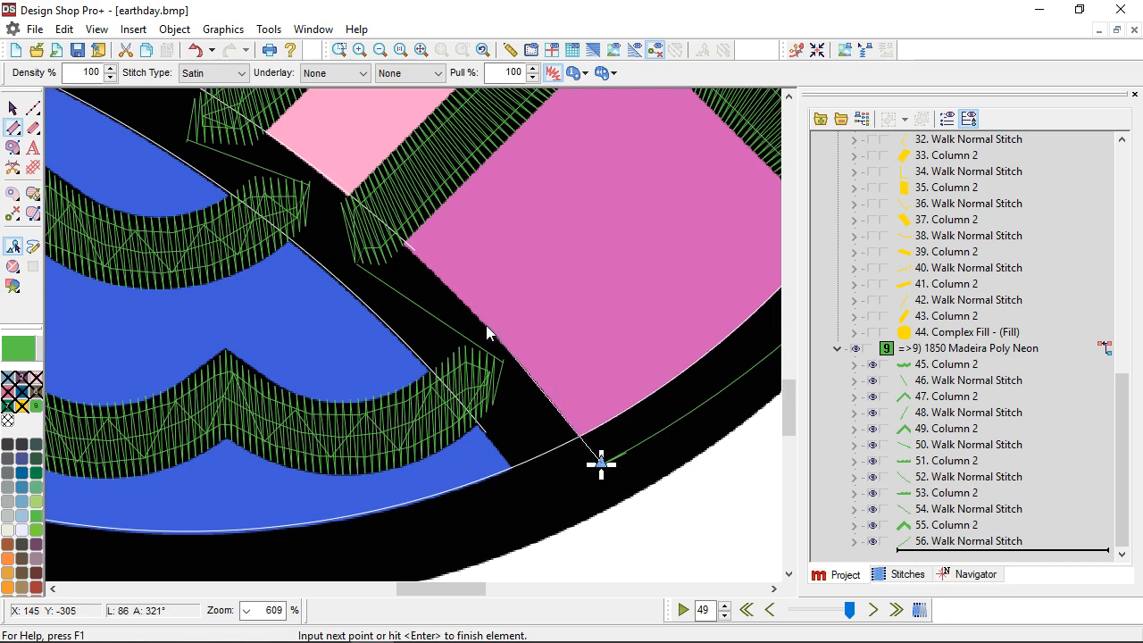
click(459, 298)
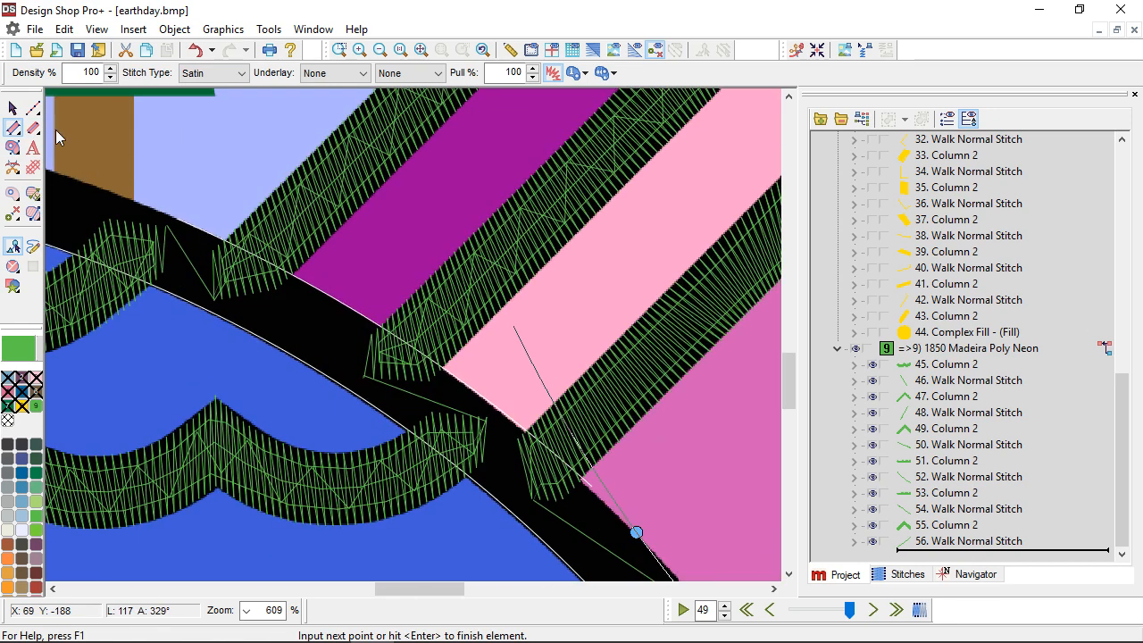
click(260, 254)
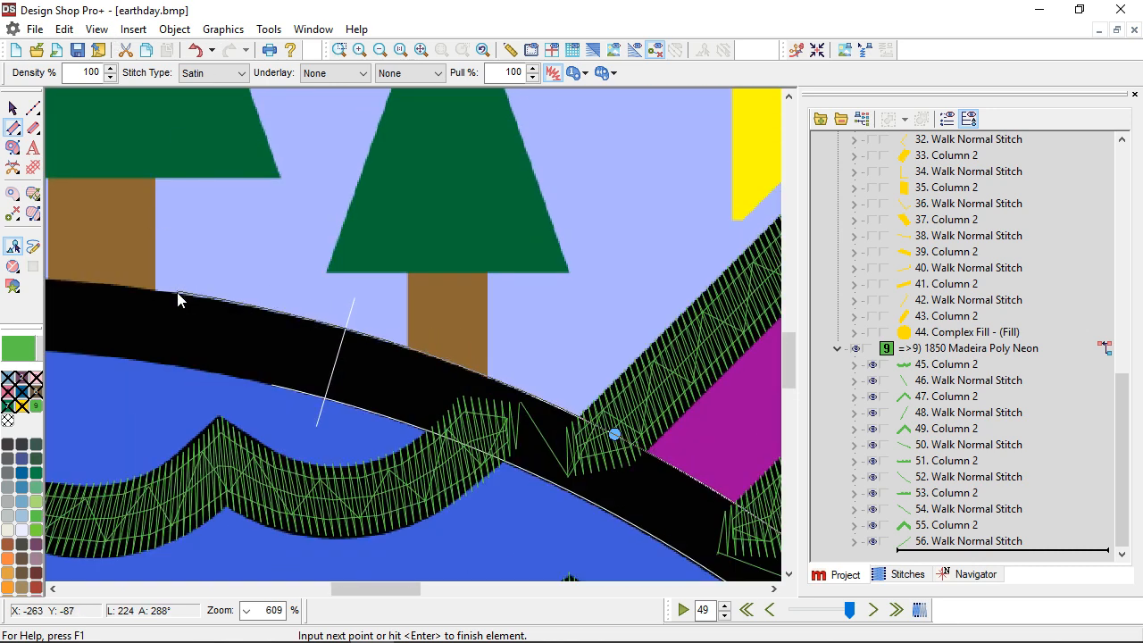
click(177, 292)
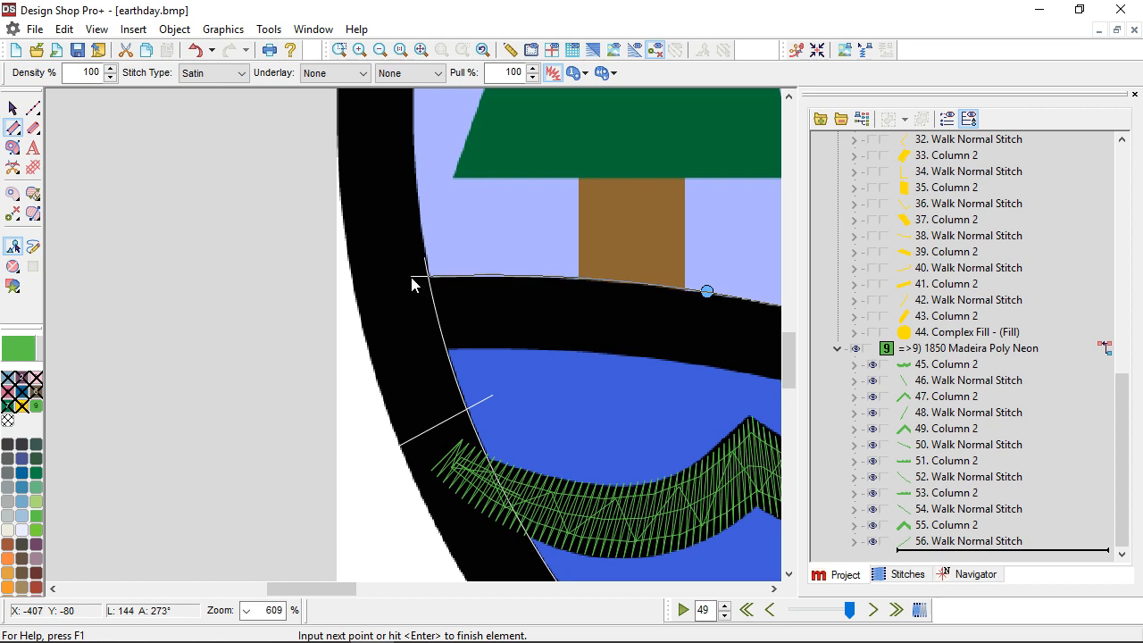
click(411, 279)
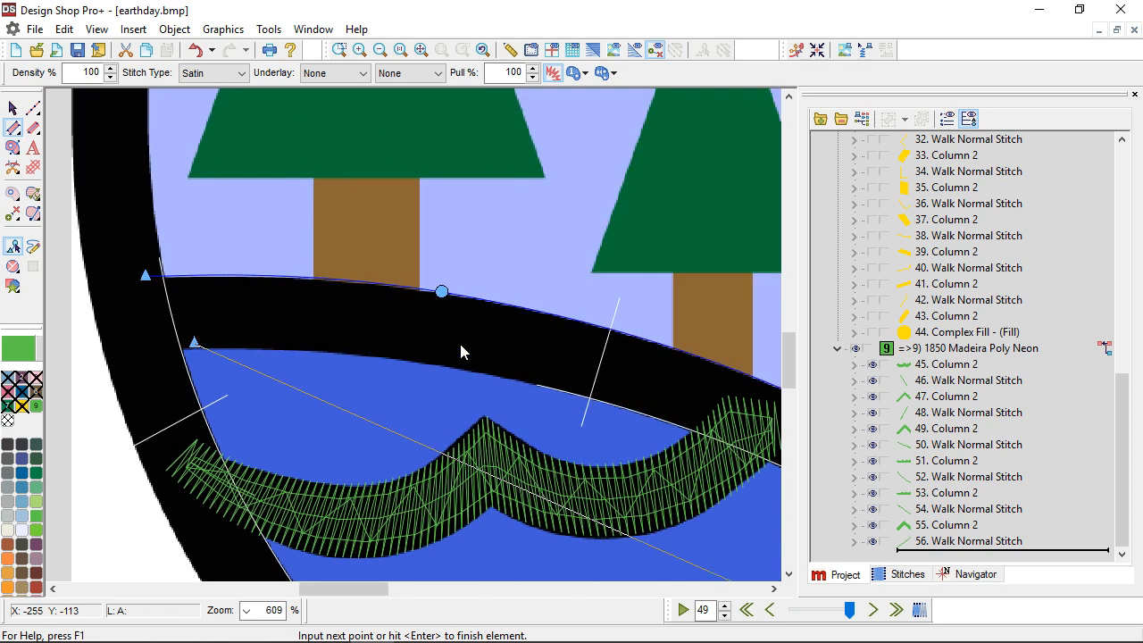
Trace the hill band's lower edge from the lower right border ring to its left side and complete the satin column
click(459, 343)
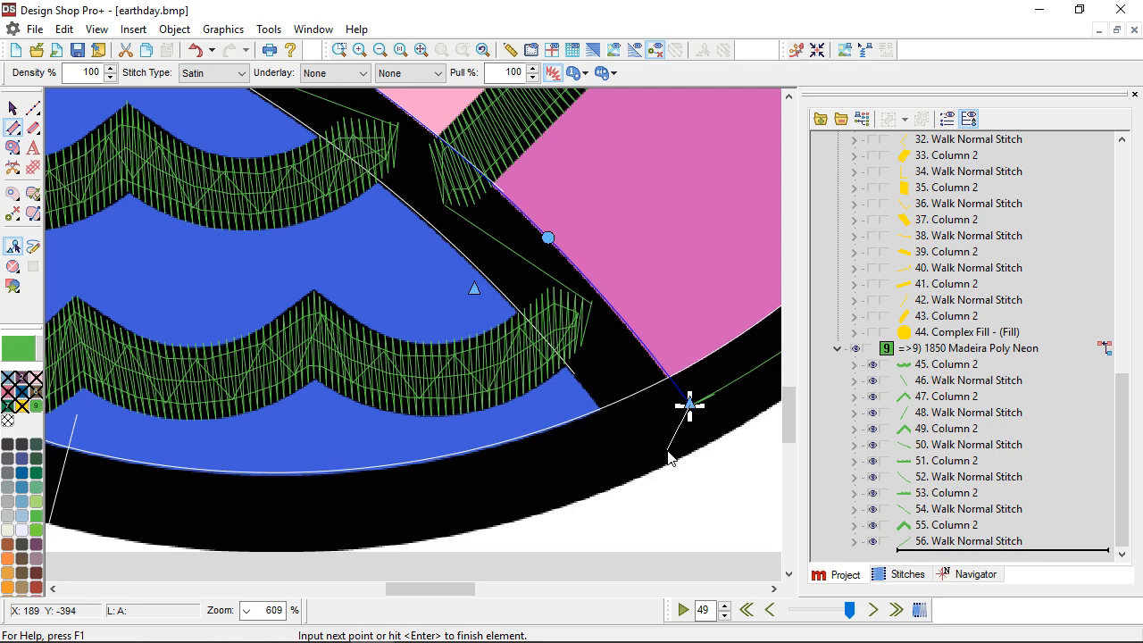
click(671, 446)
click(617, 428)
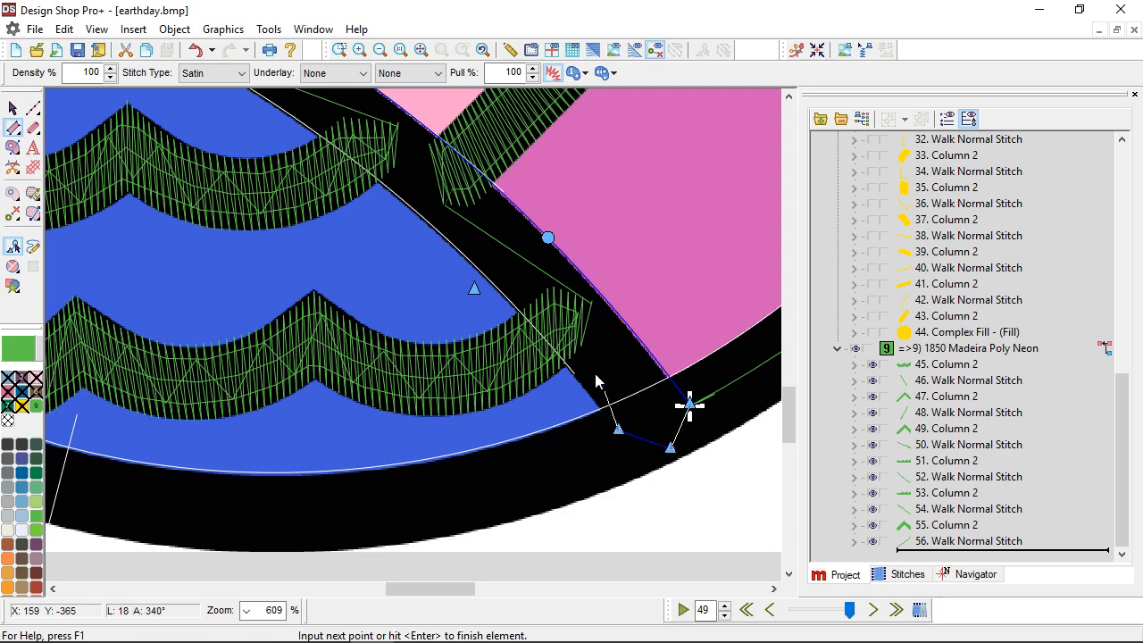
right_click(463, 258)
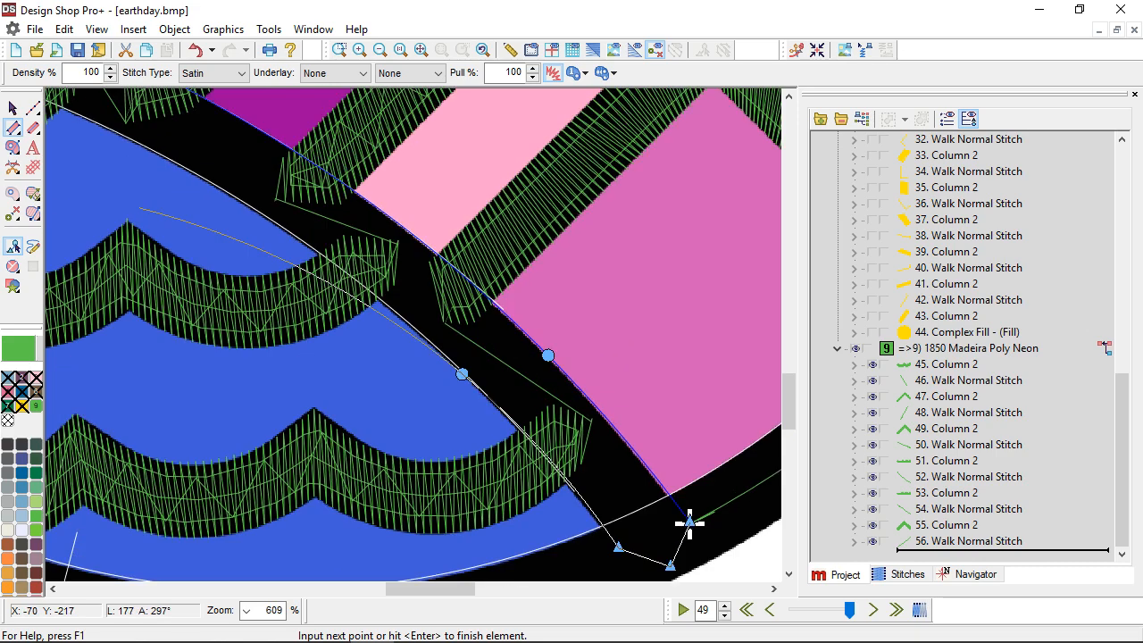
right_click(343, 291)
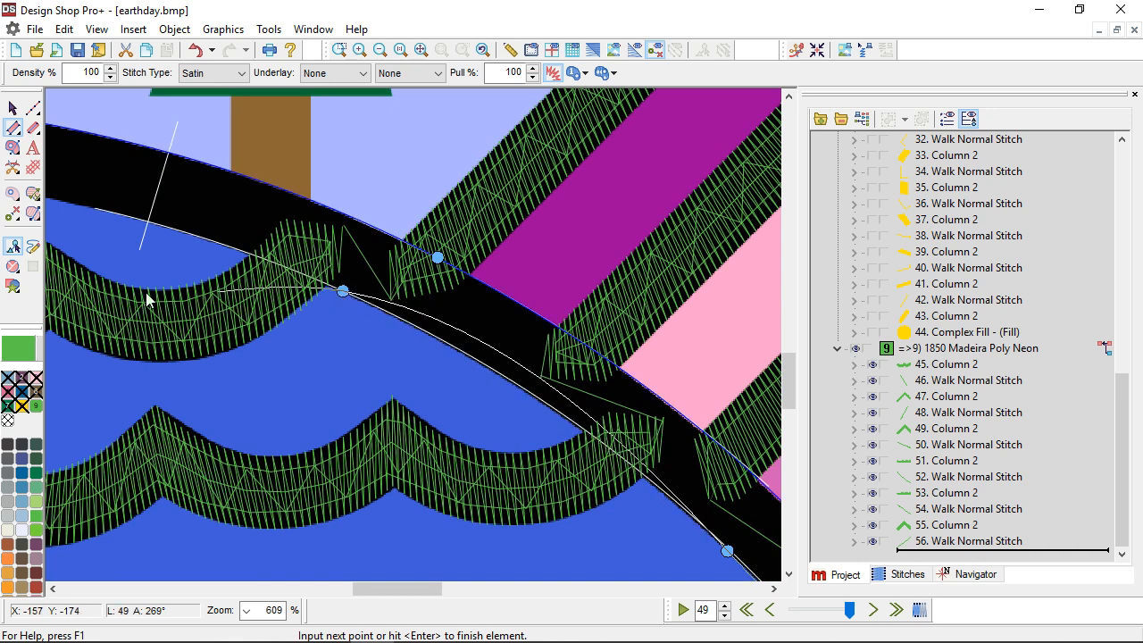
right_click(422, 187)
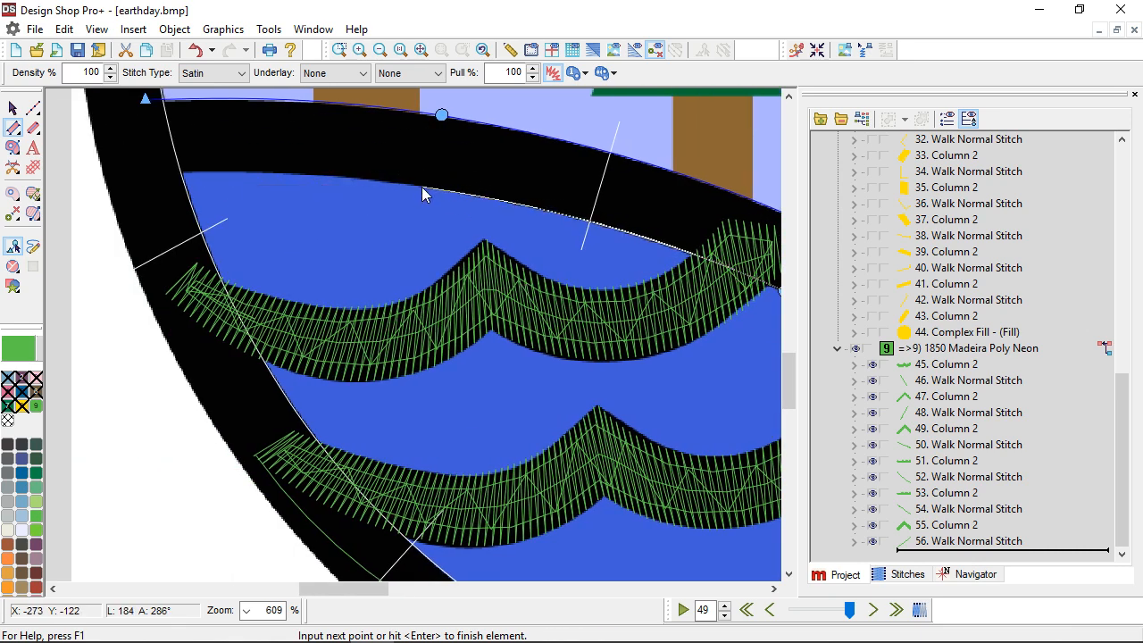
click(134, 174)
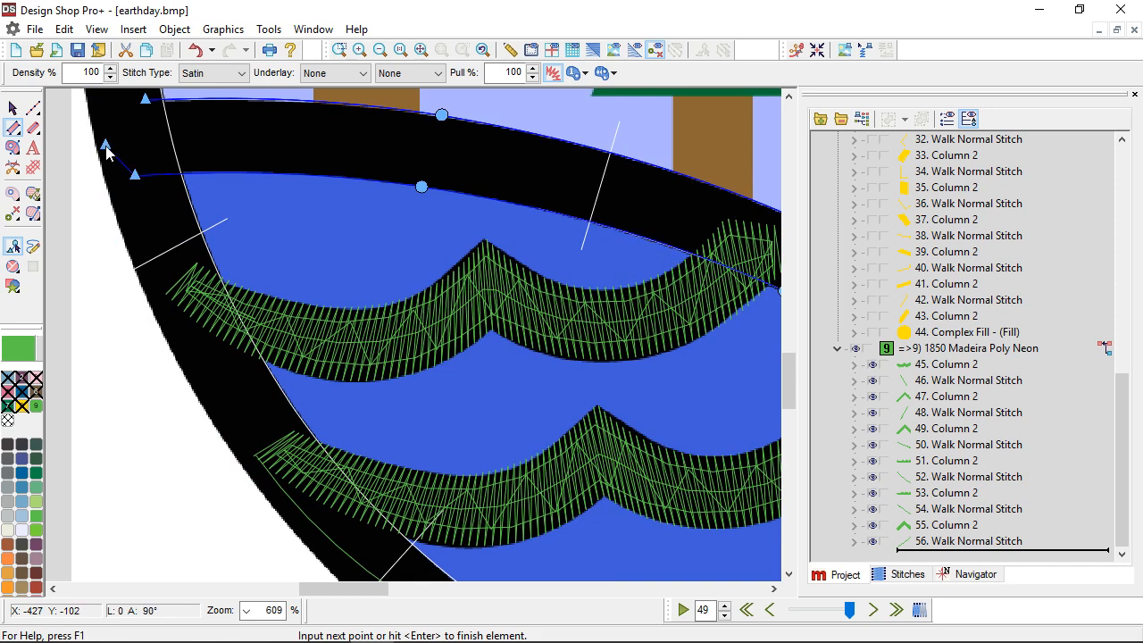
key(Return)
Add a stitch direction line across the middle of the hill band column, between the small tree trunk and the mountains, and deselect the column
scroll(611, 255, down, 1)
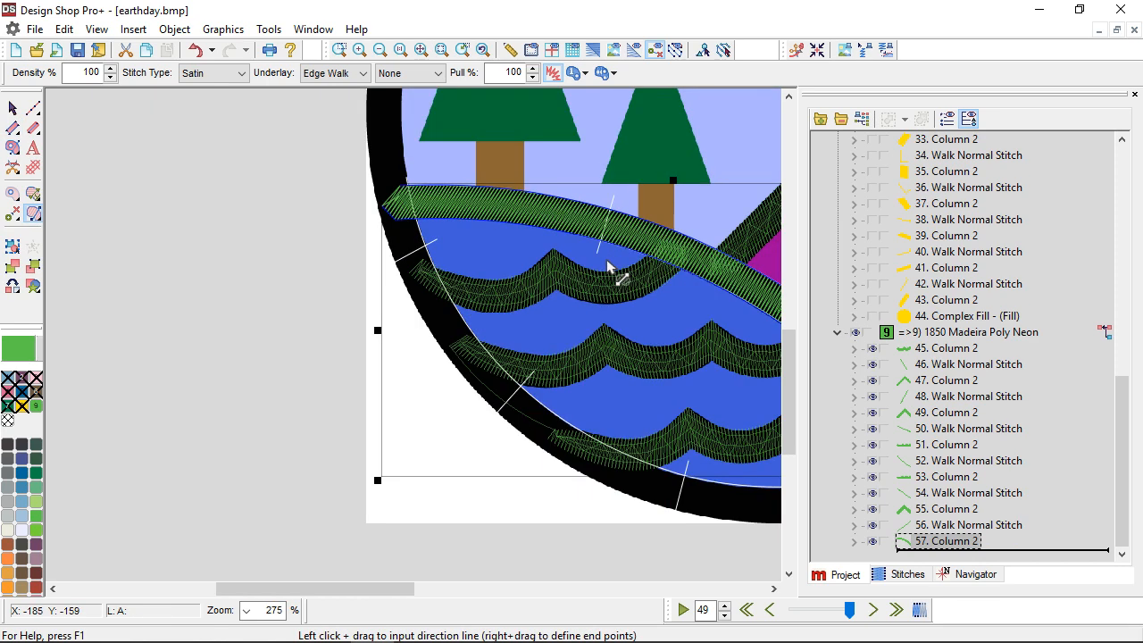
key(Right)
drag(516, 203, 511, 290)
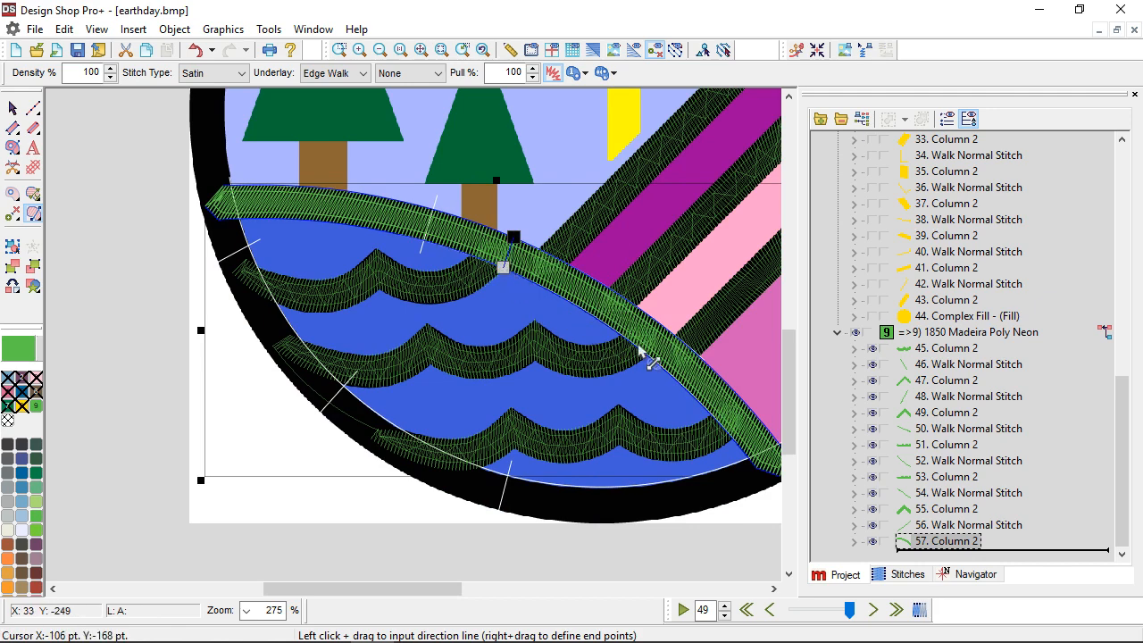
scroll(652, 357, down, 4)
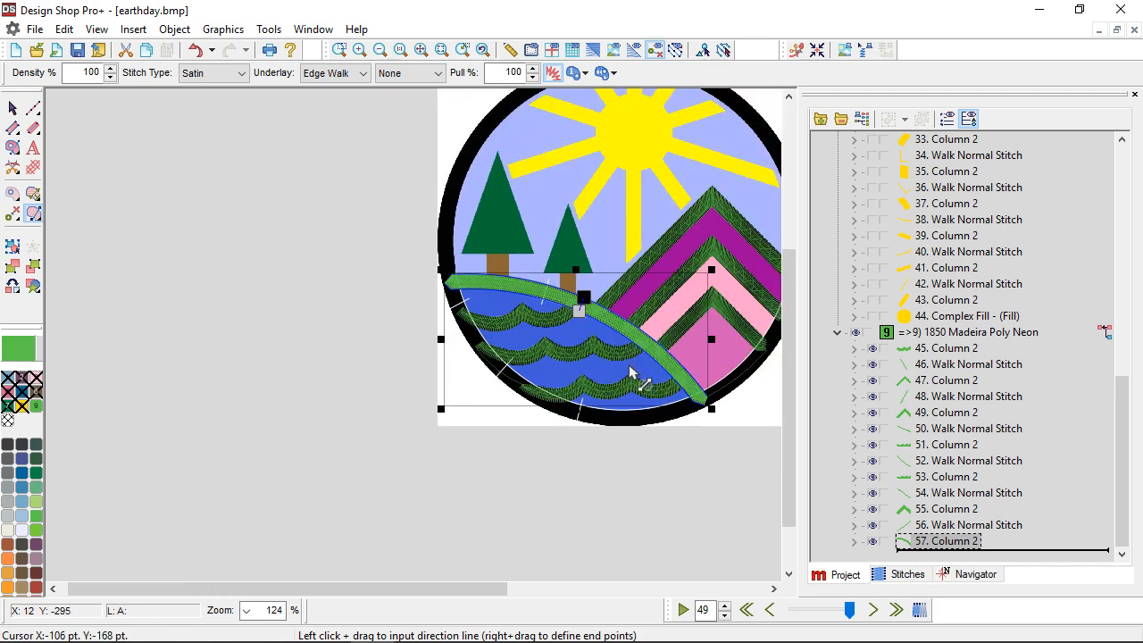
click(13, 107)
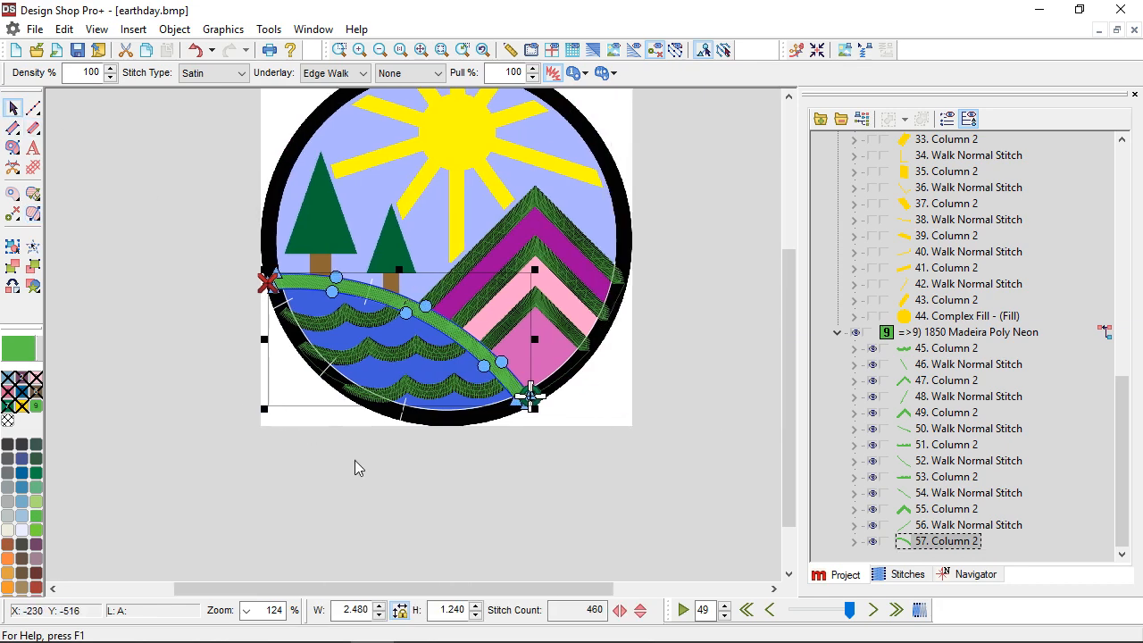
click(464, 508)
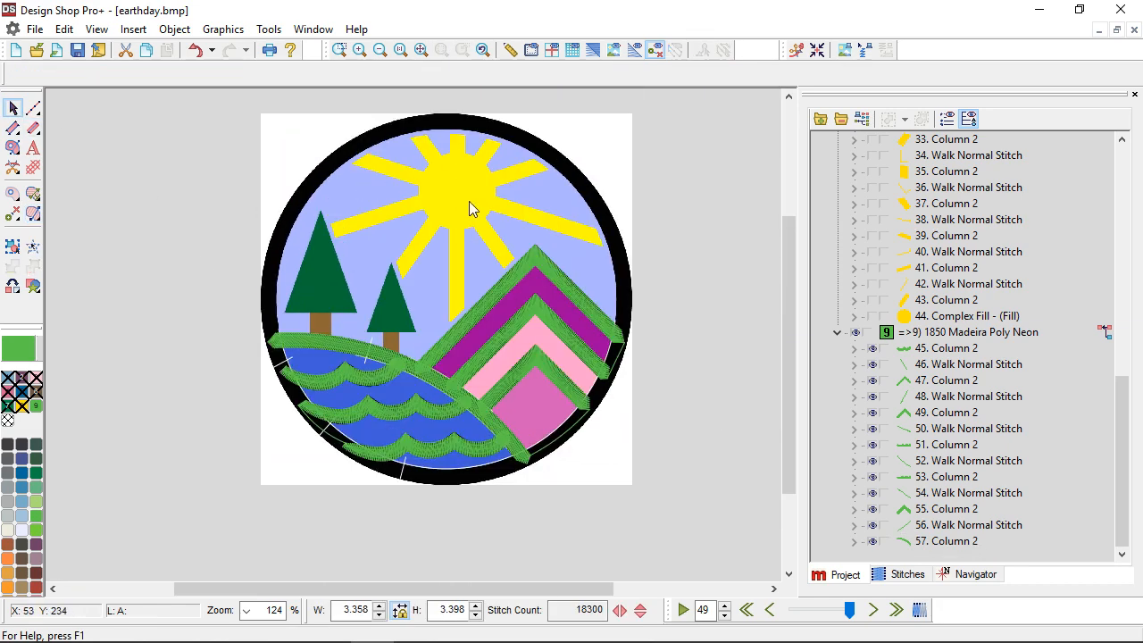
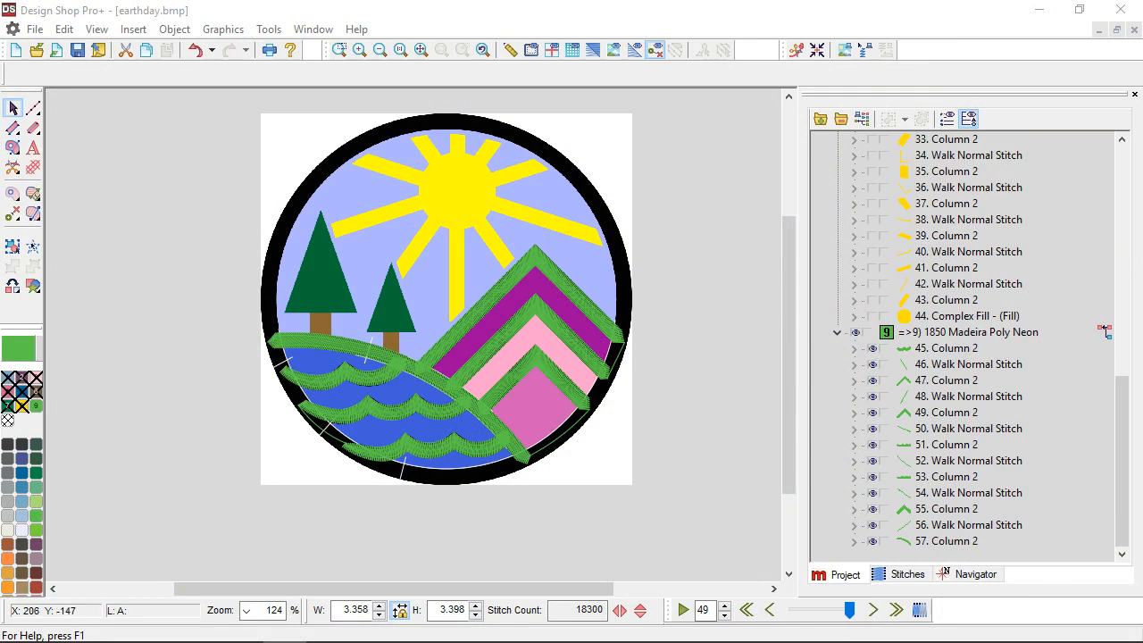
Draw a satin Single Line Center circle along the border ring's outer edge, starting and ending at the hill band's left end
click(33, 128)
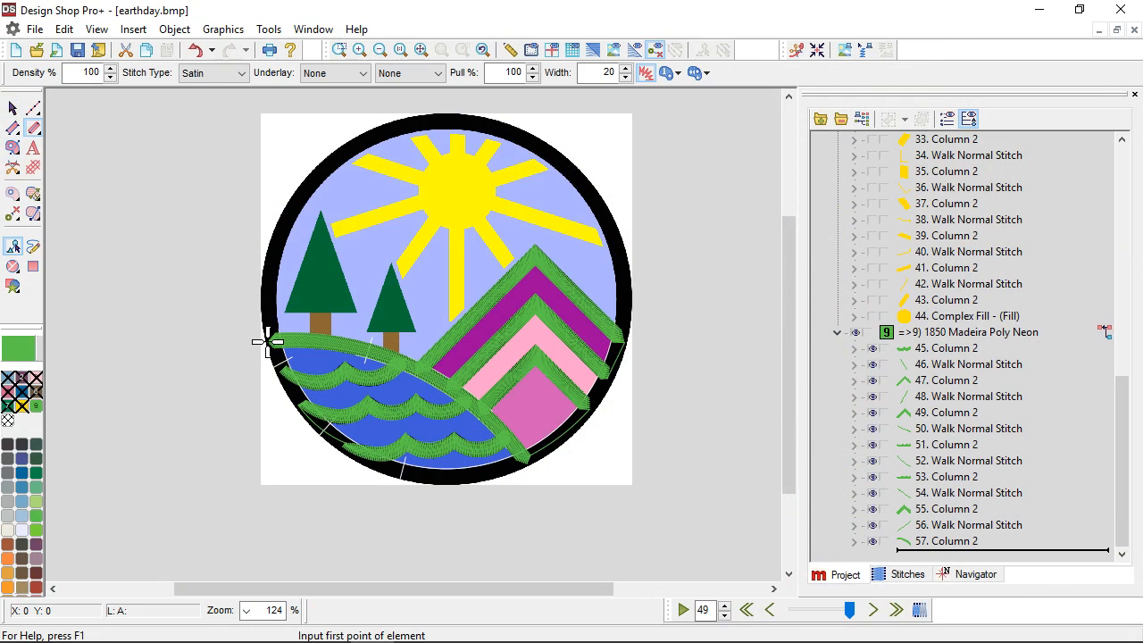
click(33, 129)
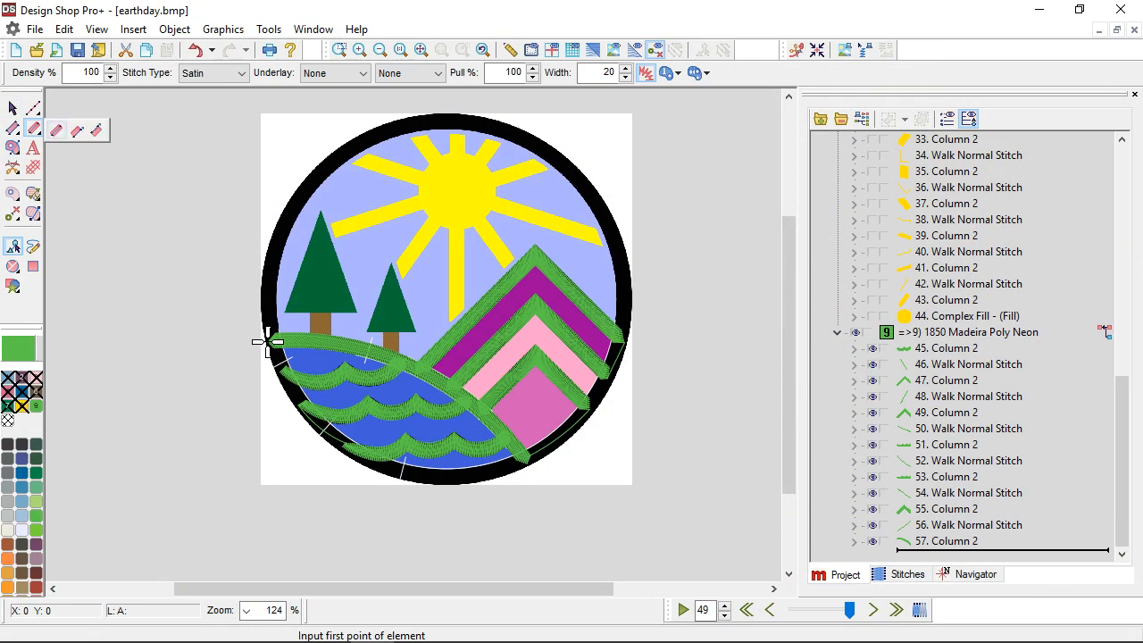
click(56, 130)
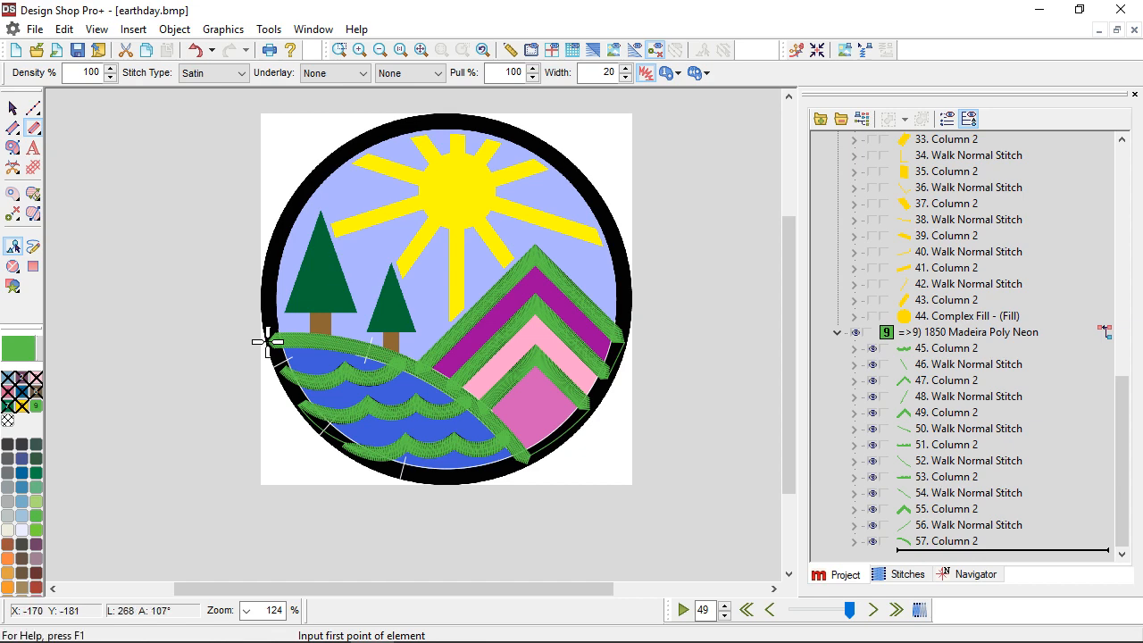
scroll(382, 441, up, 1)
scroll(401, 440, up, 2)
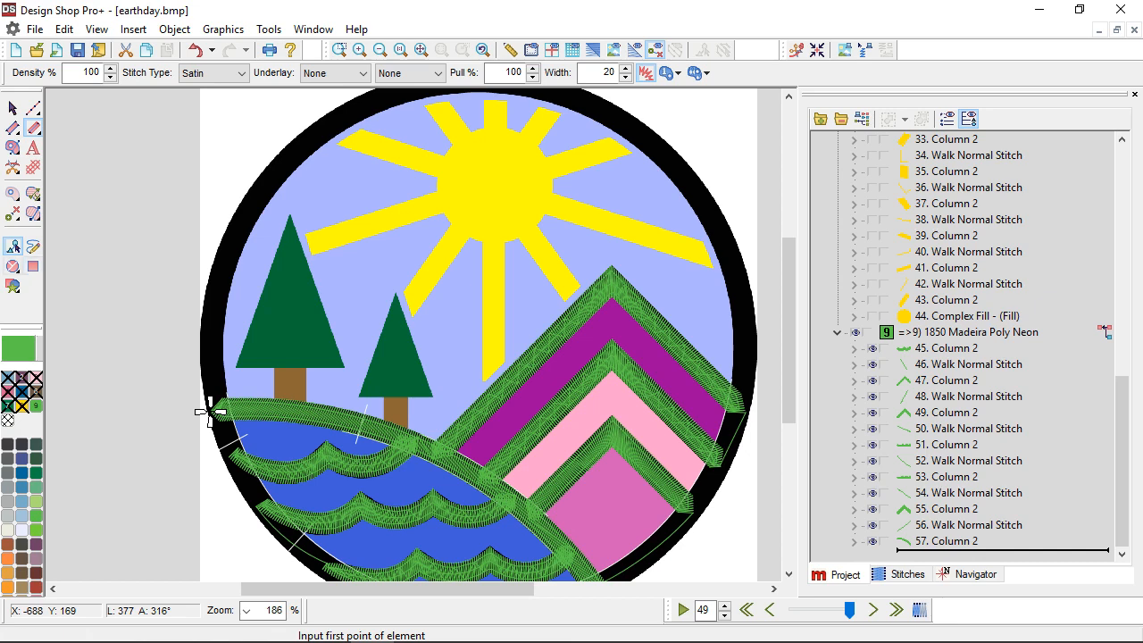
click(12, 266)
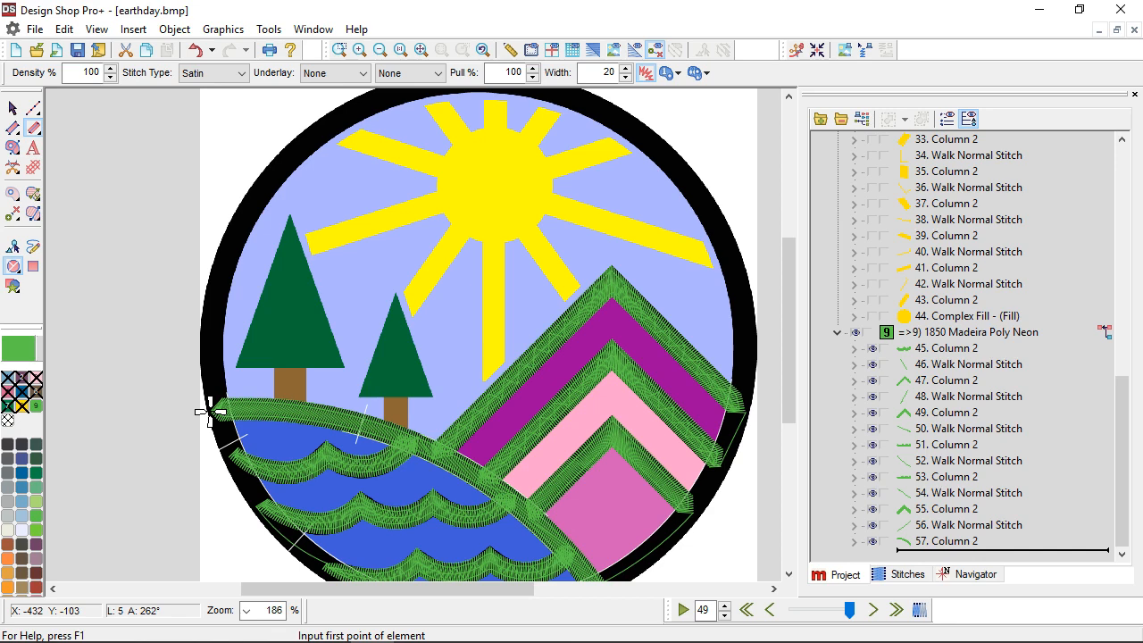
click(212, 411)
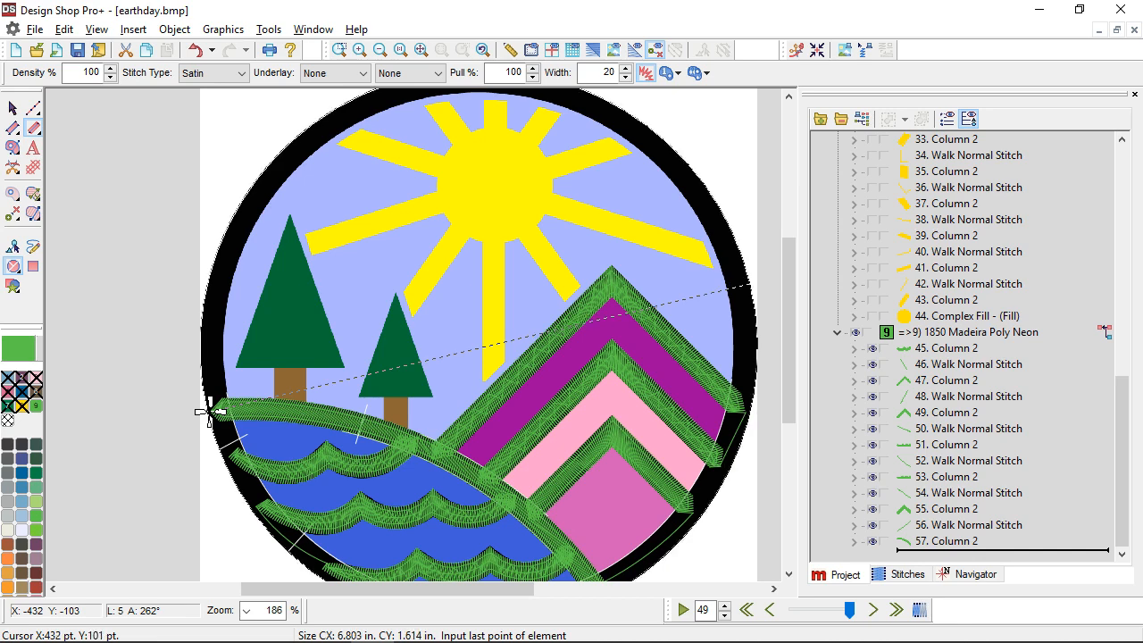
click(212, 412)
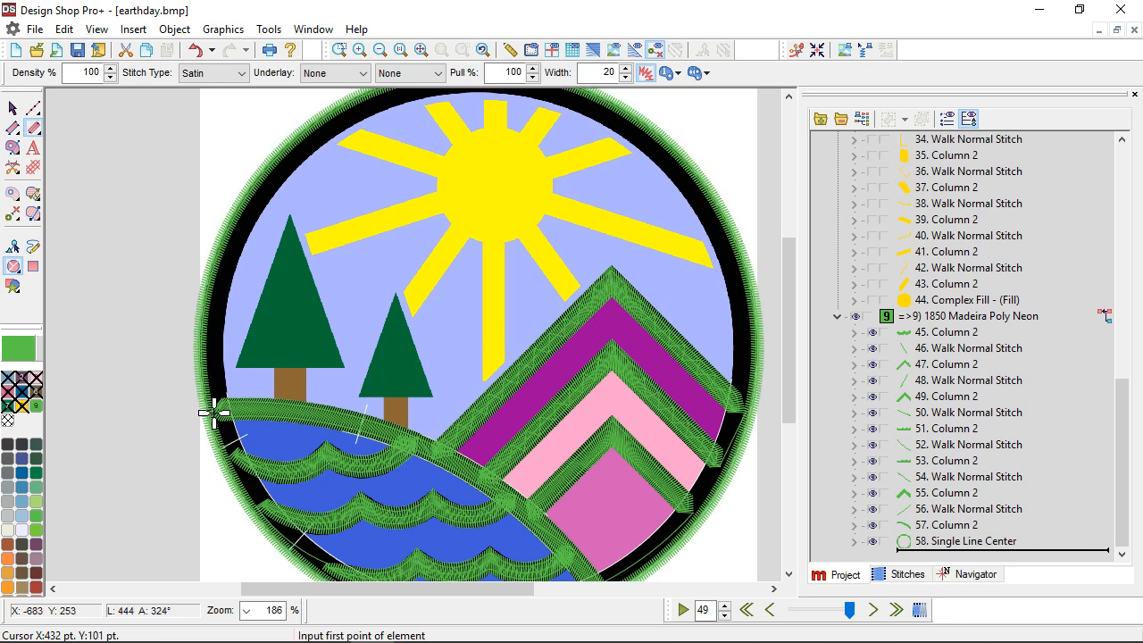
key(Escape)
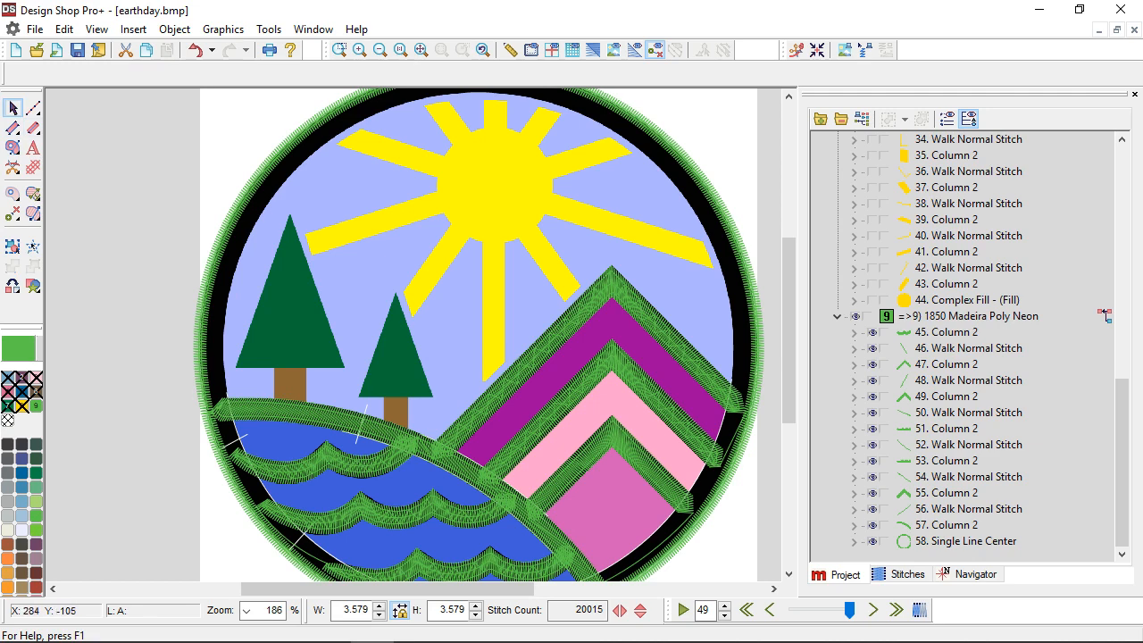
Select the border circle and adjust its two width handles to widen the satin stitching to 38 pt
scroll(573, 457, up, 1)
scroll(311, 473, left, 2)
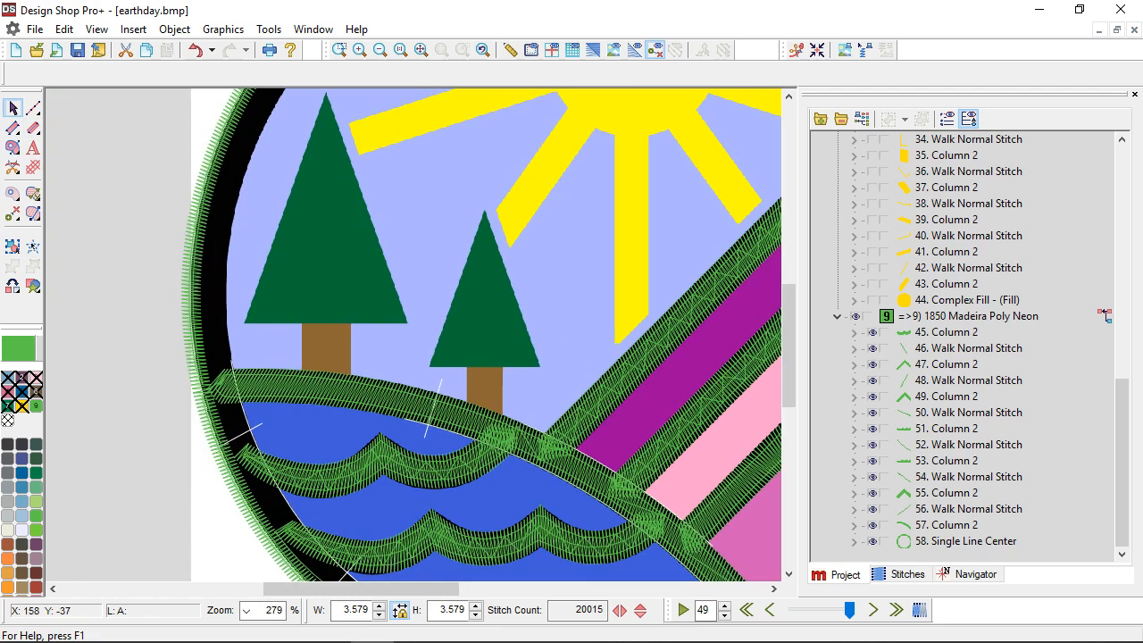
click(969, 541)
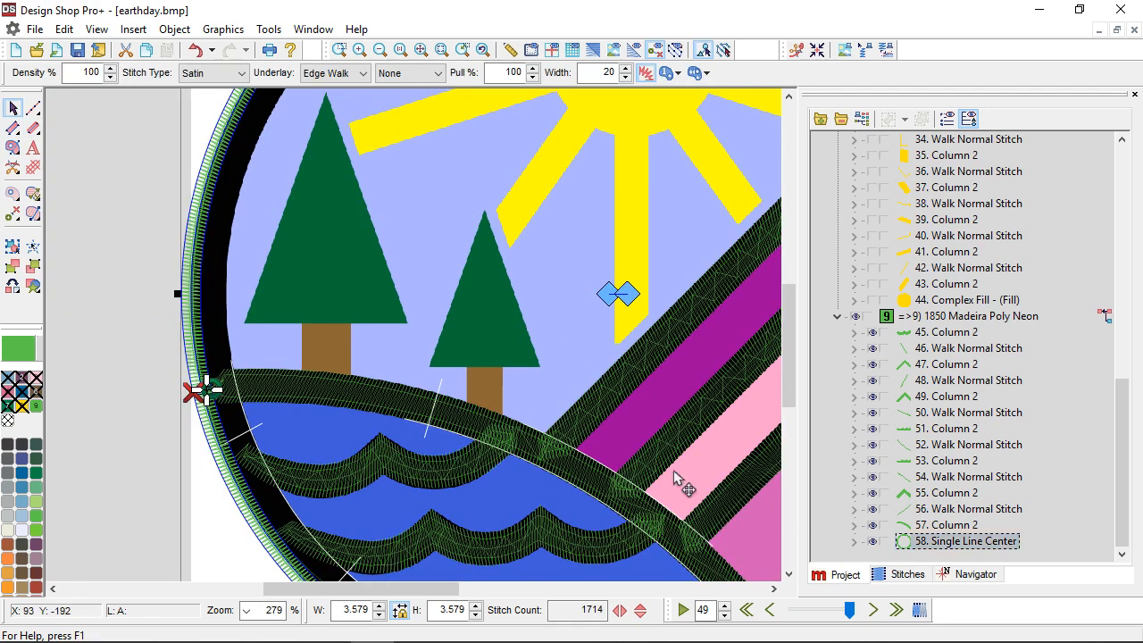
drag(616, 294, 224, 313)
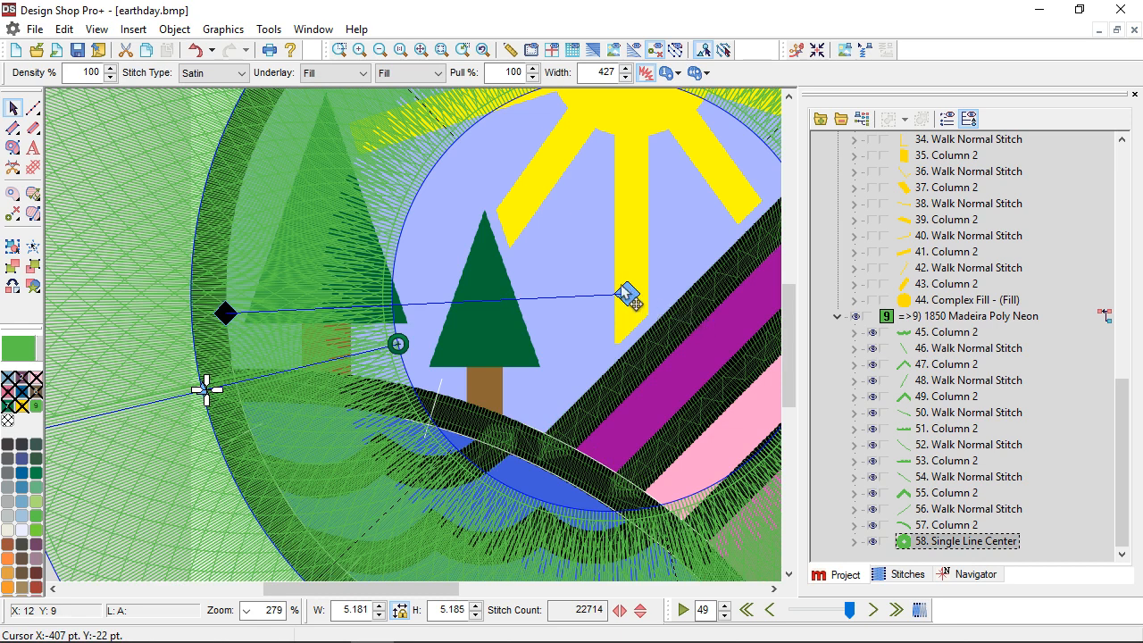
mouse_move(628, 298)
mouse_down()
mouse_move(345, 324)
mouse_move(192, 319)
mouse_up()
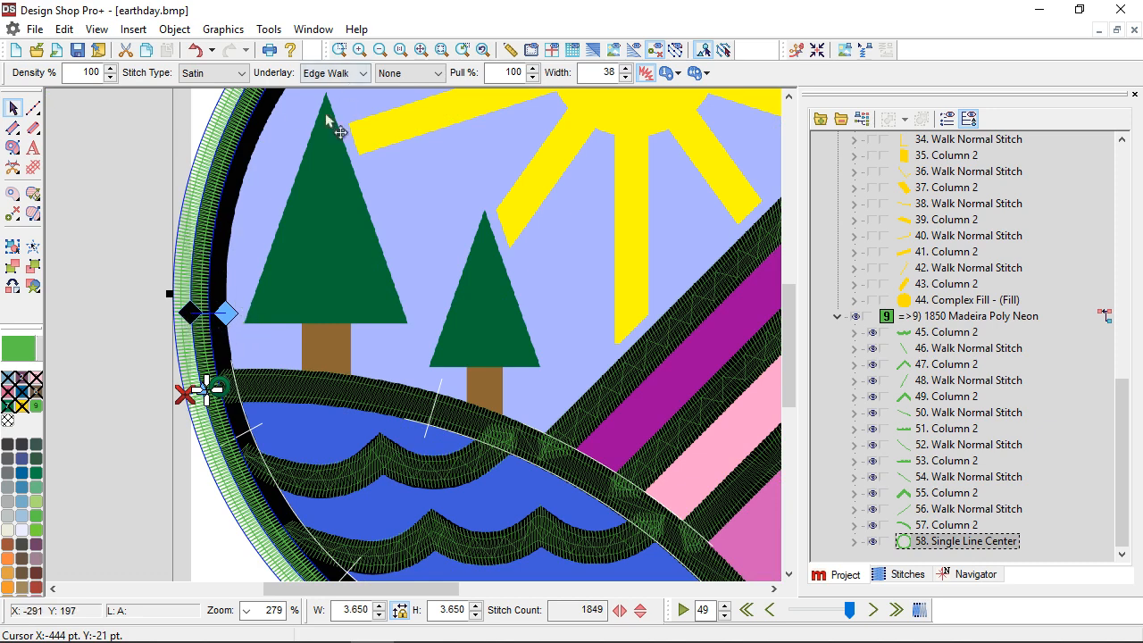
Change the border circle's single line alignment to Left so the satin stitching falls inside the traced outer edge
right_click(246, 229)
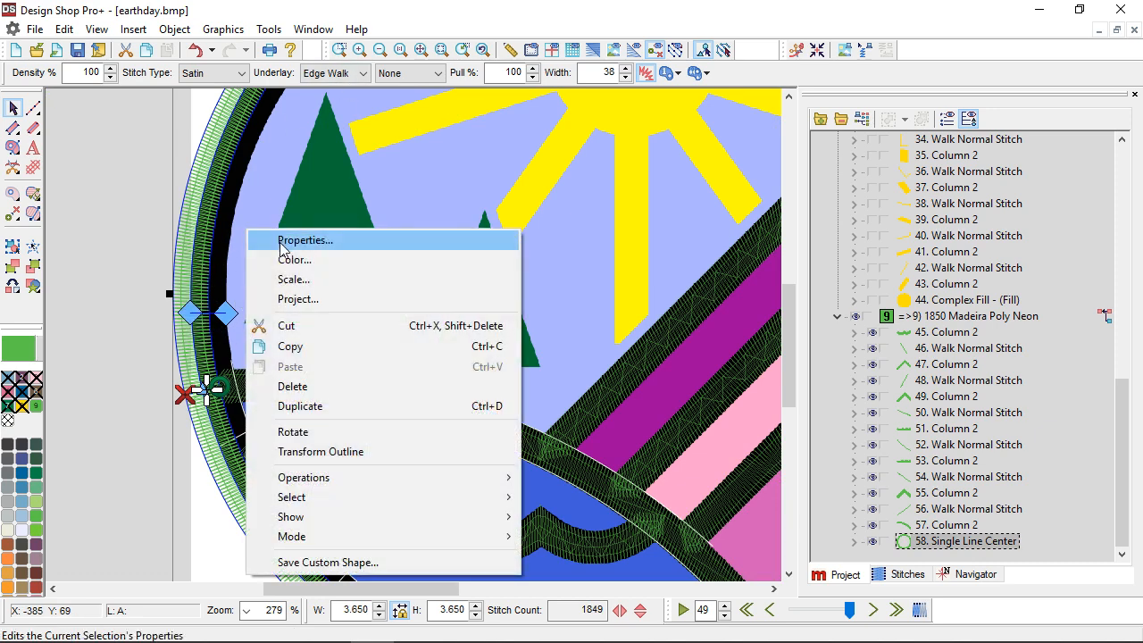
click(290, 239)
click(651, 175)
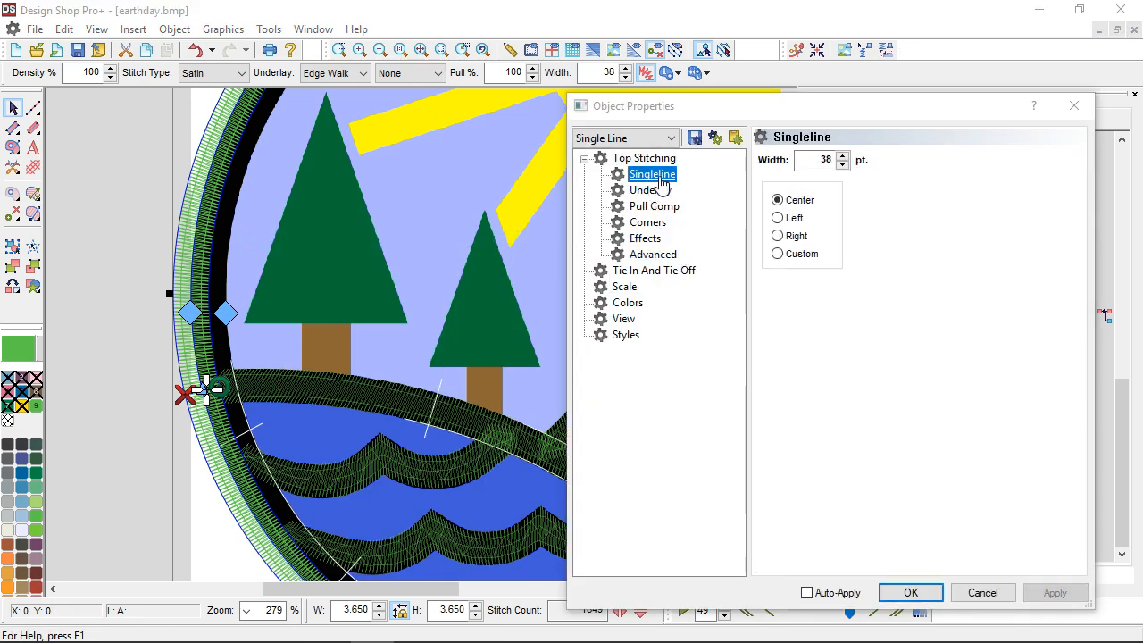
click(782, 219)
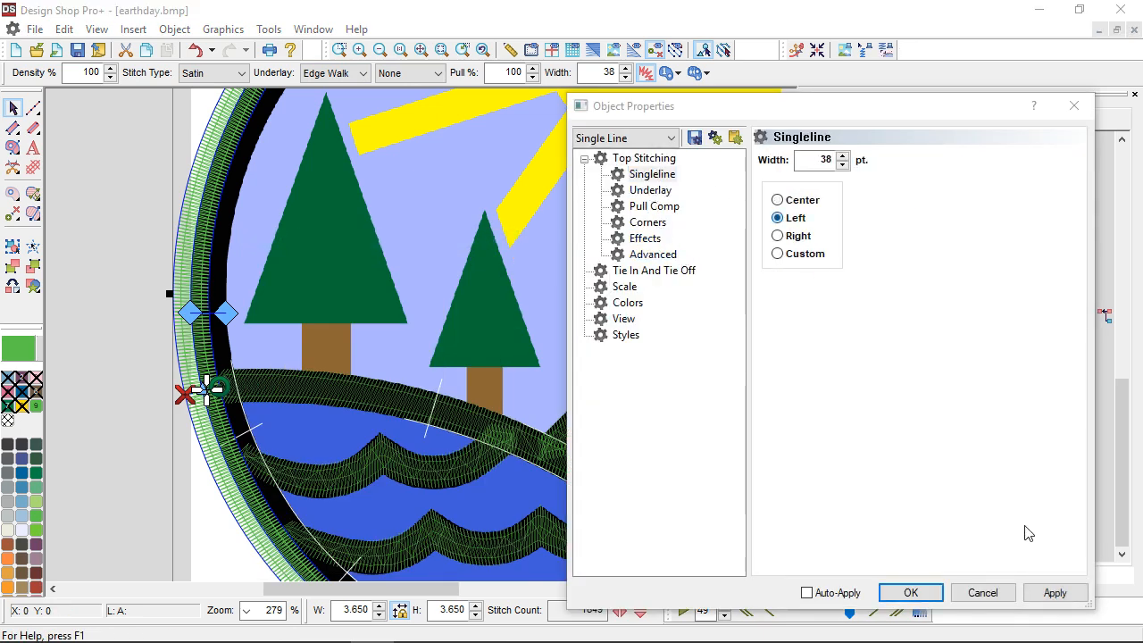
click(1048, 594)
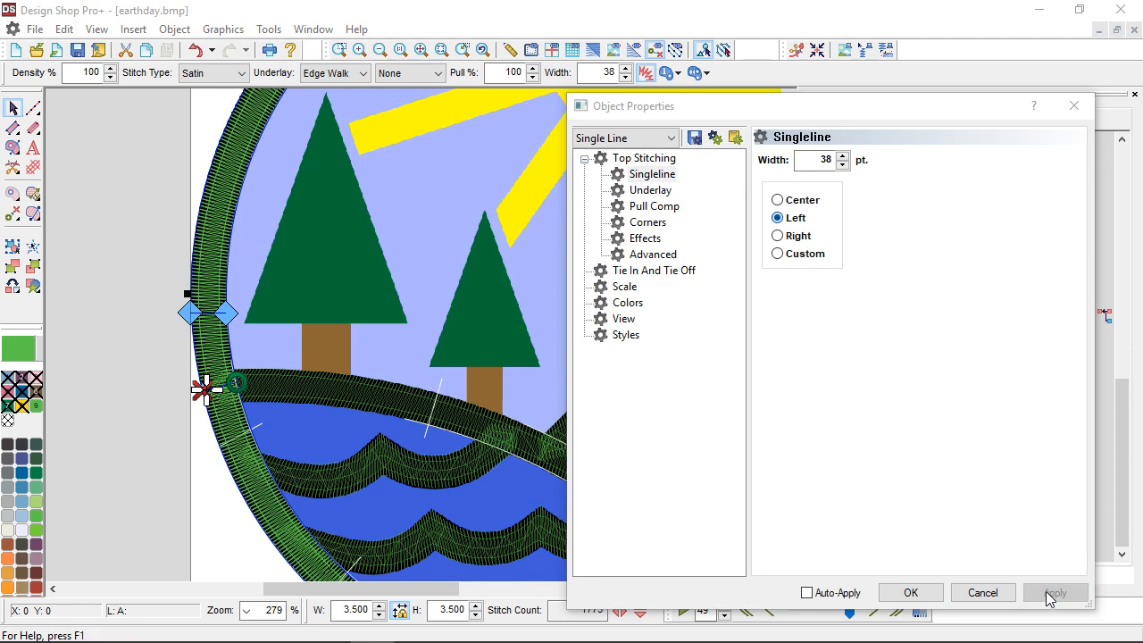
click(902, 594)
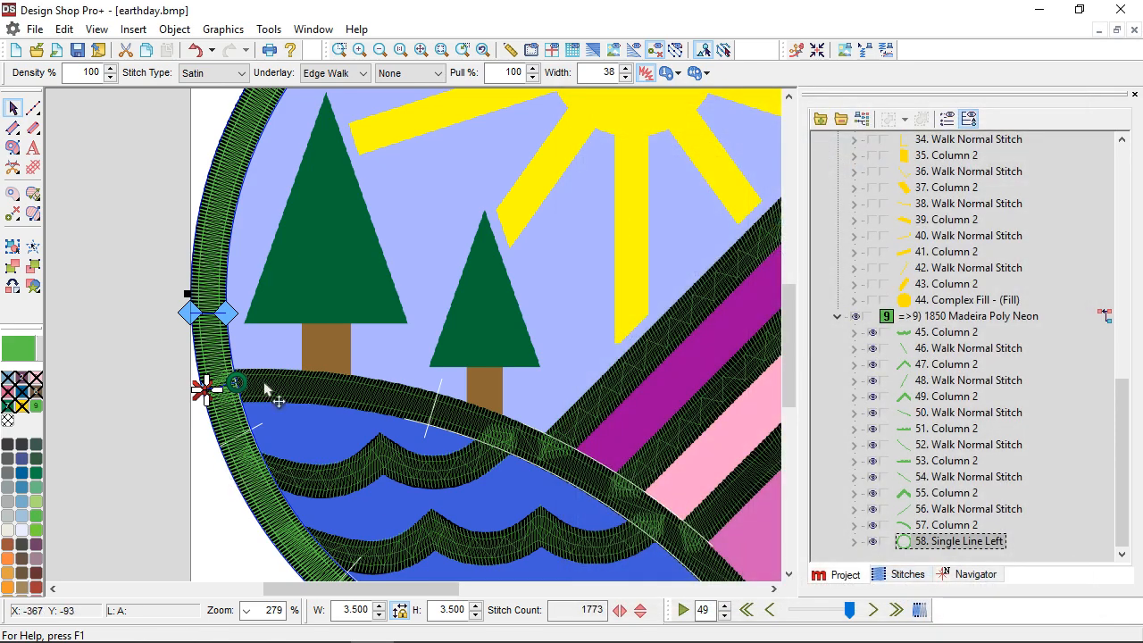
Recolor the whole group of green outline elements to Madeira Poly Neon thread 1800 Emerald Black
scroll(268, 391, up, 2)
scroll(268, 390, down, 4)
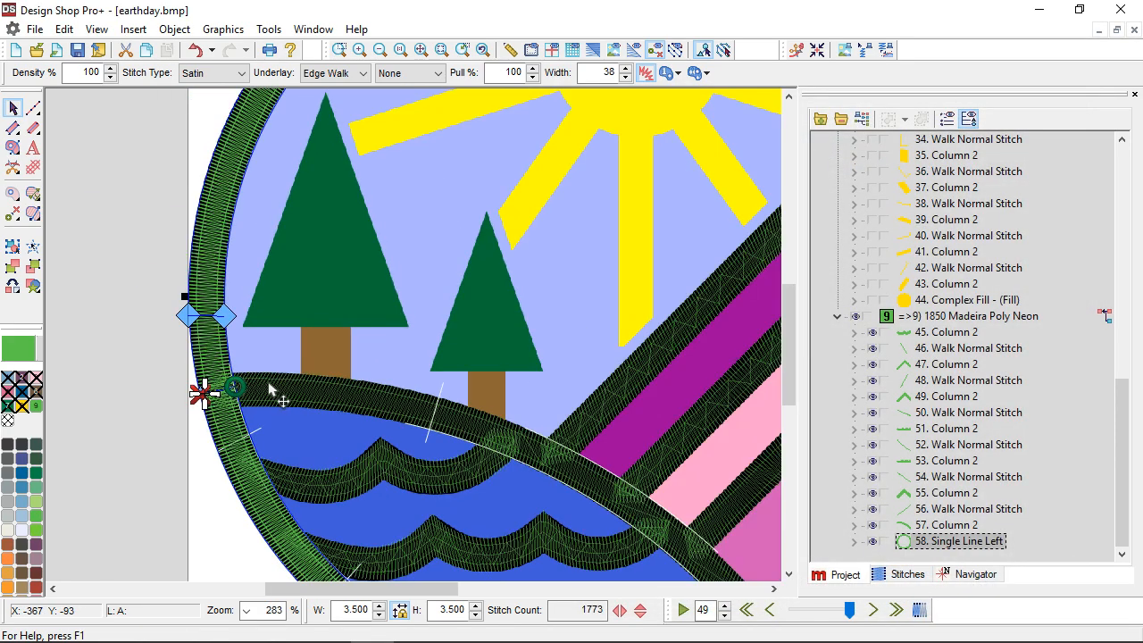
click(925, 314)
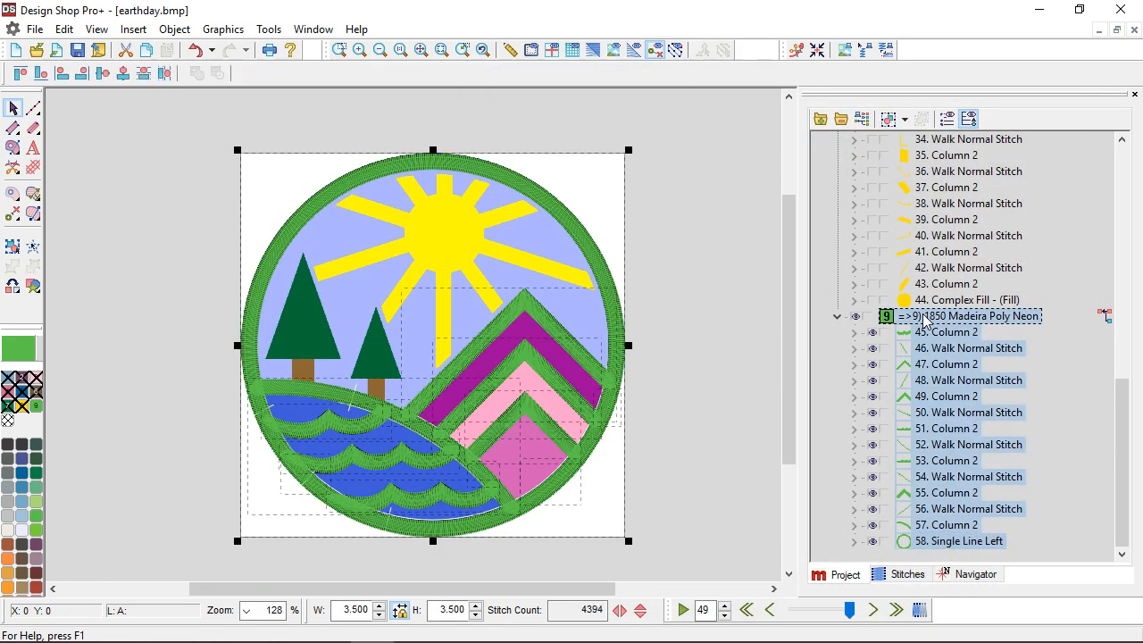
click(9, 448)
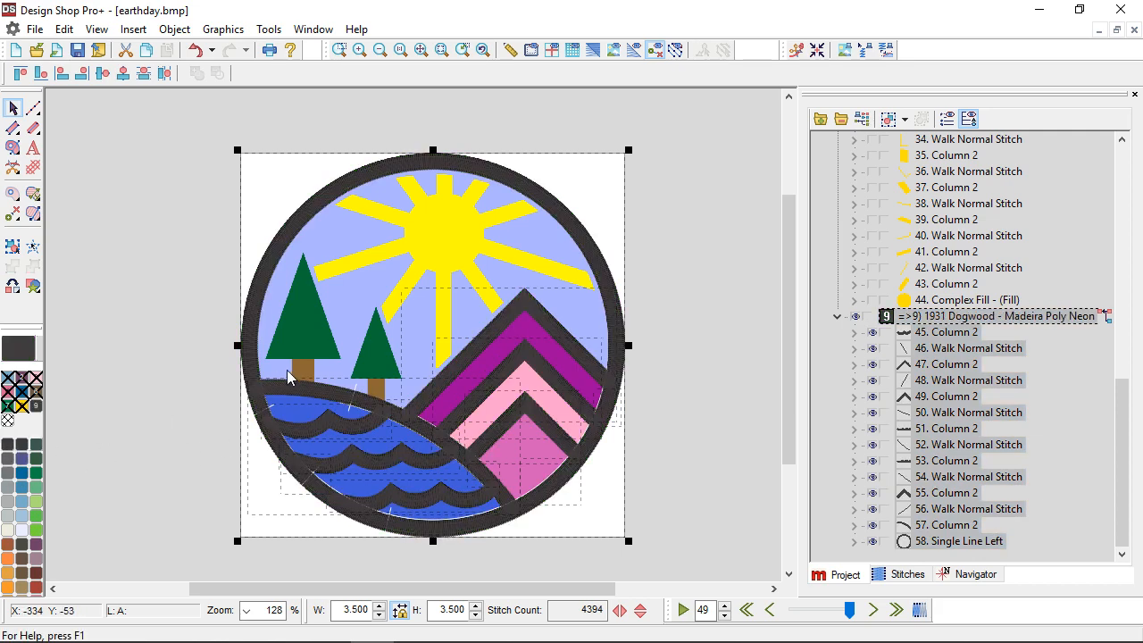
right_click(931, 327)
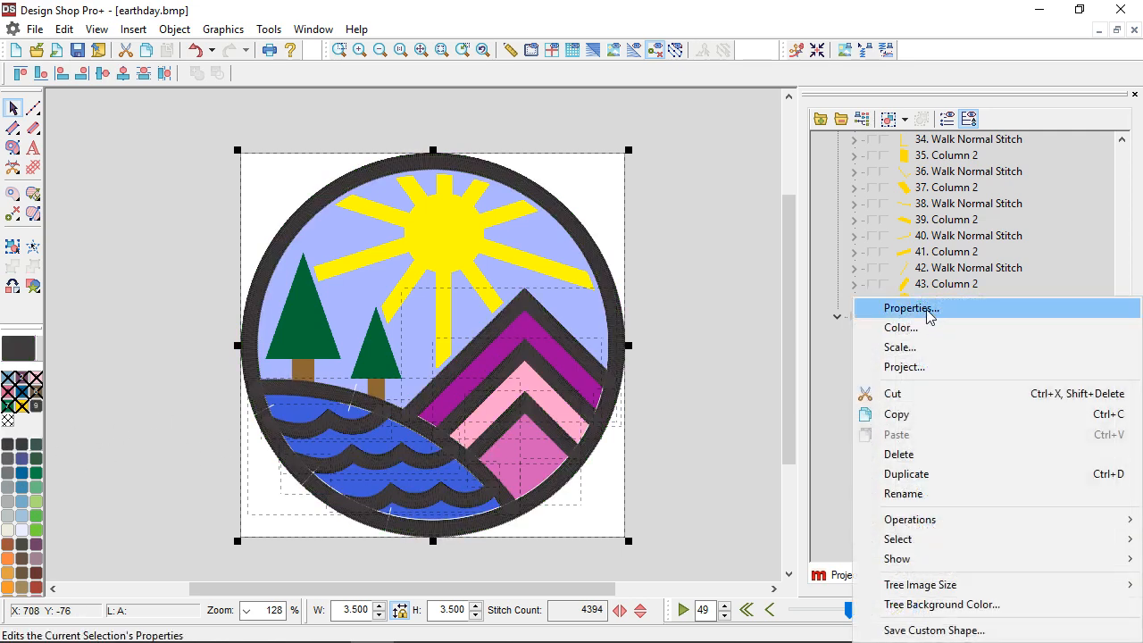
click(920, 329)
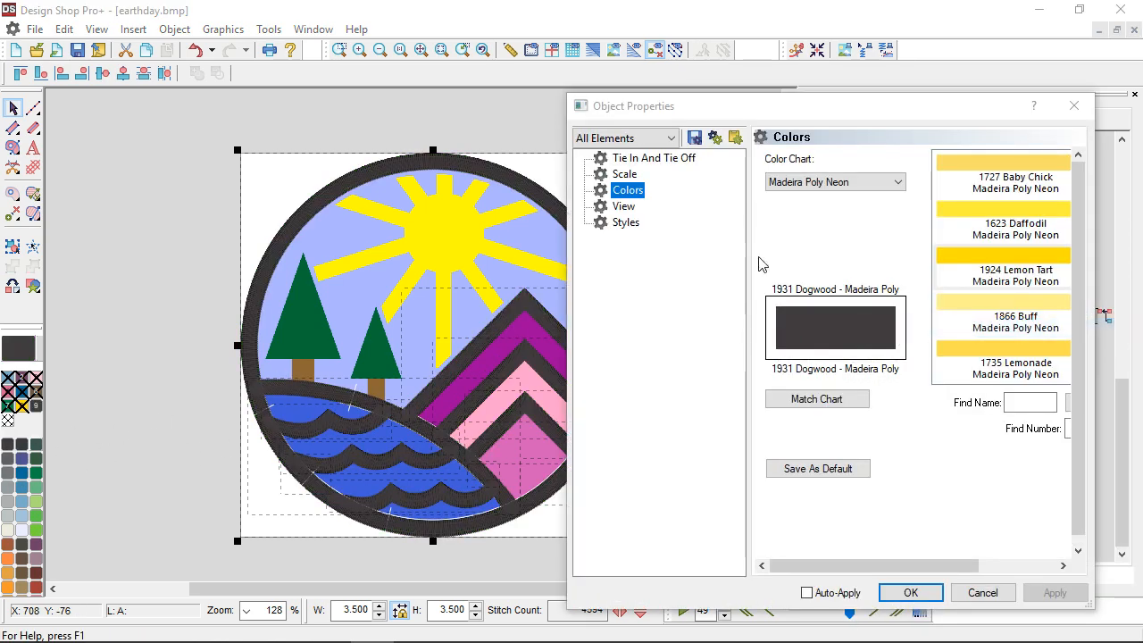
click(1068, 428)
text(1800)
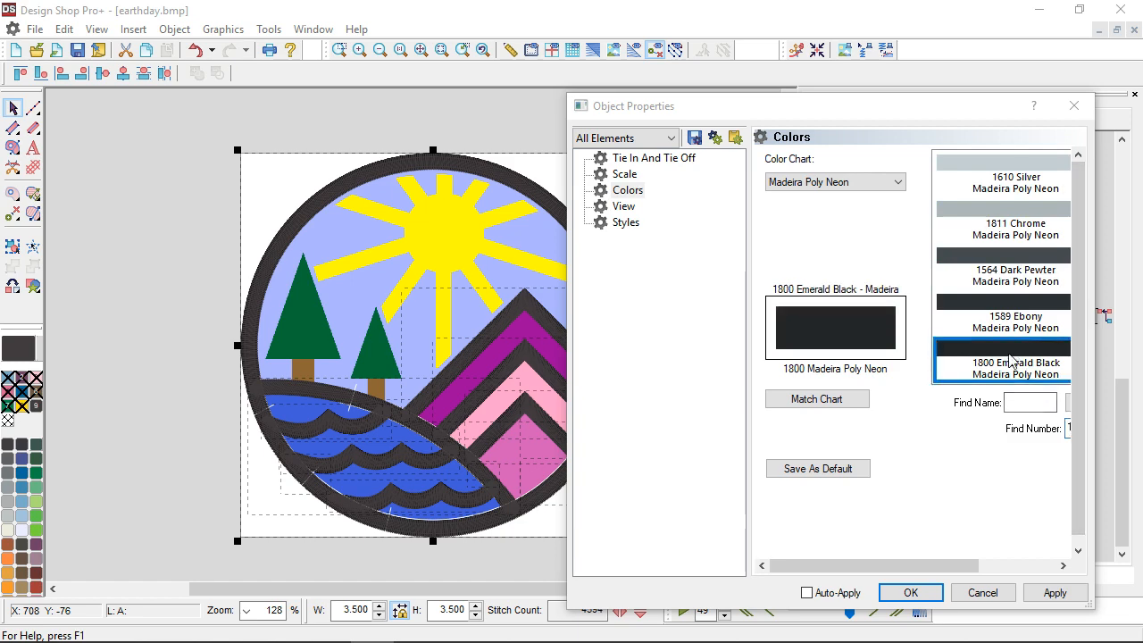
click(1053, 592)
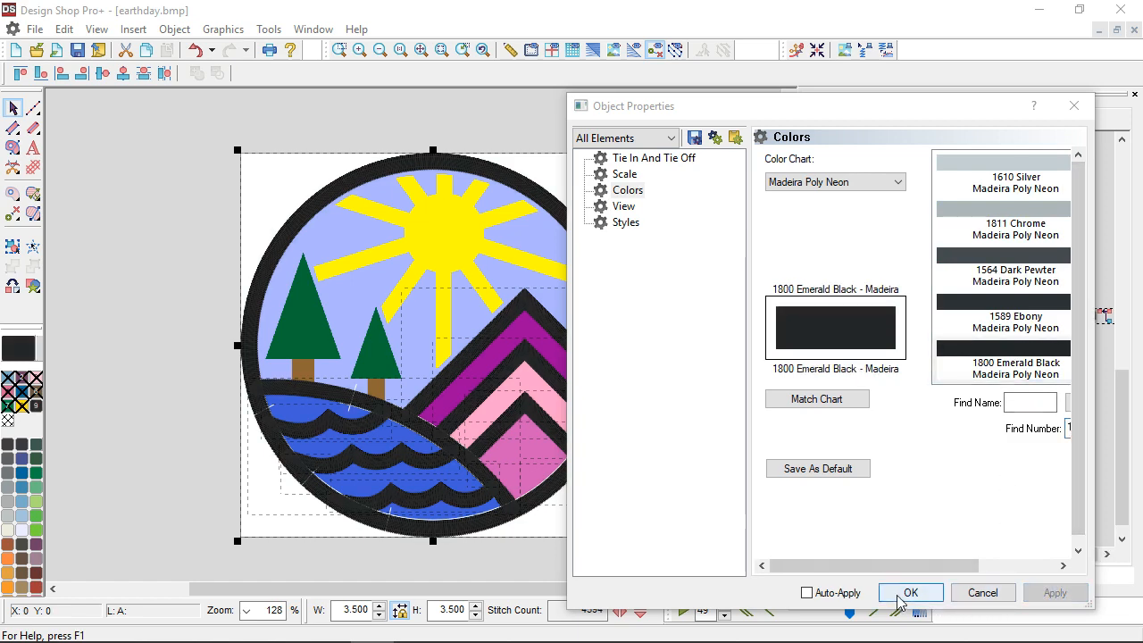
click(908, 593)
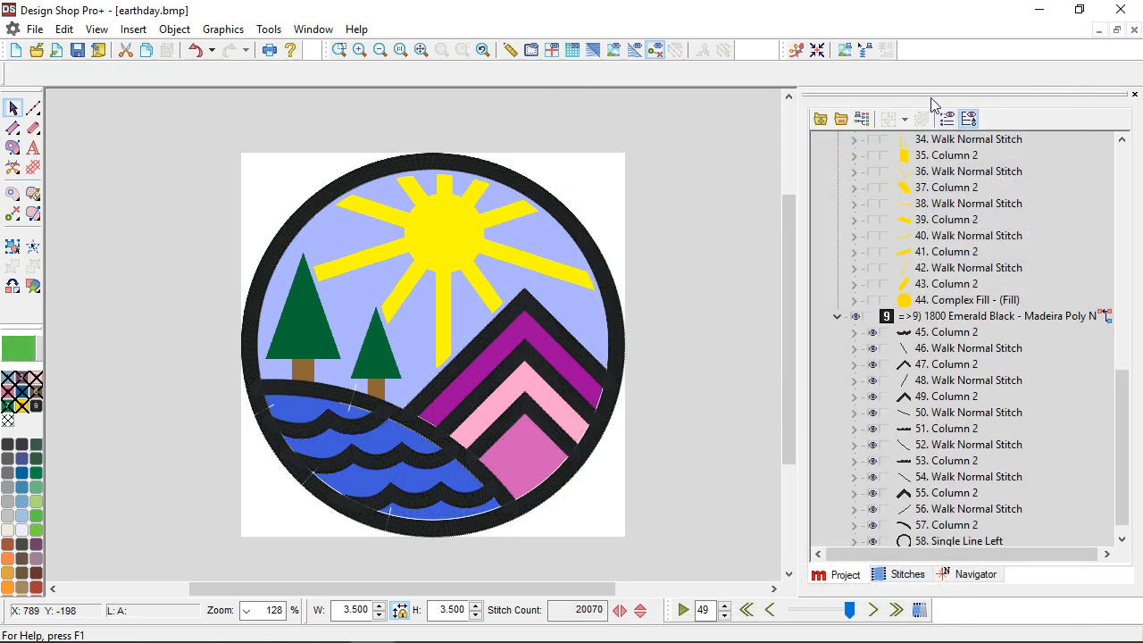
Hide the earthday.bmp artwork and display the complete embroidery design in the 3D stitch view
click(840, 119)
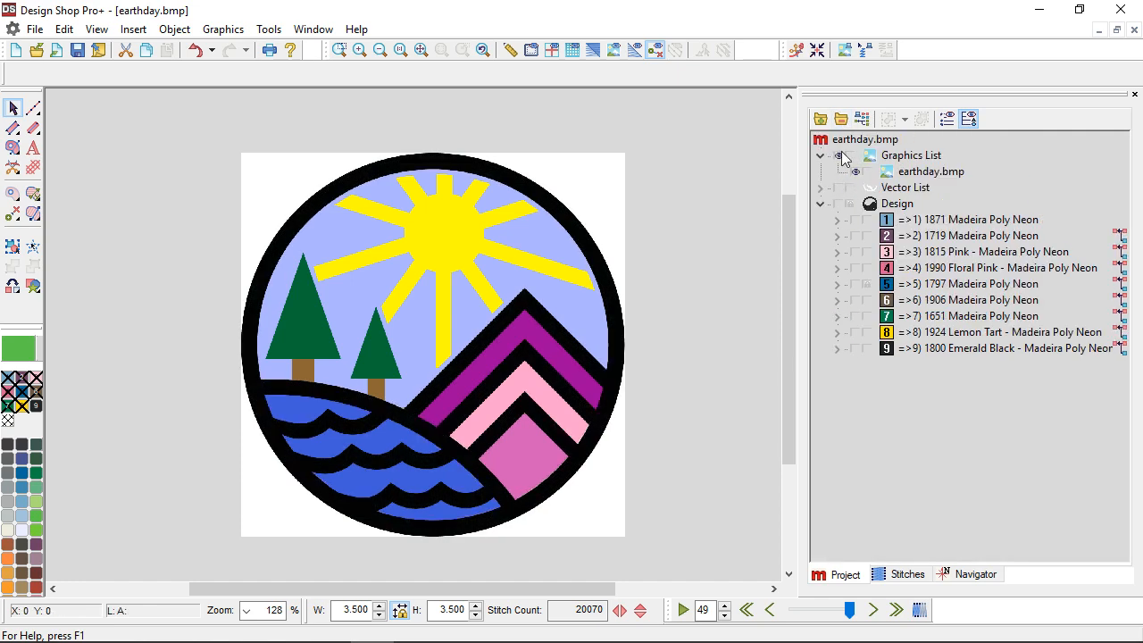
click(839, 156)
click(841, 205)
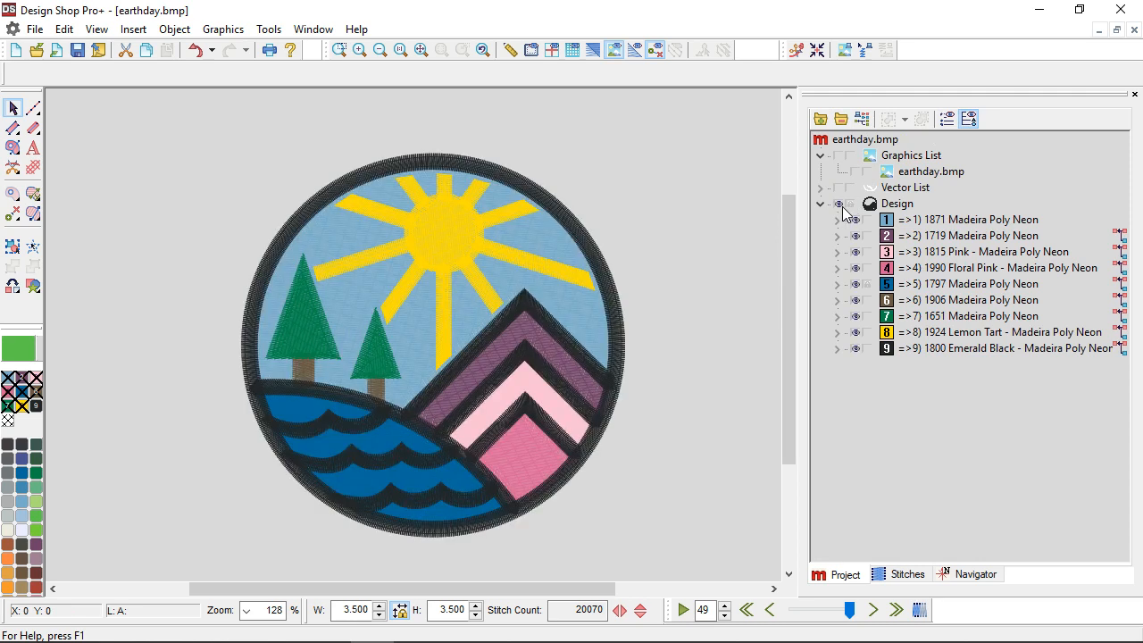
click(596, 50)
scroll(537, 384, right, 2)
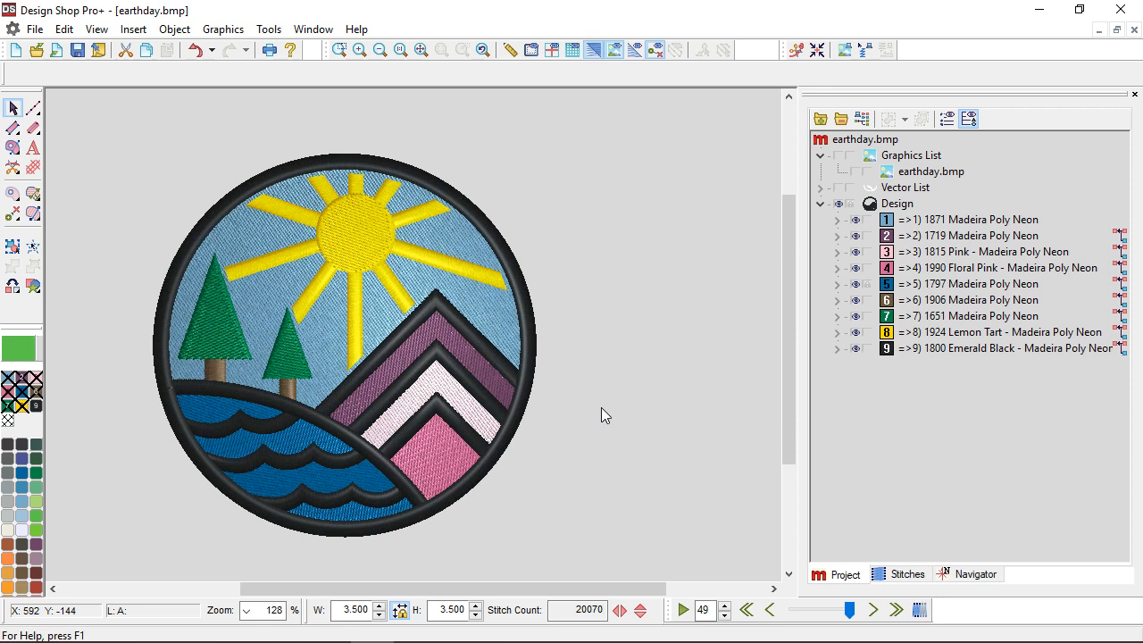
Hide the blue 1797 water elements except for the single large complex fill beneath the waves
click(855, 284)
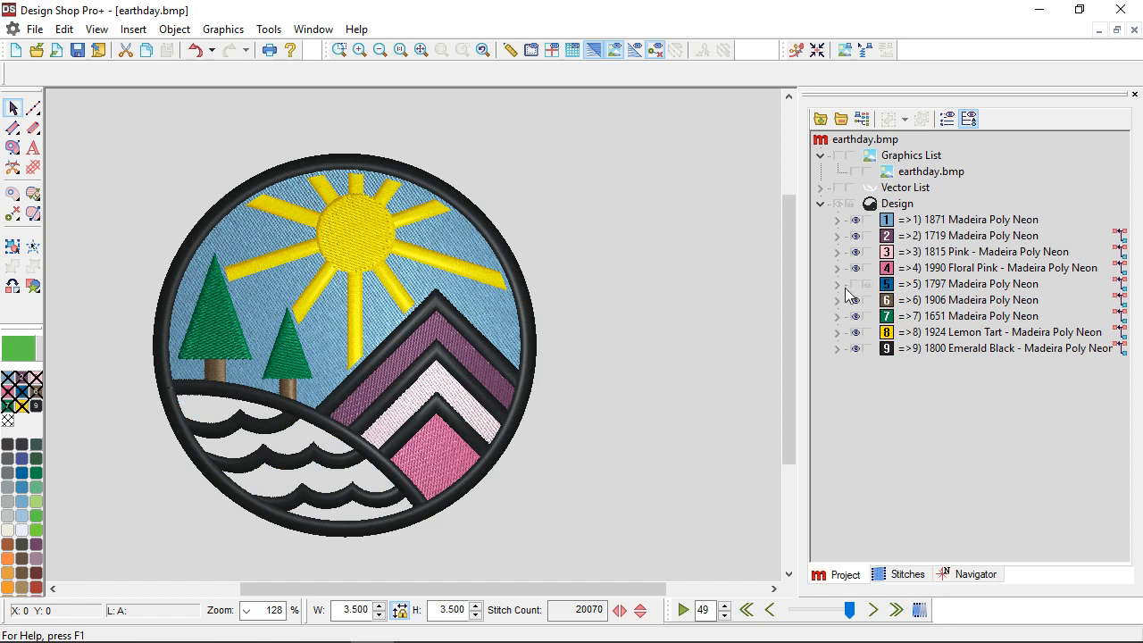
click(836, 284)
click(873, 301)
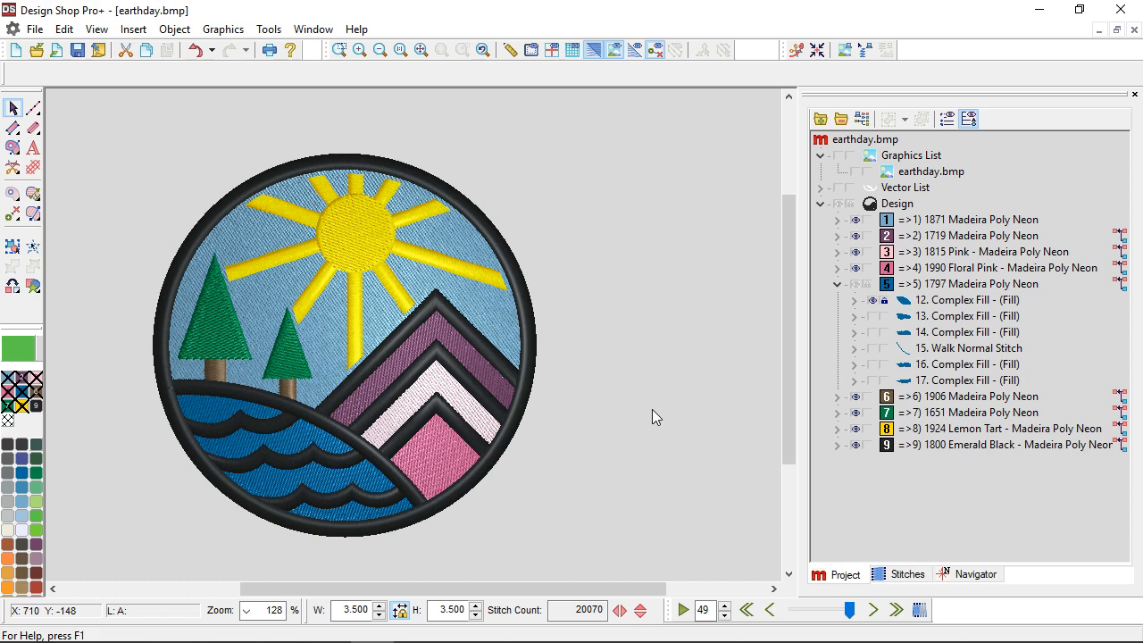
Copy and paste the entire design, and place the copy directly to the right of the original
click(908, 204)
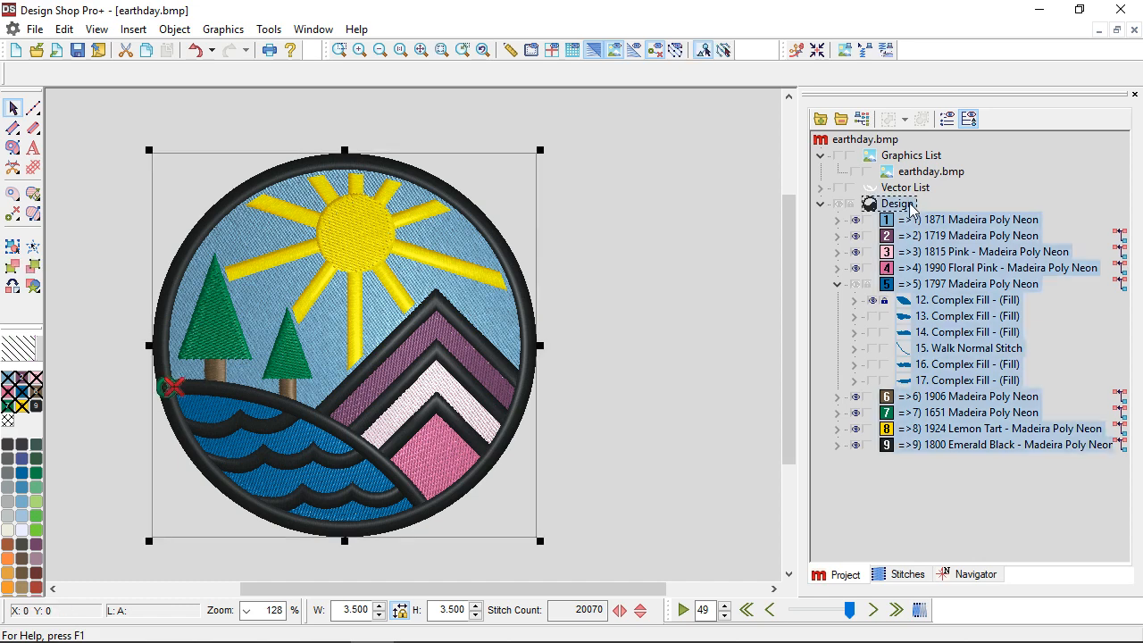
key(ctrl+c)
key(ctrl+v)
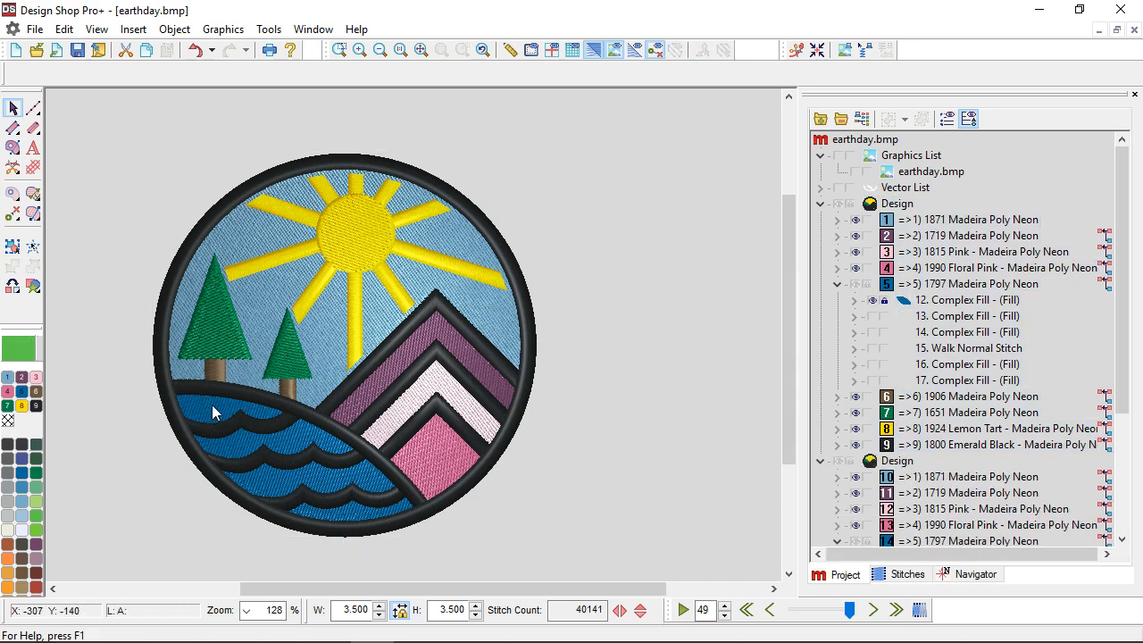
click(903, 461)
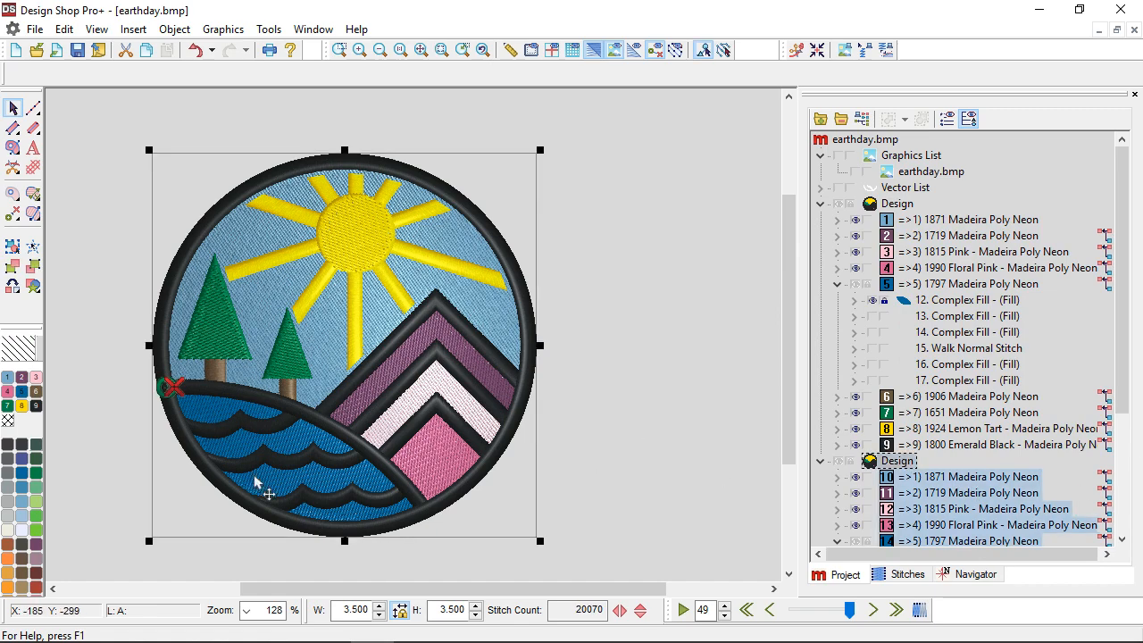
drag(248, 447, 643, 446)
scroll(644, 449, right, 1)
scroll(644, 449, right, 1)
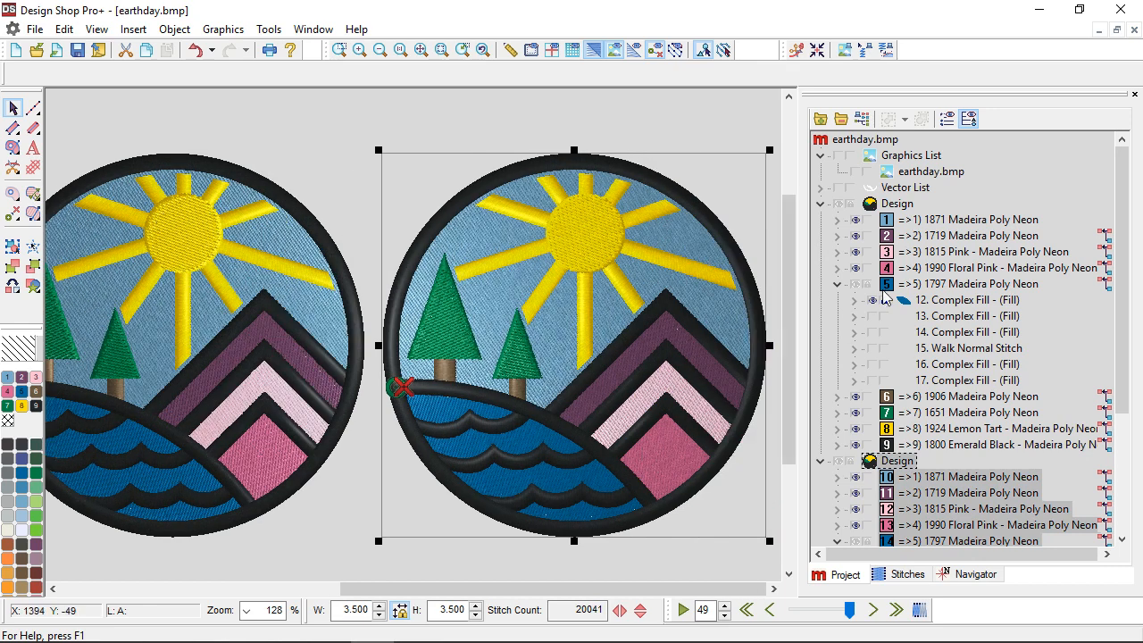
Delete the hidden individual water fills and their connecting walk stitch from the original design
click(964, 317)
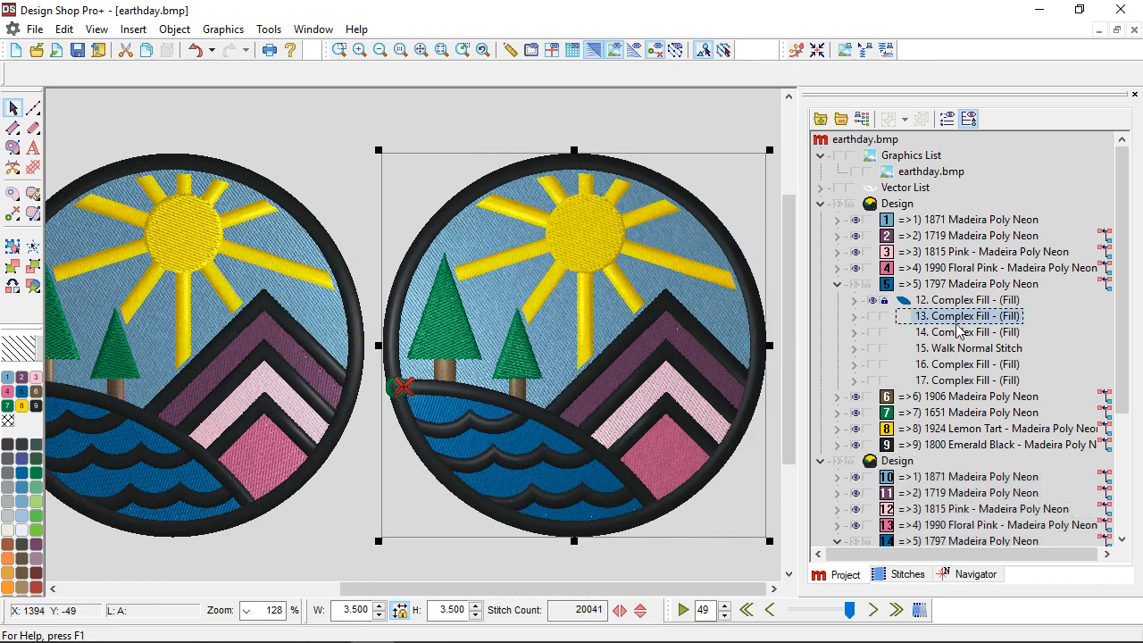
shift+click(960, 380)
key(Delete)
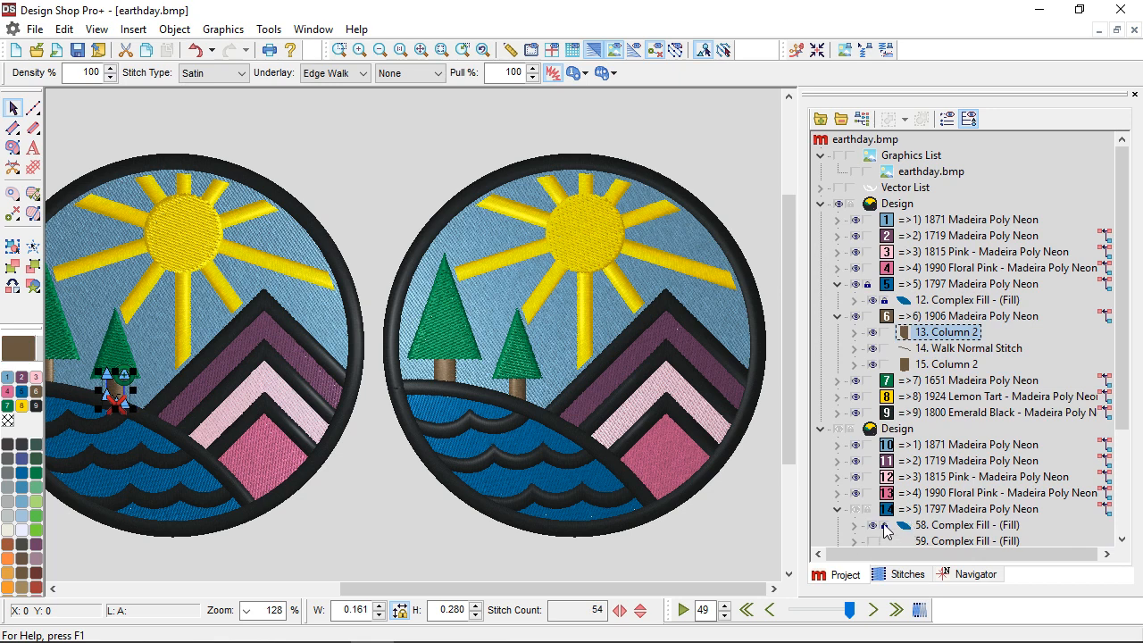
Delete the single large water fill from the copy, show its individual water fills, and fit both designs in view
click(934, 529)
key(Delete)
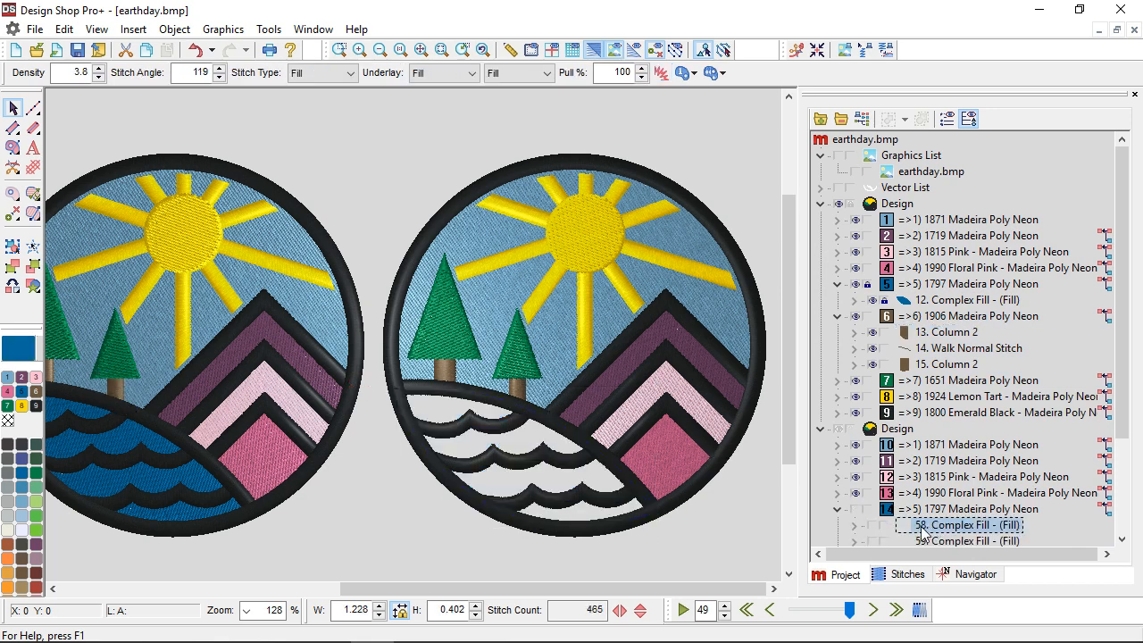
key(ctrl+z)
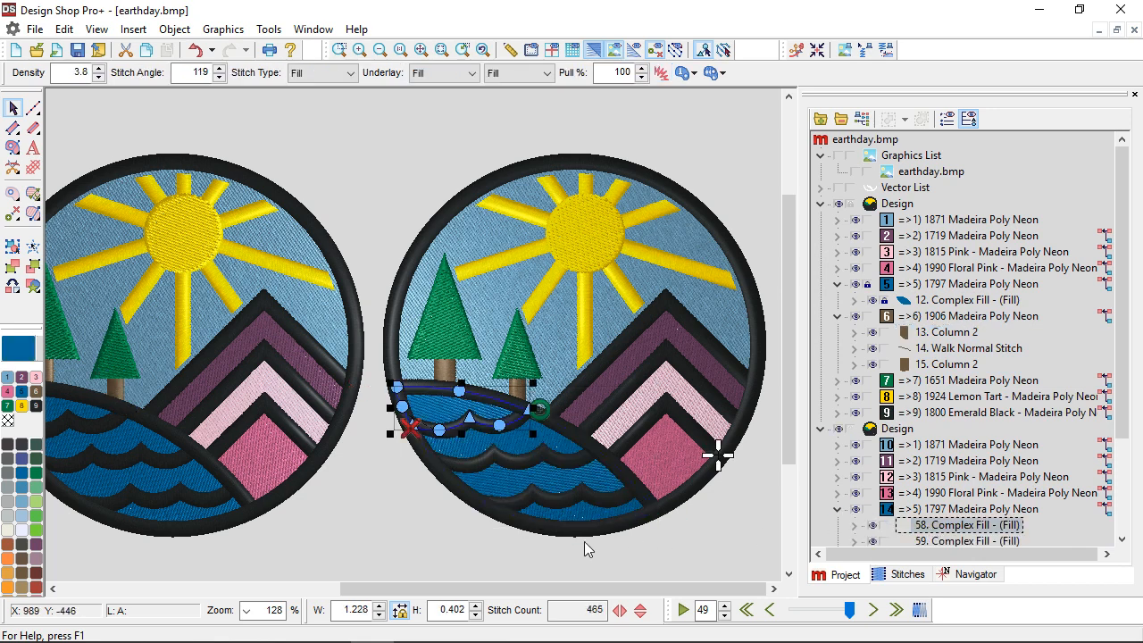
click(421, 534)
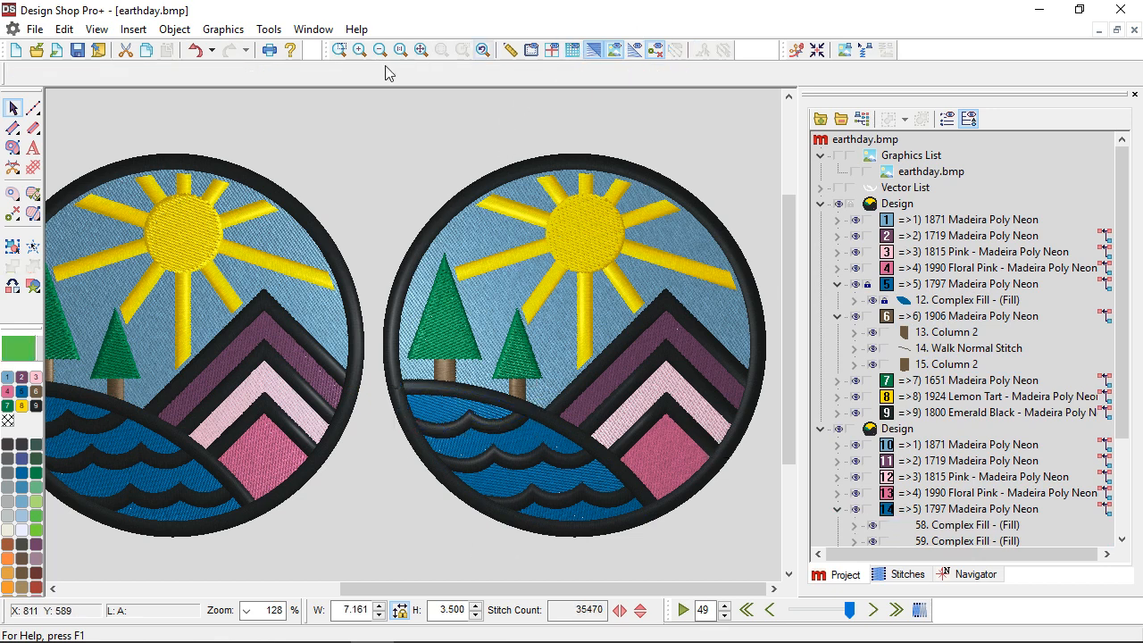
click(424, 51)
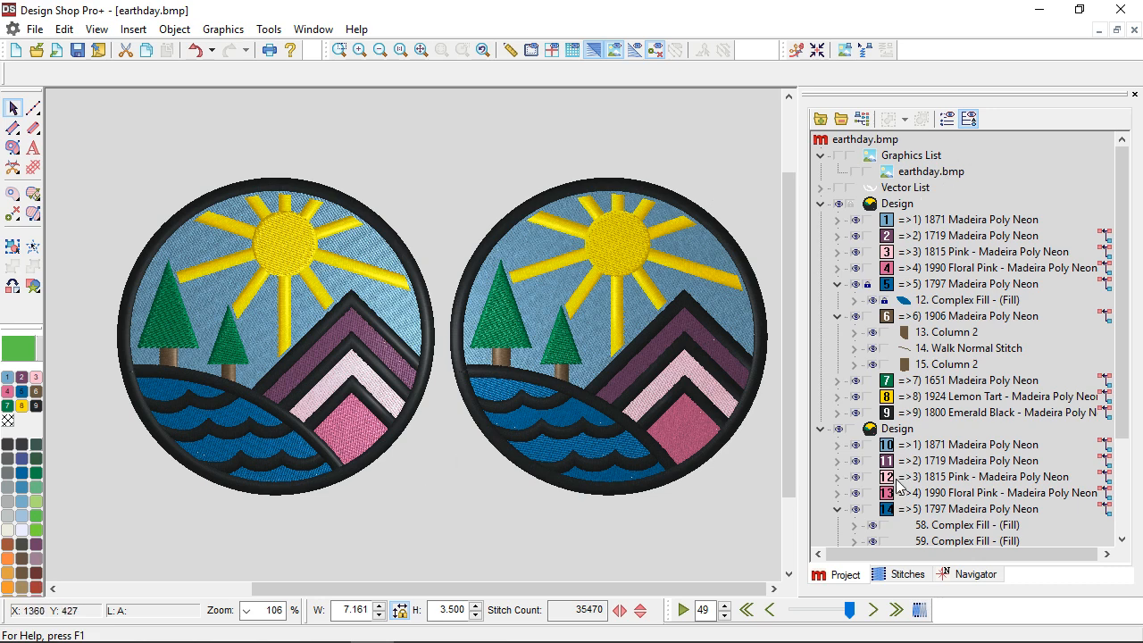
Delete the original design with the single large water fill and center the remaining copy in the workspace
click(893, 429)
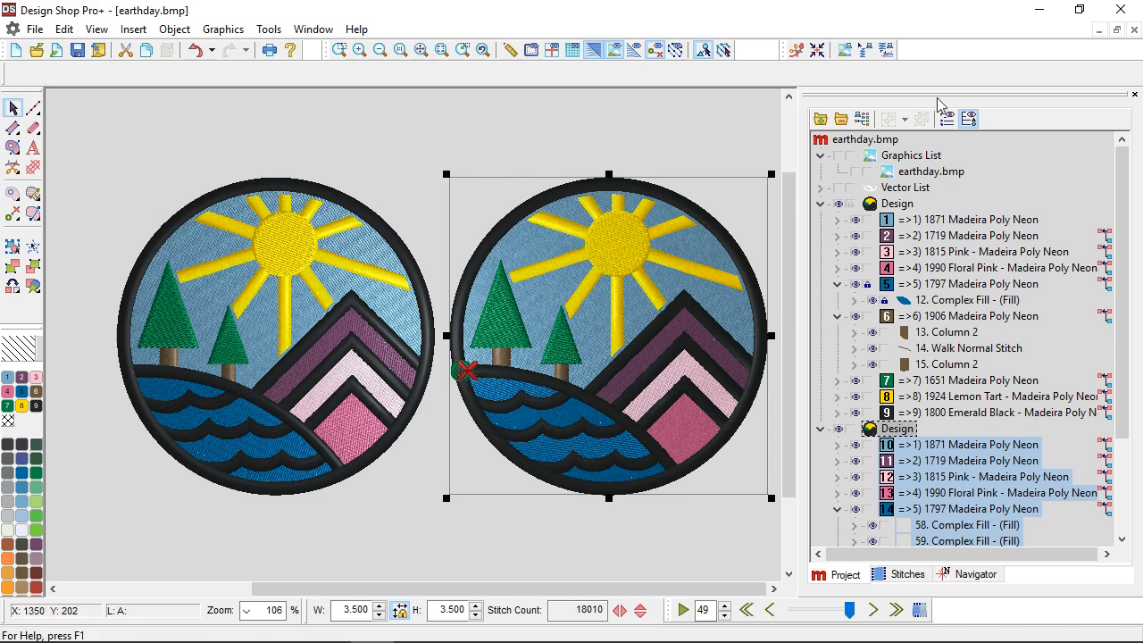
click(890, 203)
key(Delete)
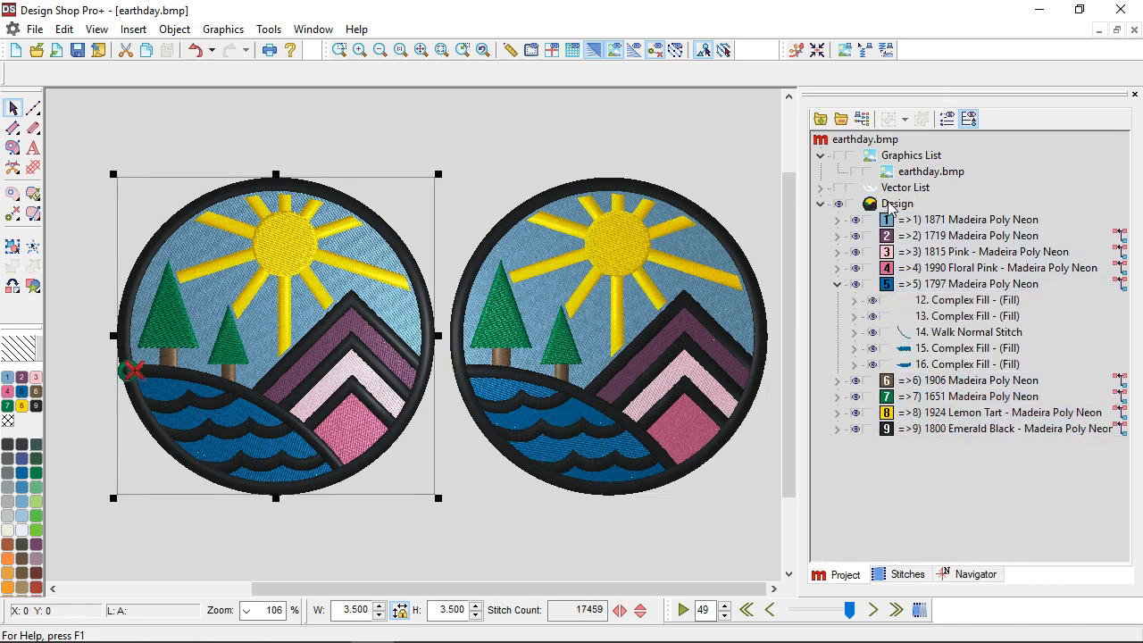
click(898, 204)
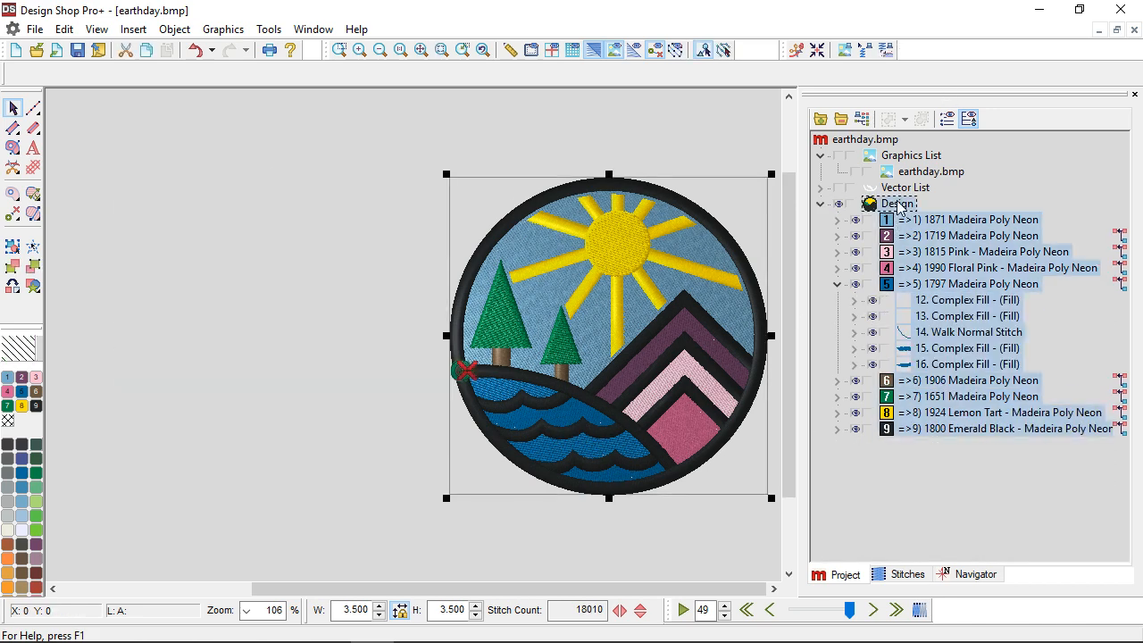
click(817, 50)
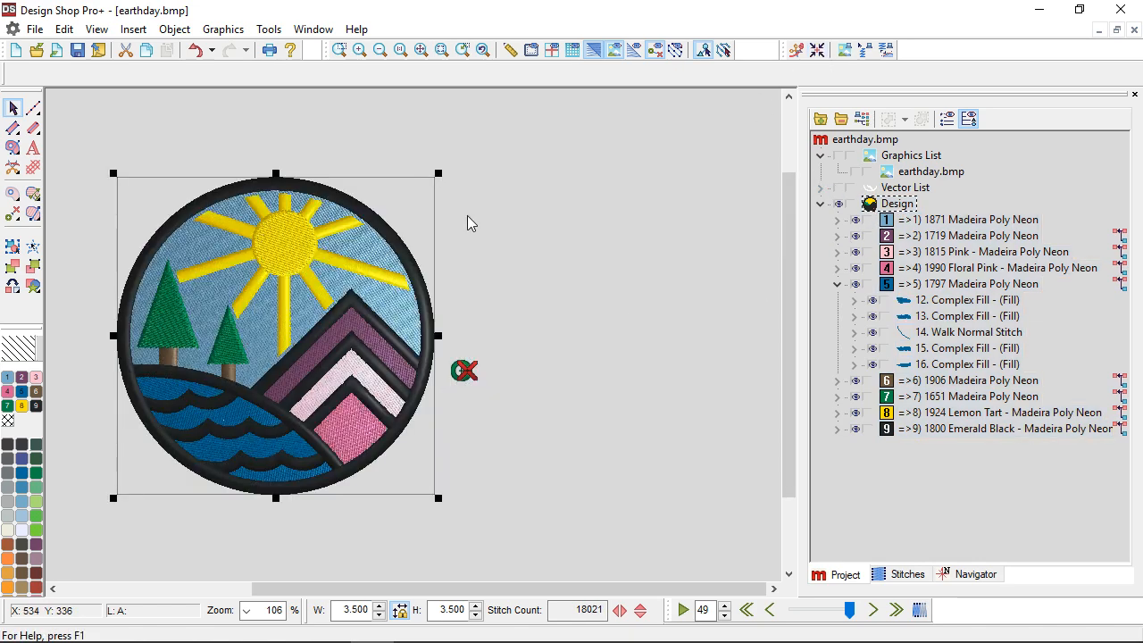
Open the whole design's object properties and display the underlay settings for multi-stitch line elements
right_click(404, 189)
click(432, 200)
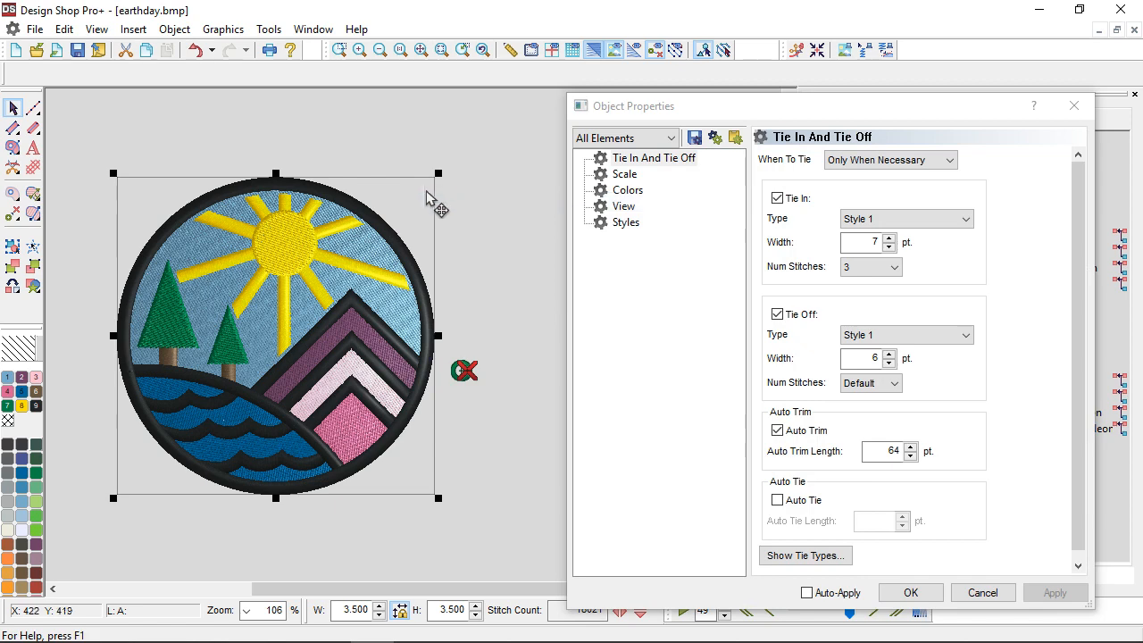
click(622, 140)
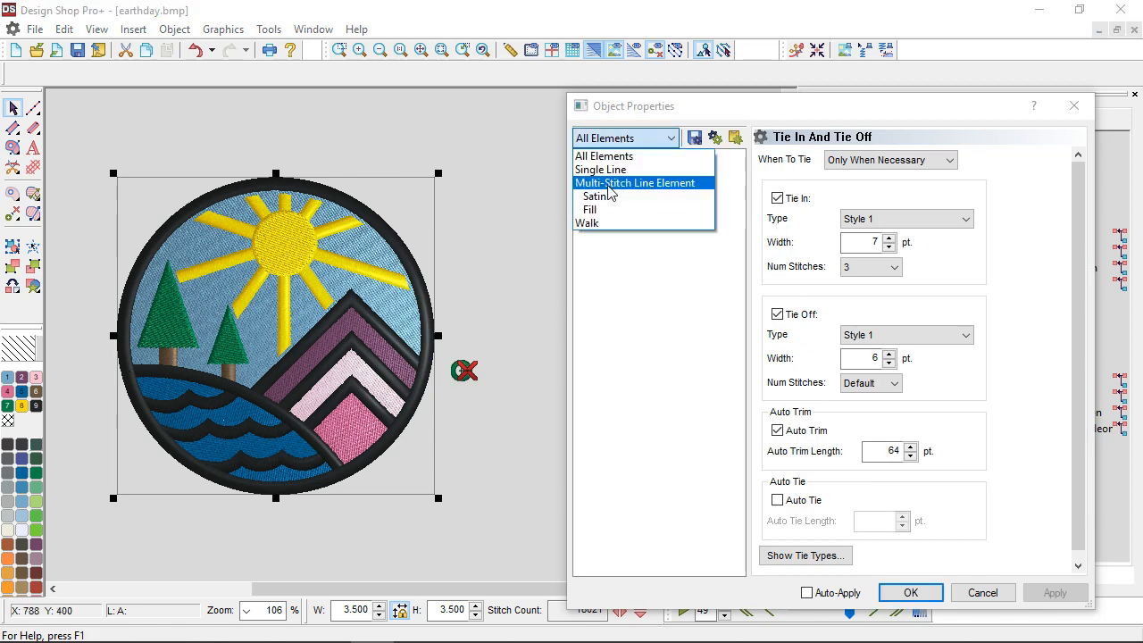
click(638, 183)
click(655, 175)
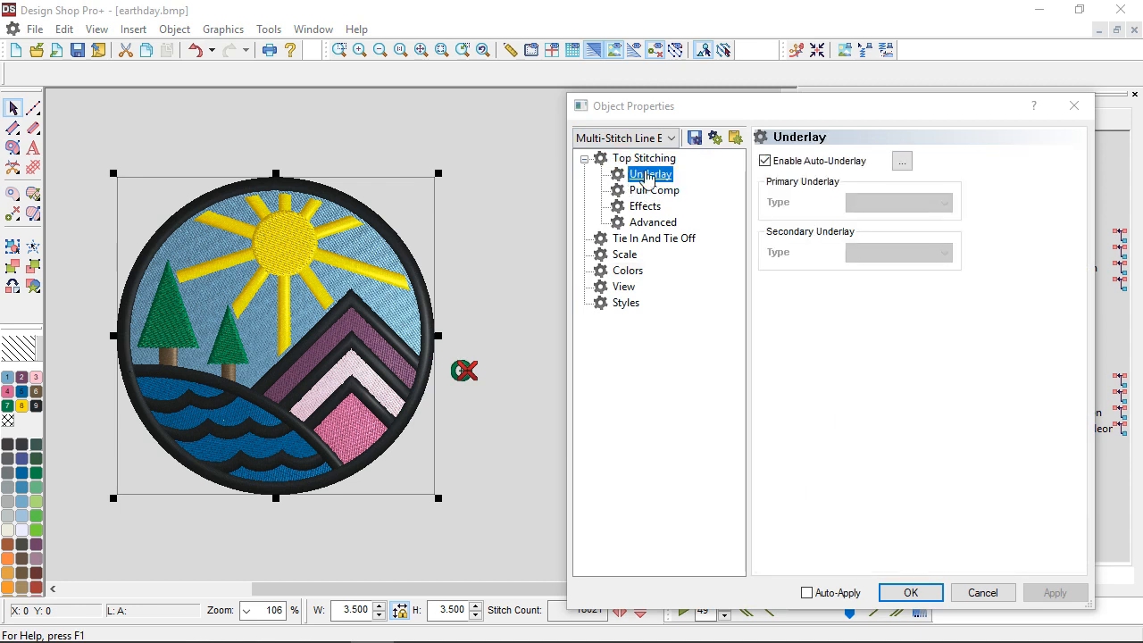